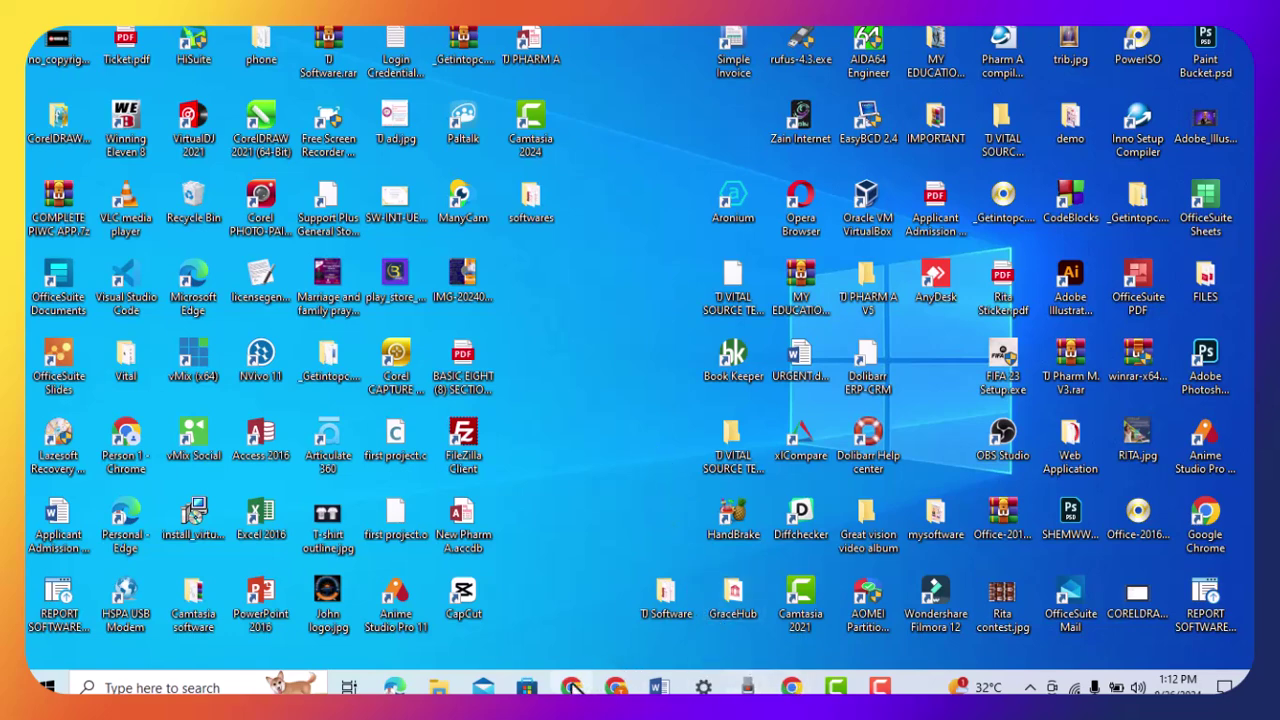
Switch to the ChatGPT page in Chrome and look over its chat history, model options and message field
{"action": "mouse_move", "coordinate": [571, 688]}
{"action": "left_click", "coordinate": [568, 632]}
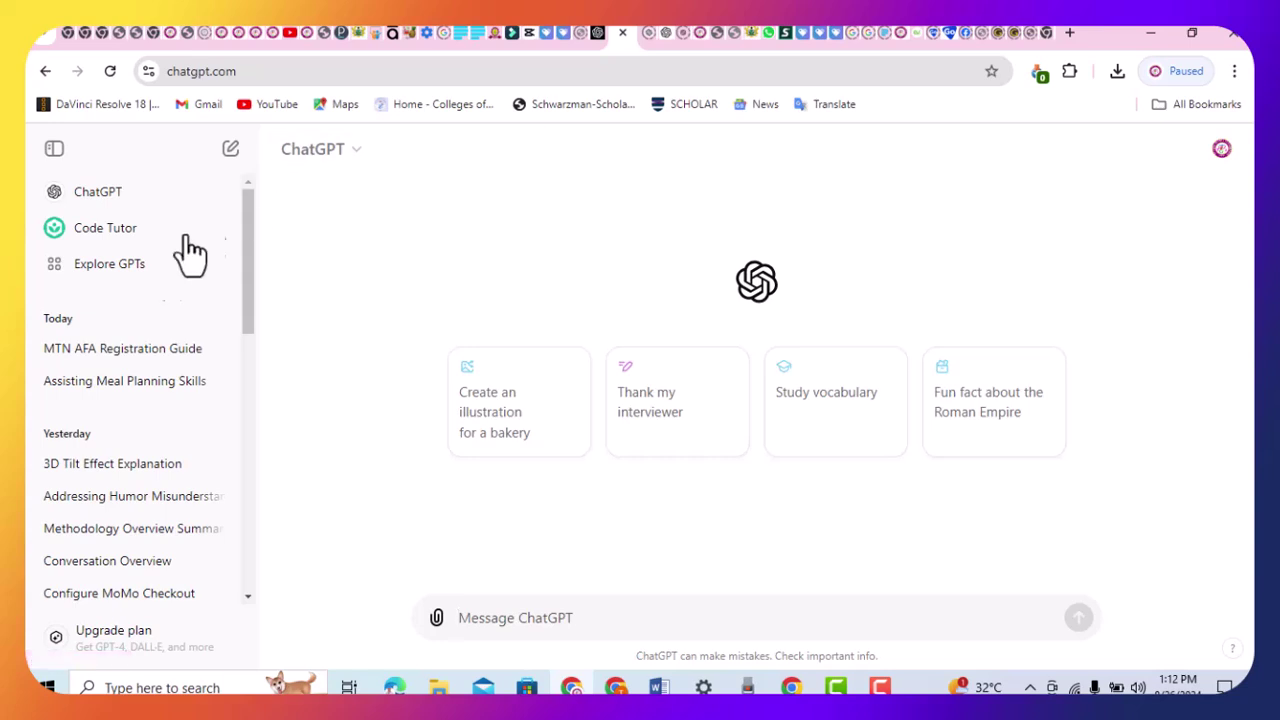
{"action": "scroll", "coordinate": [250, 240], "scroll_direction": "down", "scroll_amount": 2}
{"action": "scroll", "coordinate": [252, 250], "scroll_direction": "up", "scroll_amount": 2}
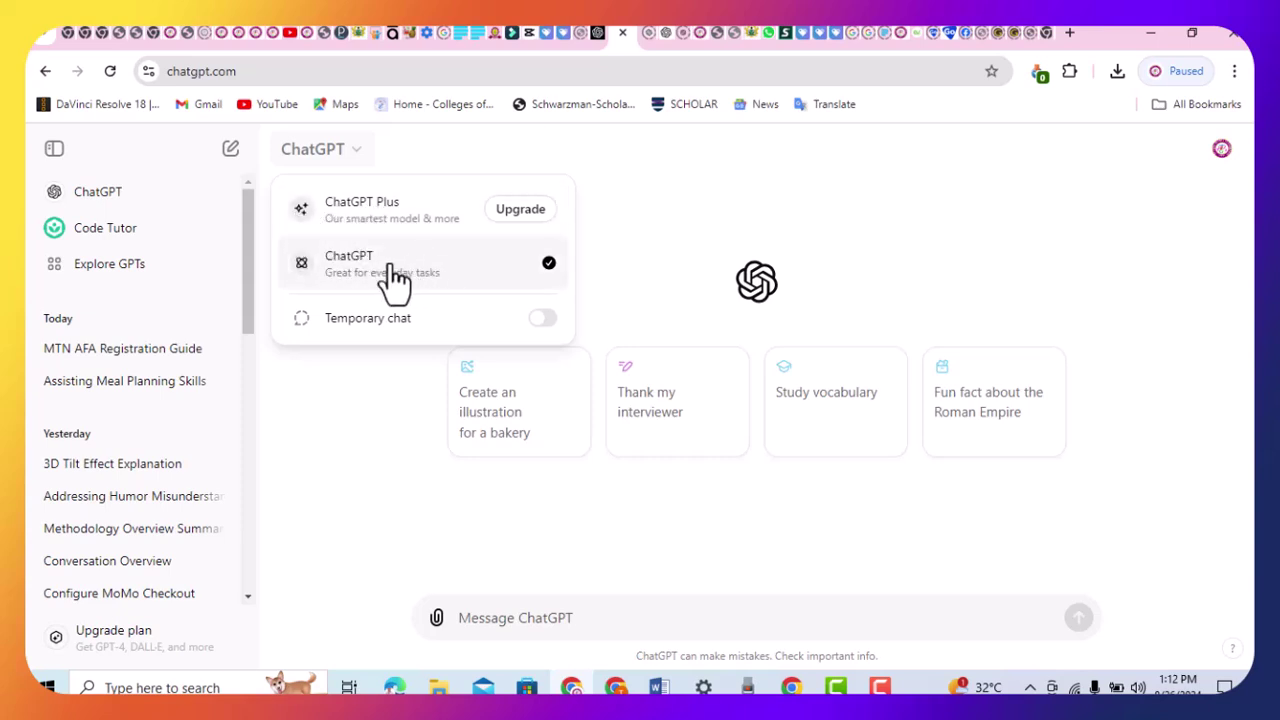
{"action": "left_click", "coordinate": [400, 482]}
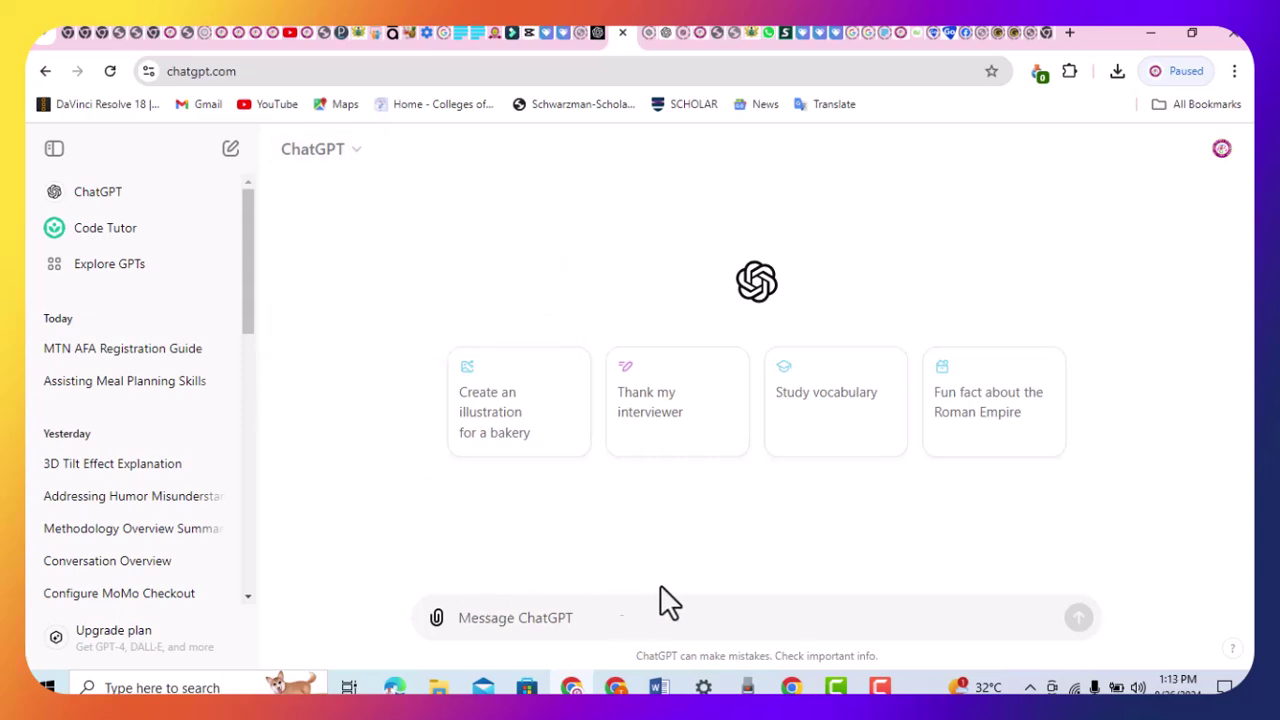
{"action": "left_click", "coordinate": [598, 616]}
Switch to Word, create a blank document and paste the copied chapter headings into it
{"action": "mouse_move", "coordinate": [670, 688]}
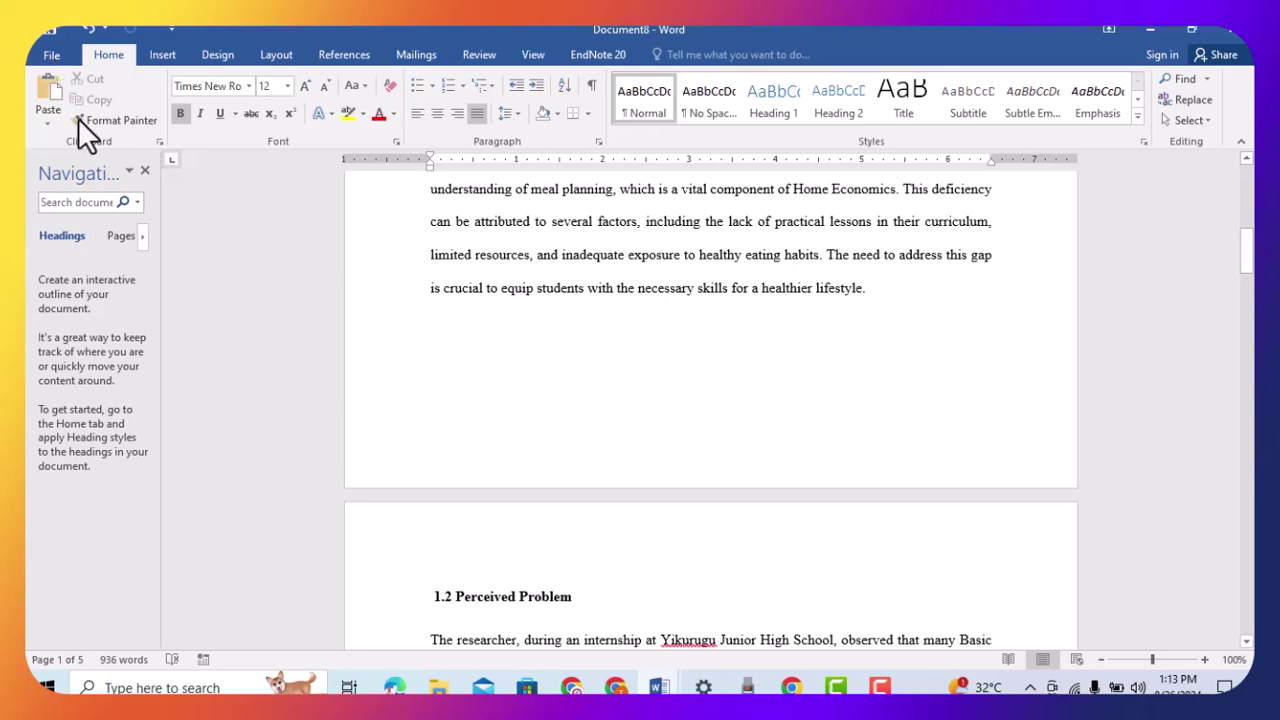
{"action": "left_click", "coordinate": [53, 56]}
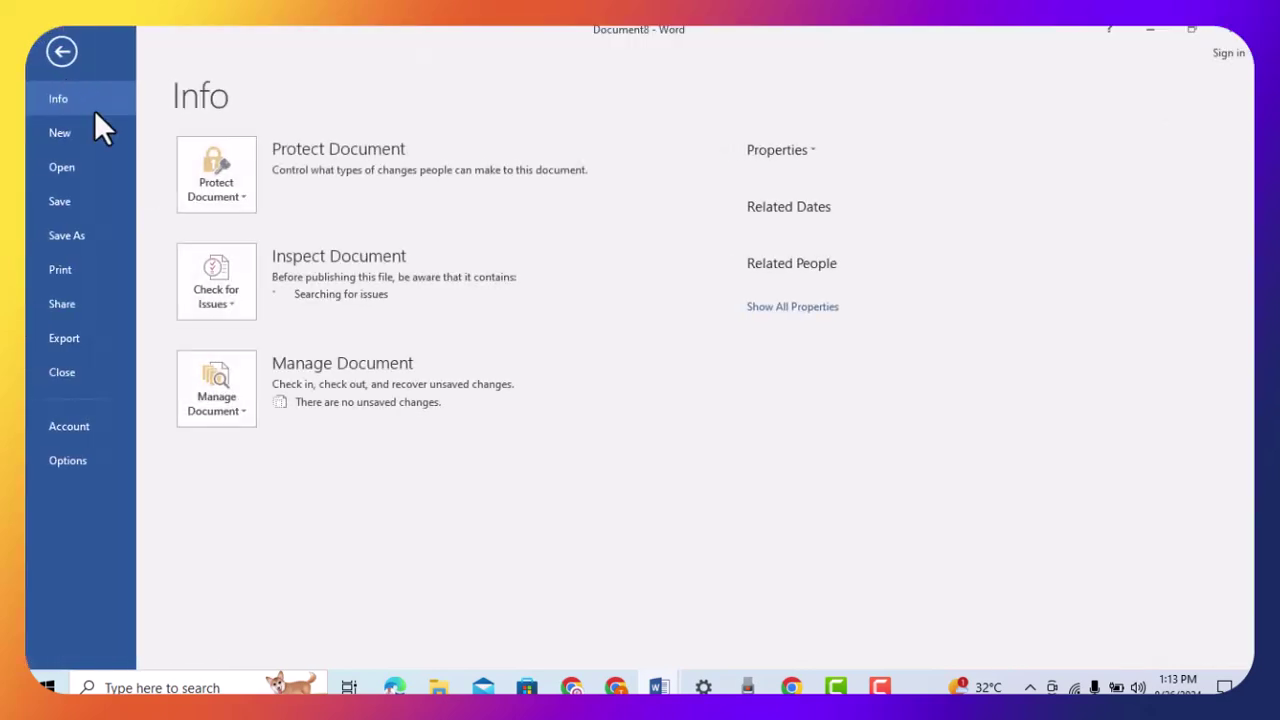
{"action": "left_click", "coordinate": [78, 130]}
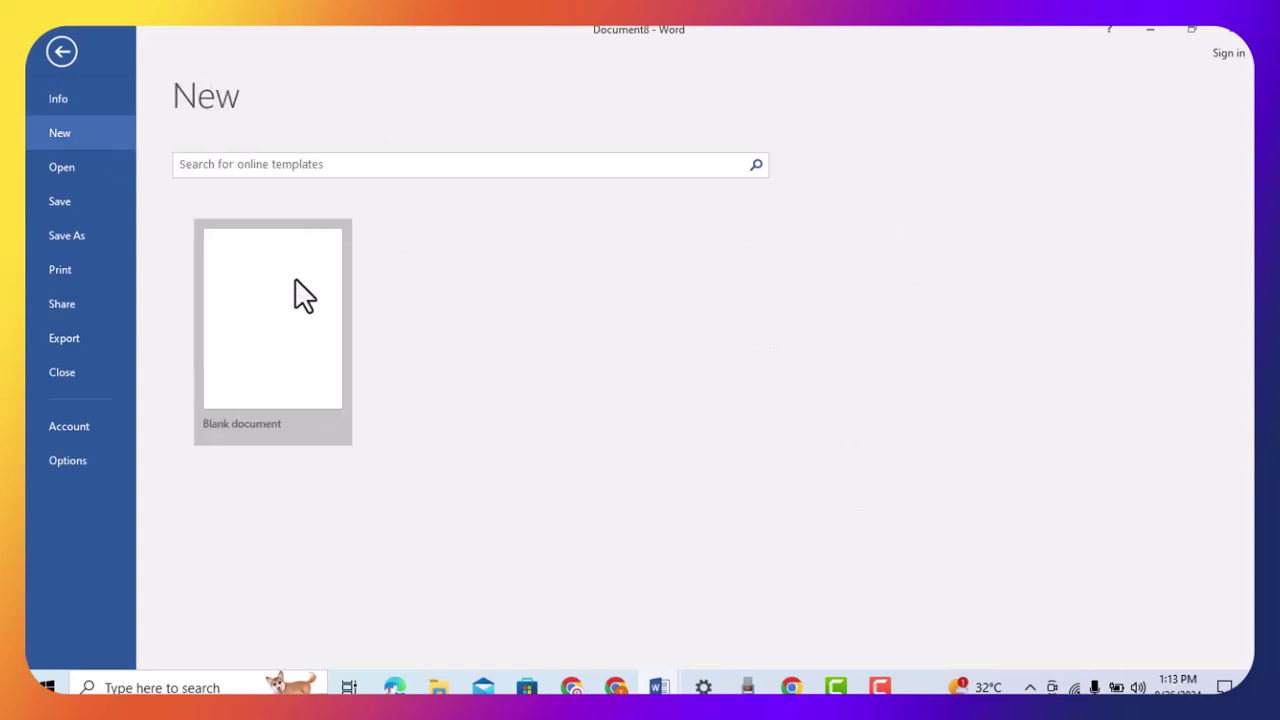
{"action": "left_click", "coordinate": [295, 282]}
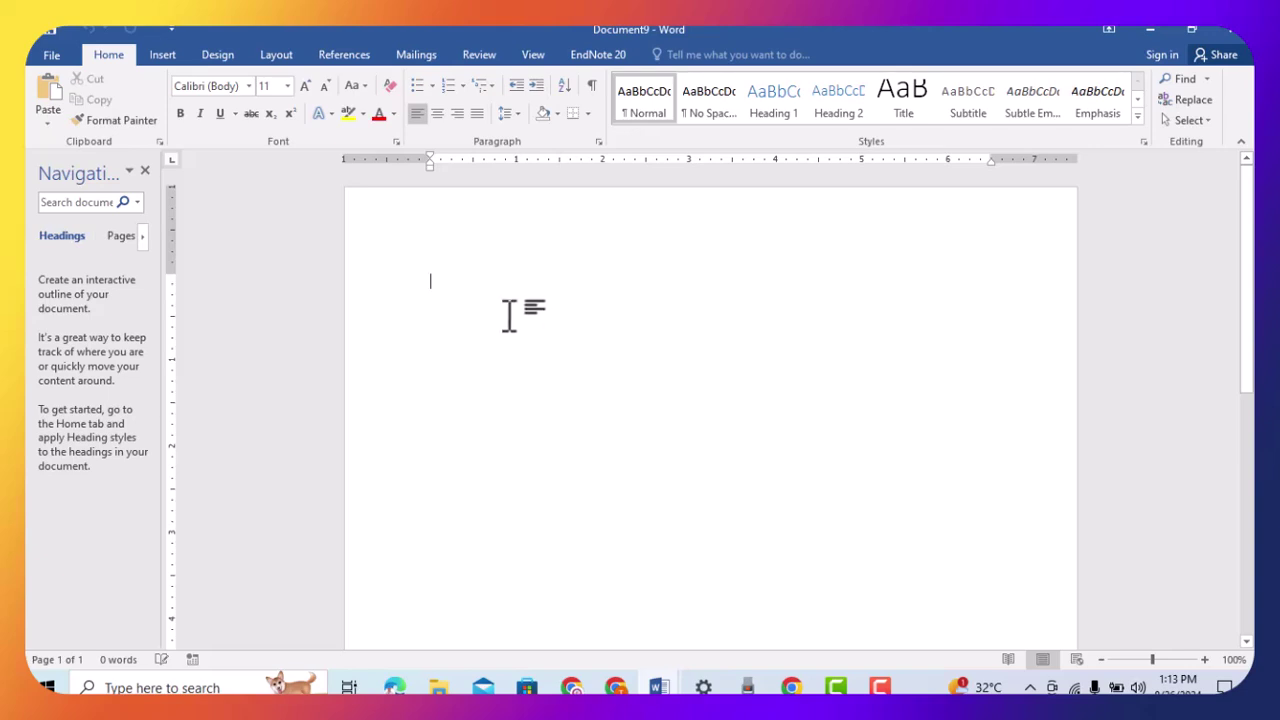
{"action": "key", "text": "ctrl+v"}
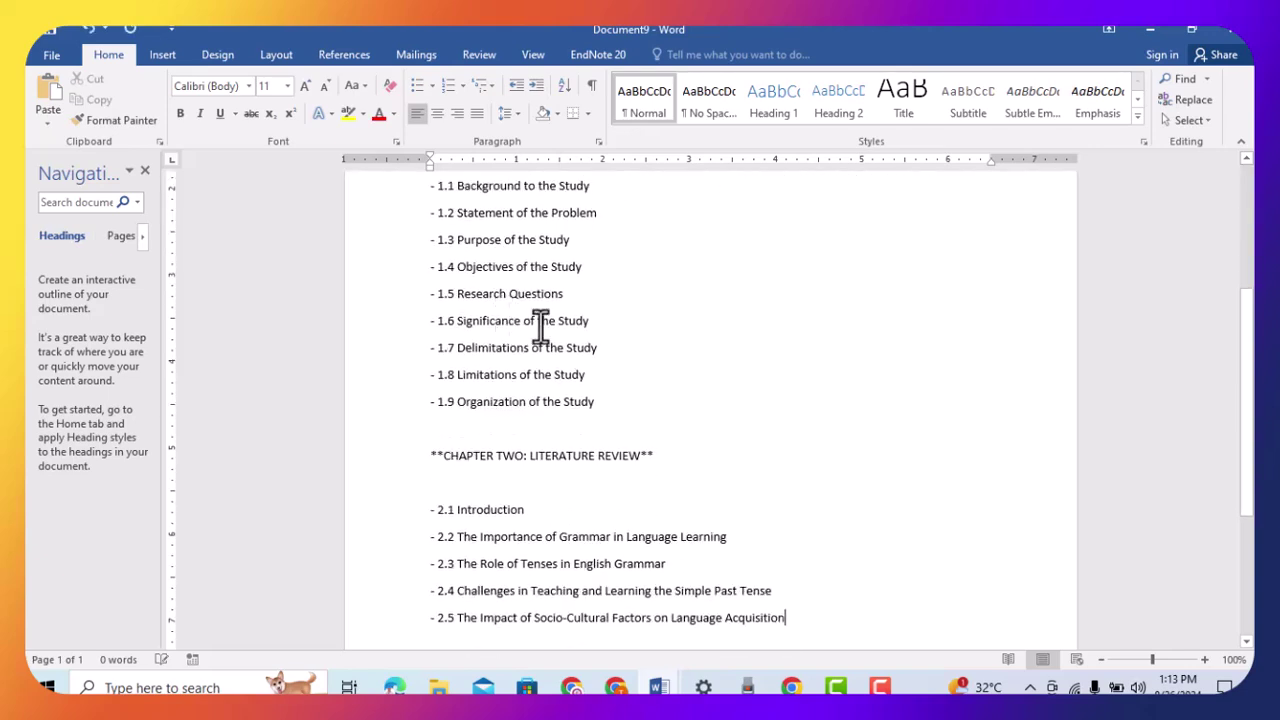
Delete the introductory line "Here are the extracted headings from your document:" and the dashes beneath it
{"action": "scroll", "coordinate": [651, 400], "scroll_direction": "up", "scroll_amount": 2}
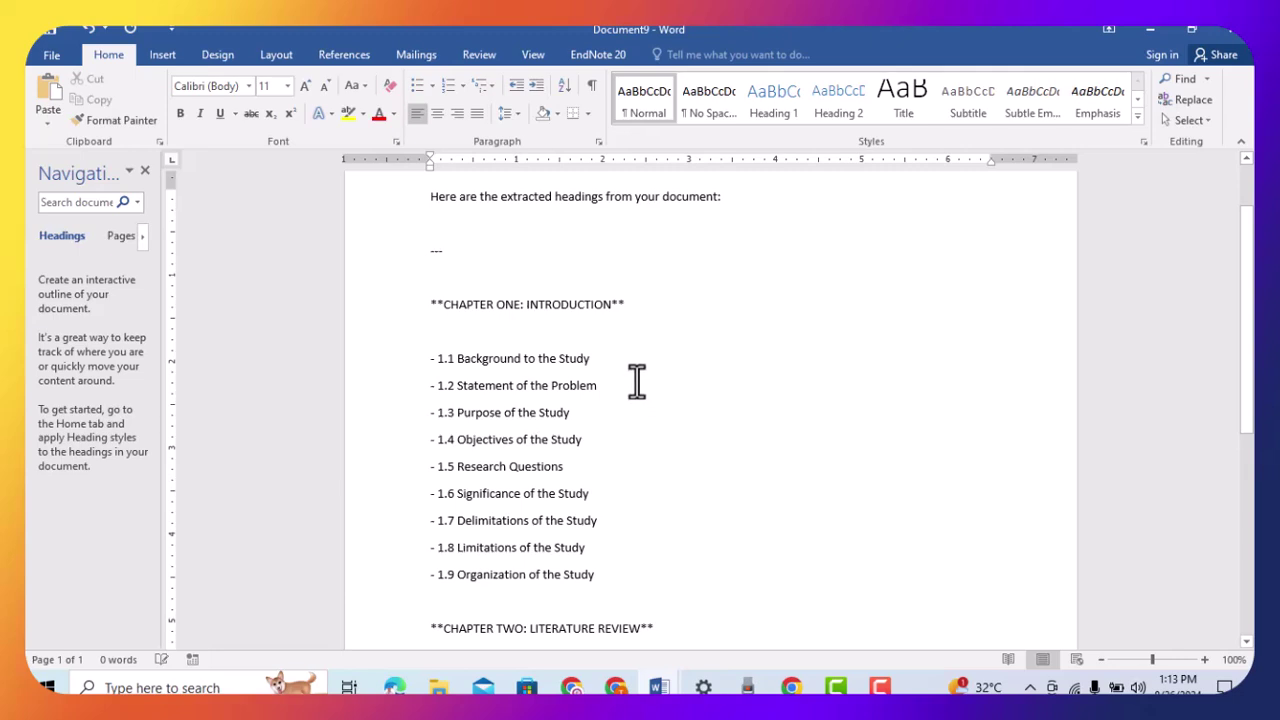
{"action": "scroll", "coordinate": [634, 375], "scroll_direction": "up", "scroll_amount": 2}
{"action": "left_click_drag", "start_coordinate": [440, 337], "coordinate": [401, 263]}
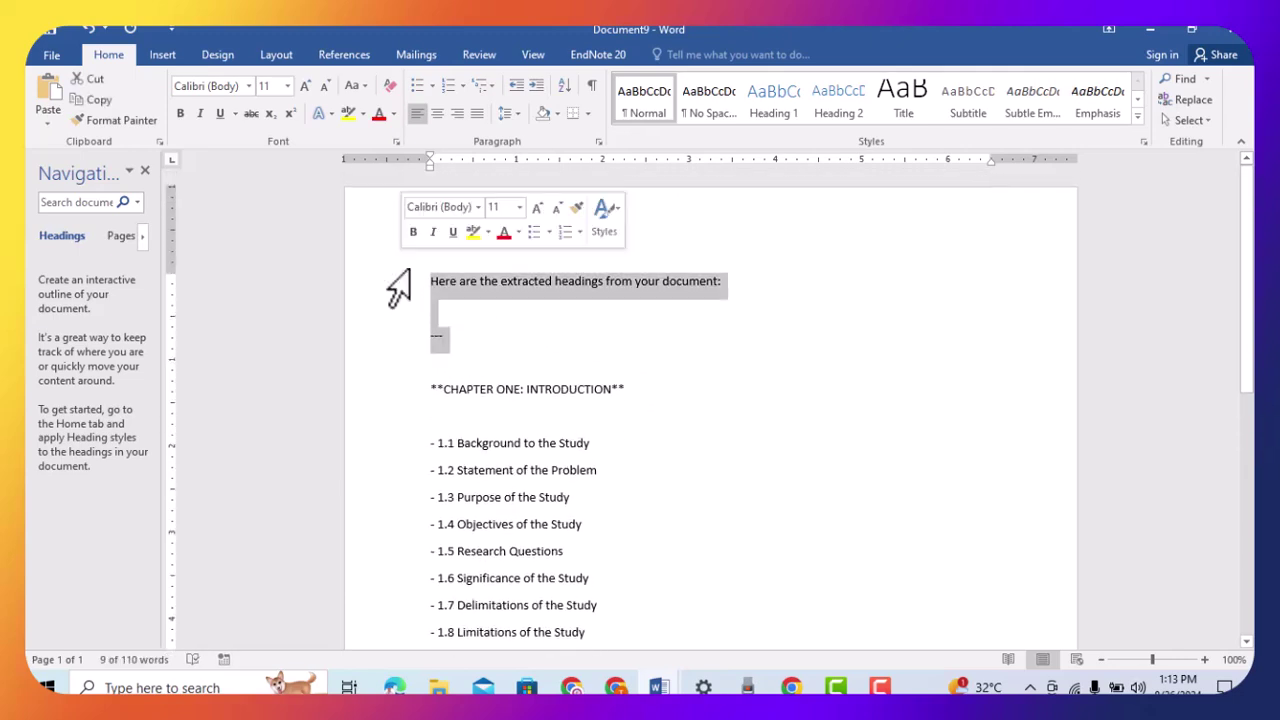
{"action": "key", "text": "Delete"}
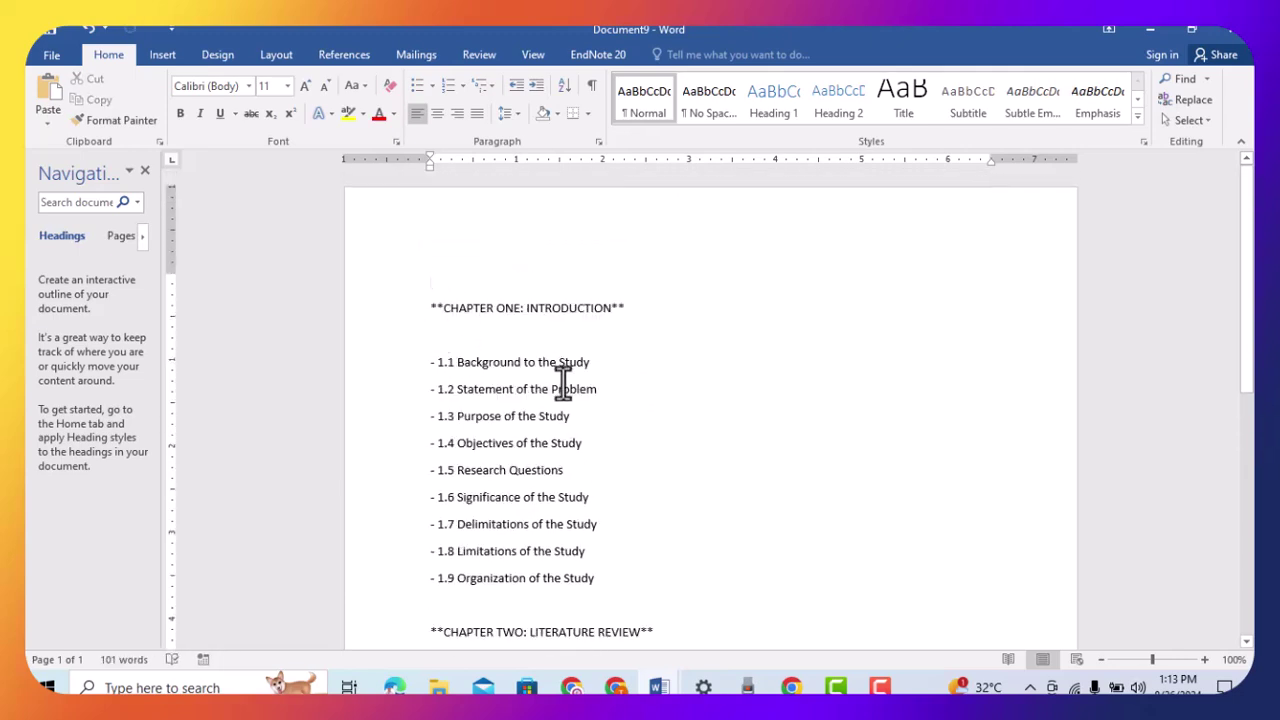
Format the whole document's text in Times New Roman at size 12
{"action": "key", "text": "ctrl+a"}
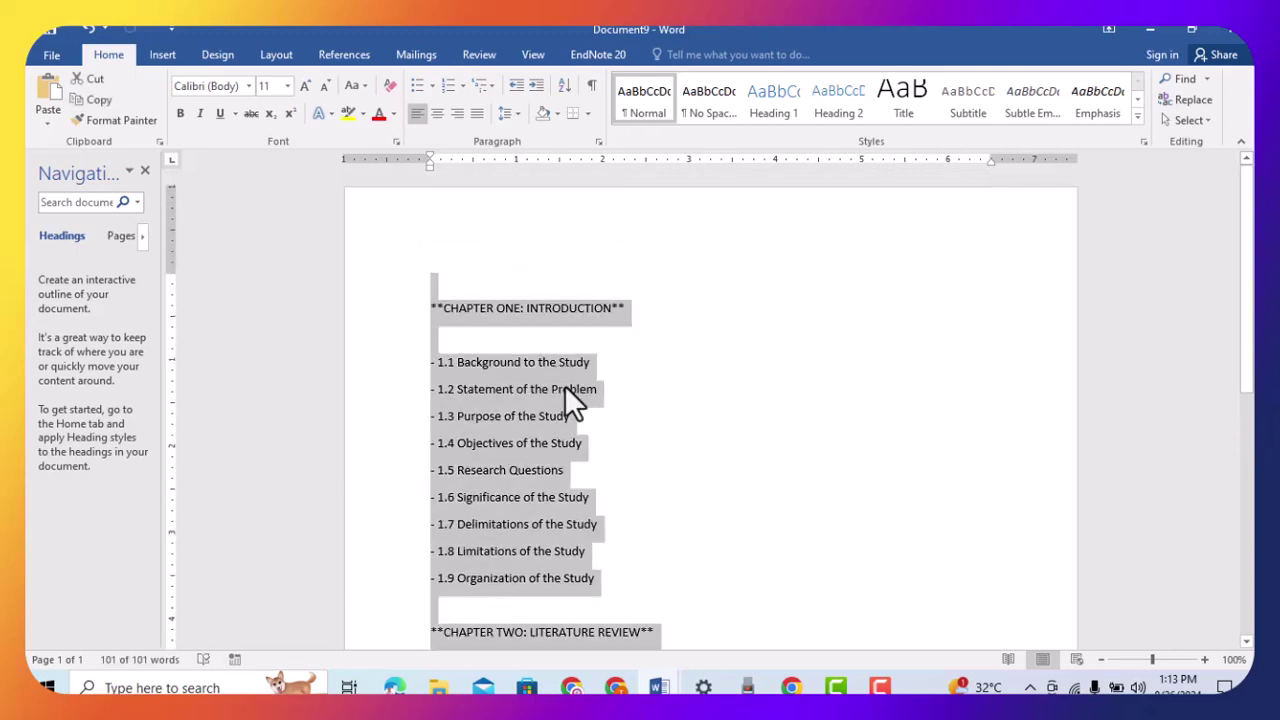
{"action": "left_click", "coordinate": [287, 86]}
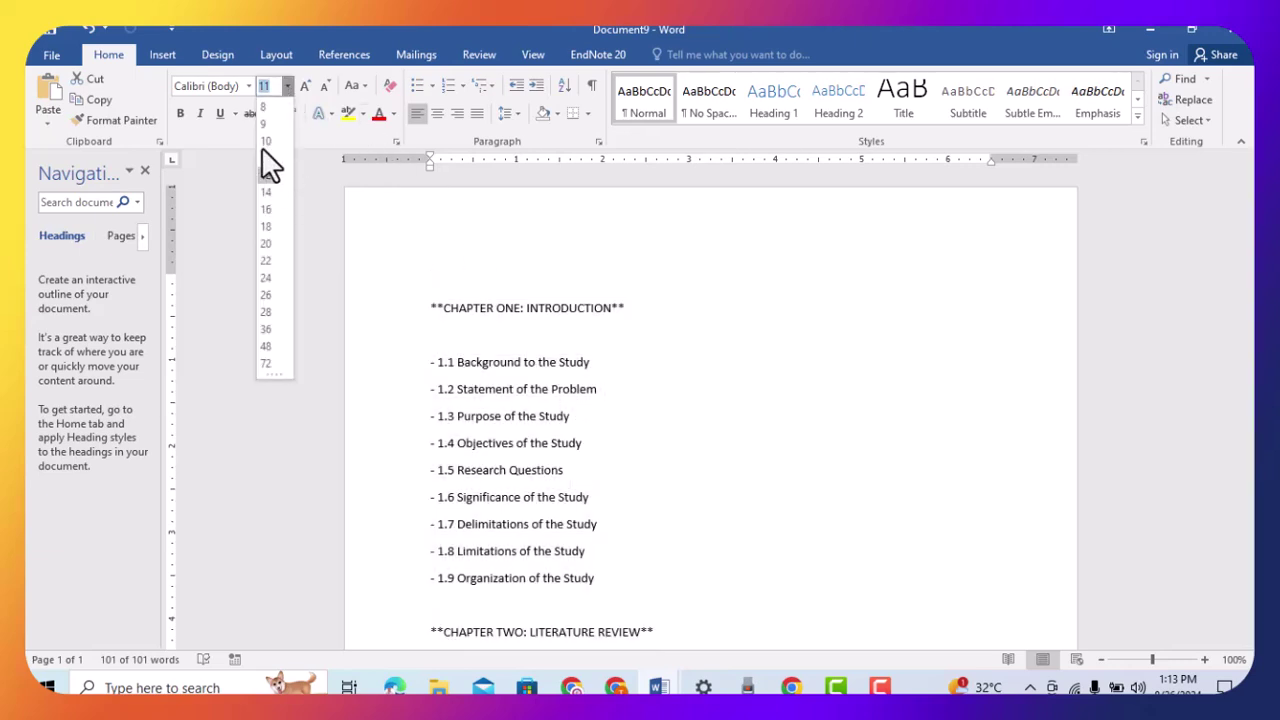
{"action": "left_click", "coordinate": [266, 175]}
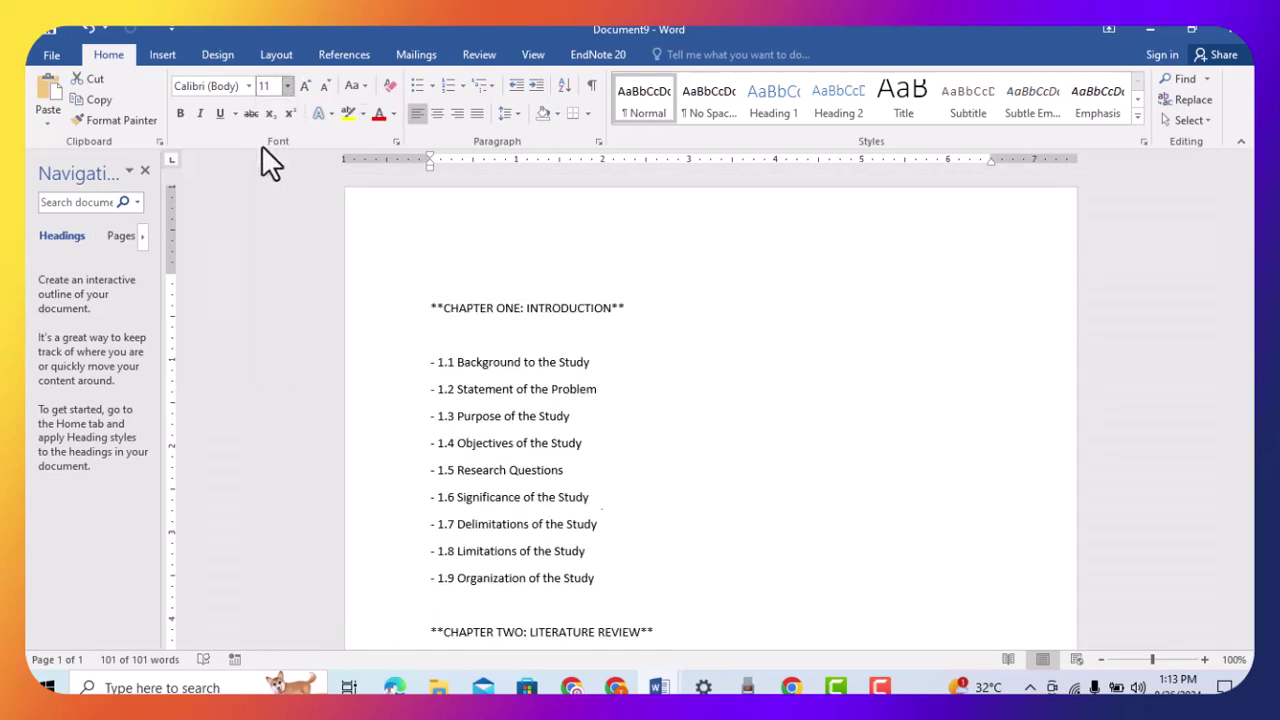
{"action": "left_click", "coordinate": [250, 86]}
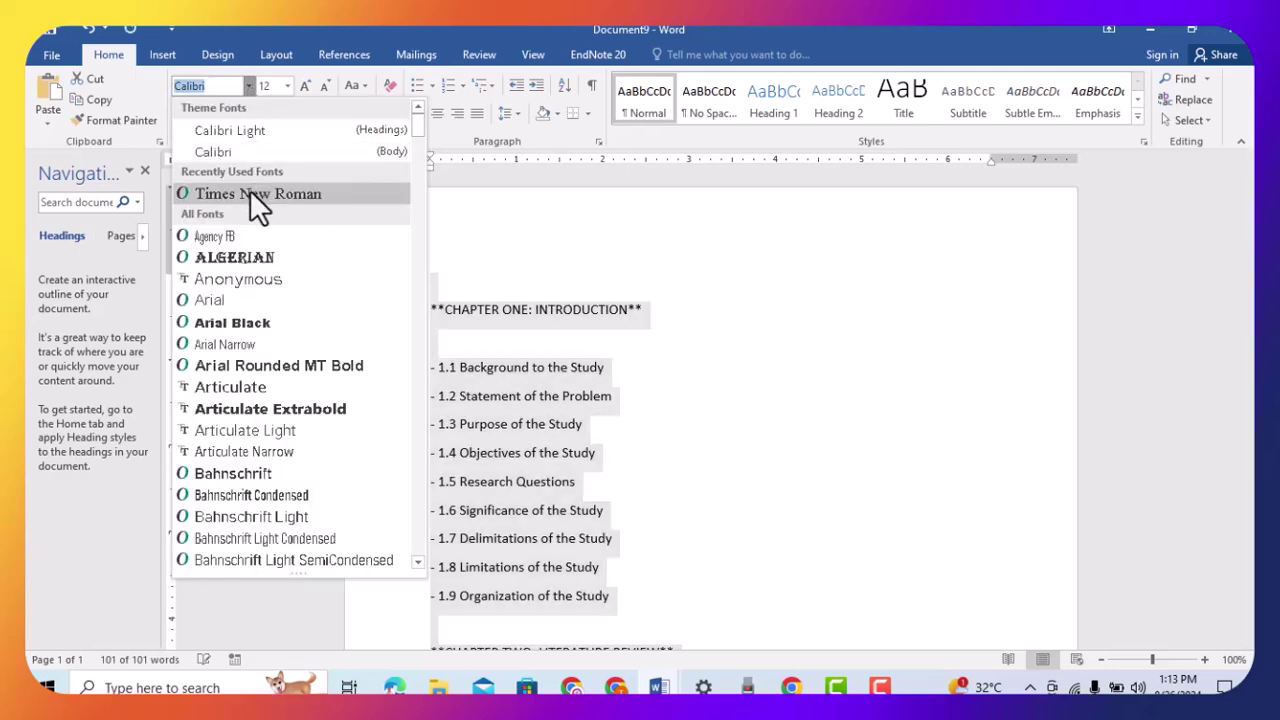
{"action": "left_click", "coordinate": [256, 193]}
{"action": "left_click", "coordinate": [468, 334]}
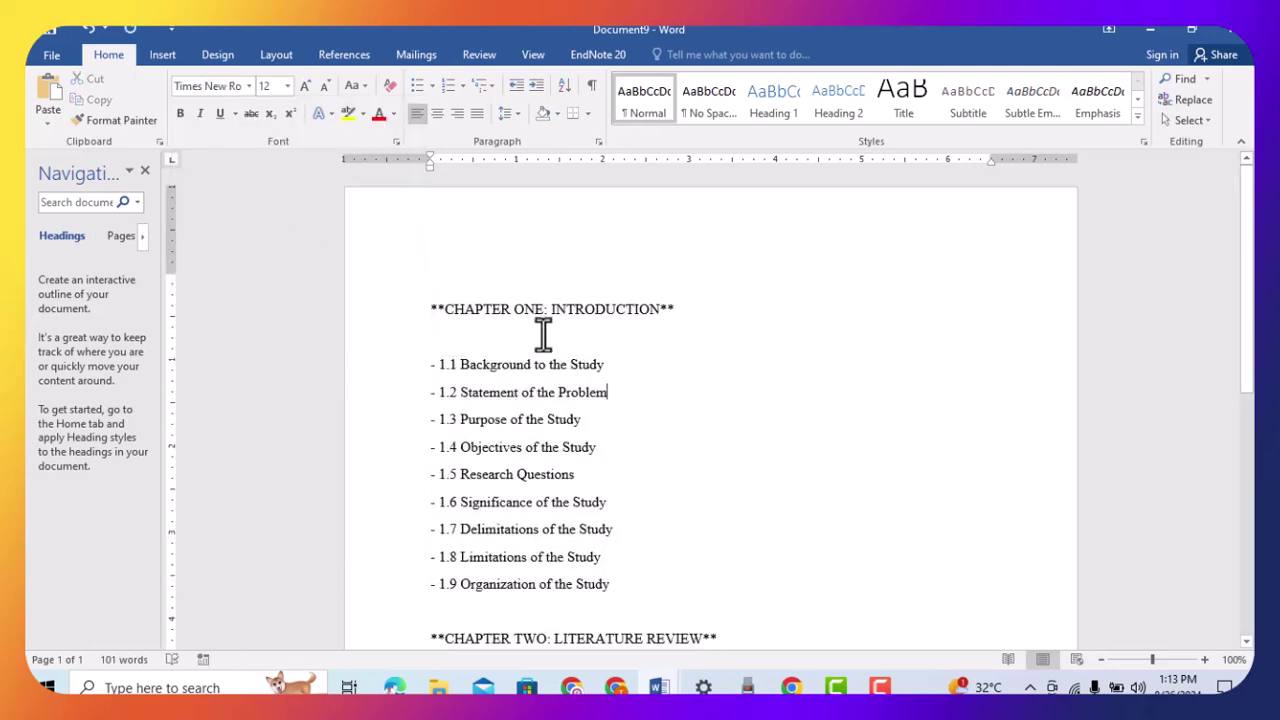
Remove every asterisk from the document by replacing all "*" characters with nothing
{"action": "left_click_drag", "start_coordinate": [440, 308], "coordinate": [434, 308]}
{"action": "key", "text": "ctrl+h"}
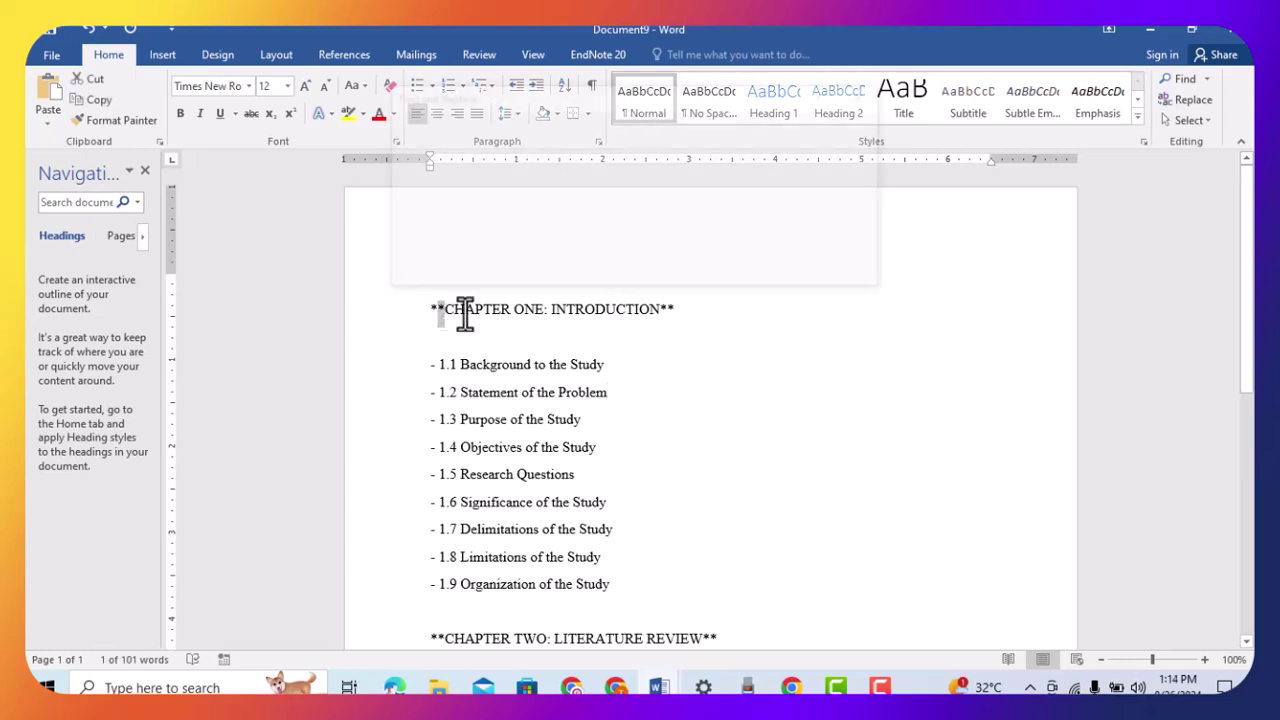
{"action": "left_click", "coordinate": [689, 258]}
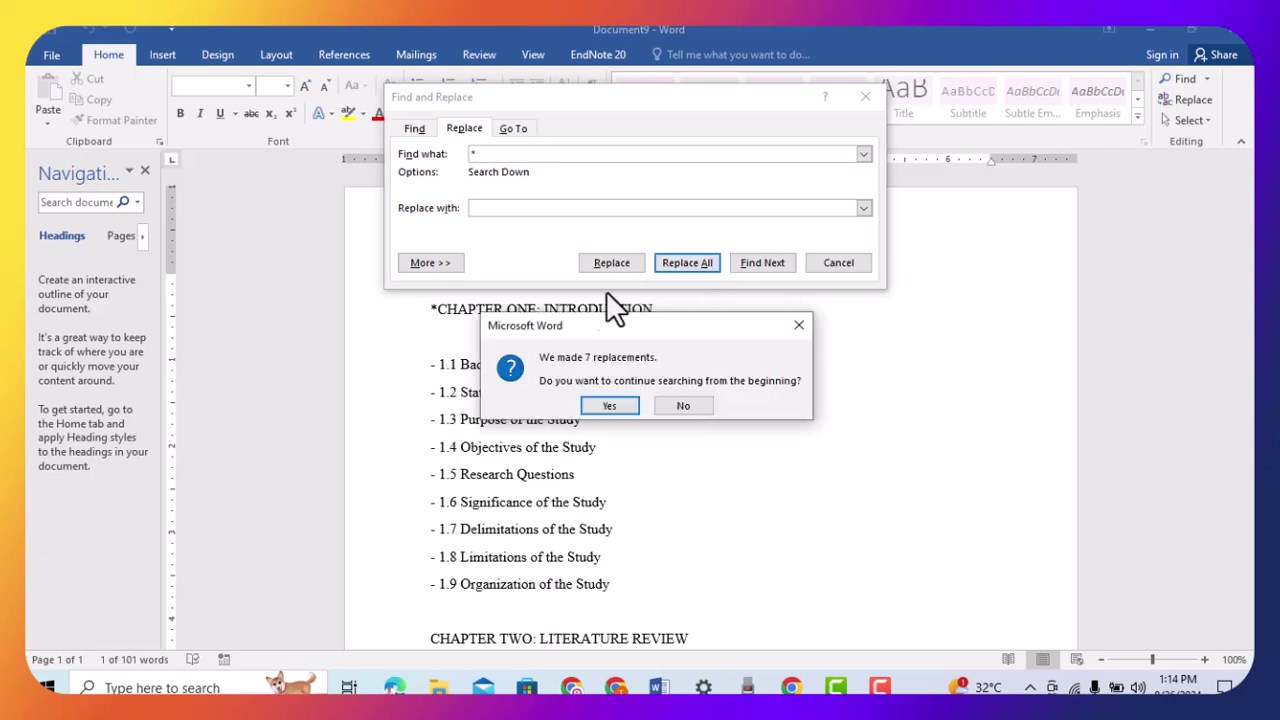
{"action": "left_click", "coordinate": [600, 408]}
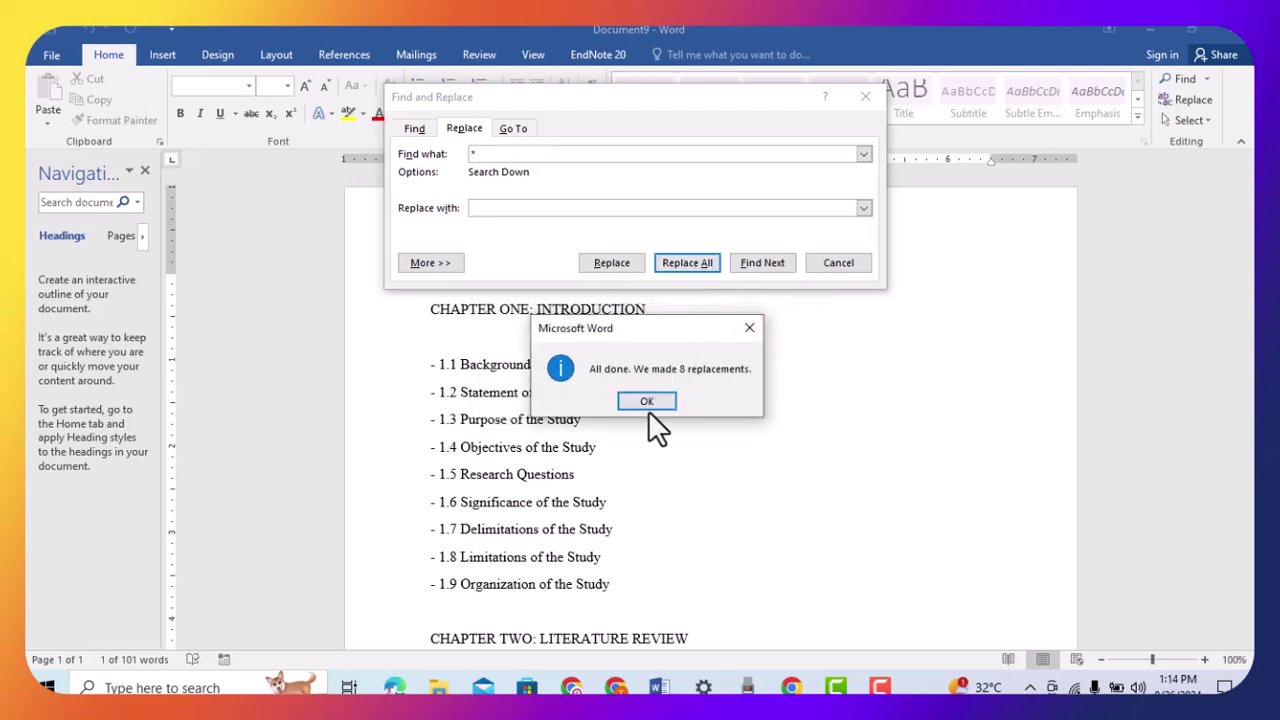
{"action": "left_click", "coordinate": [647, 401]}
{"action": "scroll", "coordinate": [651, 403], "scroll_direction": "down", "scroll_amount": 3}
{"action": "left_click", "coordinate": [830, 264]}
Insert the line "1.1 Perceived Problem" directly below "Background to the Study" in Chapter One
{"action": "scroll", "coordinate": [654, 409], "scroll_direction": "up", "scroll_amount": 1}
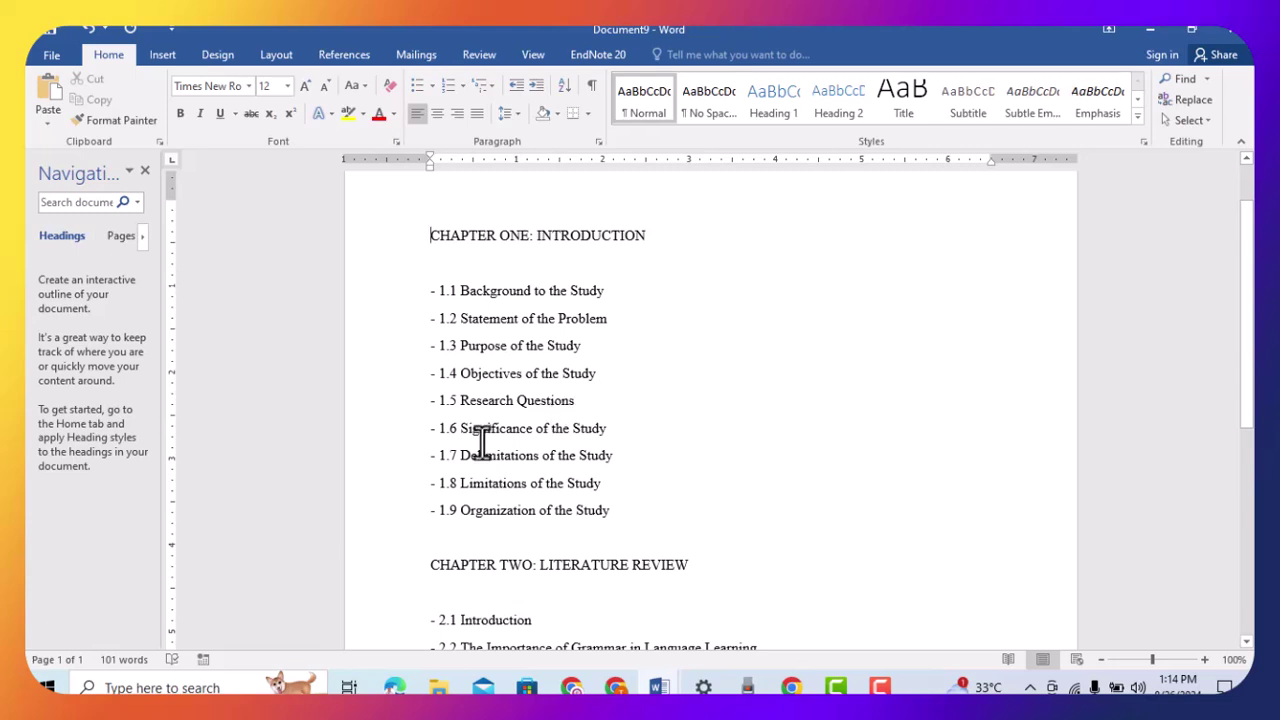
{"action": "scroll", "coordinate": [486, 449], "scroll_direction": "up", "scroll_amount": 1}
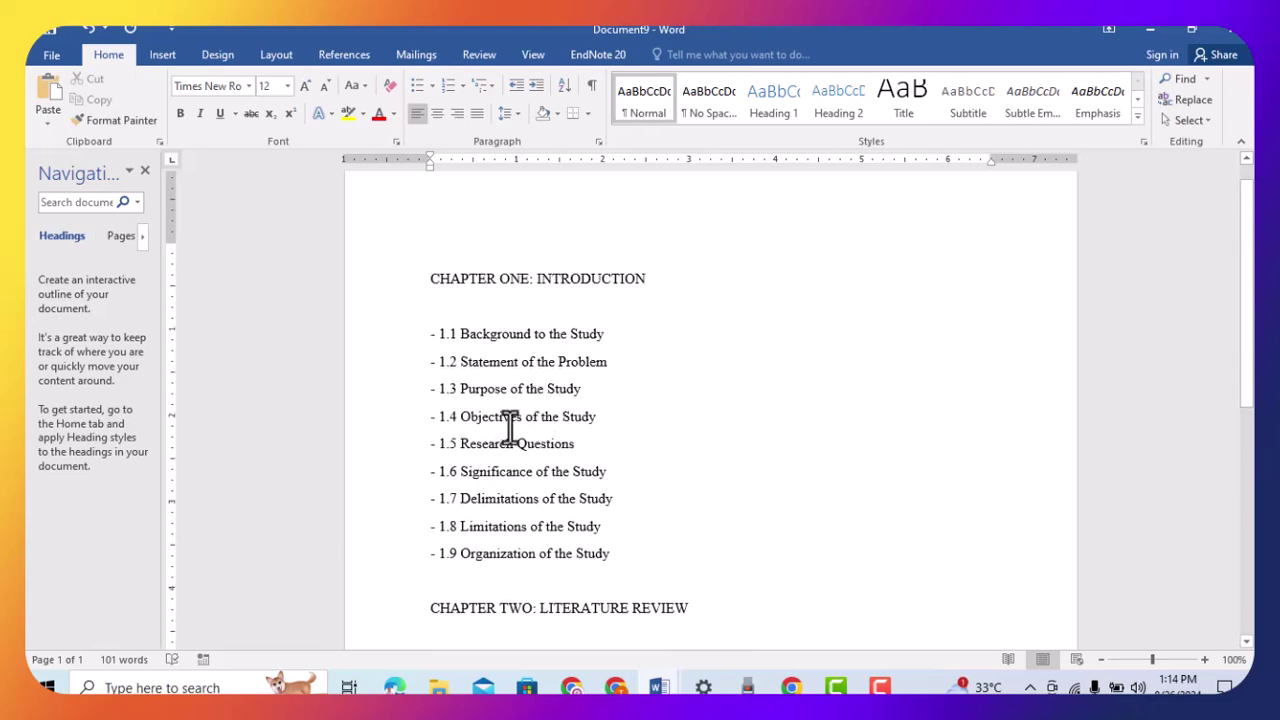
{"action": "left_click", "coordinate": [614, 364]}
{"action": "left_click", "coordinate": [608, 335]}
{"action": "key", "text": "Return"}
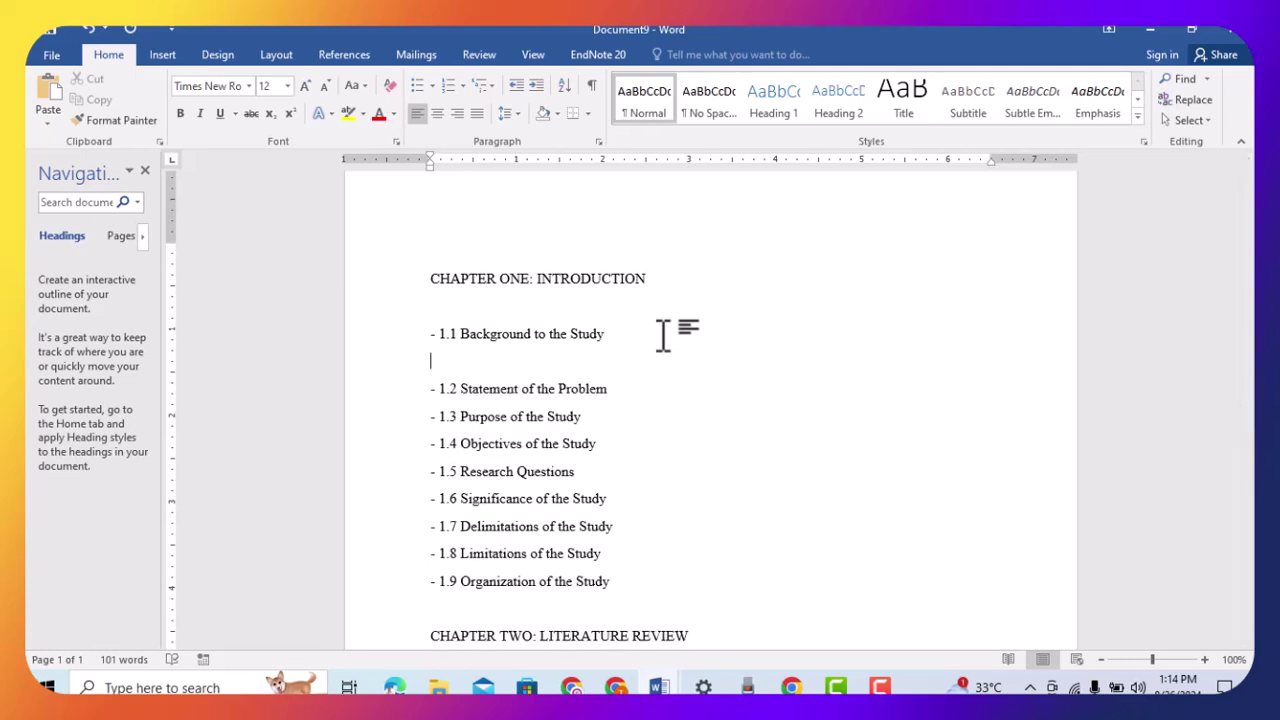
{"action": "type", "text": "1"}
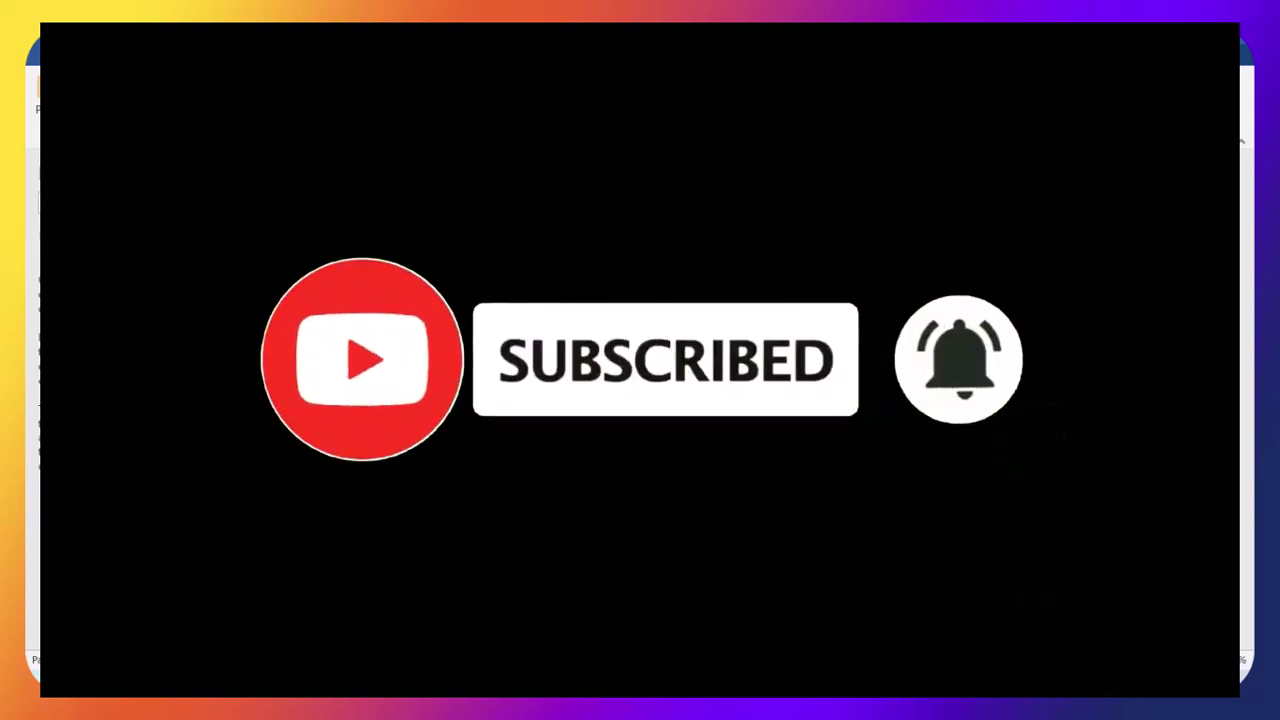
{"action": "type", "text": "robl"}
{"action": "type", "text": "em"}
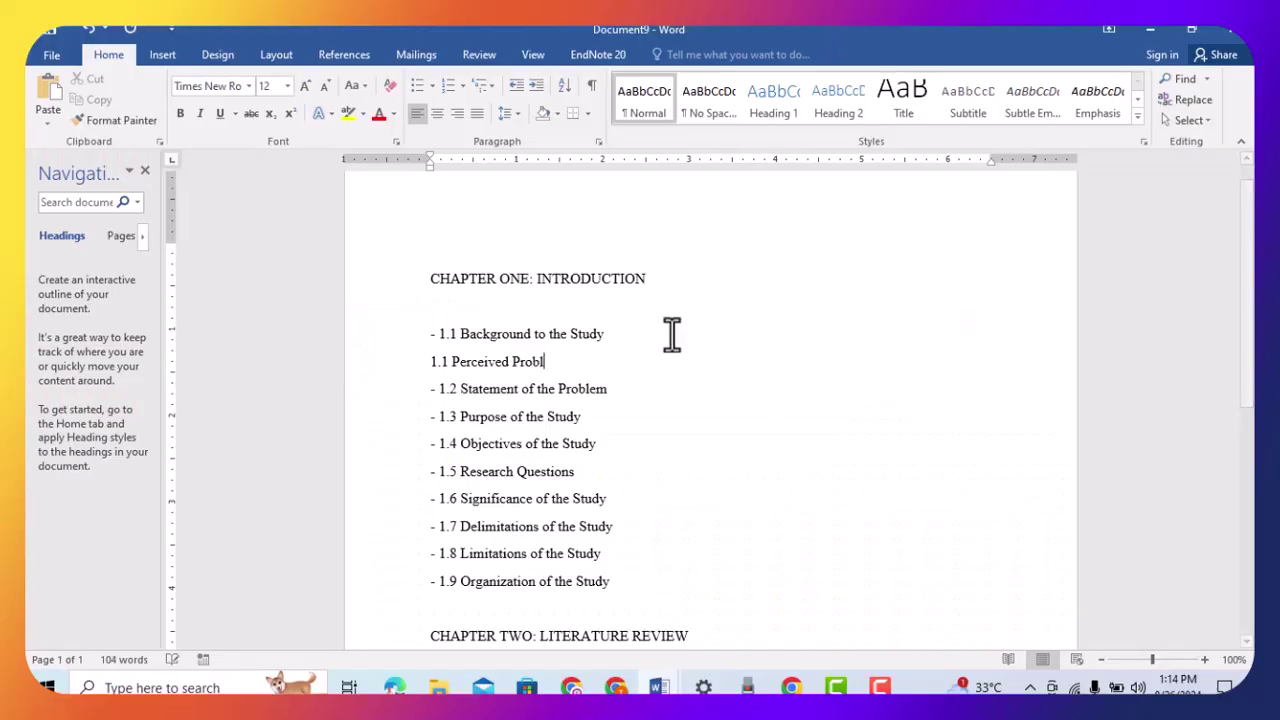
Add the line "1.2 Problem Diagnosis" directly below "1.1 Perceived Problem"
{"action": "key", "text": "Return"}
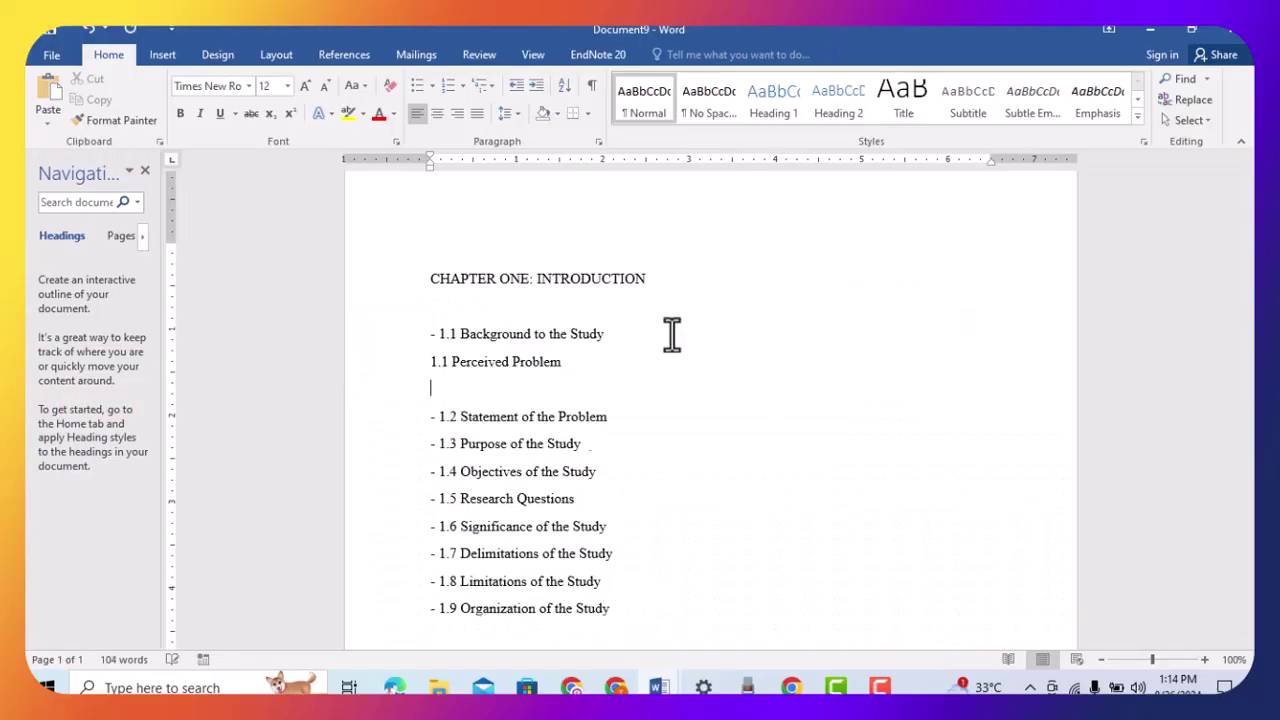
{"action": "type", "text": "1.2 Prom"}
{"action": "key", "text": "BackSpace"}
{"action": "type", "text": "blem Diagno"}
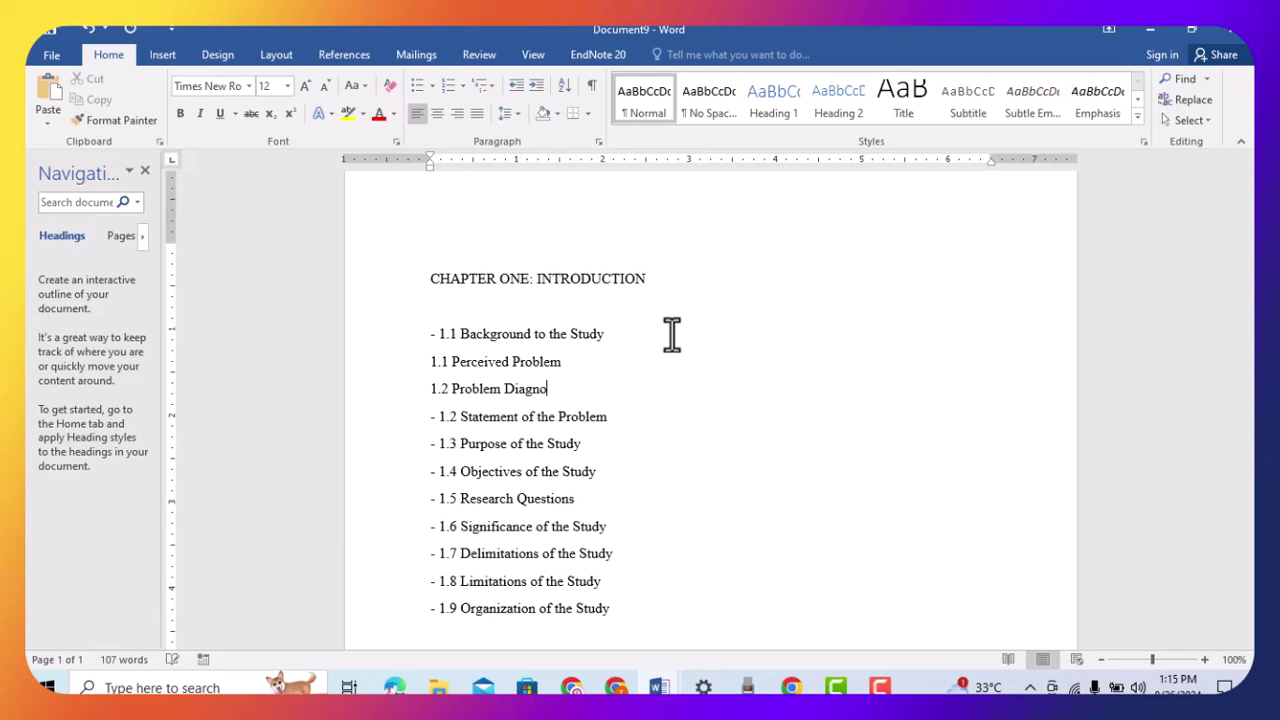
{"action": "left_click", "coordinate": [456, 416]}
{"action": "key", "text": "BackSpace"}
{"action": "type", "text": "3"}
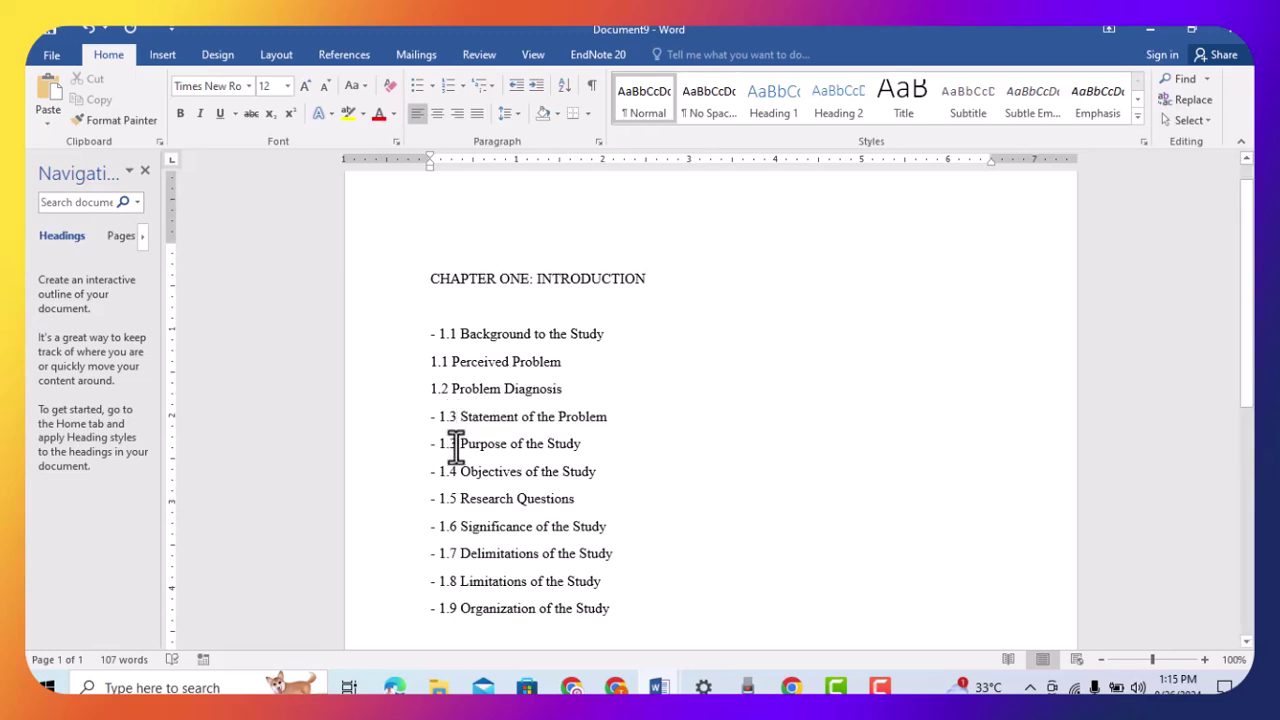
{"action": "key", "text": "BackSpace"}
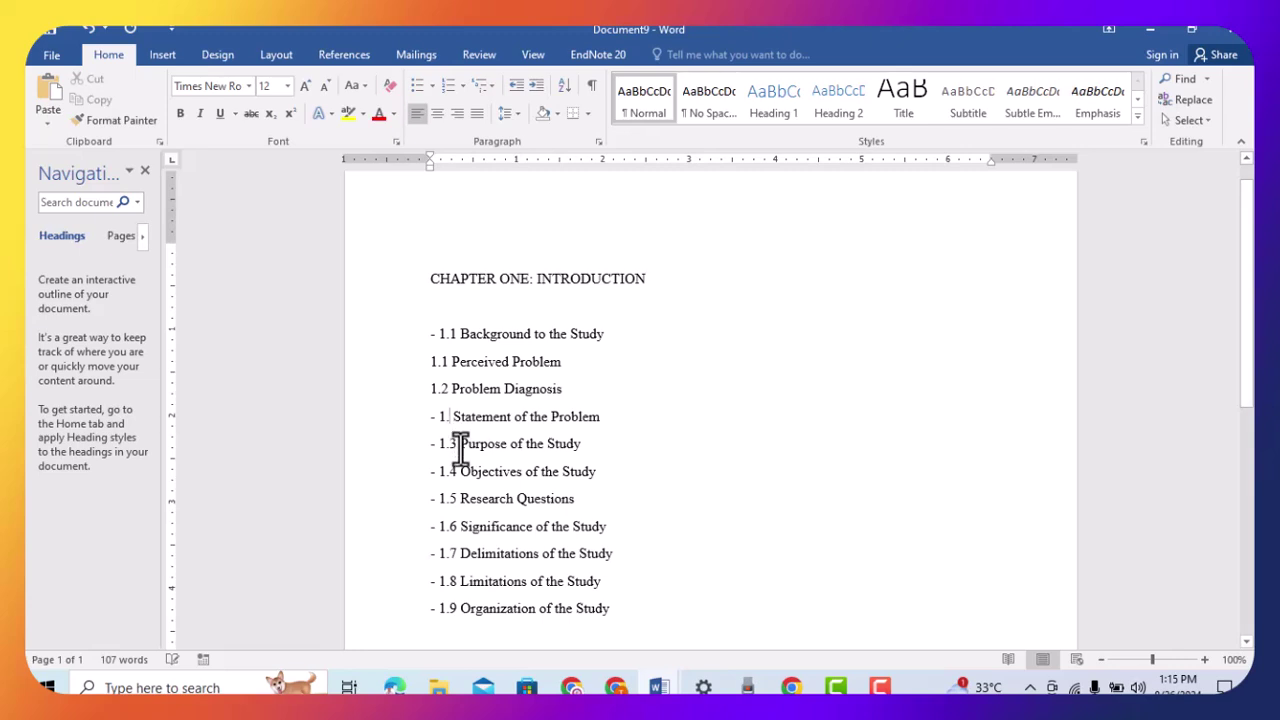
{"action": "type", "text": "2"}
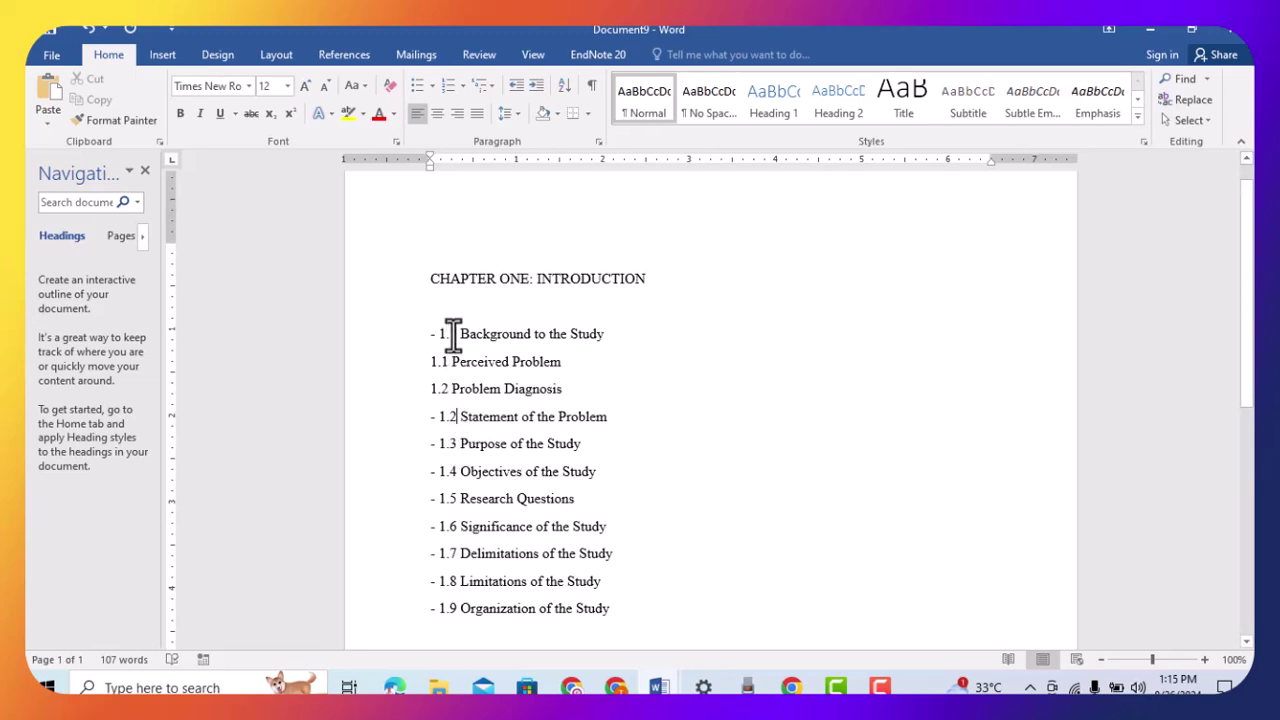
Renumber the "Background to the Study" heading in Chapter One as 1.0
{"action": "left_click", "coordinate": [454, 335]}
{"action": "key", "text": "BackSpace"}
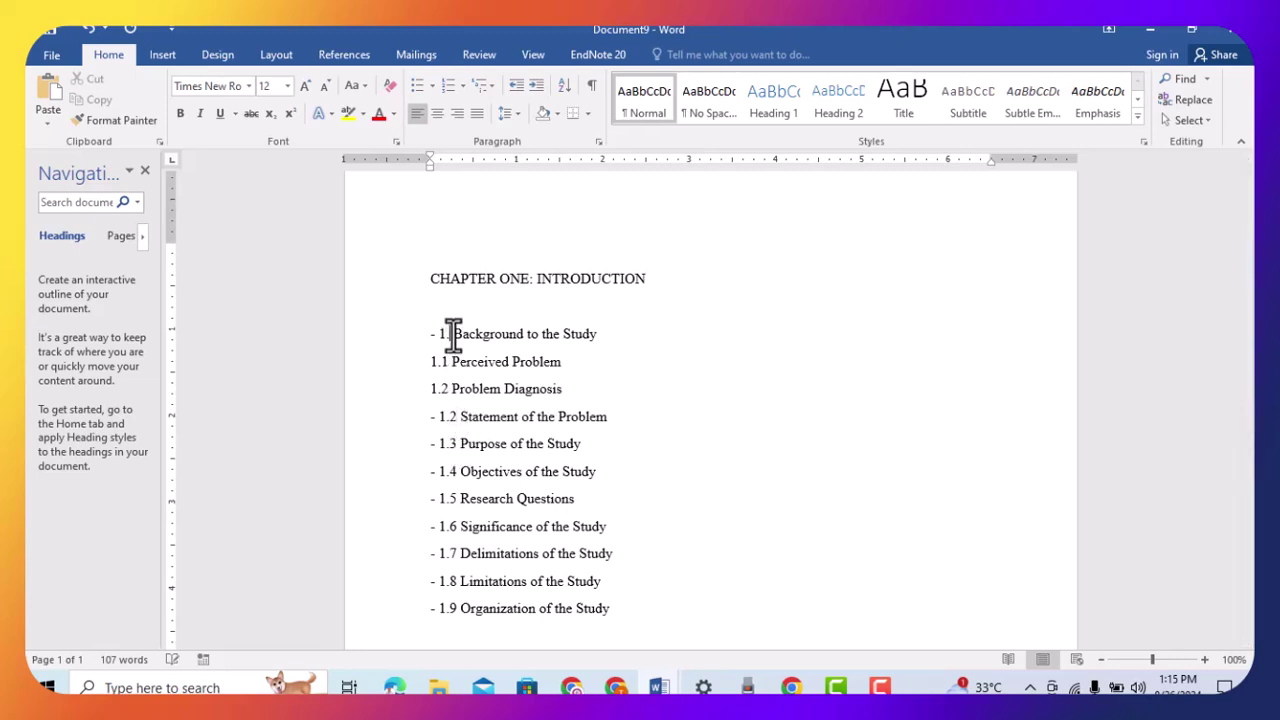
{"action": "type", "text": "0"}
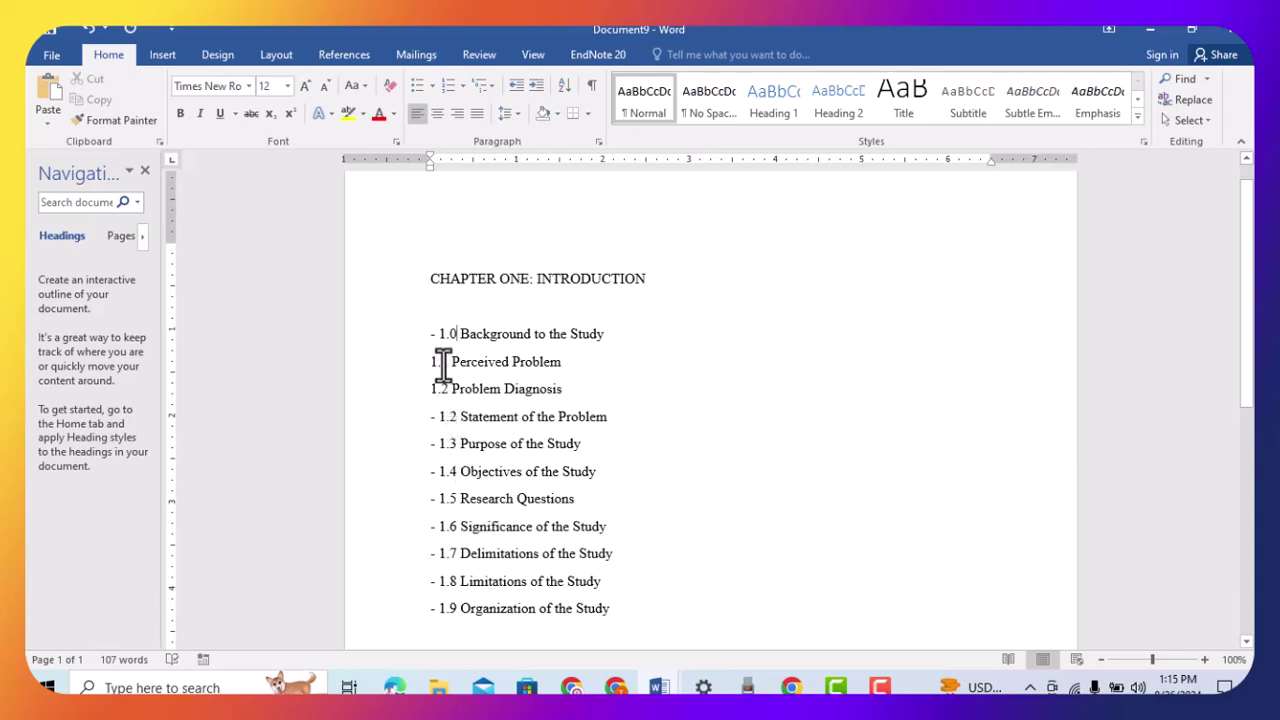
Renumber "Statement of the Problem" as 1.3 and "Purpose of the Study" as 1.4
{"action": "left_click", "coordinate": [456, 419]}
{"action": "key", "text": "BackSpace"}
{"action": "type", "text": "3"}
{"action": "left_click", "coordinate": [455, 441]}
{"action": "key", "text": "BackSpace"}
{"action": "type", "text": "4"}
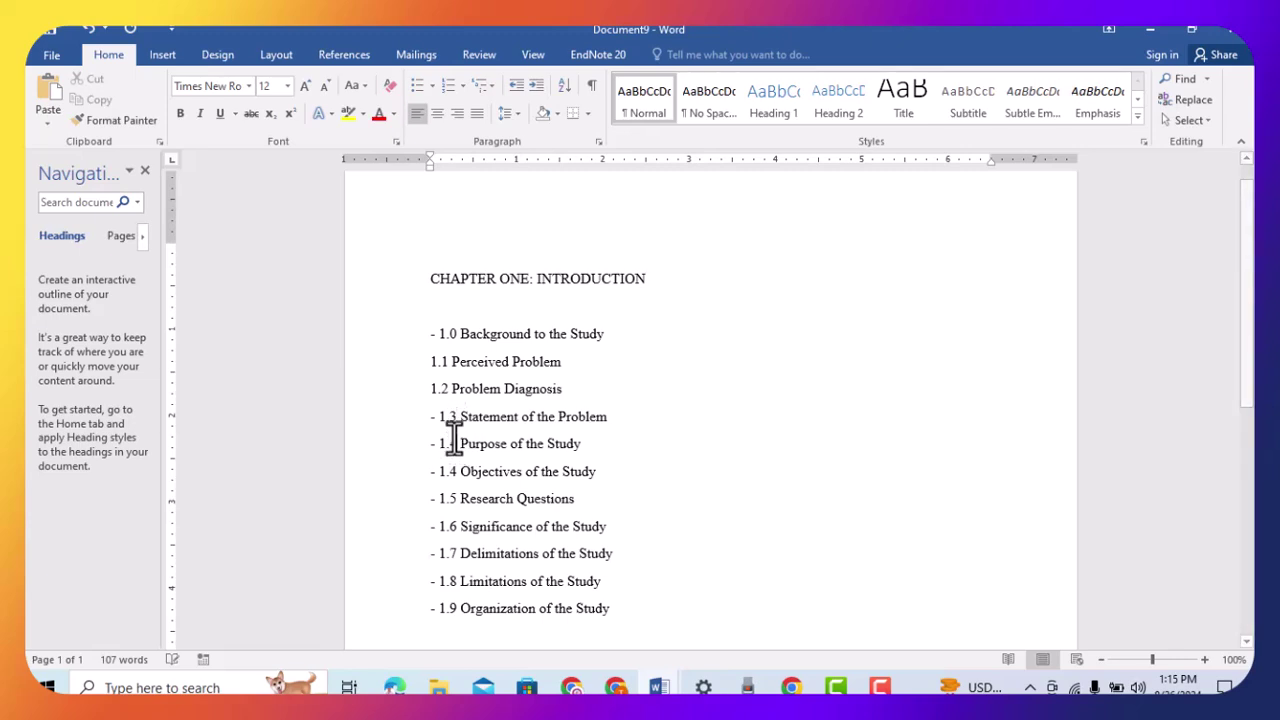
Renumber "Objectives of the Study" as 1.5 and "Research Questions" as 1.6 in the Chapter One outline
{"action": "left_click", "coordinate": [452, 471]}
{"action": "key", "text": "BackSpace"}
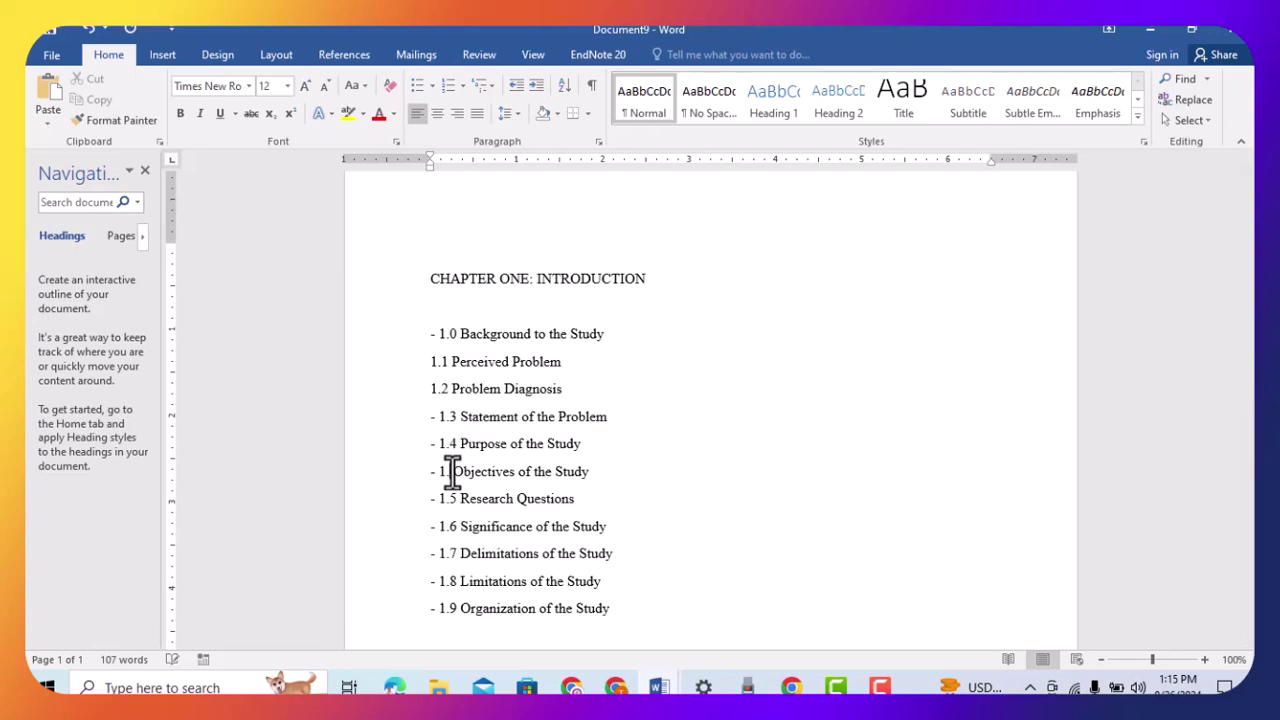
{"action": "type", "text": "5"}
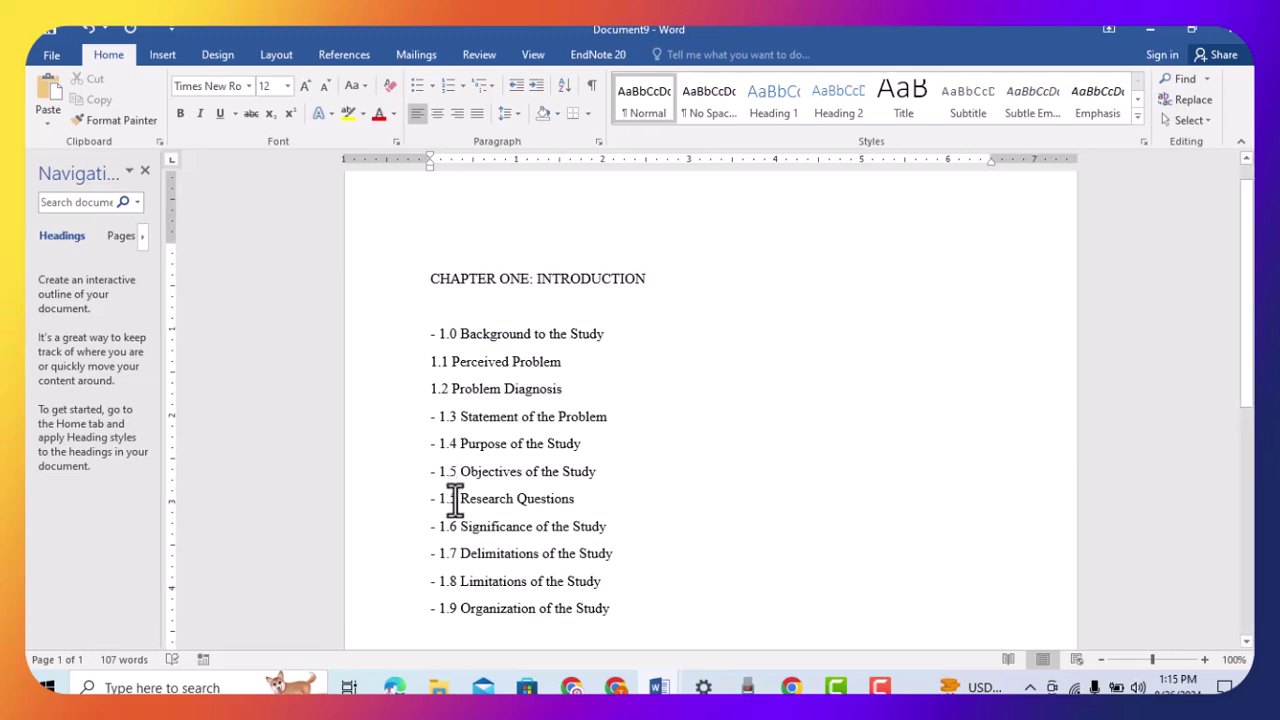
{"action": "left_click", "coordinate": [457, 497]}
{"action": "key", "text": "BackSpace"}
{"action": "key", "text": "BackSpace"}
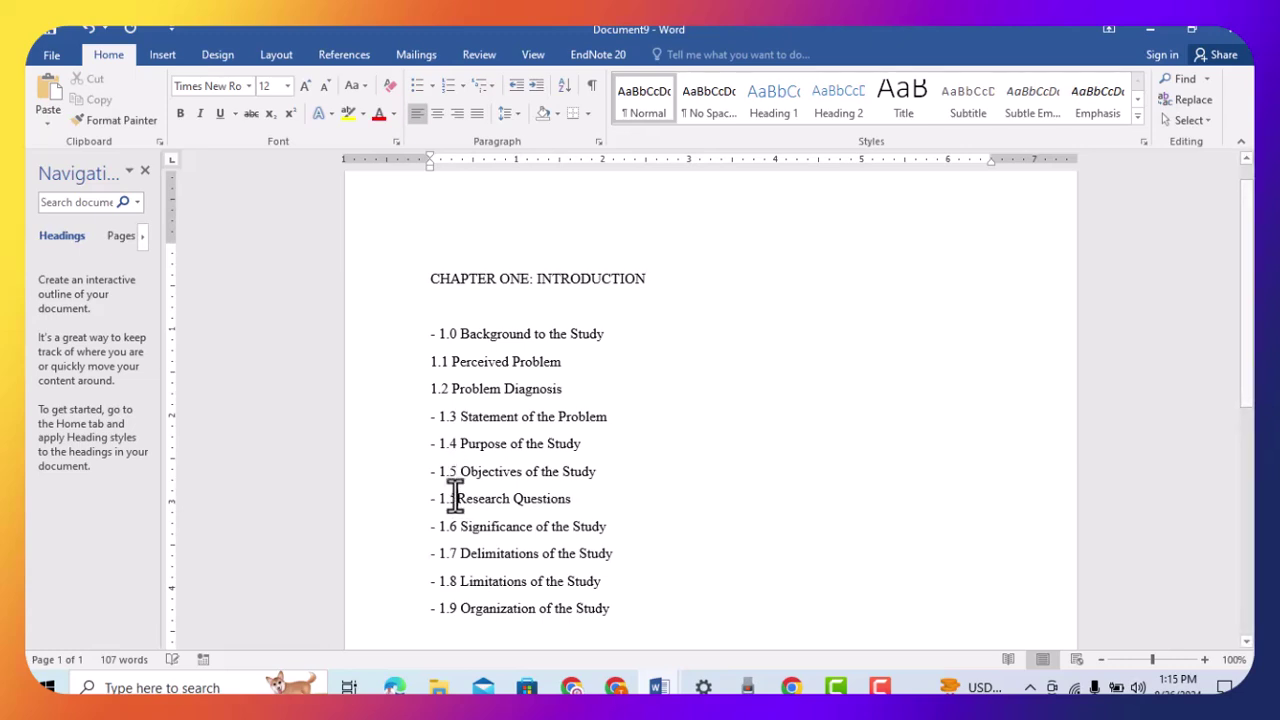
{"action": "type", "text": "5"}
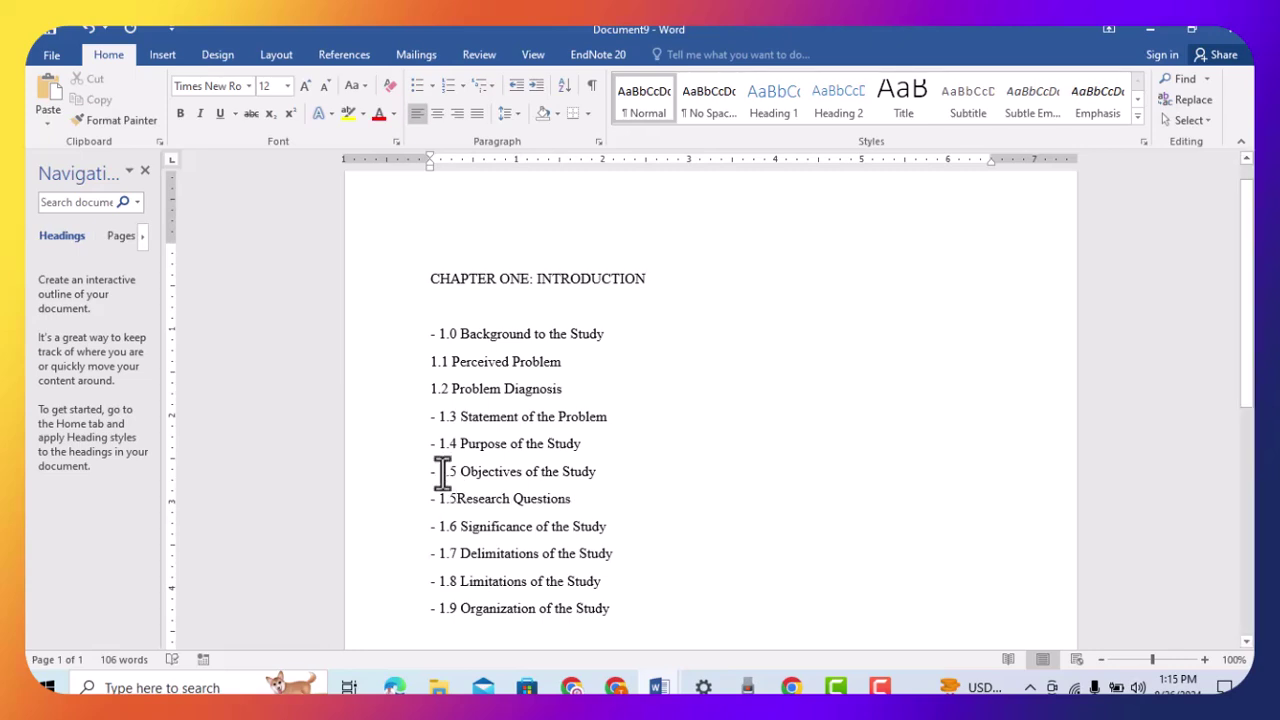
{"action": "key", "text": "BackSpace"}
{"action": "type", "text": "6"}
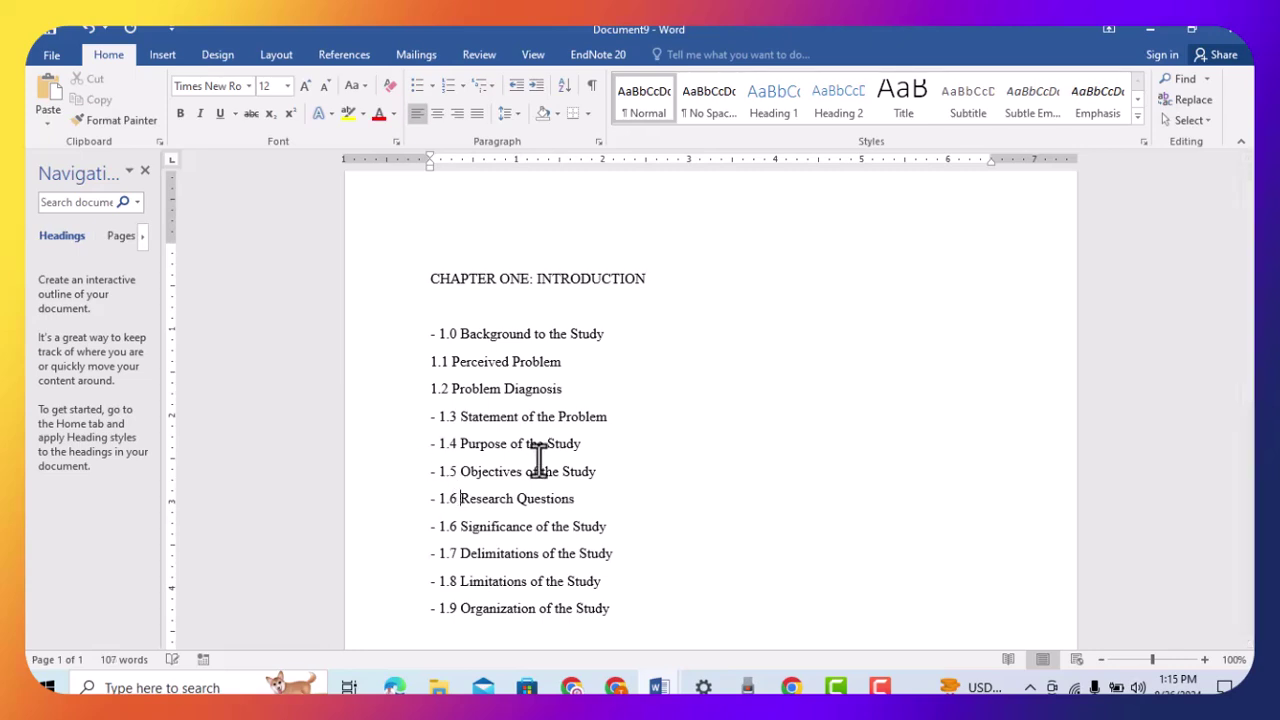
Renumber "Significance of the Study" as 1.7 and "Delimitations of the Study" as 1.8
{"action": "left_click", "coordinate": [456, 526]}
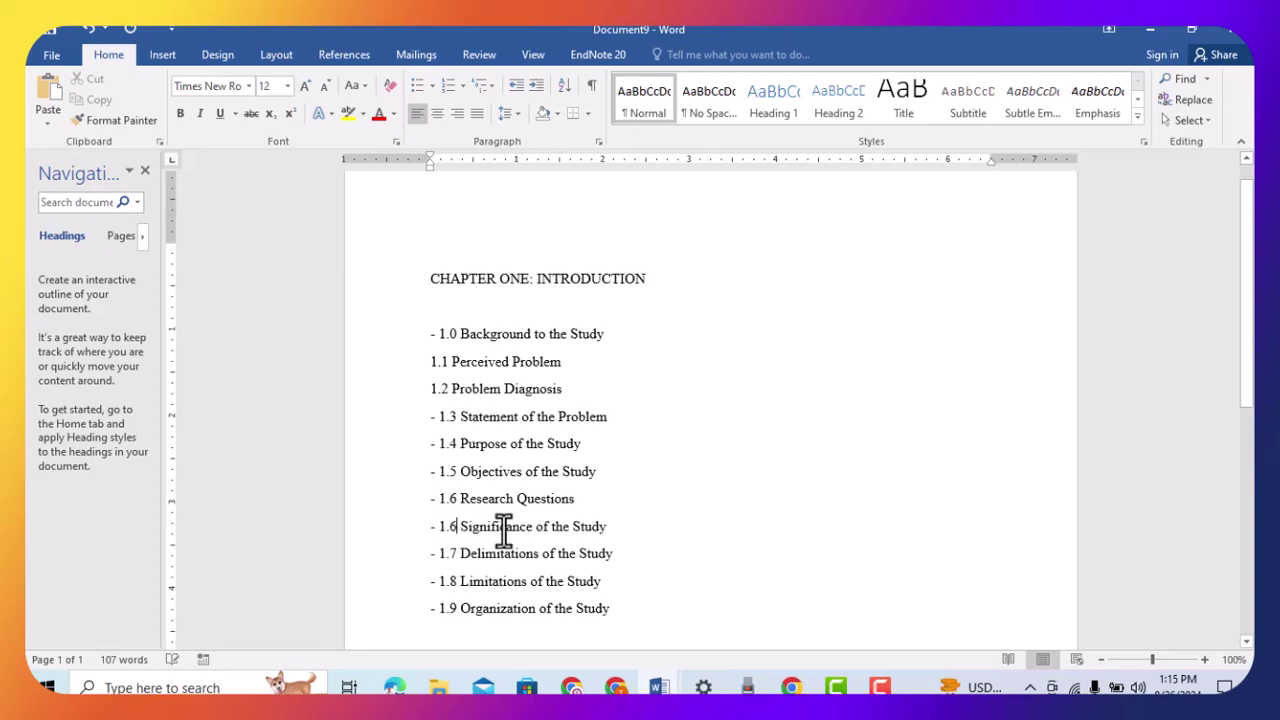
{"action": "key", "text": "BackSpace"}
{"action": "type", "text": "7"}
{"action": "left_click", "coordinate": [457, 553]}
{"action": "key", "text": "BackSpace"}
{"action": "type", "text": "8"}
Renumber "Limitations of the Study" as 1.9 and "Organization of the Study" as 1.10
{"action": "left_click", "coordinate": [462, 581]}
{"action": "key", "text": "BackSpace"}
{"action": "key", "text": "BackSpace"}
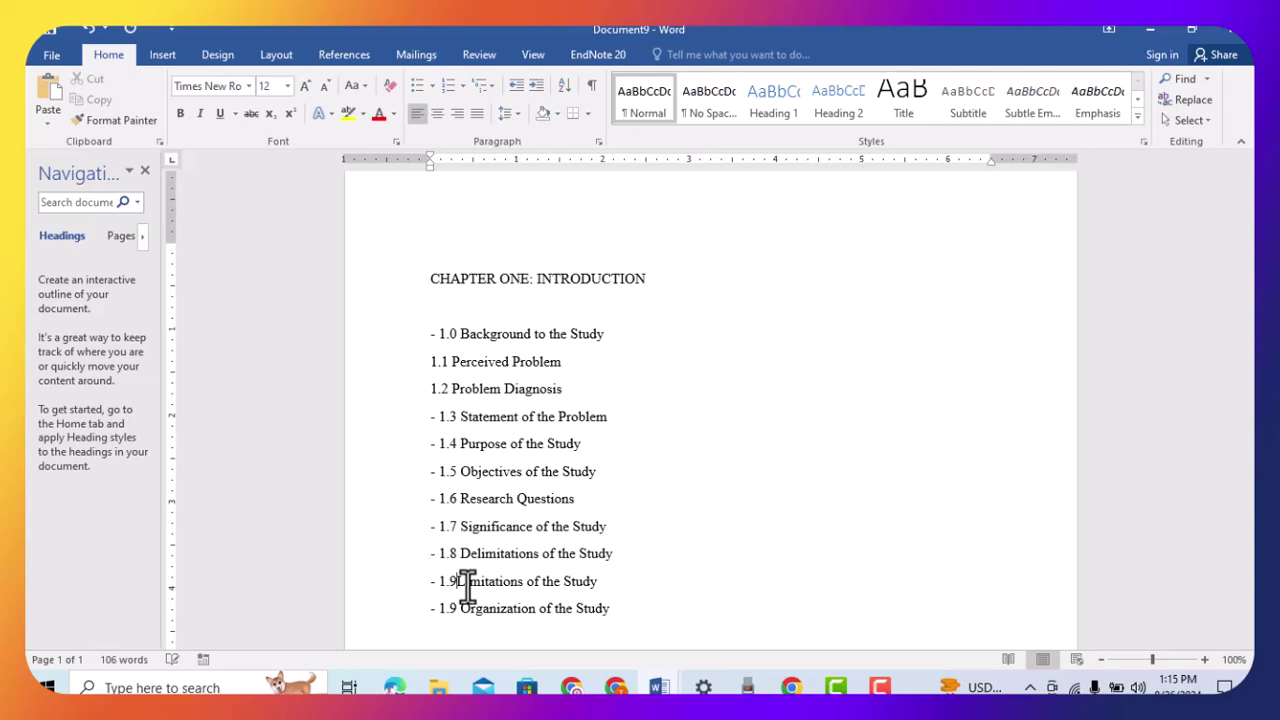
{"action": "type", "text": "9"}
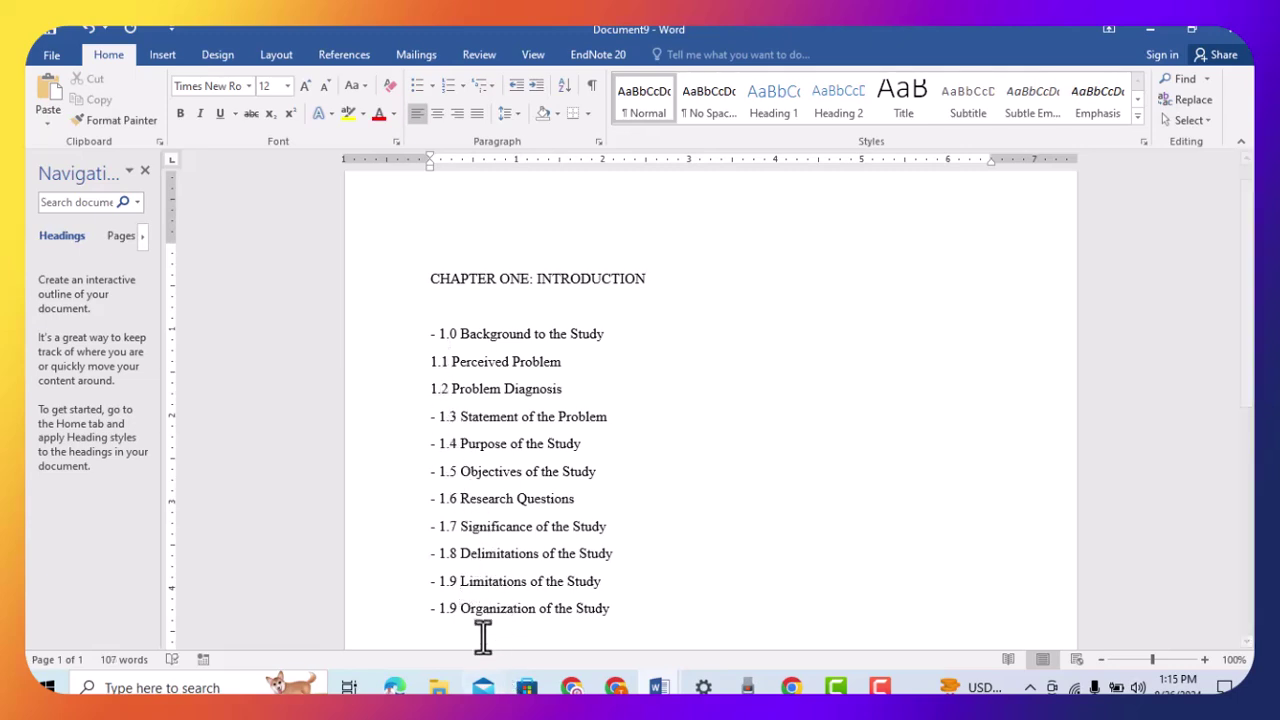
{"action": "left_click", "coordinate": [456, 608]}
{"action": "key", "text": "BackSpace"}
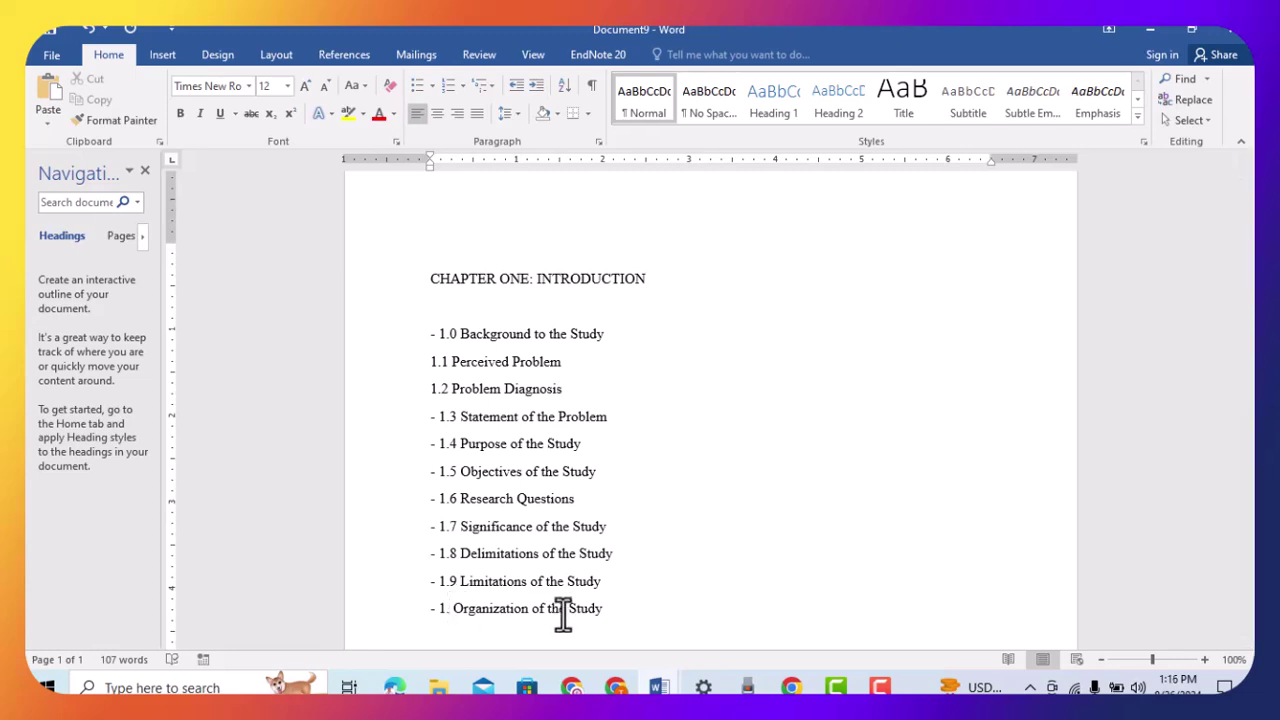
{"action": "type", "text": "10"}
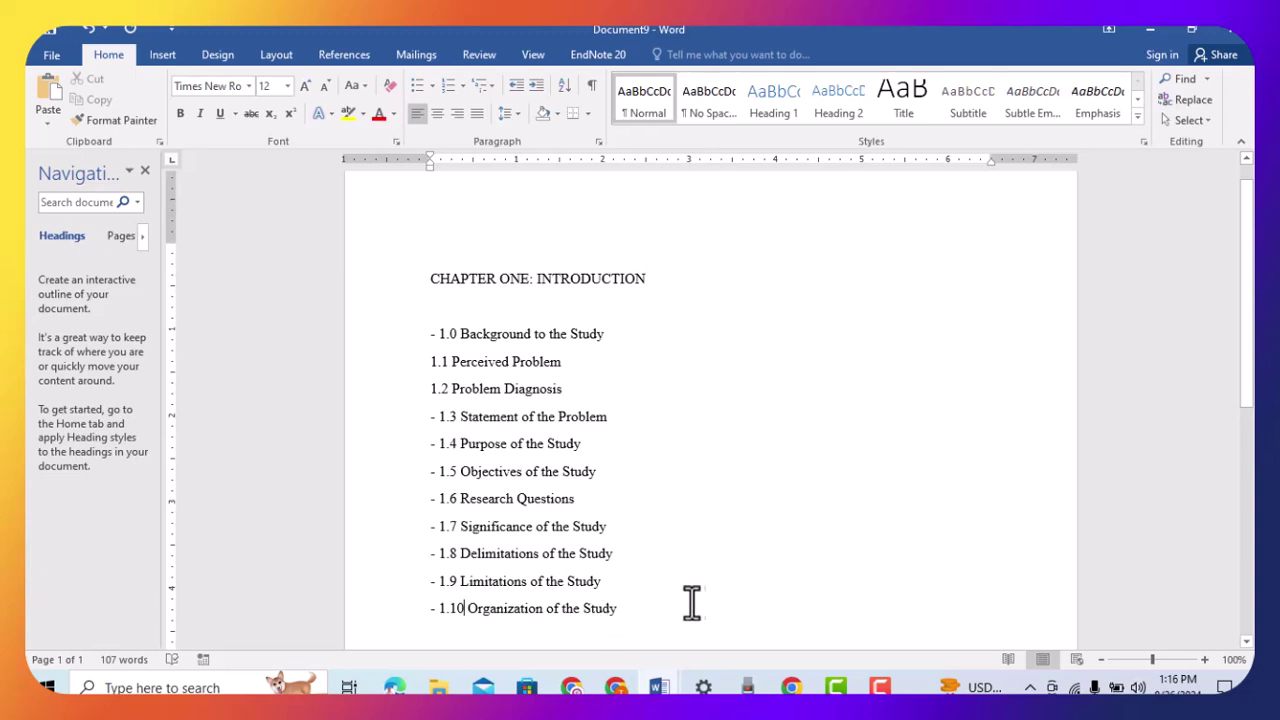
Select the Chapter One title with all its headings from 1.0 to 1.10, and switch to ChatGPT in Chrome
{"action": "left_click_drag", "start_coordinate": [660, 608], "coordinate": [420, 294]}
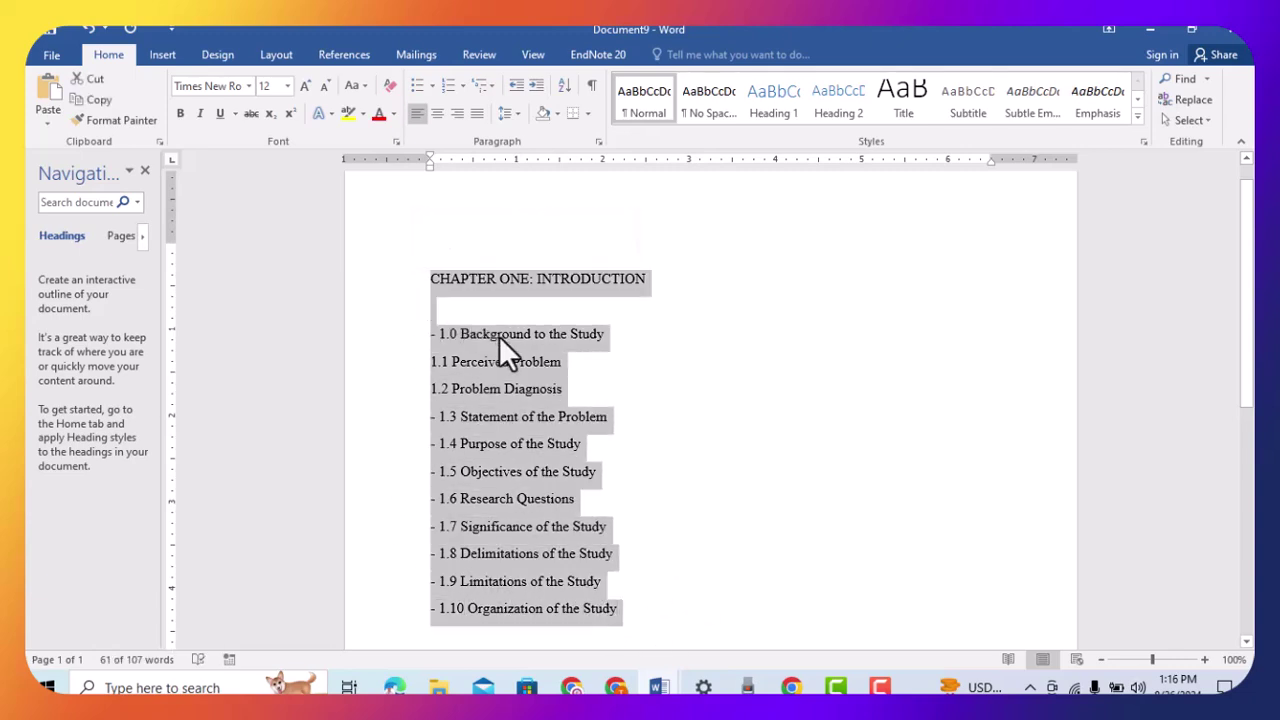
{"action": "scroll", "coordinate": [690, 568], "scroll_direction": "down", "scroll_amount": 1}
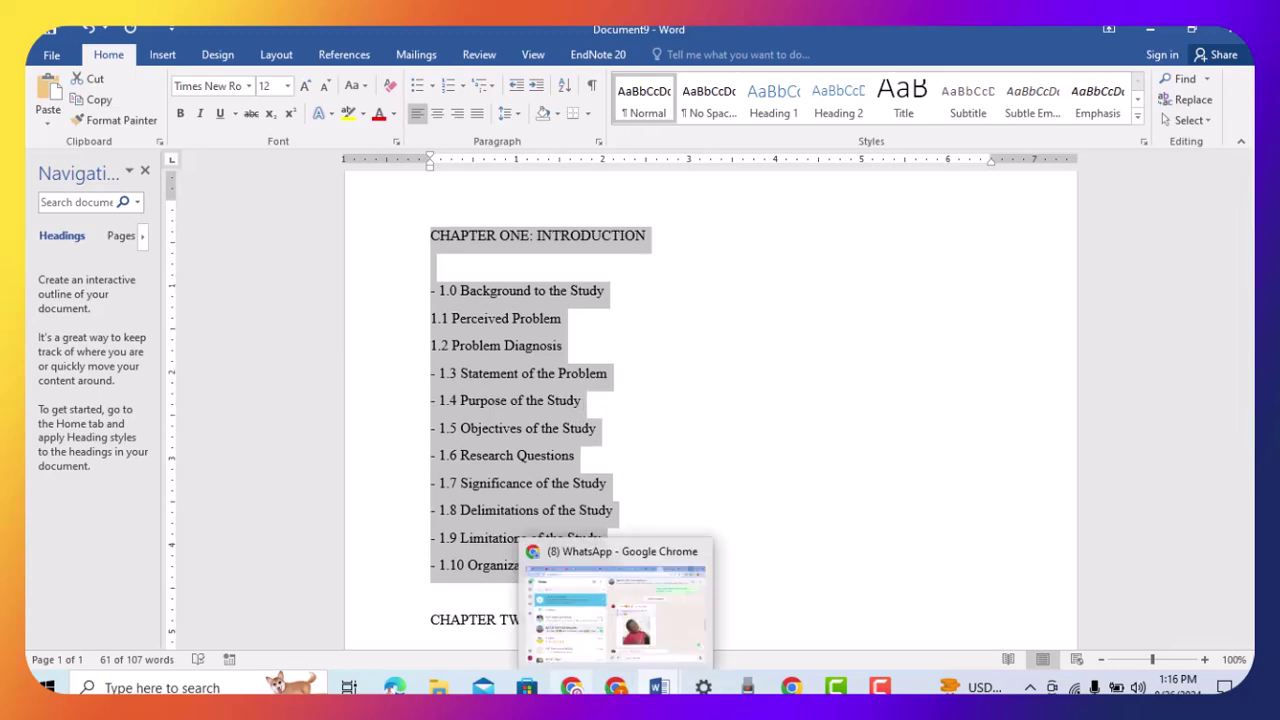
{"action": "mouse_move", "coordinate": [571, 687]}
{"action": "left_click", "coordinate": [576, 604]}
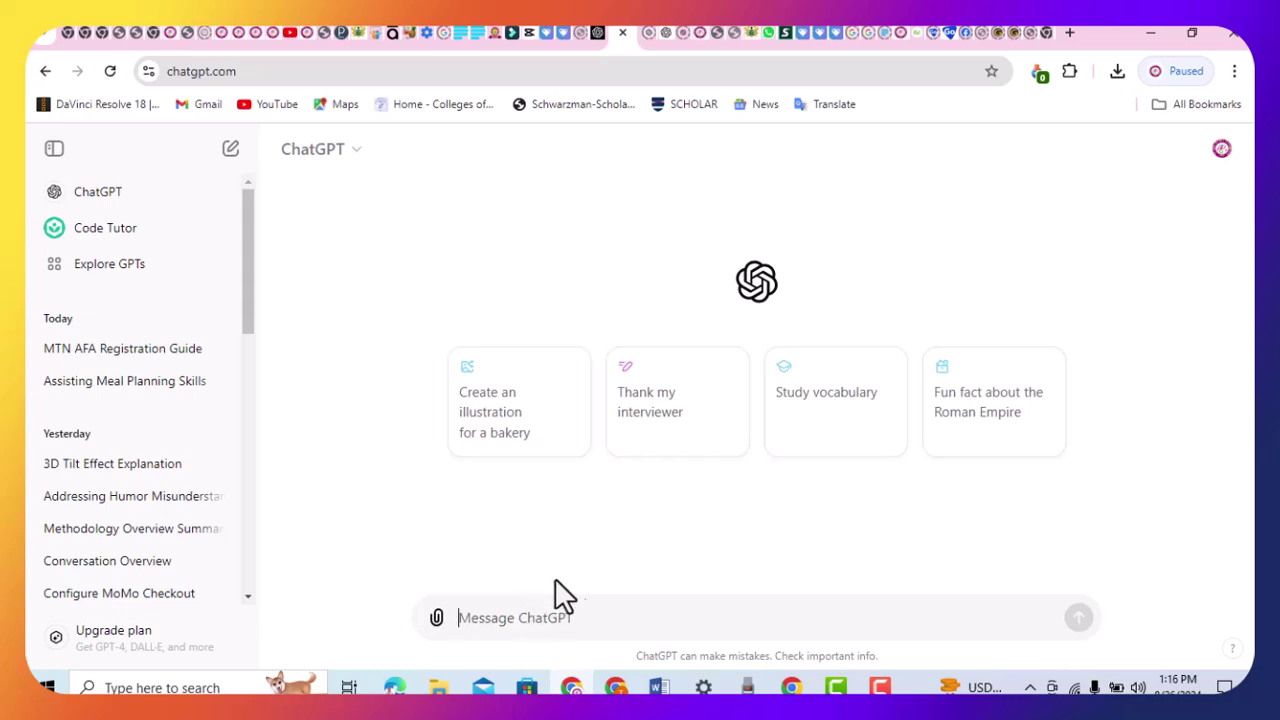
Copy the highlighted research topic from the student's project work chapter one document in Word and return to ChatGPT
{"action": "mouse_move", "coordinate": [657, 690]}
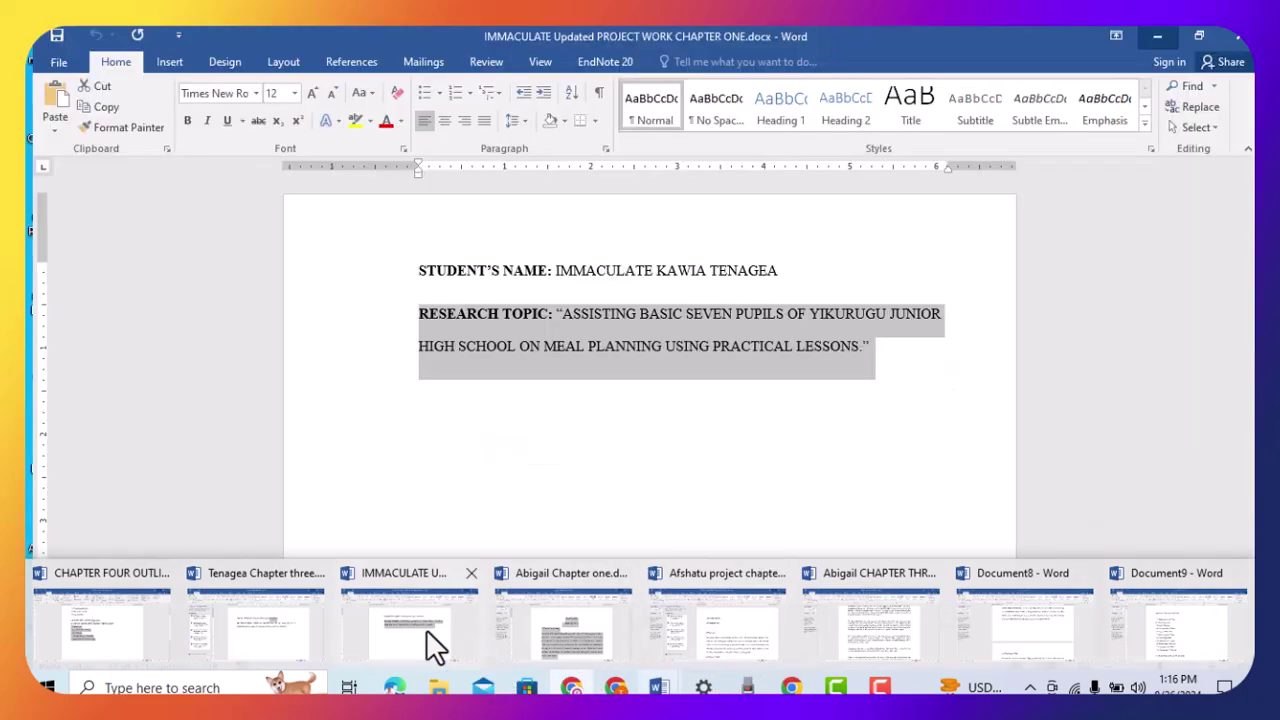
{"action": "left_click", "coordinate": [417, 628]}
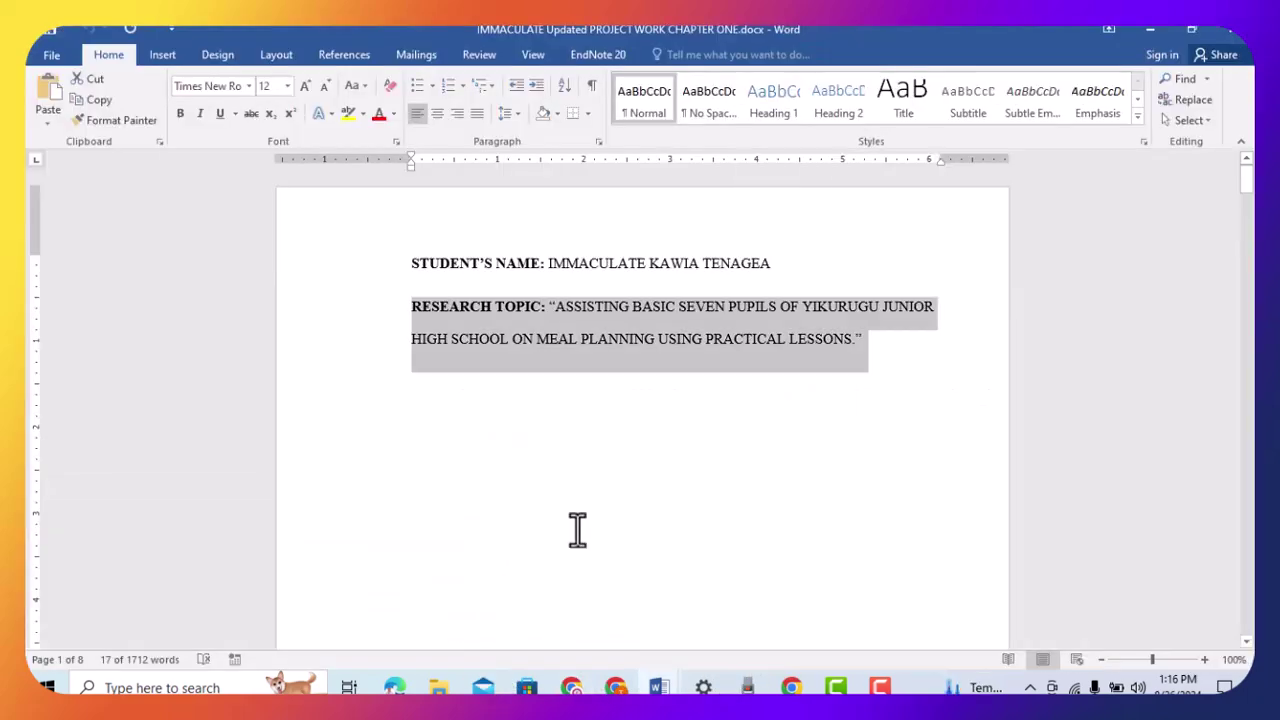
{"action": "mouse_move", "coordinate": [571, 687]}
{"action": "left_click", "coordinate": [559, 609]}
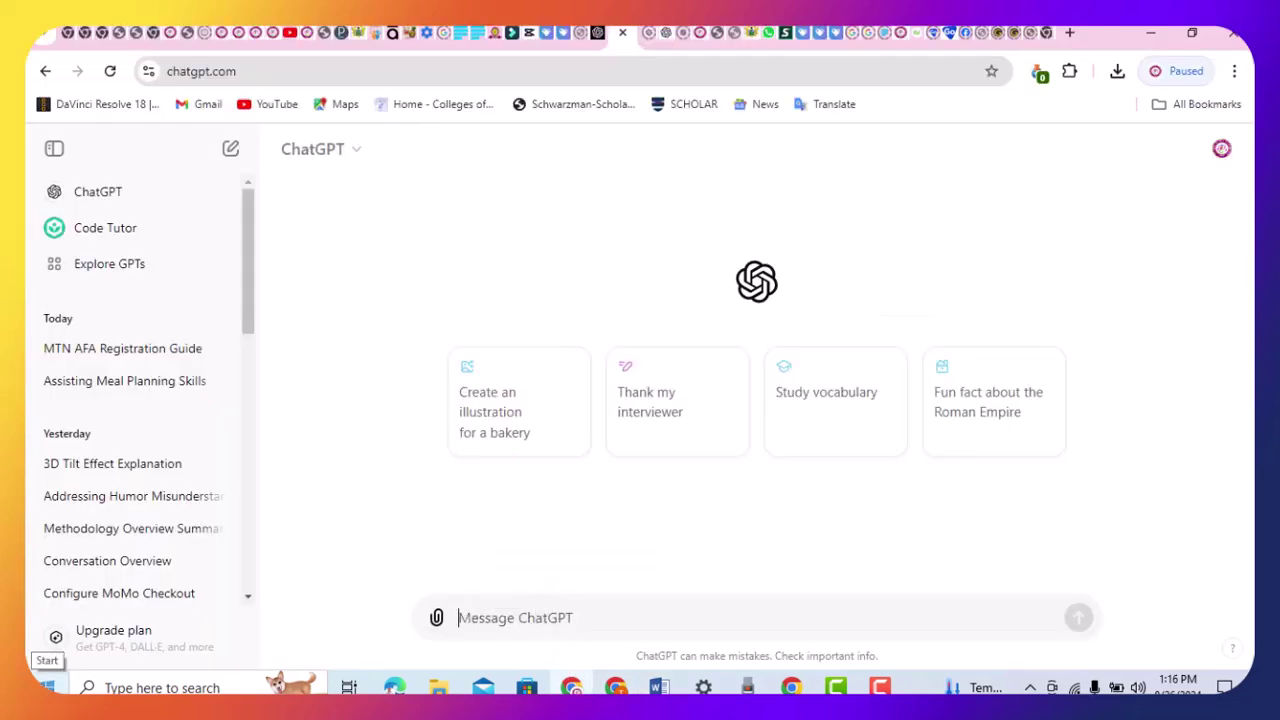
Write the prompt "Write project work chapter one for this research topic", insert the copied meal planning topic in quotes, and add "using the following headings"
{"action": "type", "text": "W"}
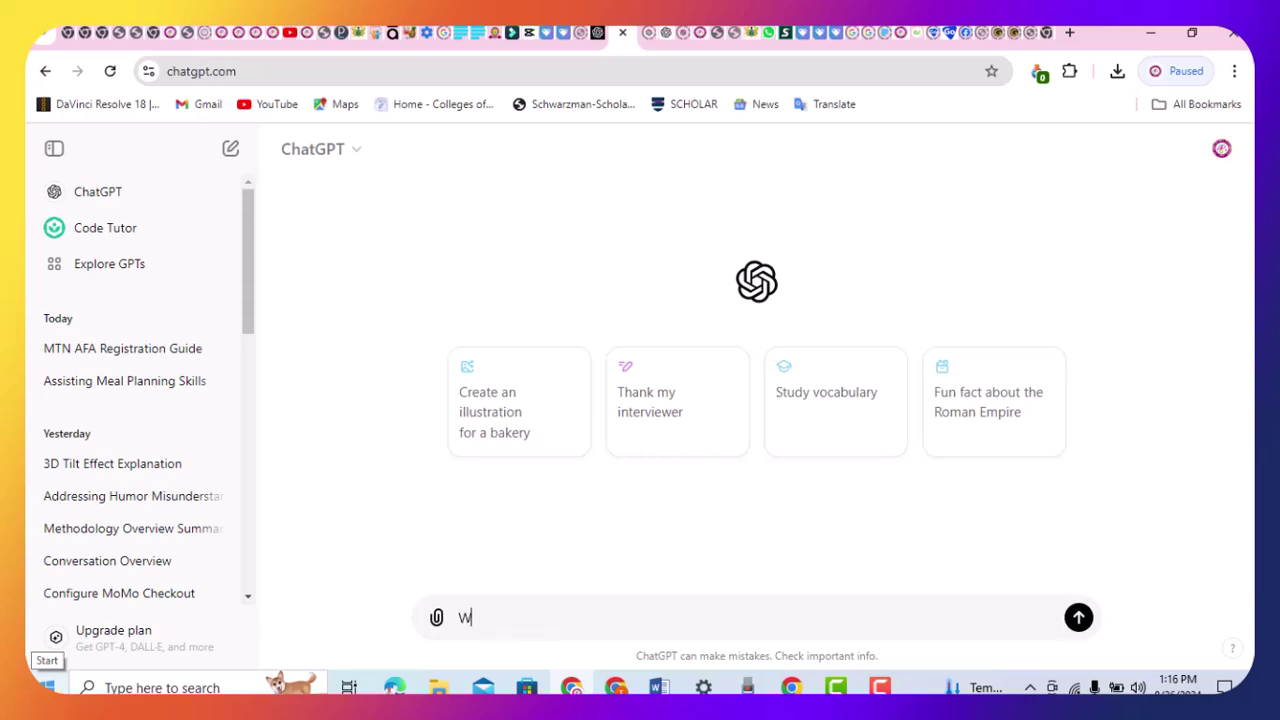
{"action": "type", "text": "rite project work chapter one"}
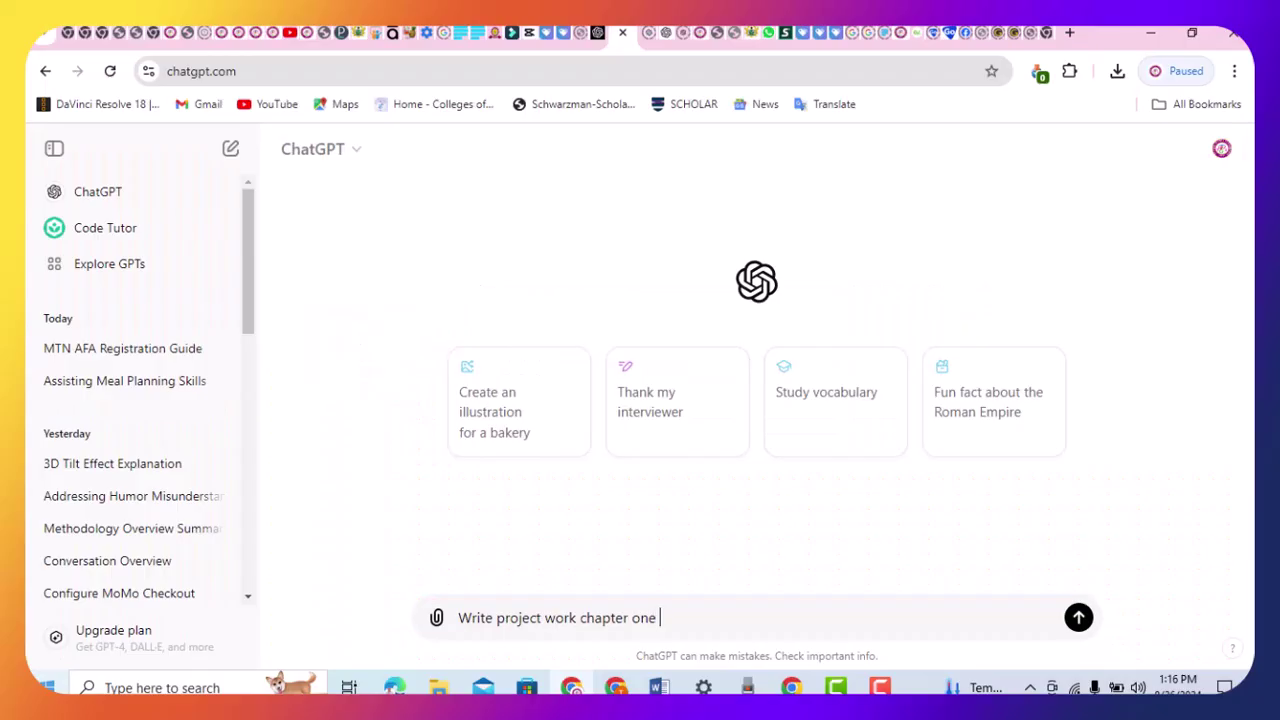
{"action": "type", "text": "for this research topic"}
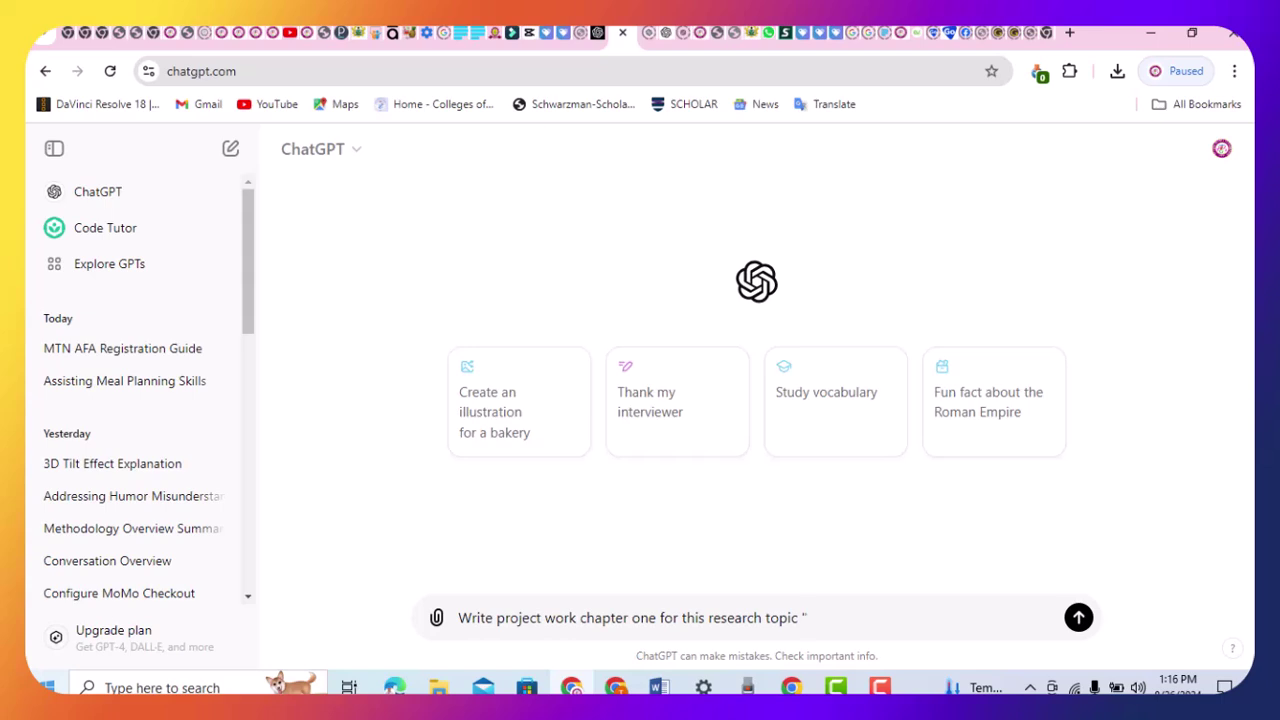
{"action": "type", "text": " “"}
{"action": "type", "text": "RESEARCH TOPIC: \"ASSISTING BASIC SEVEN PUPILS OF YIKURUGU JUNIOR HIGH SCHOOL ON MEAL PLANNING USING PRACTICAL LESSONS.\""}
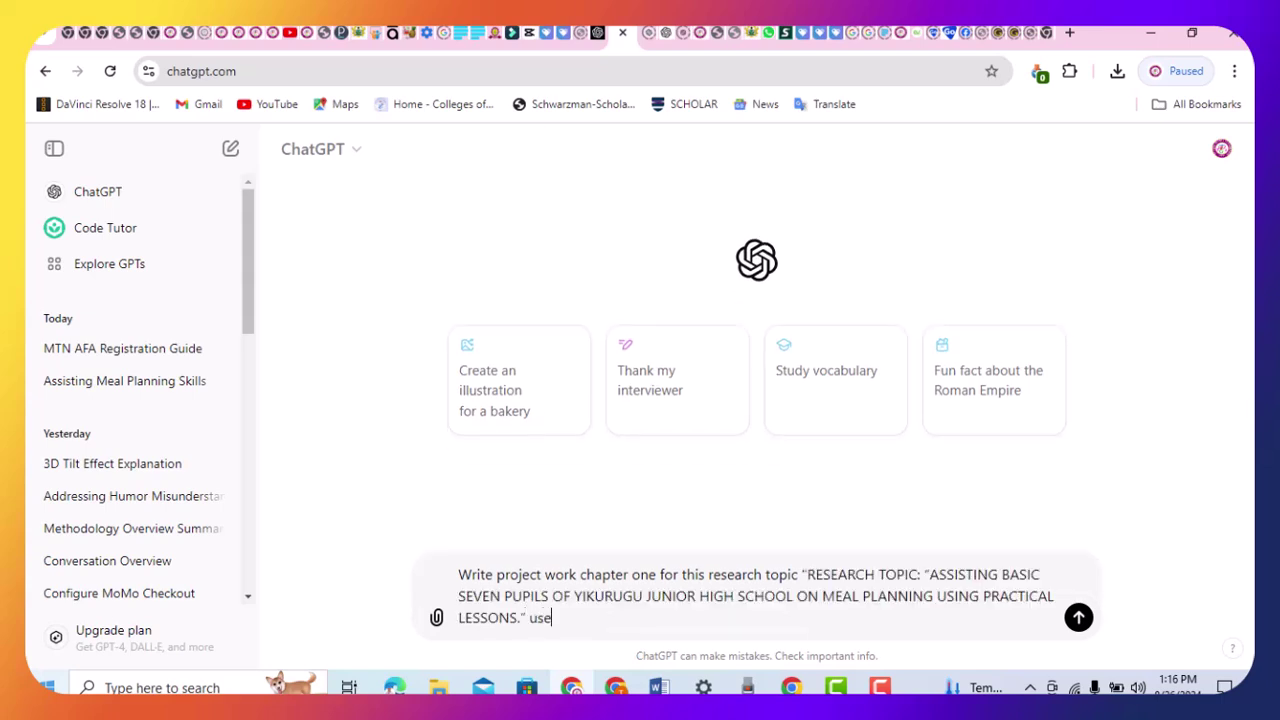
{"action": "type", "text": "using the following headings"}
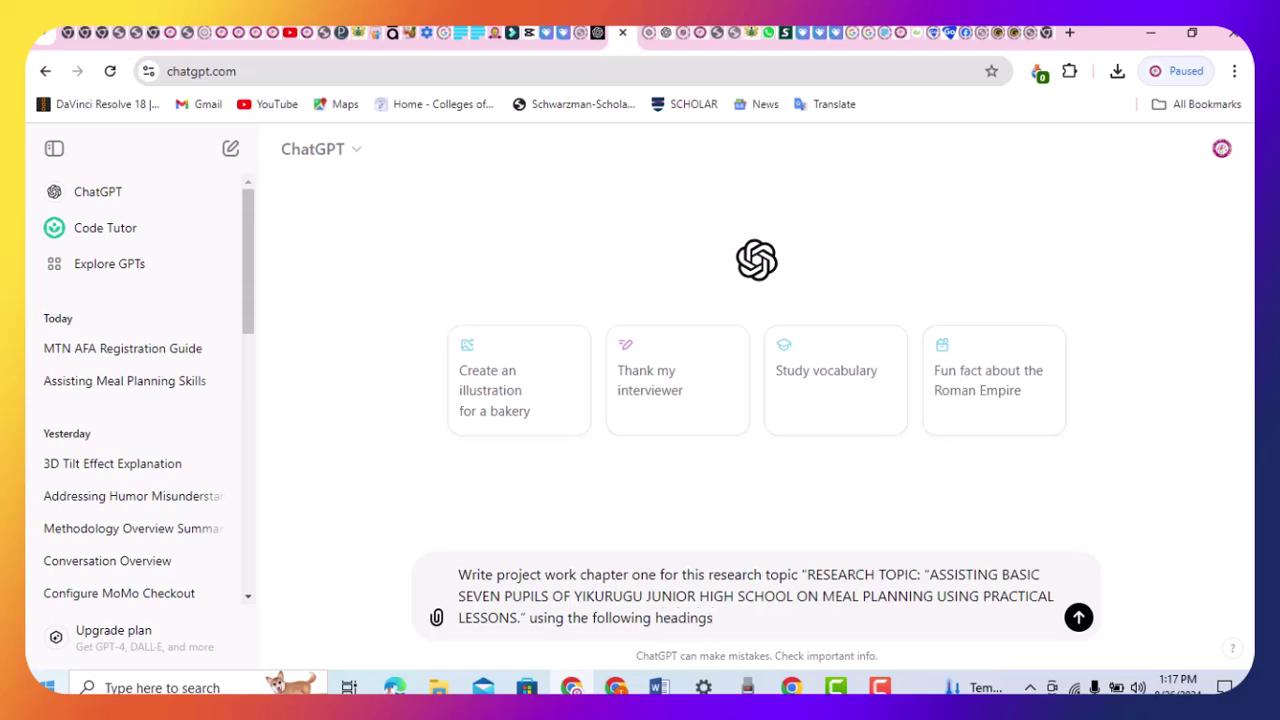
Copy the Chapter One headings from Document9 in Word into the end of the ChatGPT prompt, enclosed in quotation marks, and submit it
{"action": "left_click", "coordinate": [663, 690]}
{"action": "left_click", "coordinate": [1183, 625]}
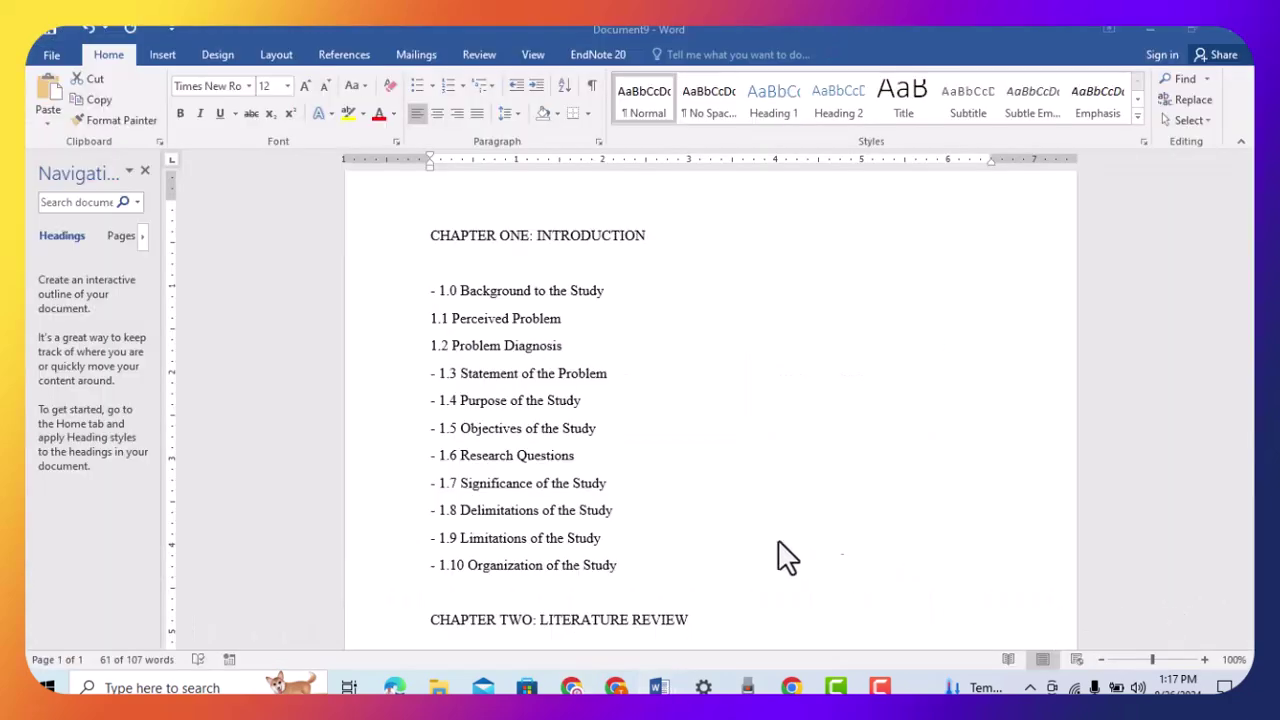
{"action": "left_click", "coordinate": [622, 562], "text": "shift"}
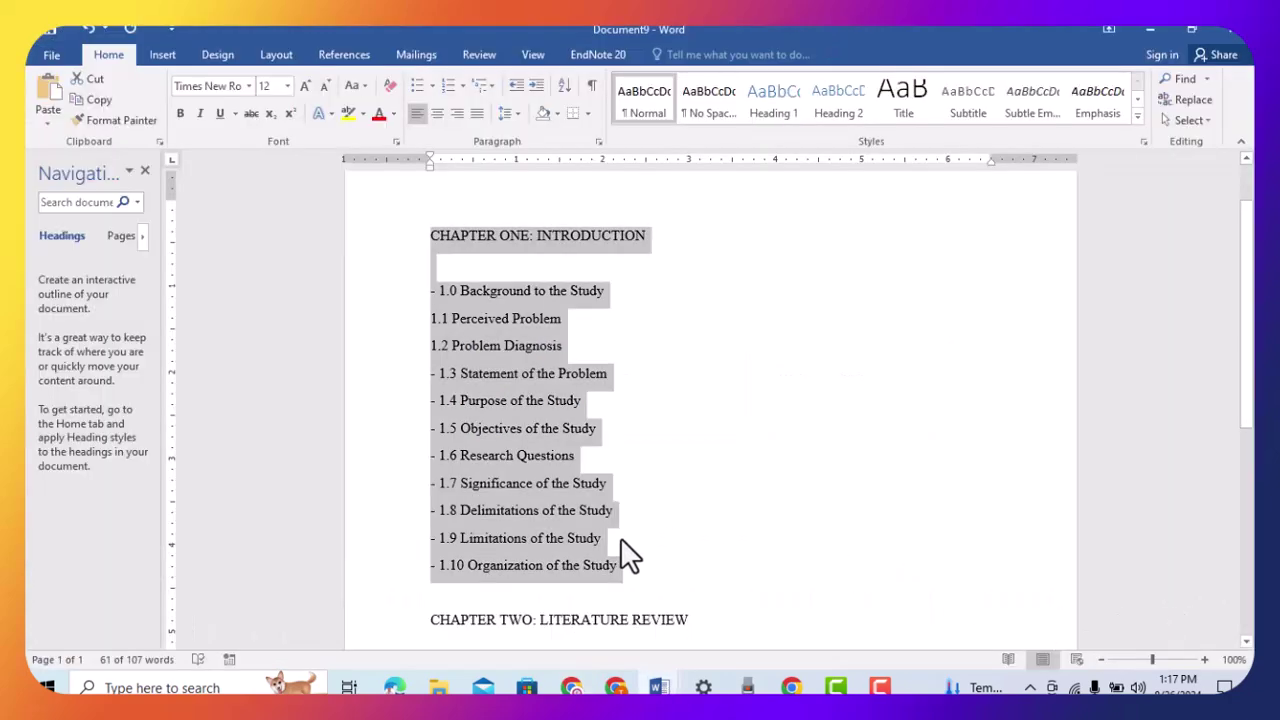
{"action": "mouse_move", "coordinate": [572, 690]}
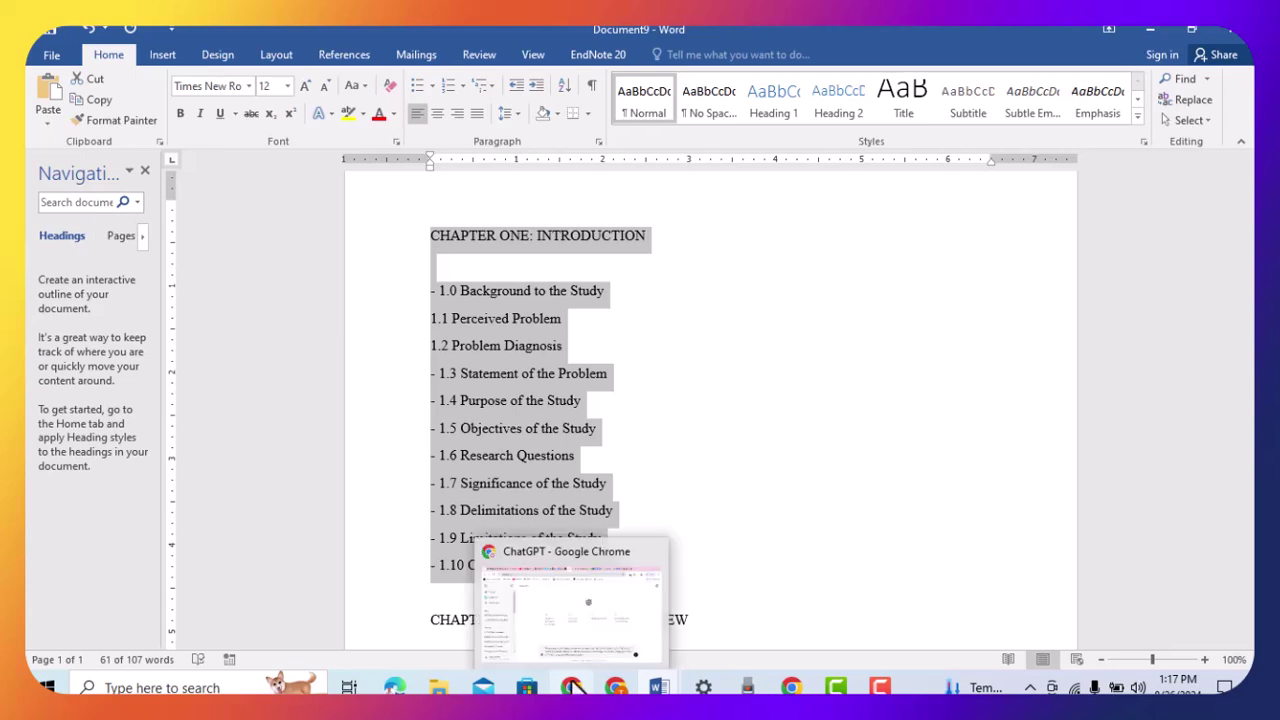
{"action": "left_click", "coordinate": [591, 620]}
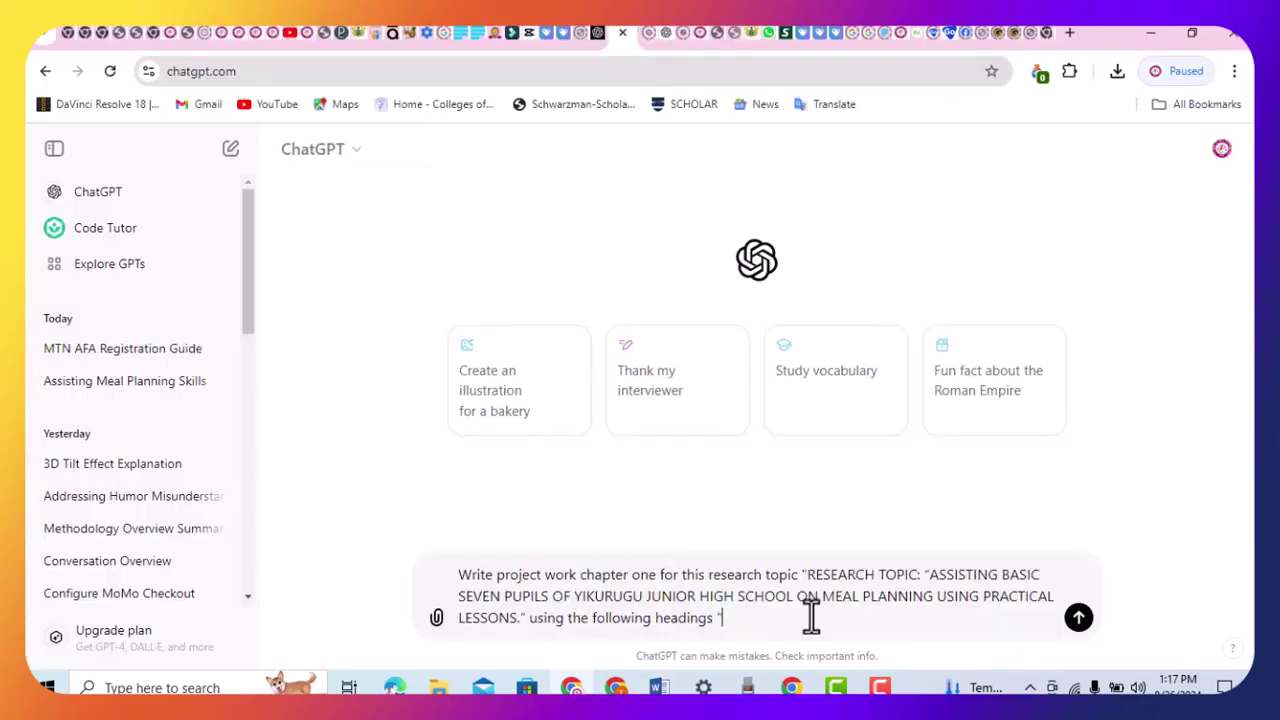
{"action": "key", "text": "ctrl+v"}
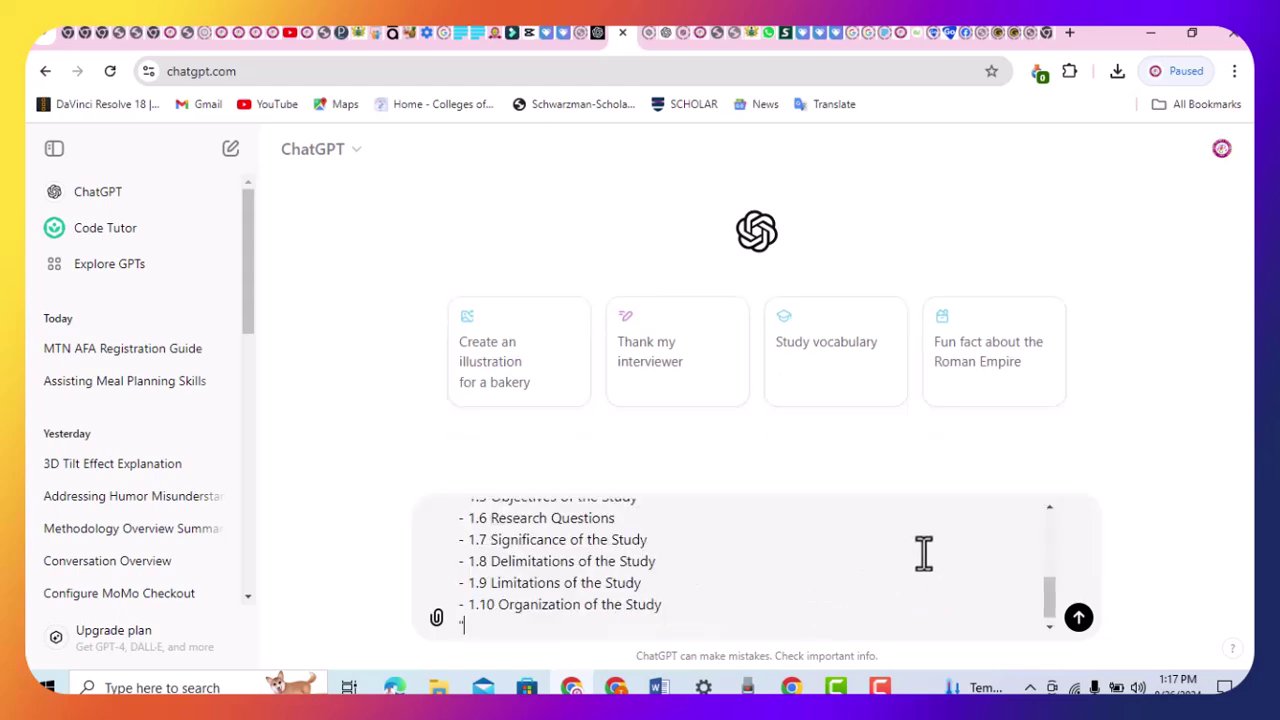
{"action": "left_click", "coordinate": [1079, 619]}
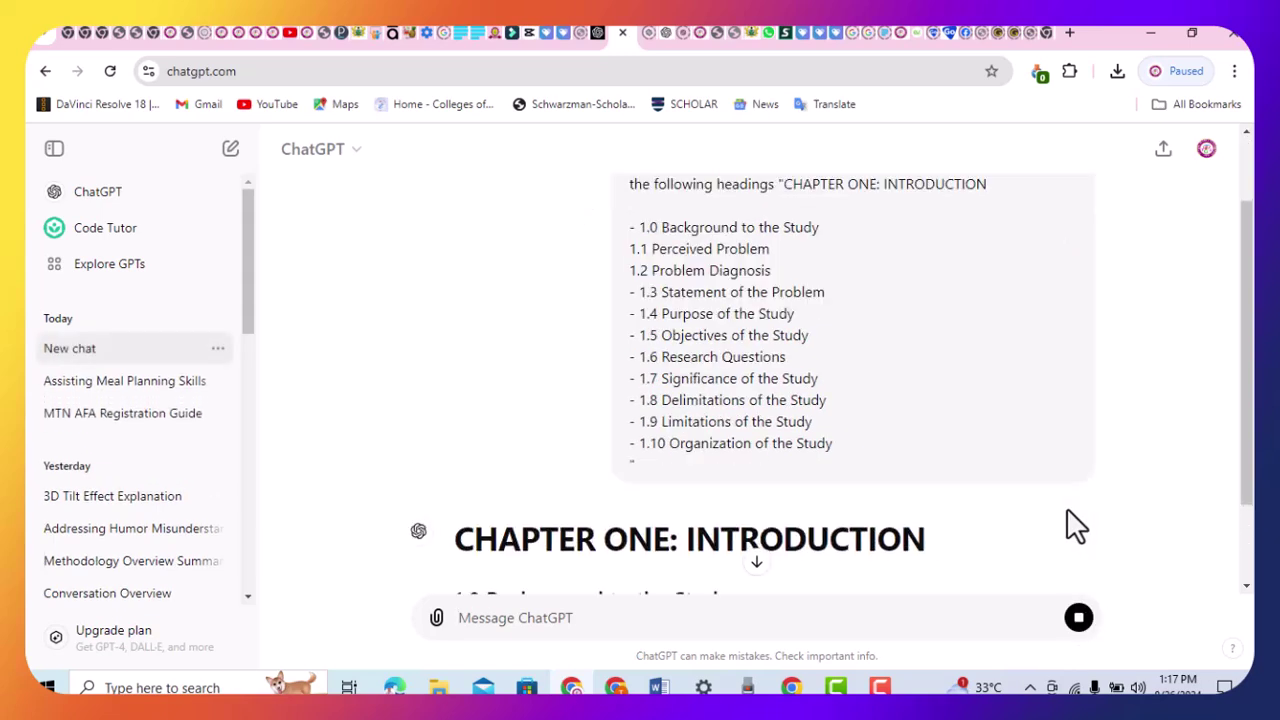
Read through the generated Chapter One text, from the Background to the Study to the Objectives of the Study
{"action": "scroll", "coordinate": [870, 431], "scroll_direction": "down", "scroll_amount": 1}
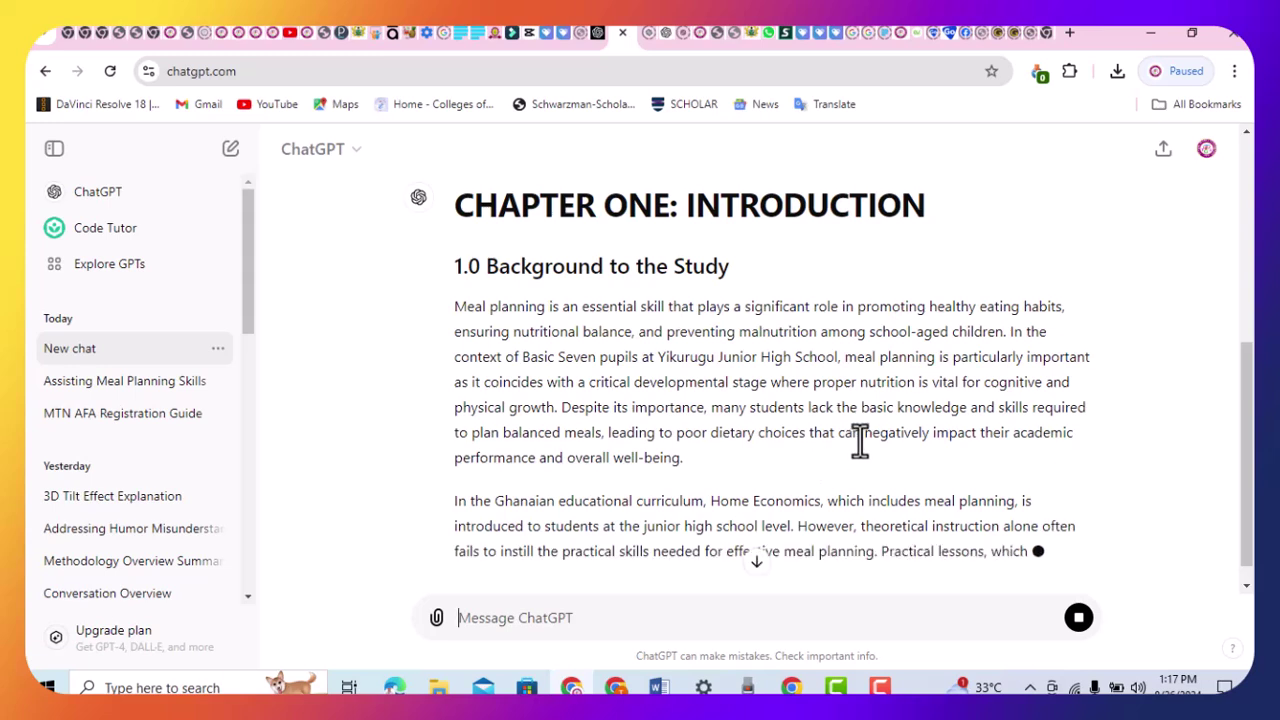
{"action": "scroll", "coordinate": [860, 440], "scroll_direction": "down", "scroll_amount": 2}
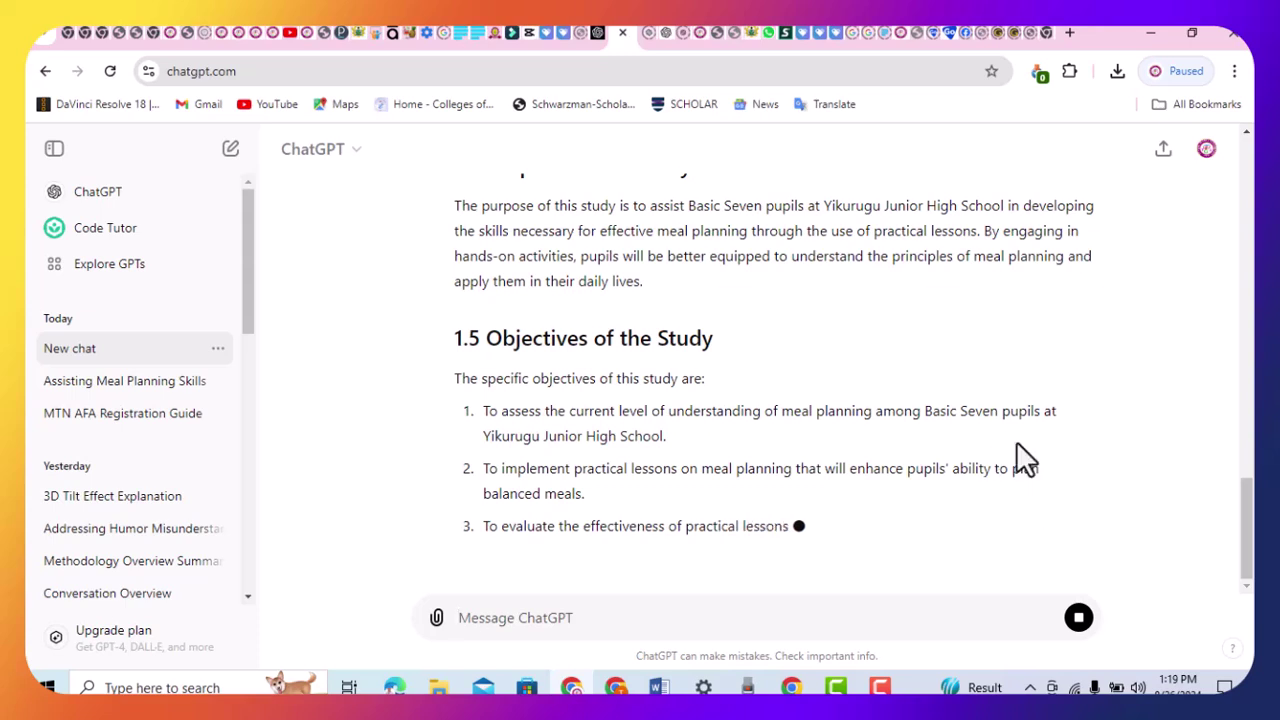
{"action": "scroll", "coordinate": [1016, 441], "scroll_direction": "up", "scroll_amount": 2}
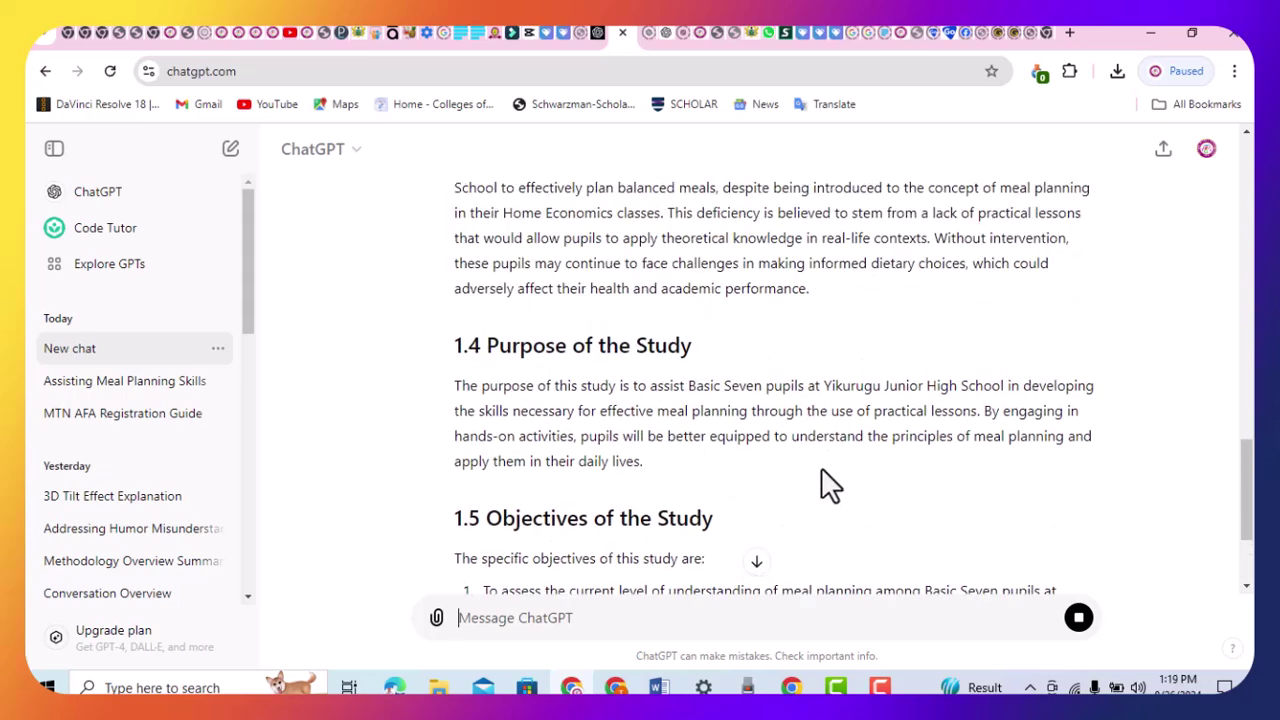
{"action": "scroll", "coordinate": [829, 486], "scroll_direction": "down", "scroll_amount": 2}
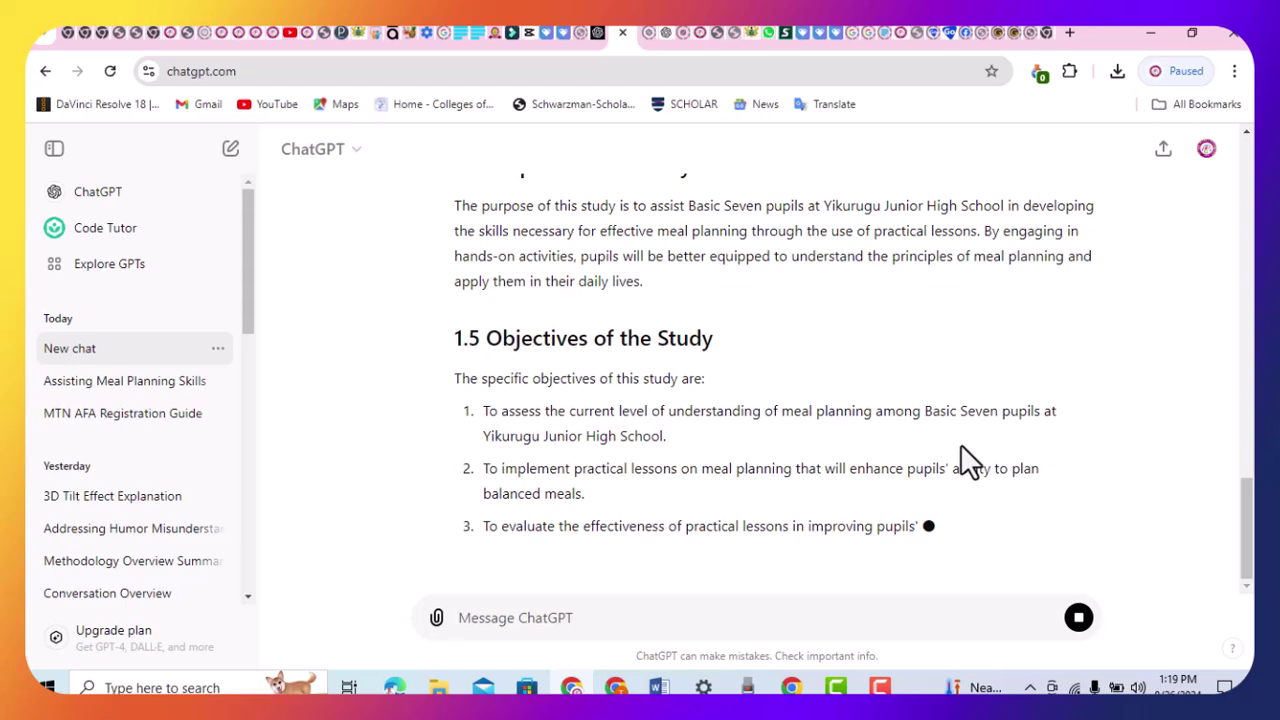
{"action": "scroll", "coordinate": [963, 461], "scroll_direction": "up", "scroll_amount": 10}
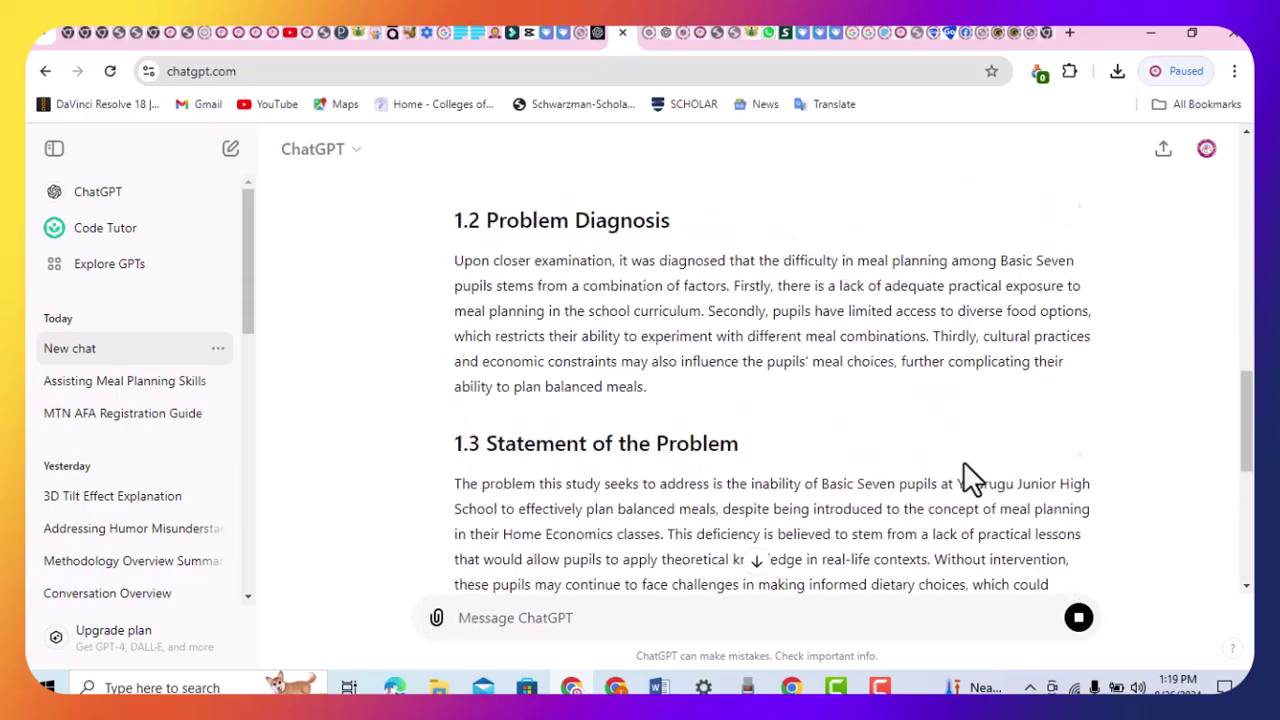
{"action": "scroll", "coordinate": [963, 461], "scroll_direction": "up", "scroll_amount": 6}
{"action": "scroll", "coordinate": [963, 461], "scroll_direction": "down", "scroll_amount": 12}
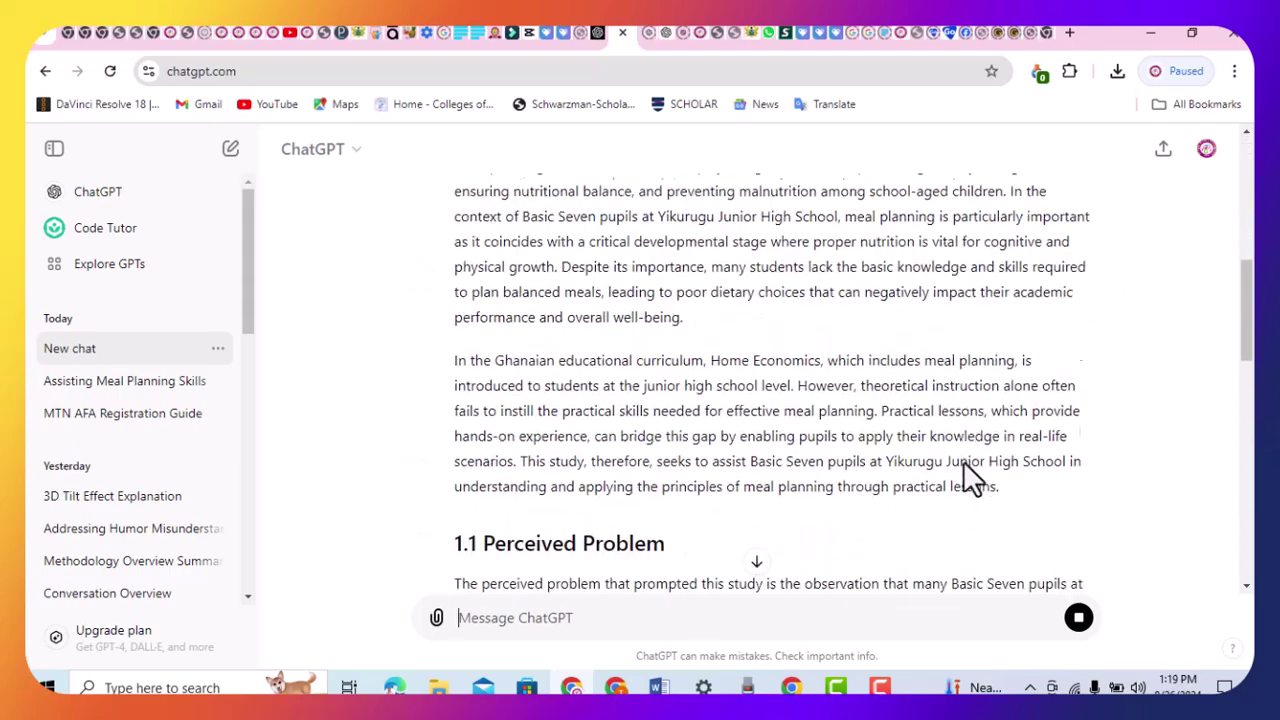
{"action": "scroll", "coordinate": [963, 461], "scroll_direction": "down", "scroll_amount": 2}
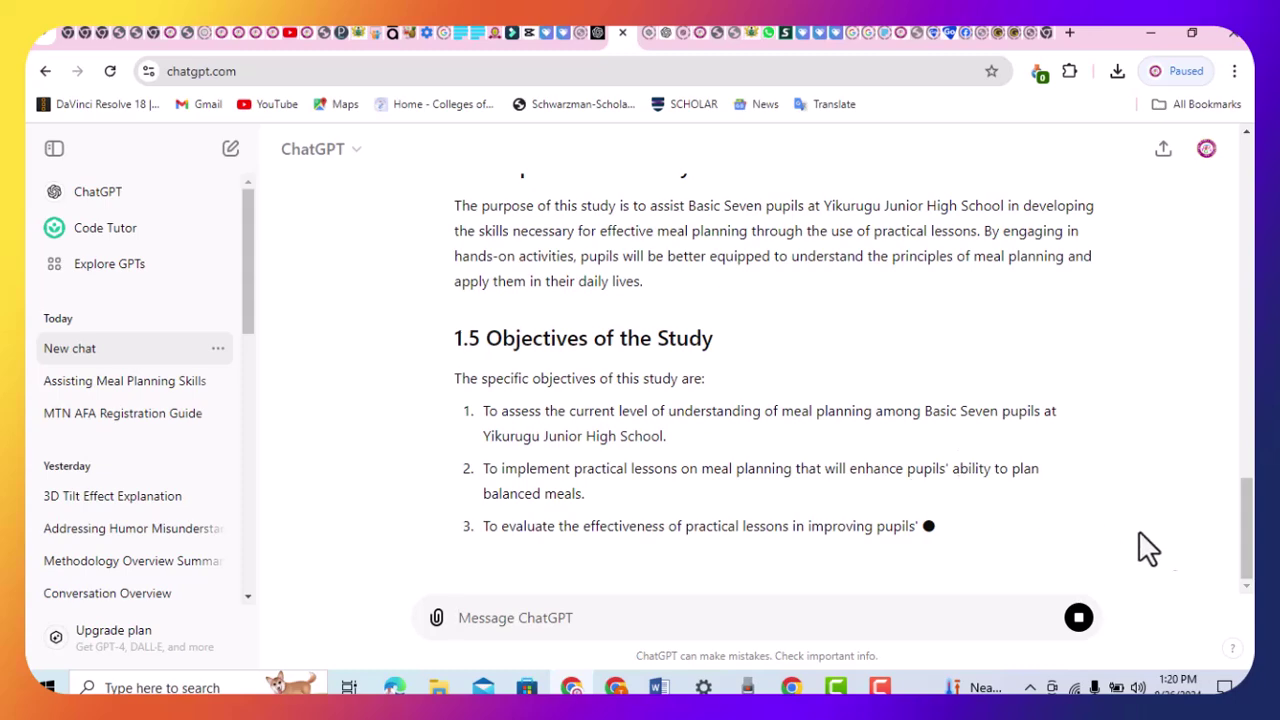
{"action": "left_click_drag", "start_coordinate": [1248, 520], "coordinate": [1245, 570]}
{"action": "scroll", "coordinate": [811, 491], "scroll_direction": "up", "scroll_amount": 3}
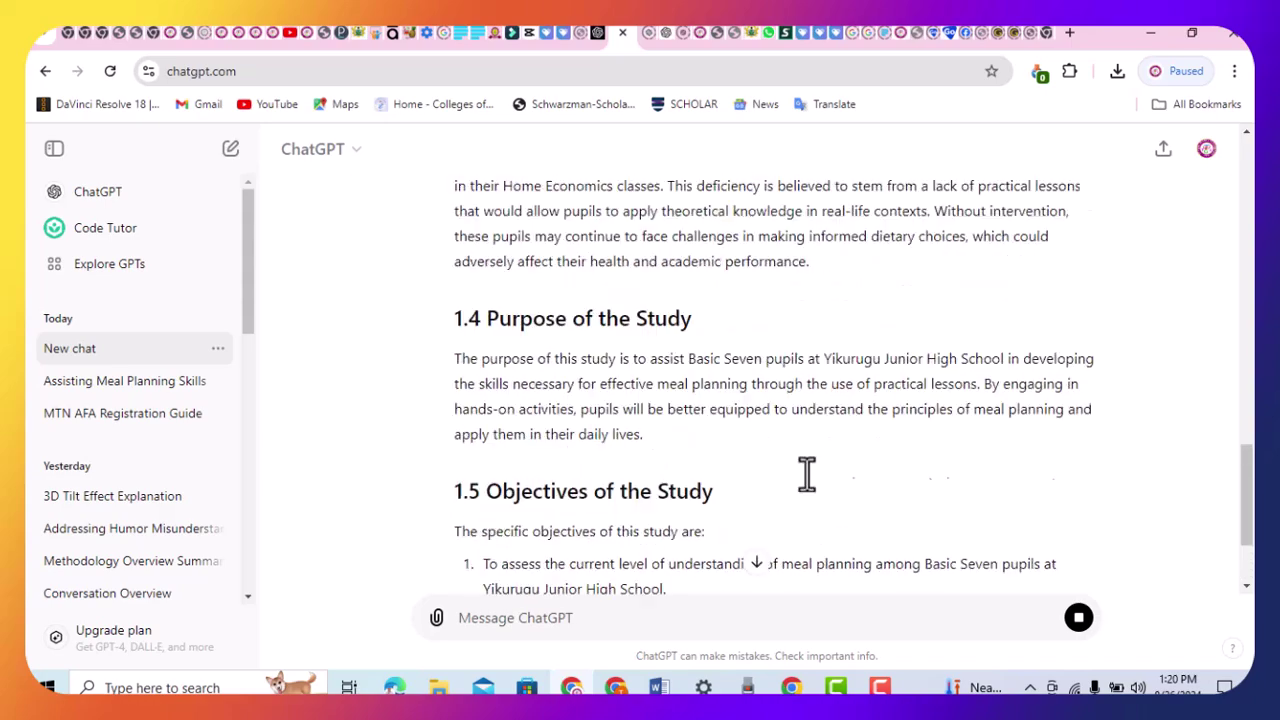
Review the generated Chapter One text from the Background to the Study through the Purpose of the Study
{"action": "scroll", "coordinate": [800, 460], "scroll_direction": "up", "scroll_amount": 8}
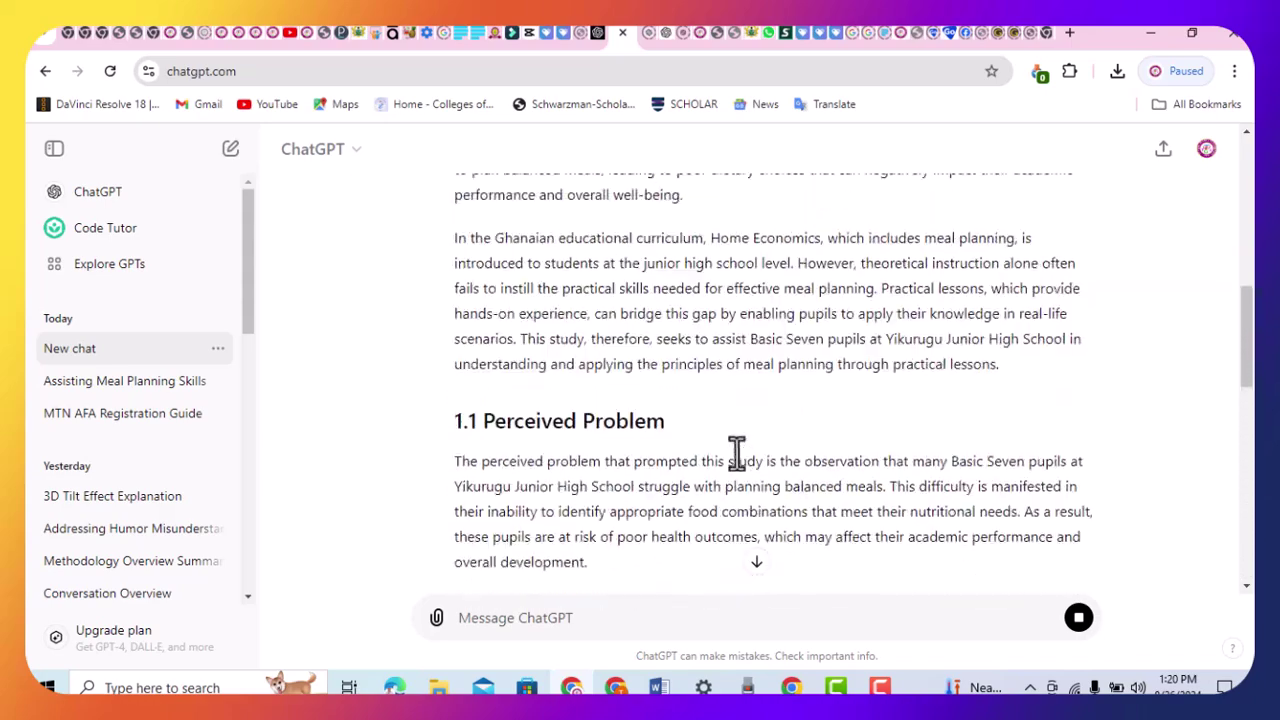
{"action": "scroll", "coordinate": [705, 445], "scroll_direction": "up", "scroll_amount": 6}
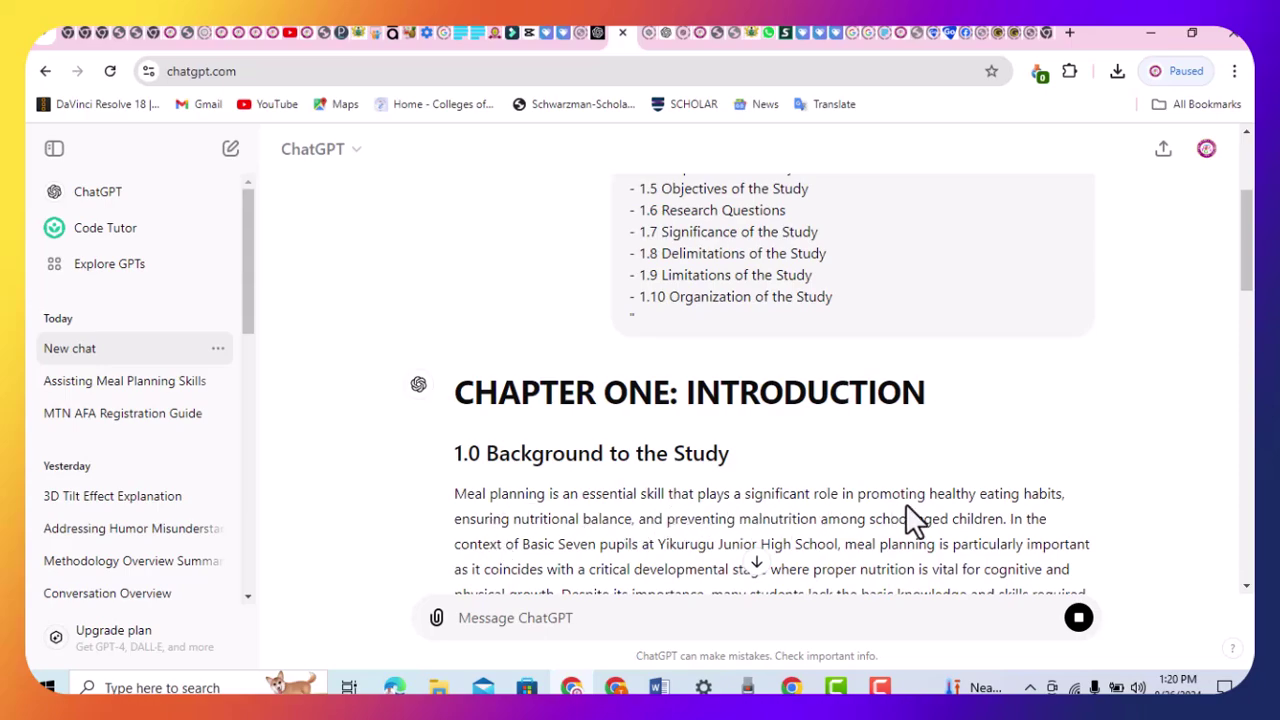
{"action": "scroll", "coordinate": [900, 535], "scroll_direction": "down", "scroll_amount": 5}
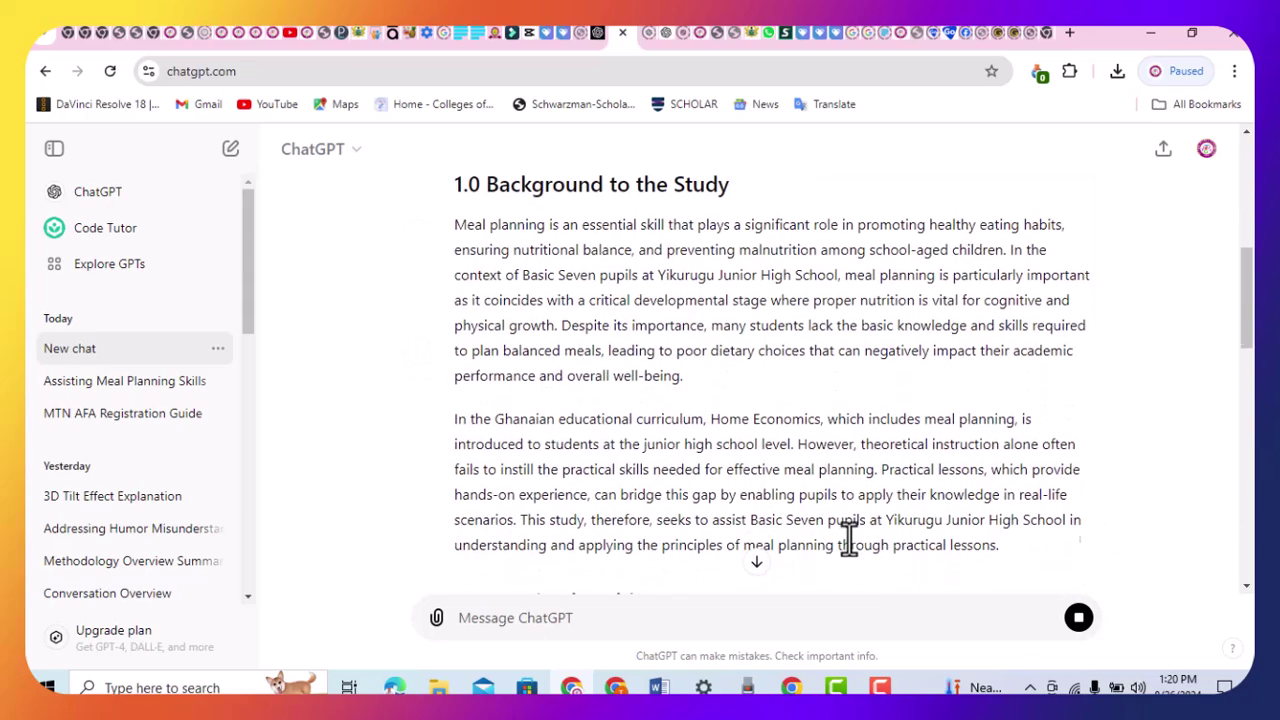
{"action": "scroll", "coordinate": [849, 545], "scroll_direction": "down", "scroll_amount": 3}
{"action": "scroll", "coordinate": [574, 363], "scroll_direction": "up", "scroll_amount": 3}
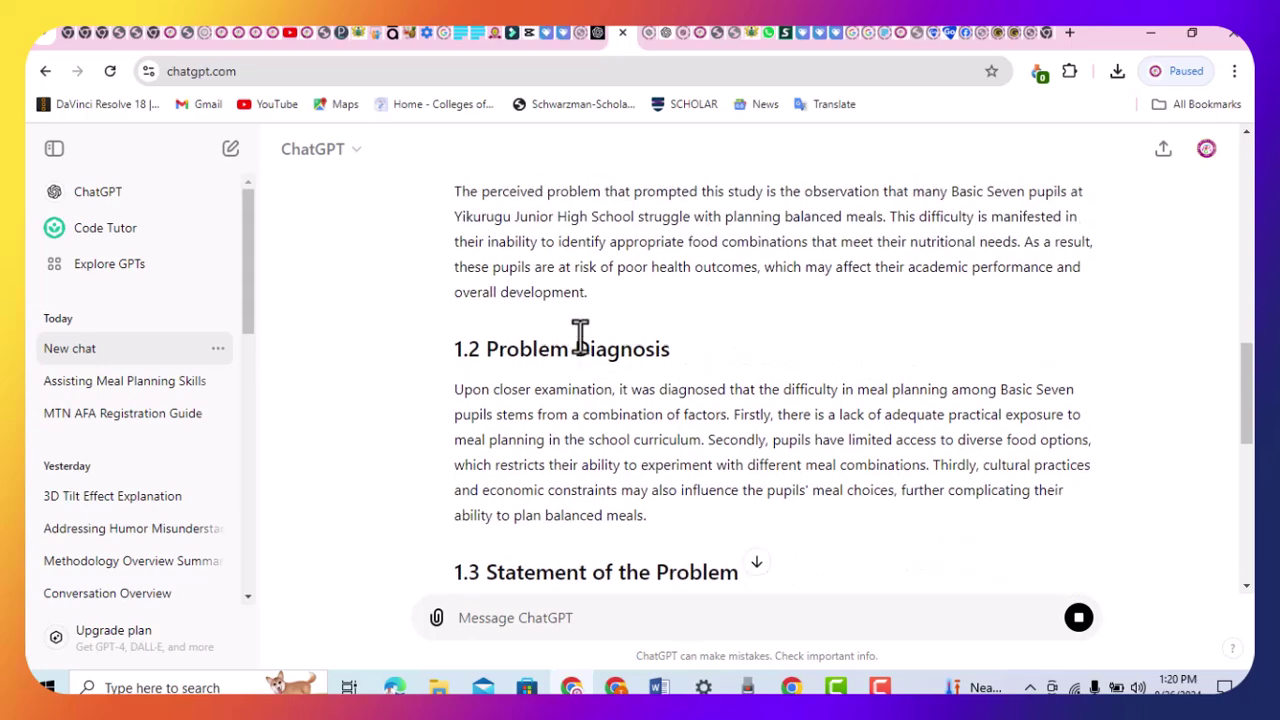
{"action": "scroll", "coordinate": [628, 443], "scroll_direction": "down", "scroll_amount": 6}
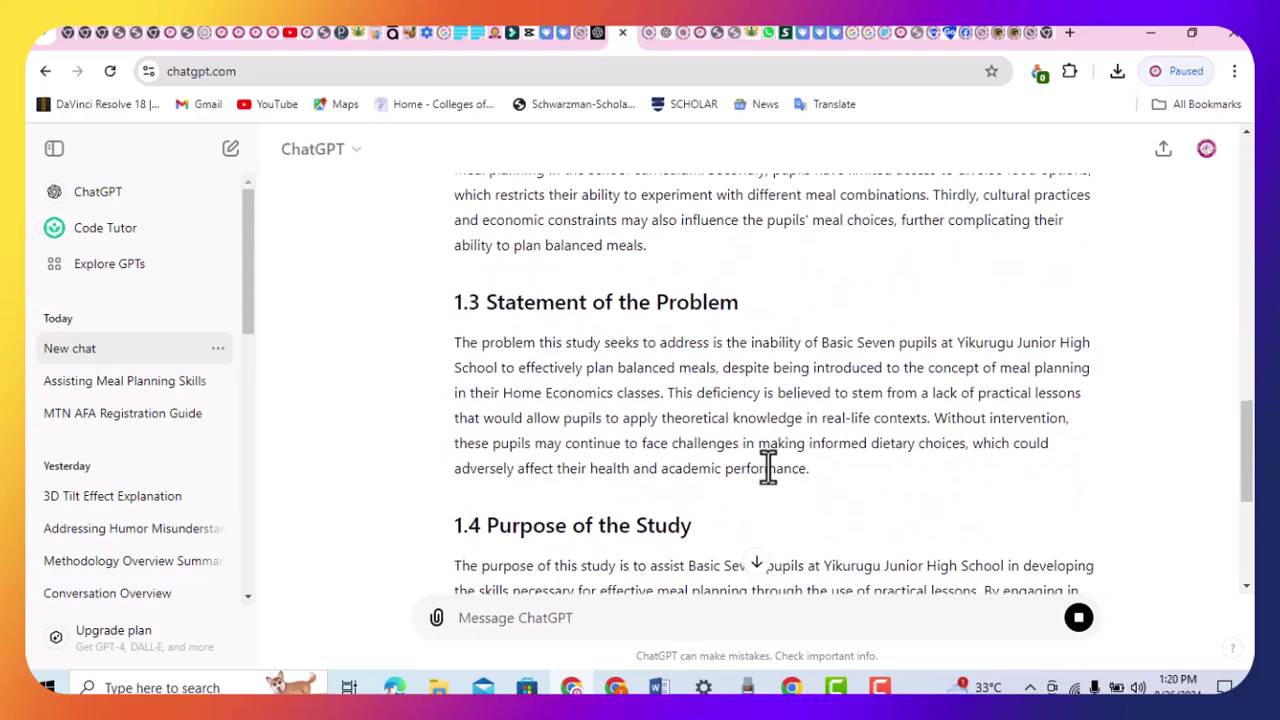
{"action": "scroll", "coordinate": [795, 475], "scroll_direction": "down", "scroll_amount": 2}
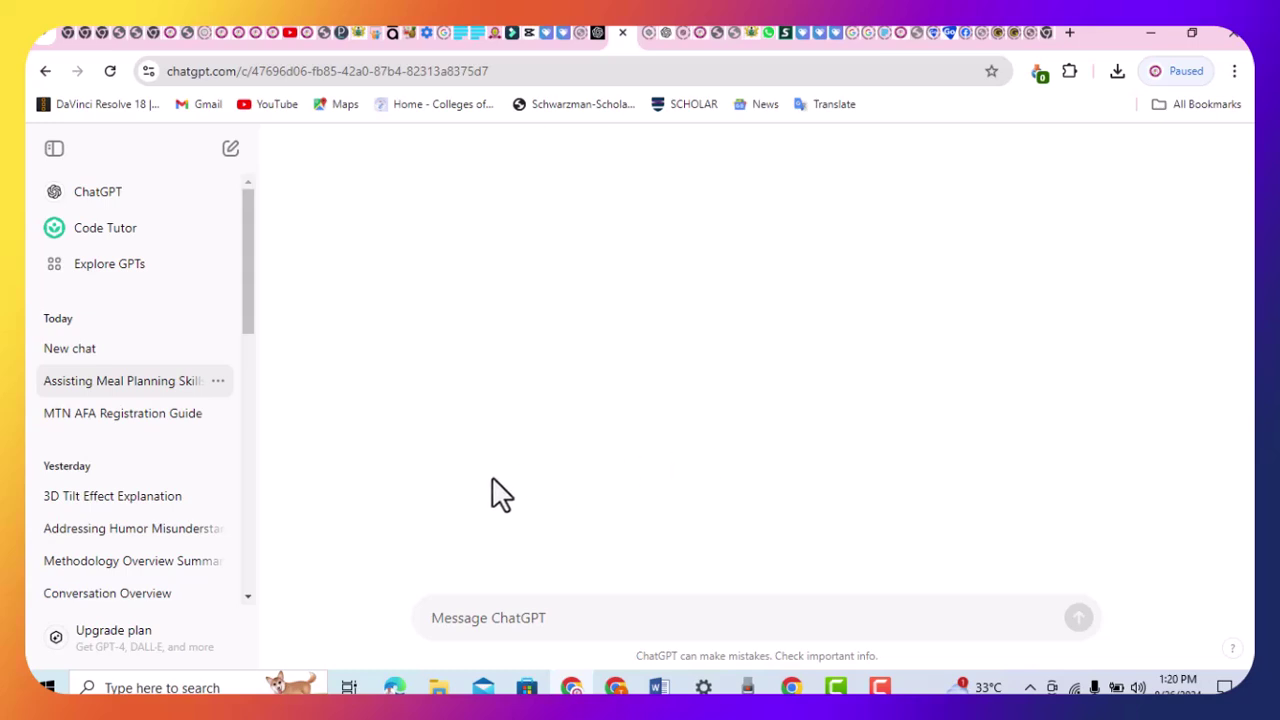
Reopen the Meal Planning Study Outline chat from the chat history and review its Chapter One from the end back to the Perceived Problem
{"action": "left_click", "coordinate": [97, 416]}
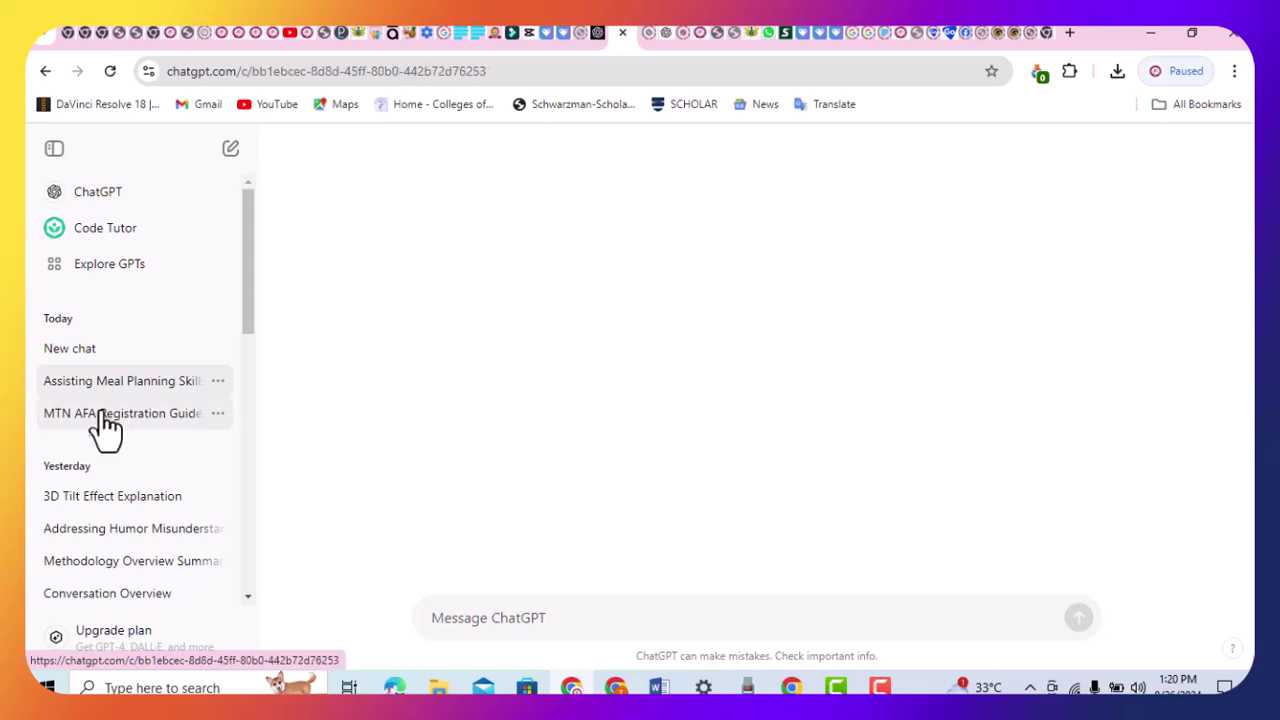
{"action": "left_click", "coordinate": [98, 390]}
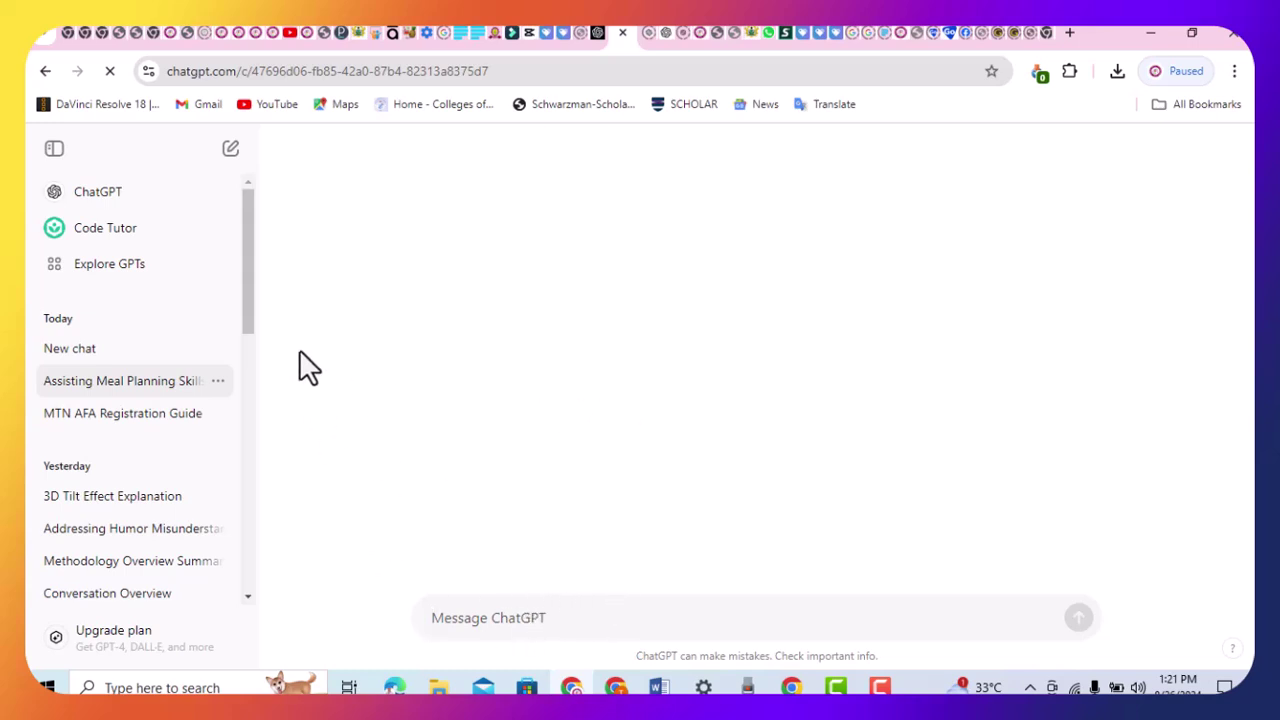
{"action": "left_click", "coordinate": [95, 350]}
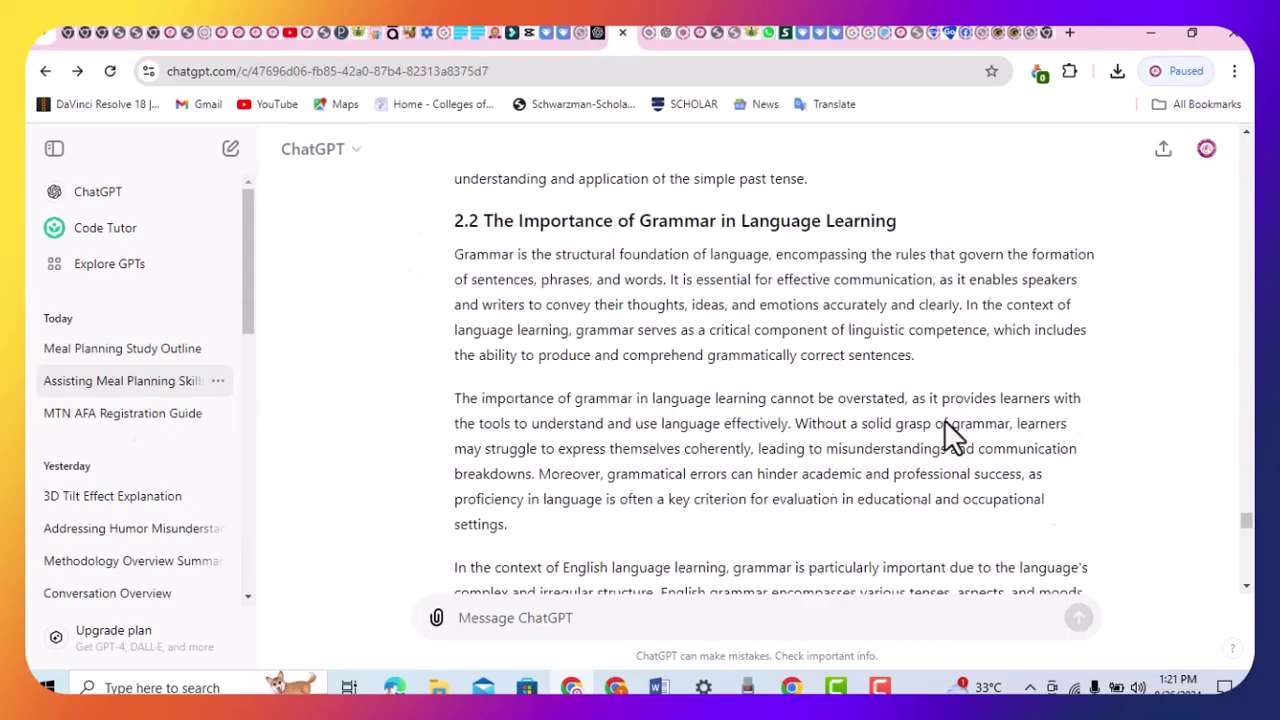
{"action": "scroll", "coordinate": [771, 429], "scroll_direction": "up", "scroll_amount": 1}
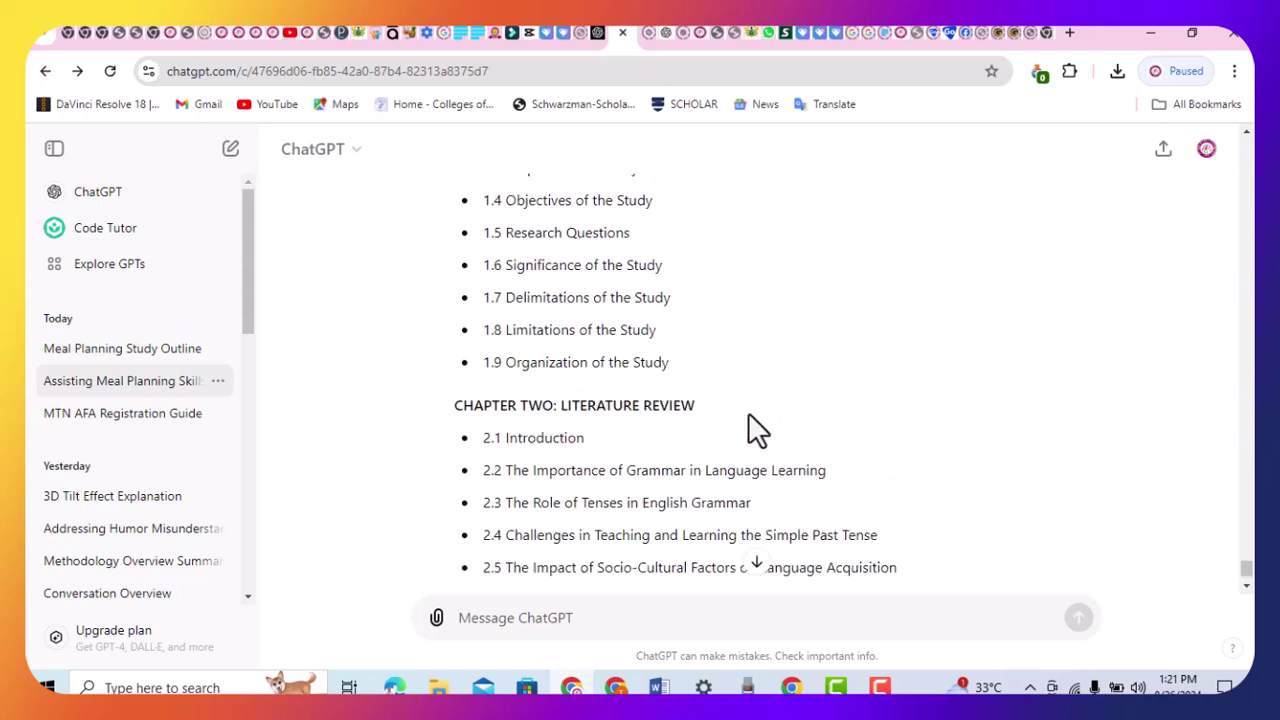
{"action": "left_click", "coordinate": [125, 348]}
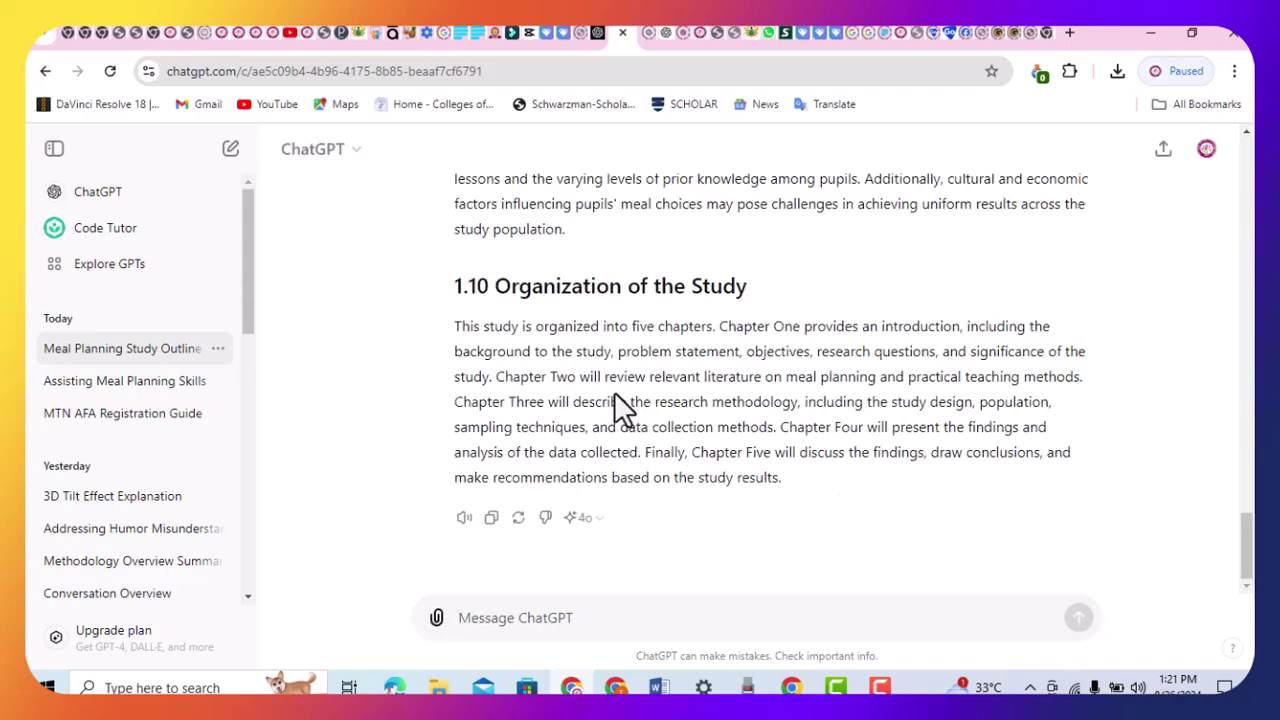
{"action": "scroll", "coordinate": [613, 400], "scroll_direction": "up", "scroll_amount": 3}
{"action": "scroll", "coordinate": [694, 442], "scroll_direction": "up", "scroll_amount": 12}
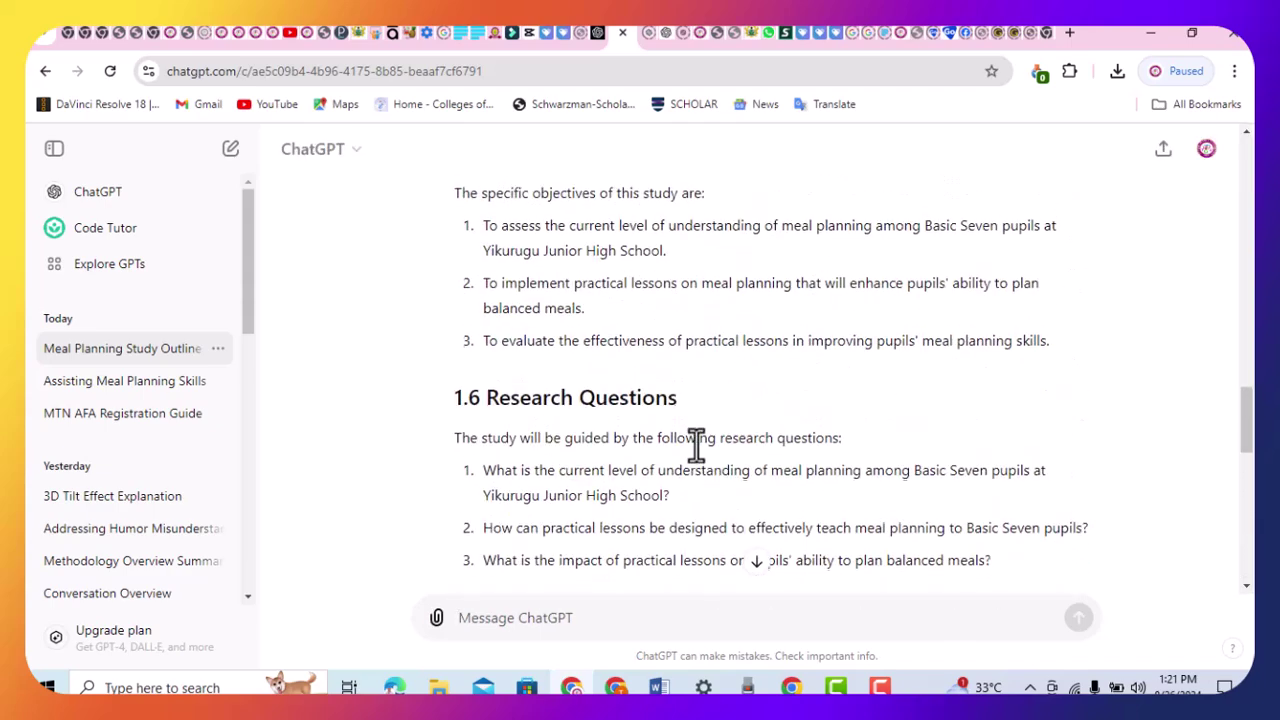
{"action": "scroll", "coordinate": [696, 443], "scroll_direction": "up", "scroll_amount": 10}
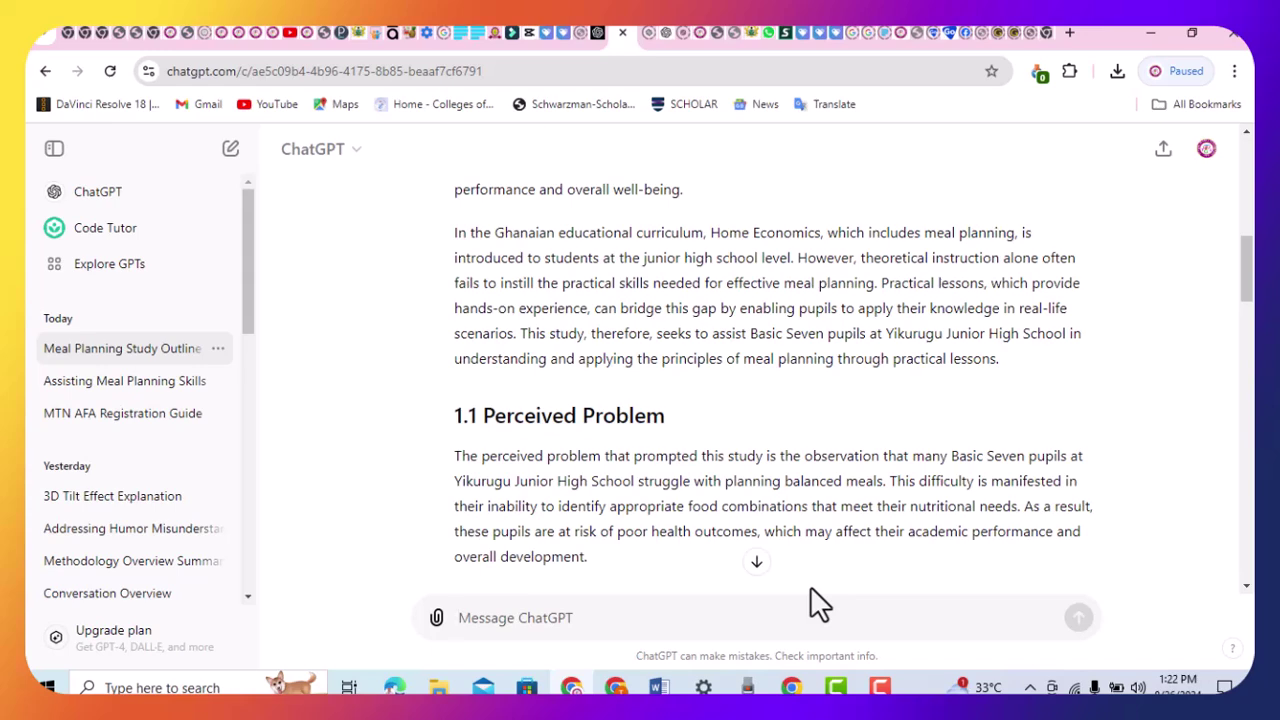
{"action": "type", "text": "HDDDH"}
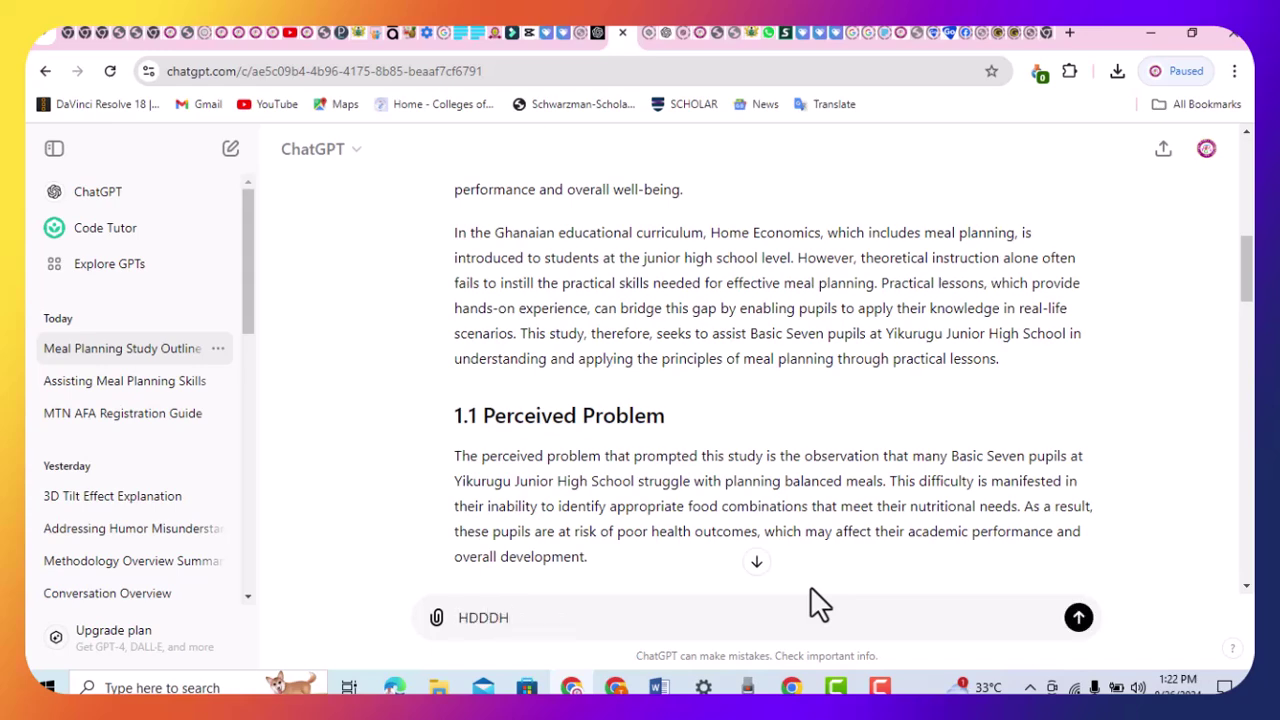
{"action": "key", "text": "BackSpace"}
{"action": "key", "text": "BackSpace"}
{"action": "key", "text": "BackSpace"}
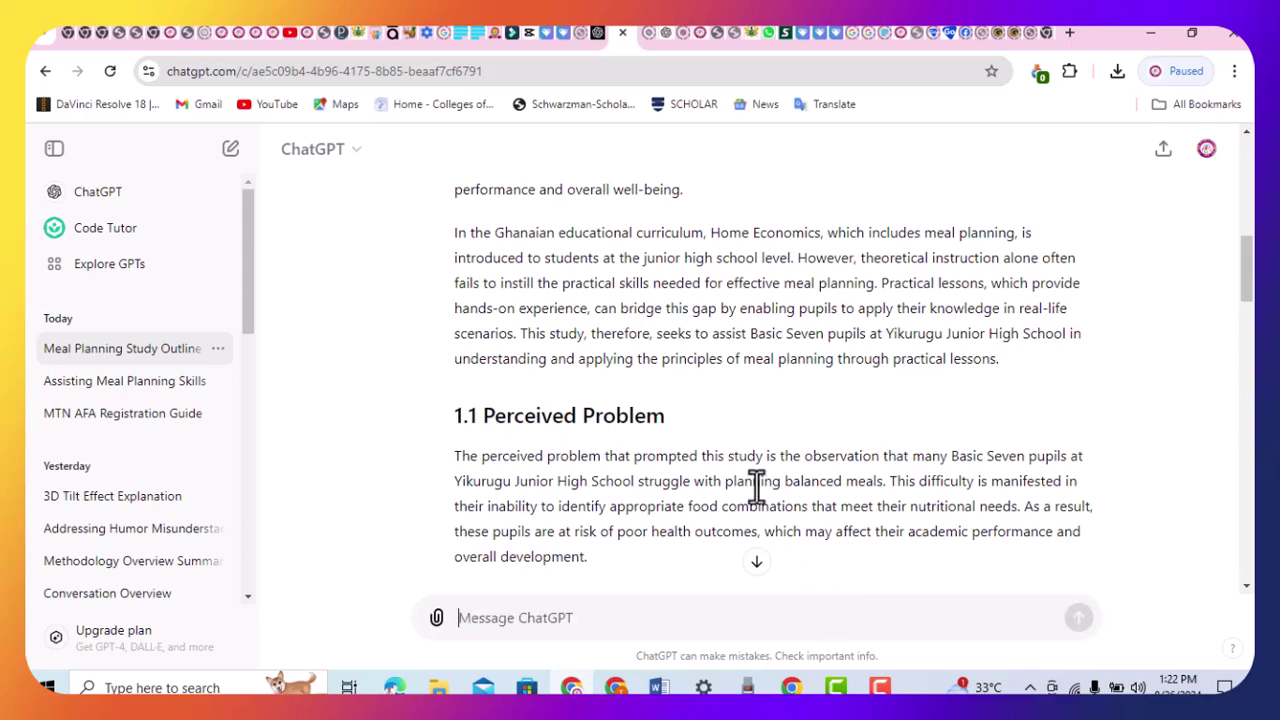
Copy the Chapter Two: Literature Review title and headings 2.1 to 2.5 from Document9 in Word
{"action": "scroll", "coordinate": [729, 449], "scroll_direction": "down", "scroll_amount": 6}
{"action": "scroll", "coordinate": [730, 450], "scroll_direction": "down", "scroll_amount": 5}
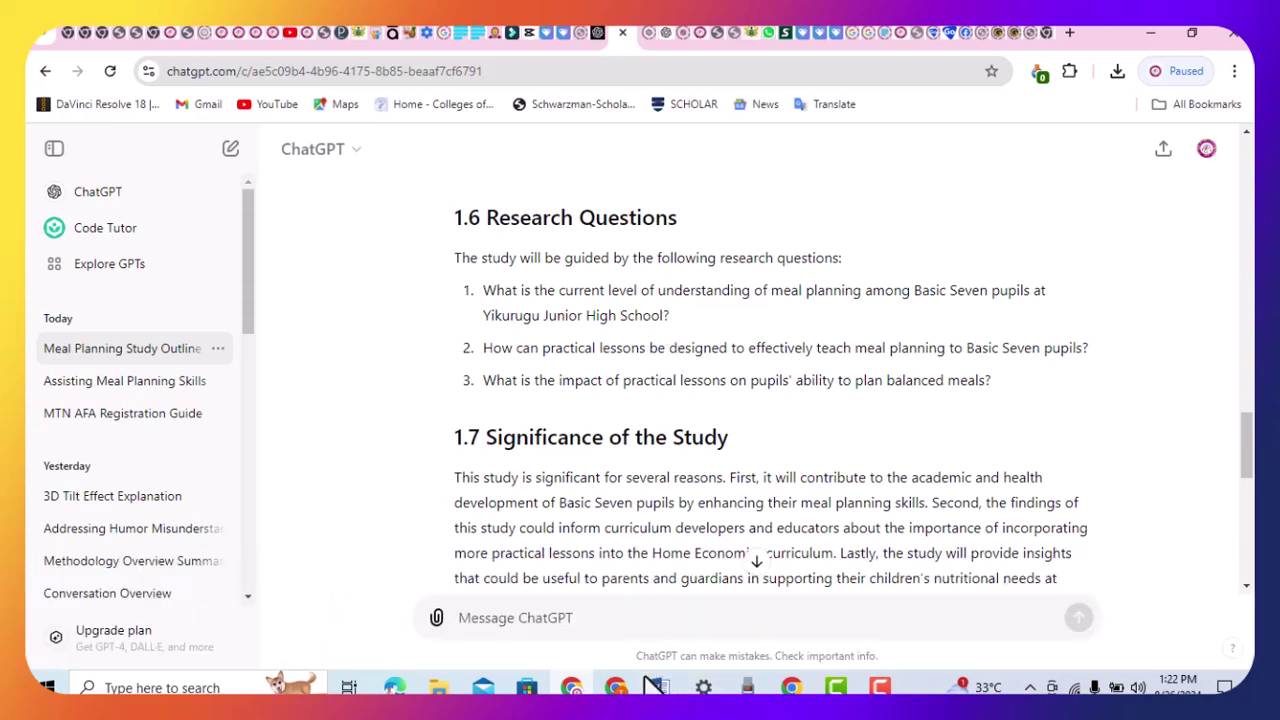
{"action": "mouse_move", "coordinate": [657, 686]}
{"action": "left_click", "coordinate": [1157, 635]}
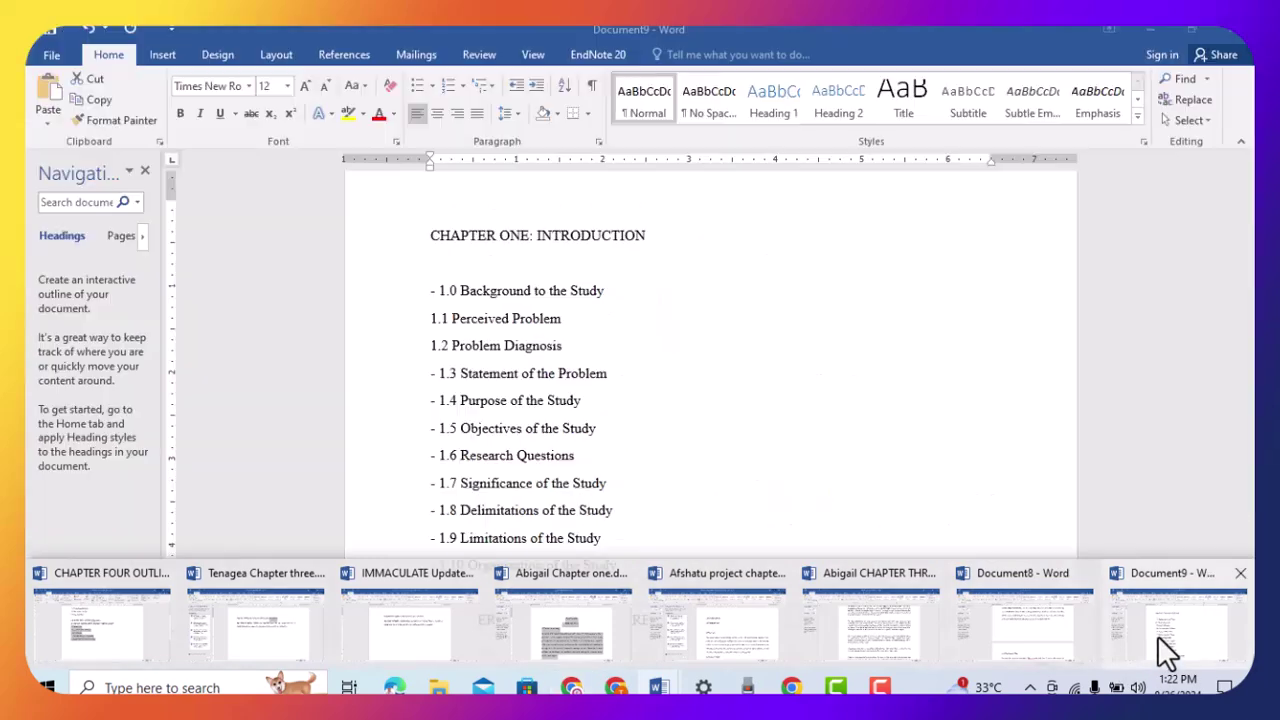
{"action": "scroll", "coordinate": [605, 440], "scroll_direction": "down", "scroll_amount": 4}
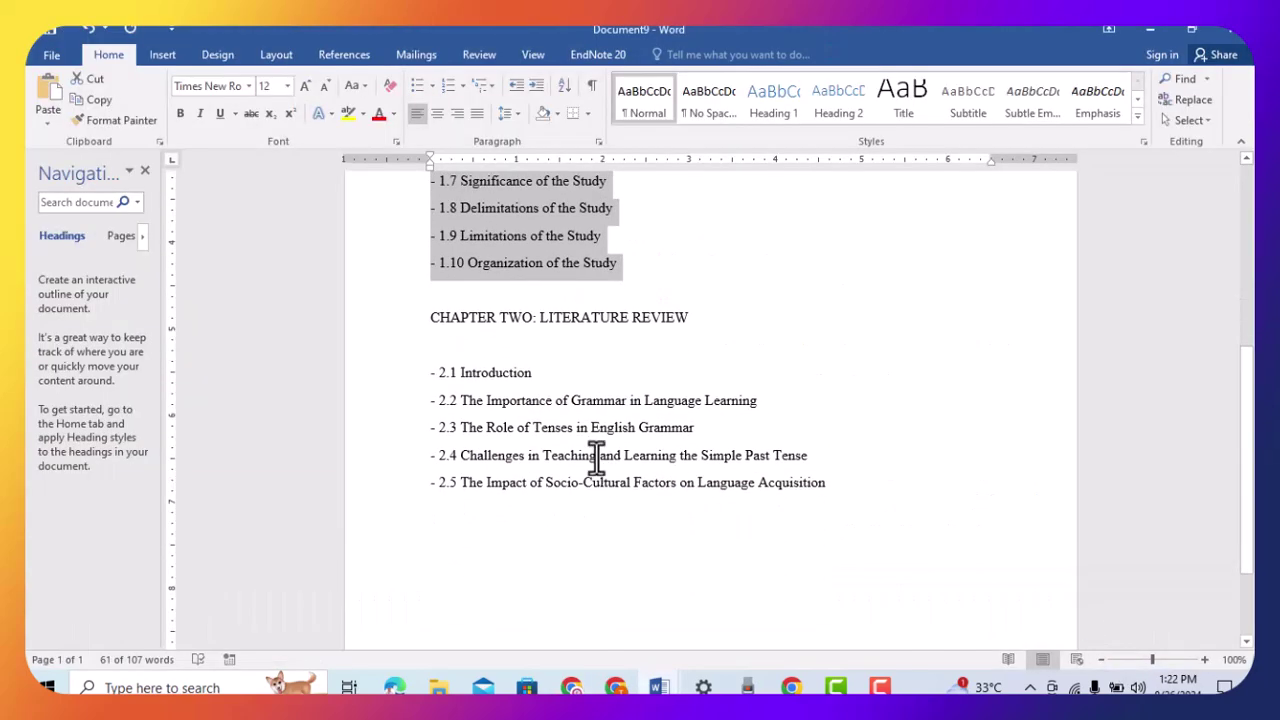
{"action": "left_click_drag", "start_coordinate": [845, 485], "coordinate": [431, 320]}
{"action": "key", "text": "ctrl+c"}
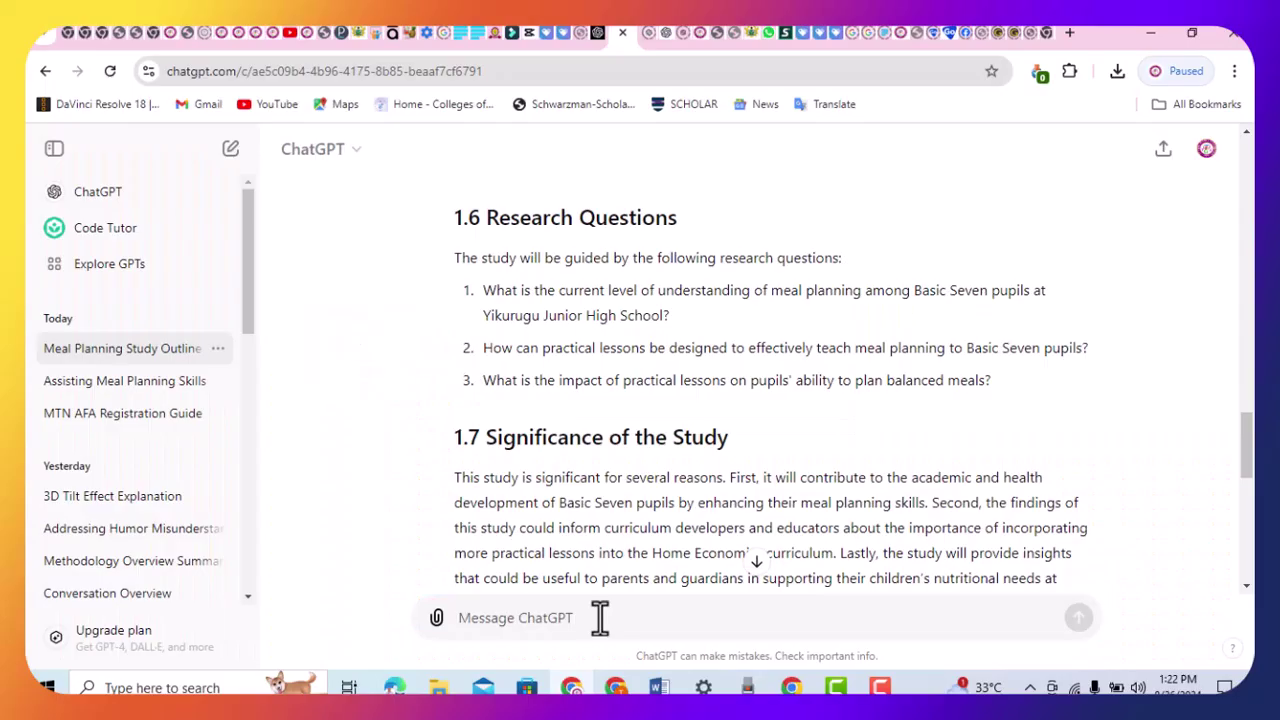
Return to ChatGPT and submit the prompt "Proceed to chapter two using" followed by the copied Chapter Two headings in quotation marks
{"action": "type", "text": "Proceed to chapter two using "}
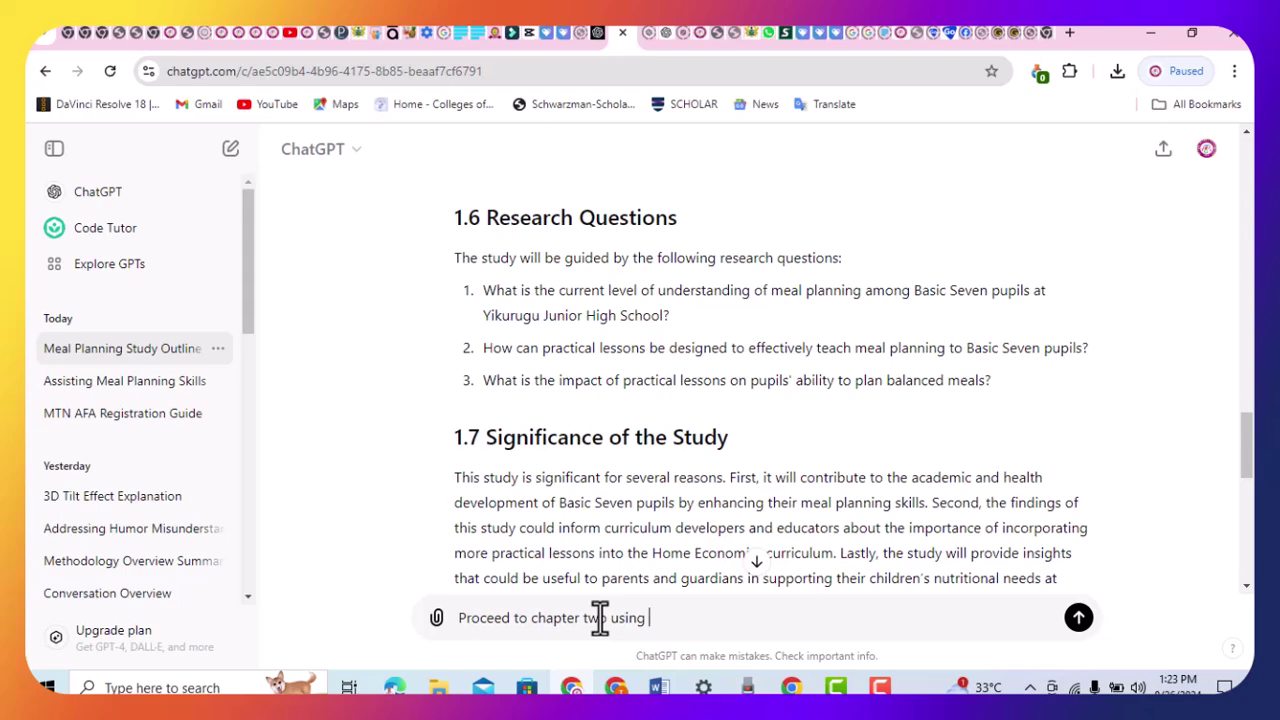
{"action": "type", "text": "\""}
{"action": "key", "text": "ctrl+v"}
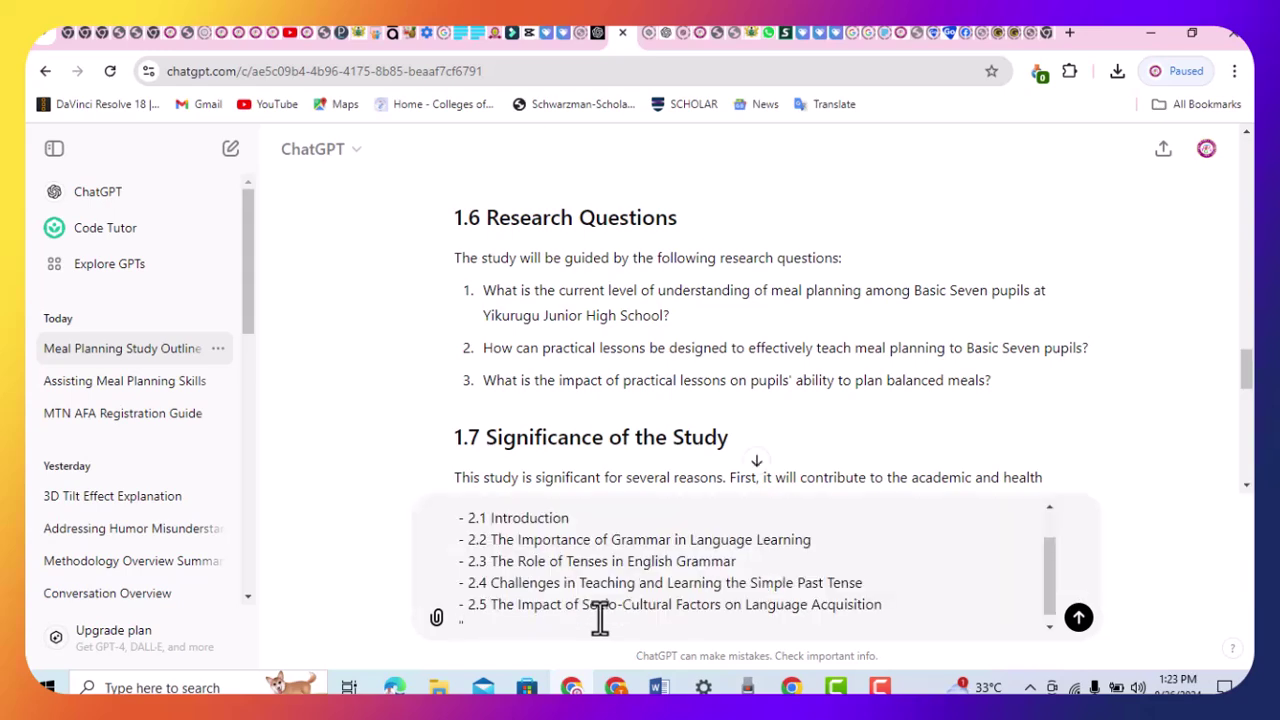
{"action": "key", "text": "Return"}
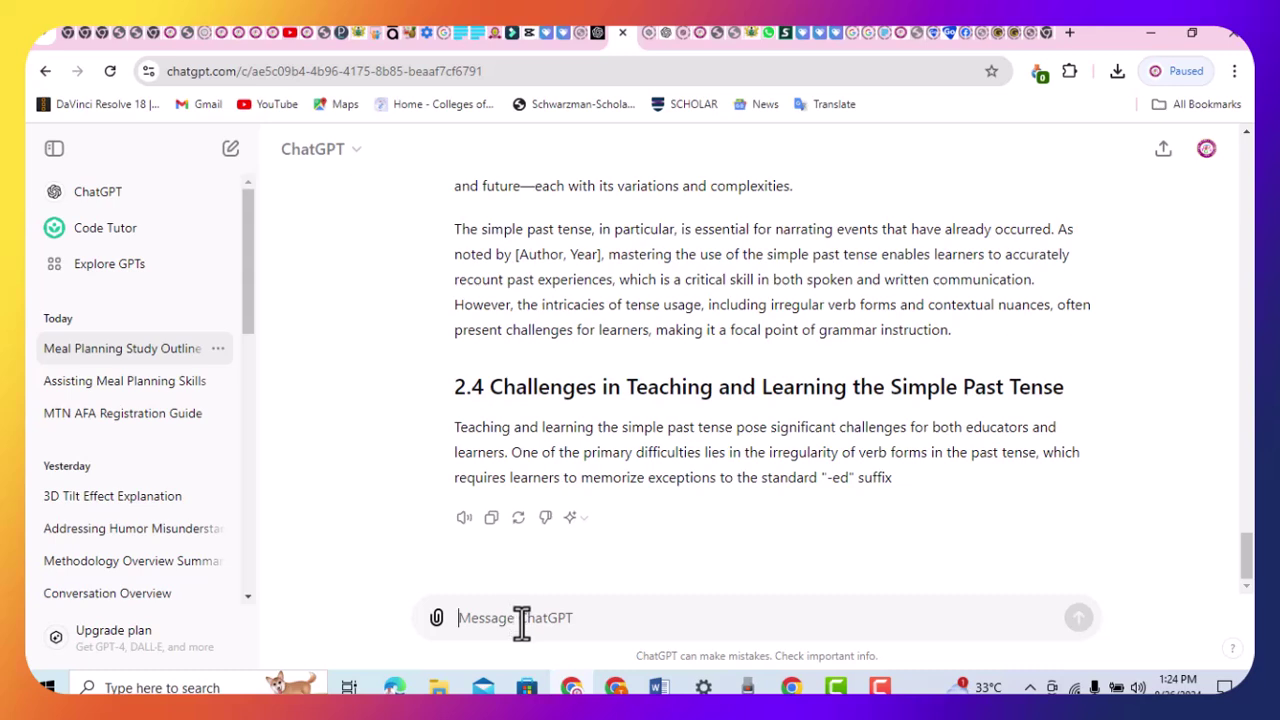
Write the follow-up prompt "make sure the chapter include recent authors' work starting from 2000 and the authors must be up 20"
{"action": "type", "text": "make"}
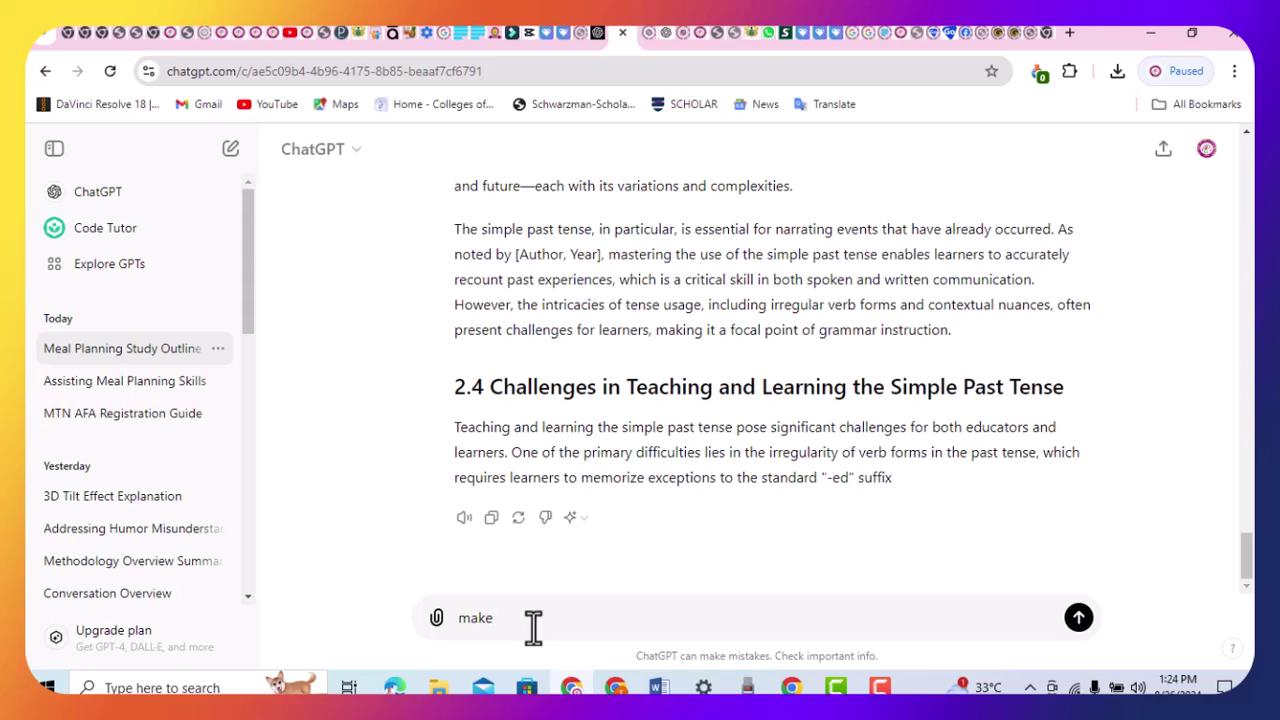
{"action": "type", "text": "re the chapter include recent"}
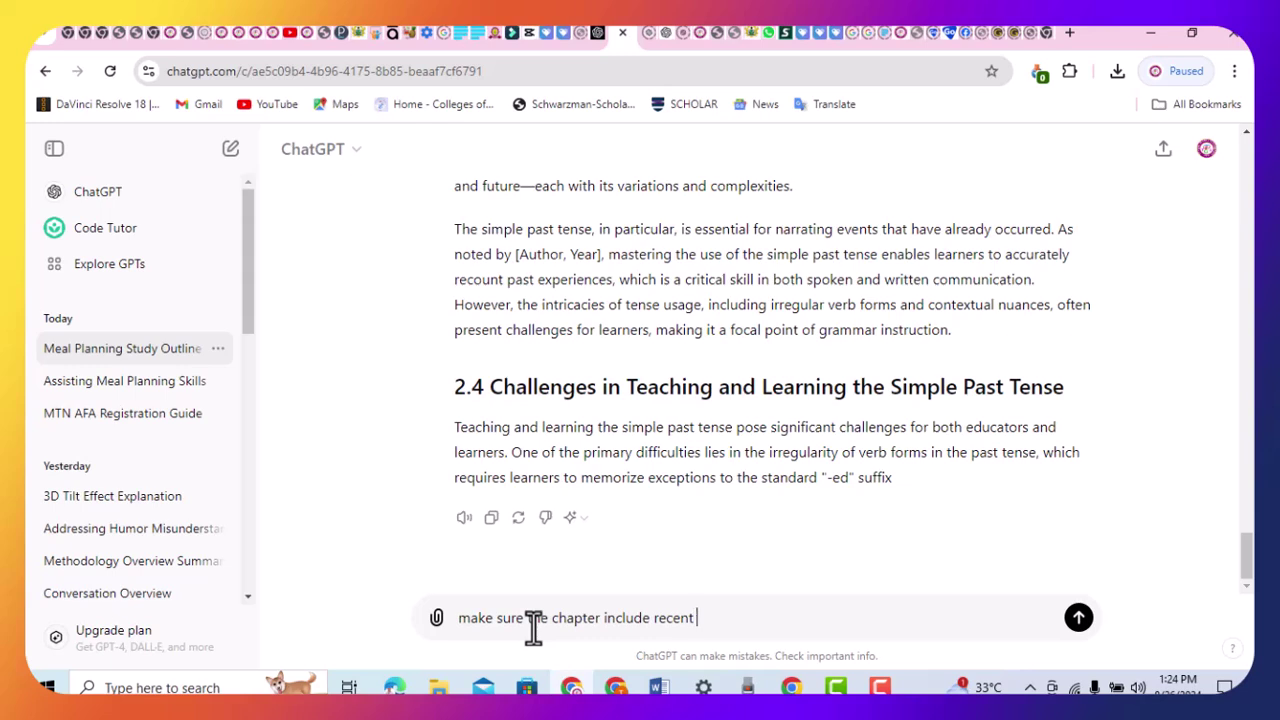
{"action": "type", "text": " authors' work starting"}
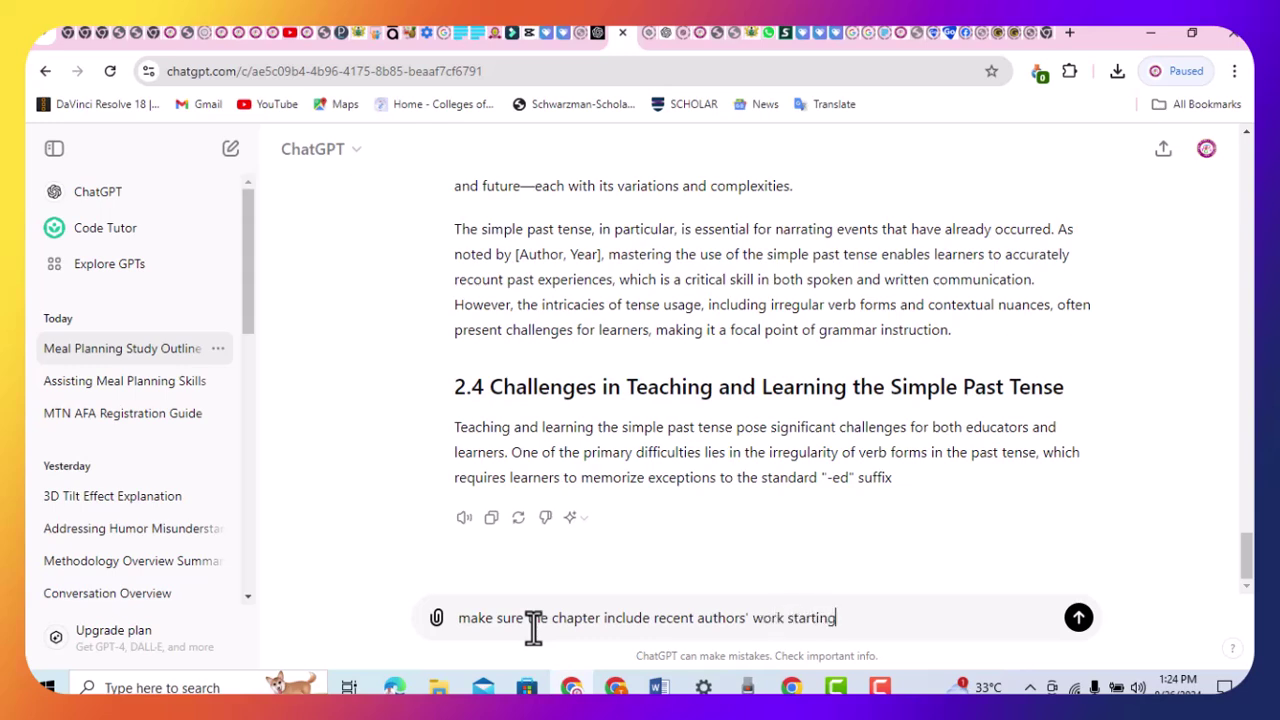
{"action": "type", "text": " from 2000 and the"}
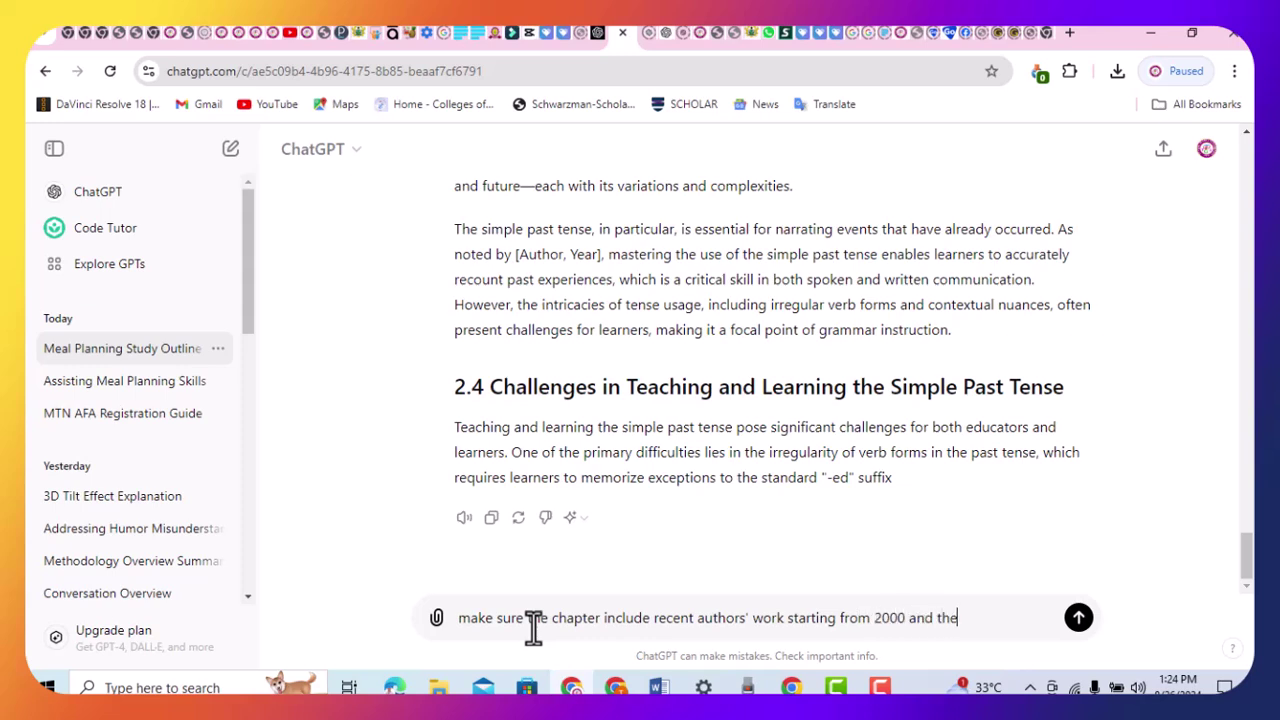
{"action": "type", "text": " authors "}
{"action": "type", "text": "must"}
{"action": "type", "text": " be"}
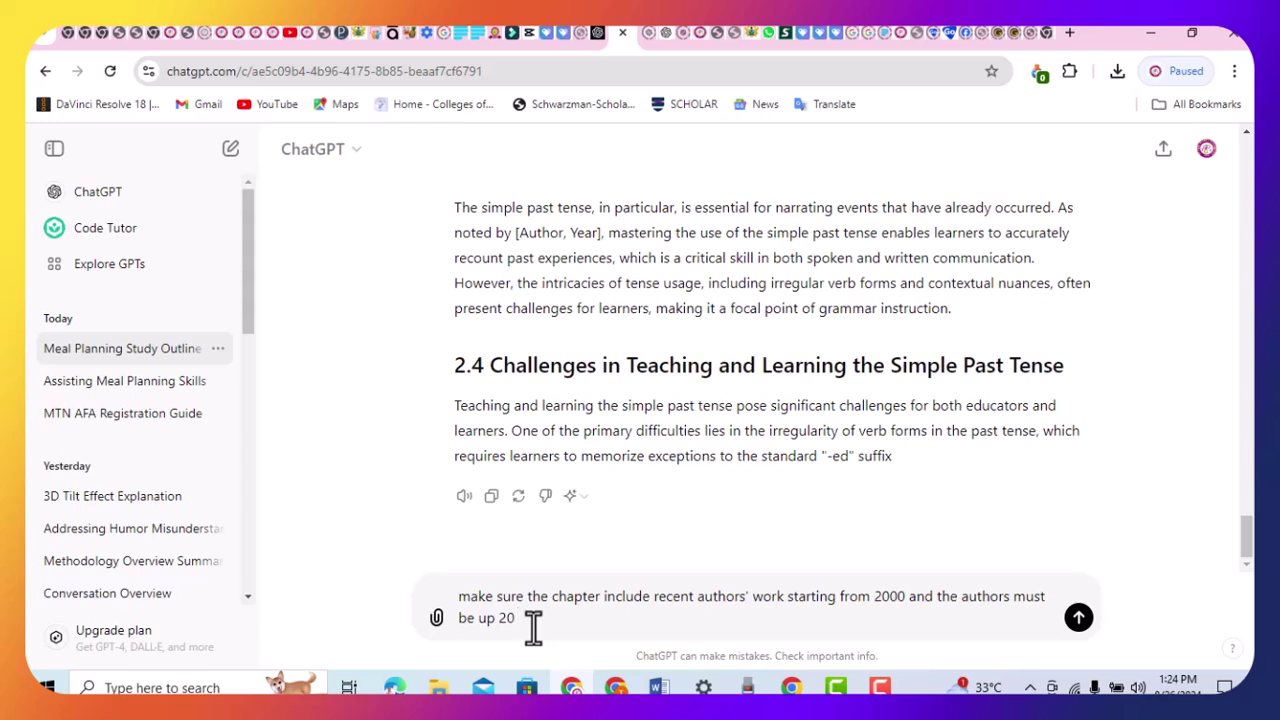
Add "in the work. The work should be up to 20000 words with relevant sources" to the prompt and submit it
{"action": "type", "text": "work"}
{"action": "type", "text": ". The w"}
{"action": "type", "text": "irk"}
{"action": "type", "text": "ork should be up to 2000"}
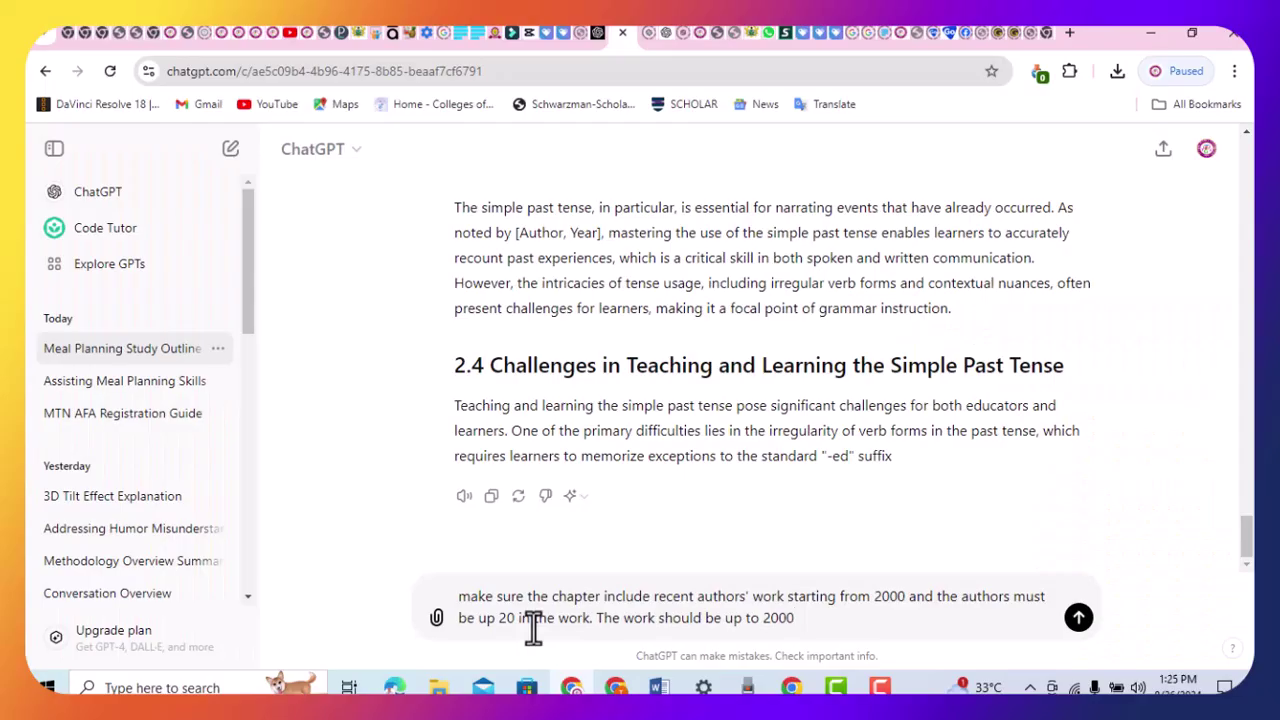
{"action": "type", "text": "0 words with relevant"}
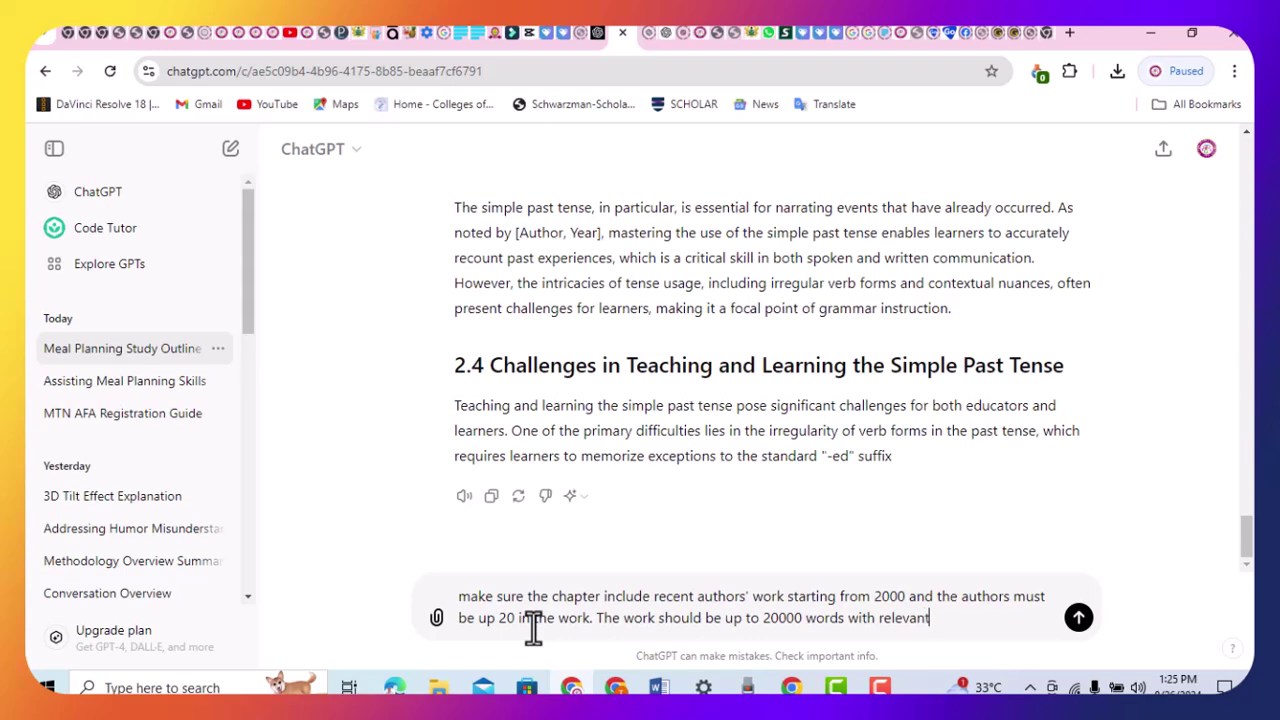
{"action": "type", "text": " sources"}
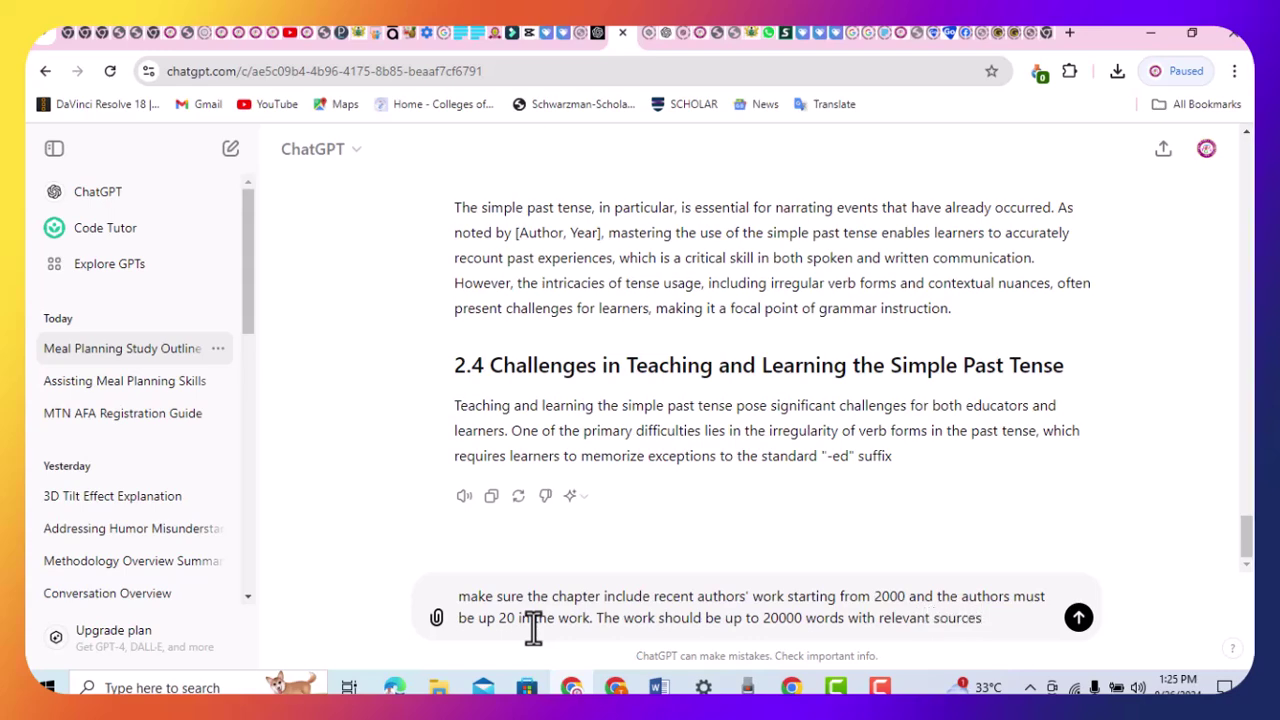
{"action": "key", "text": "Return"}
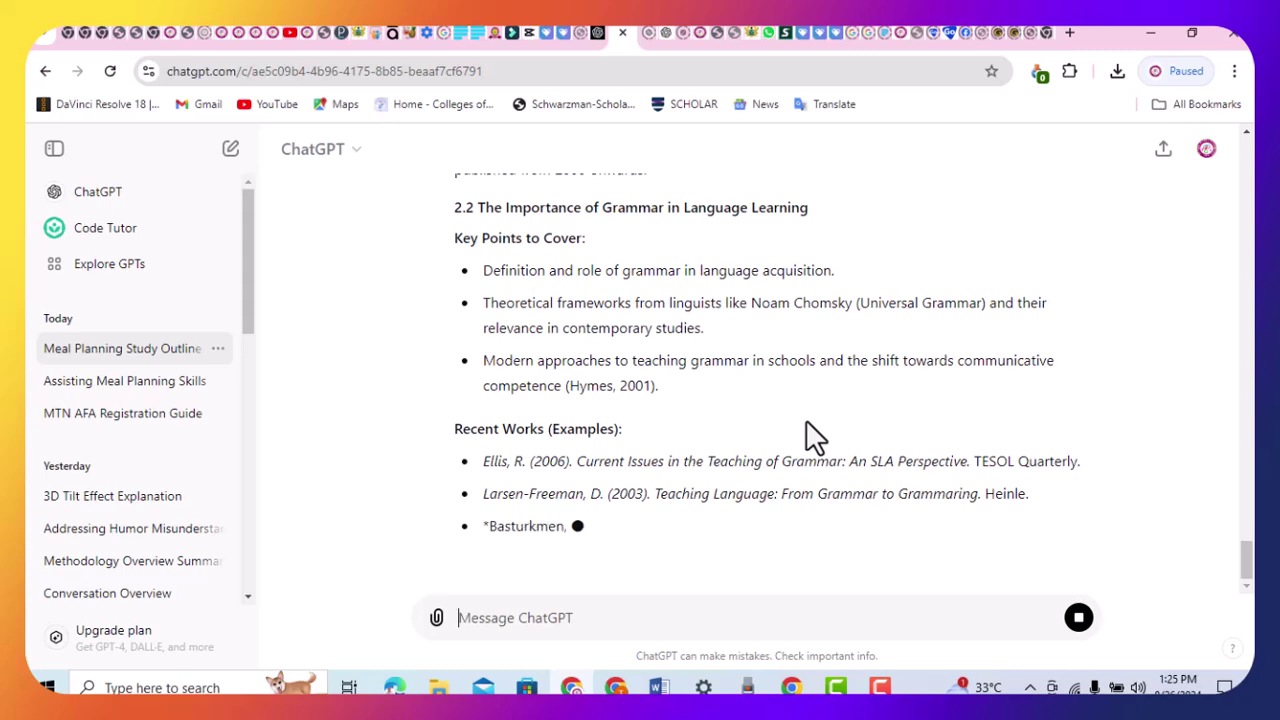
Review the Chapter Two response, checking the key points and recent works given for each heading
{"action": "scroll", "coordinate": [815, 437], "scroll_direction": "up", "scroll_amount": 2}
{"action": "scroll", "coordinate": [823, 443], "scroll_direction": "up", "scroll_amount": 1}
{"action": "scroll", "coordinate": [815, 460], "scroll_direction": "down", "scroll_amount": 3}
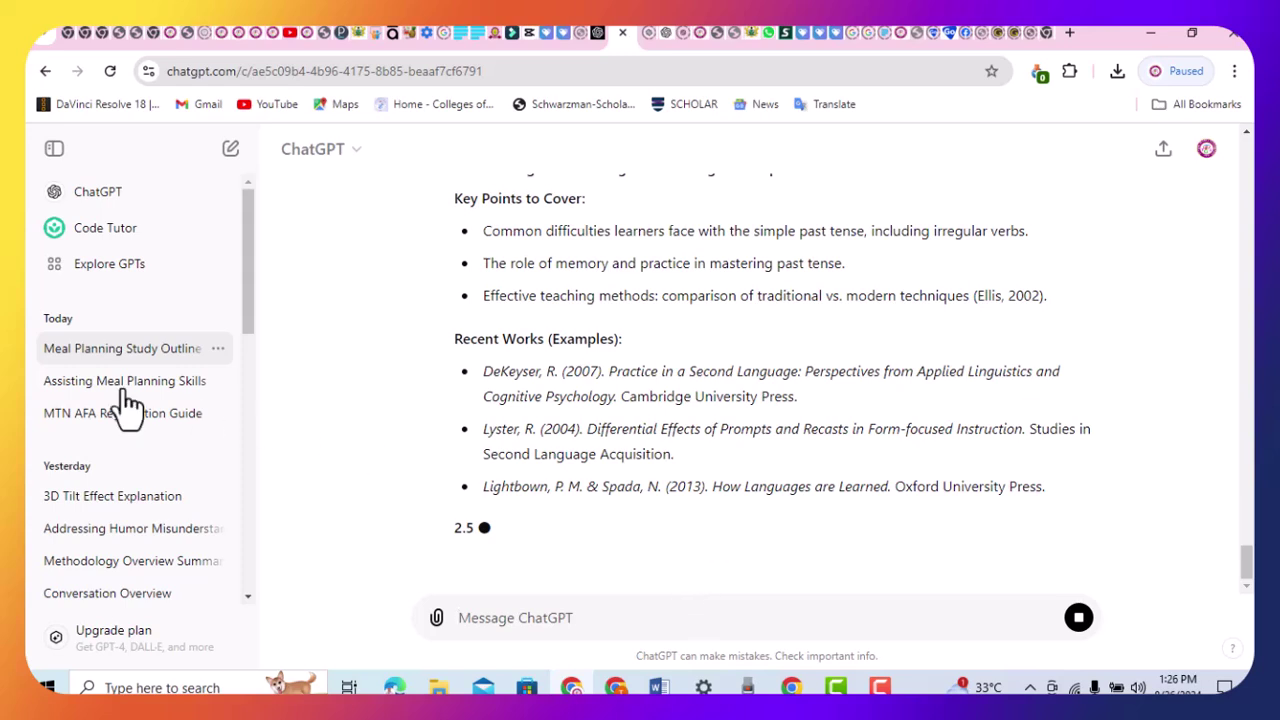
{"action": "left_click", "coordinate": [117, 392]}
{"action": "left_click", "coordinate": [117, 393]}
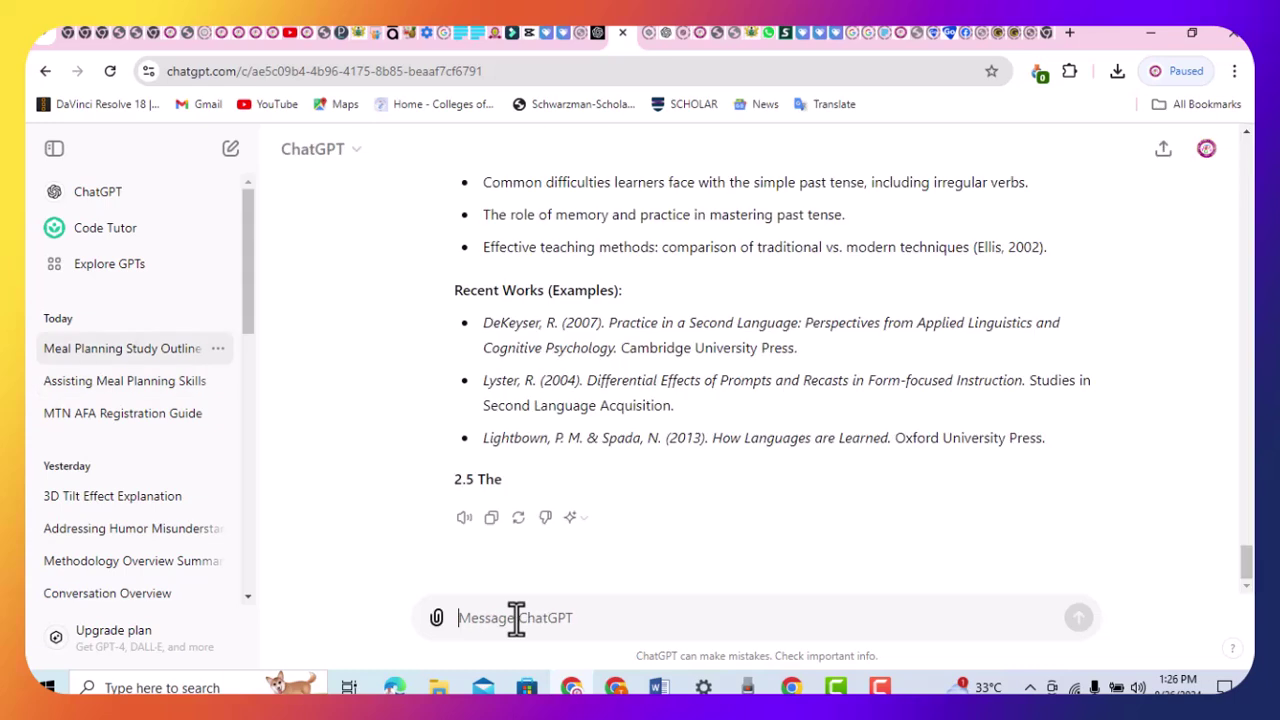
Submit the follow-up prompt "I need everything in the form of project work not like what you have done. The authors should be found in work"
{"action": "type", "text": "i"}
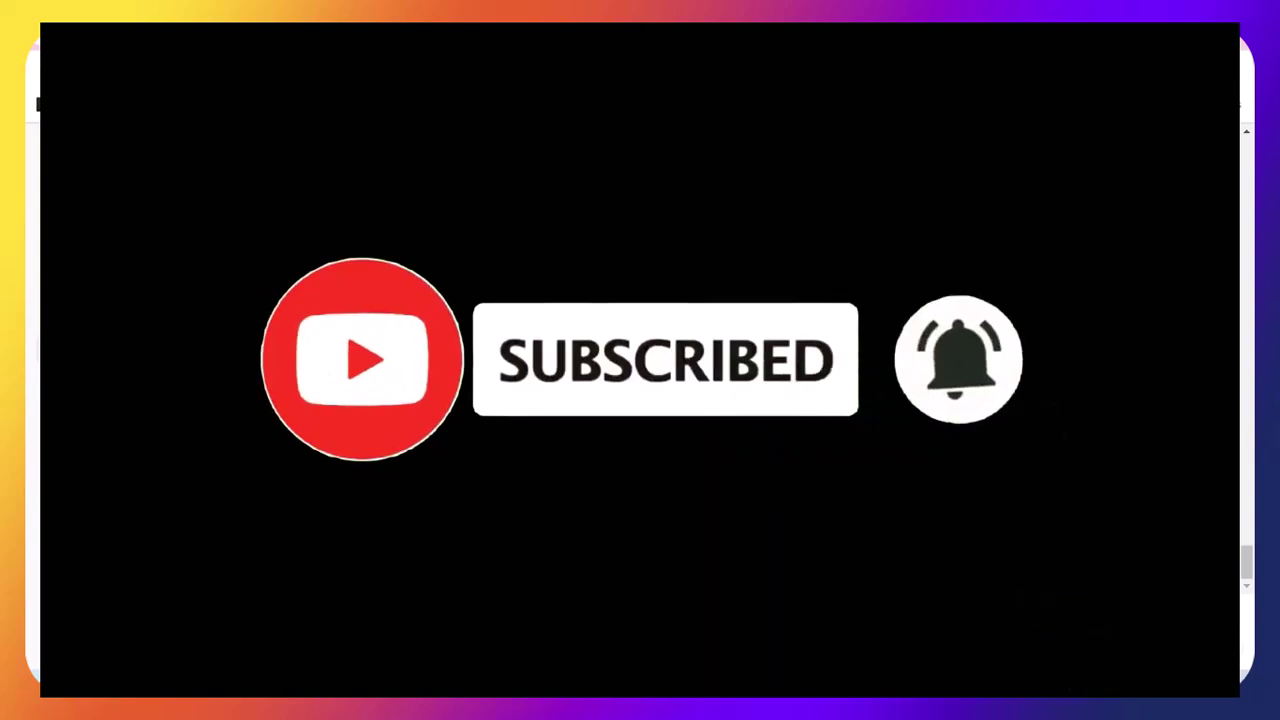
{"action": "type", "text": "in t"}
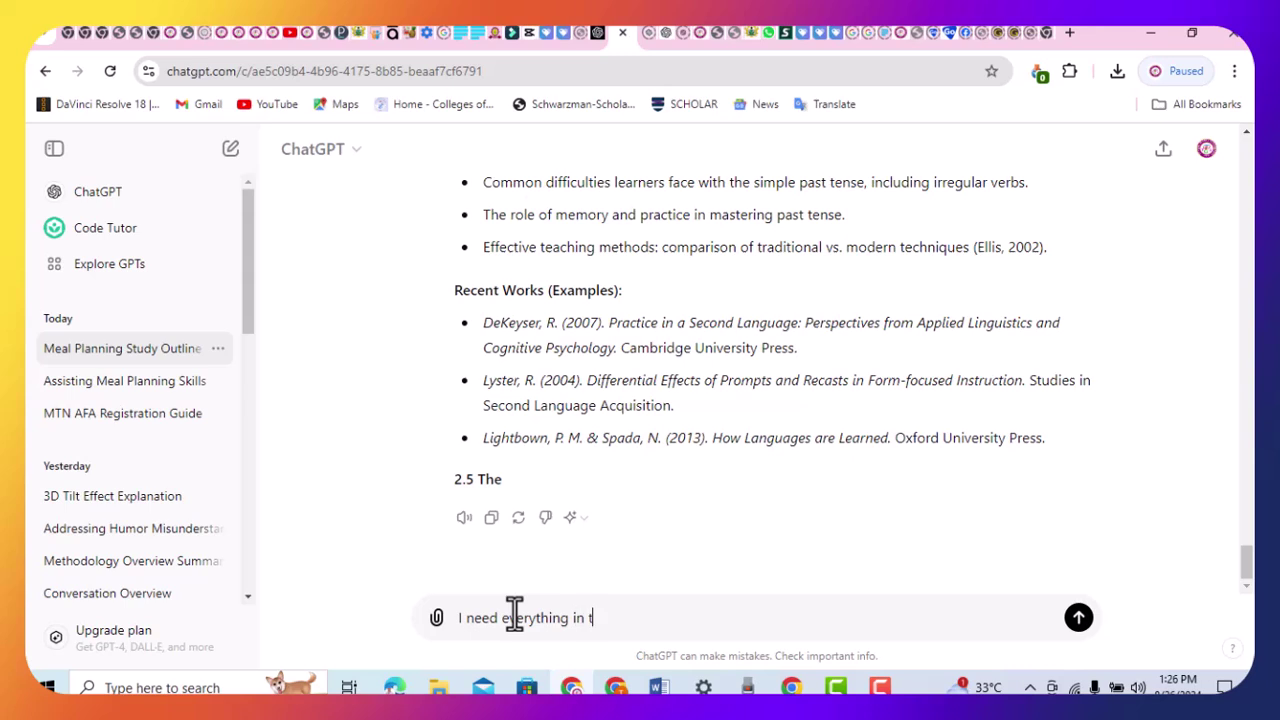
{"action": "type", "text": "he form of project work"}
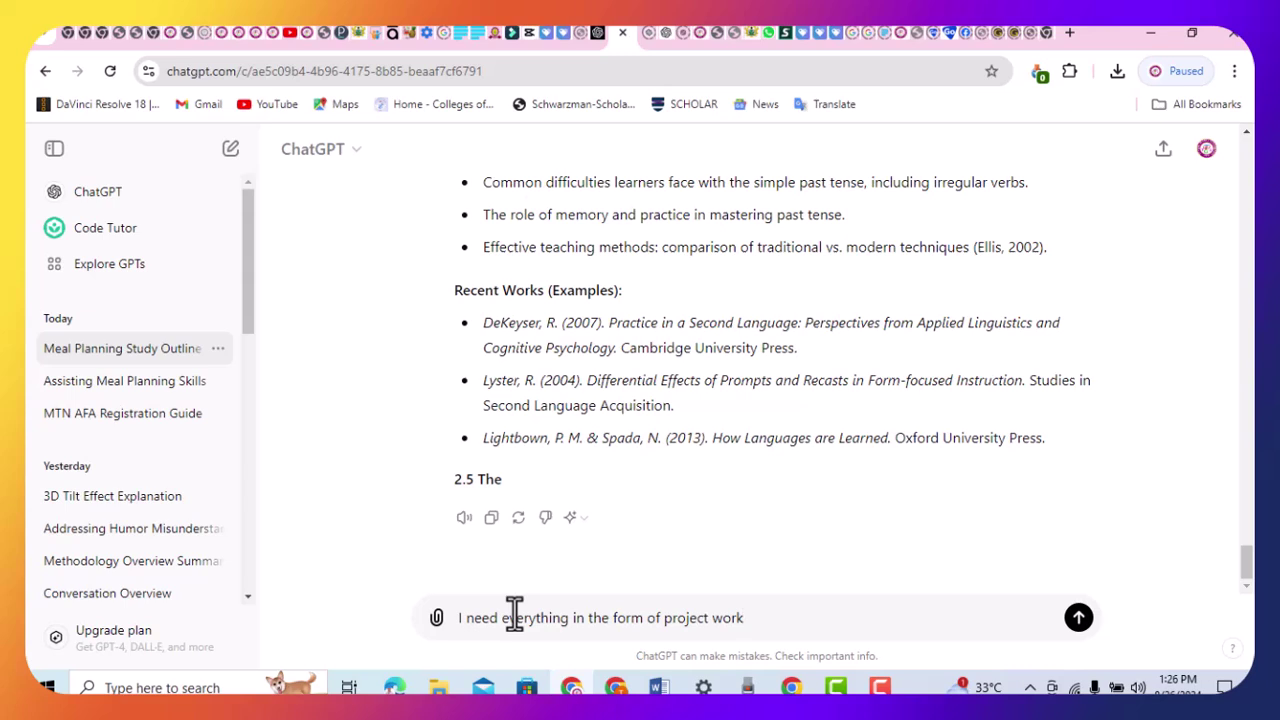
{"action": "type", "text": " not like what you"}
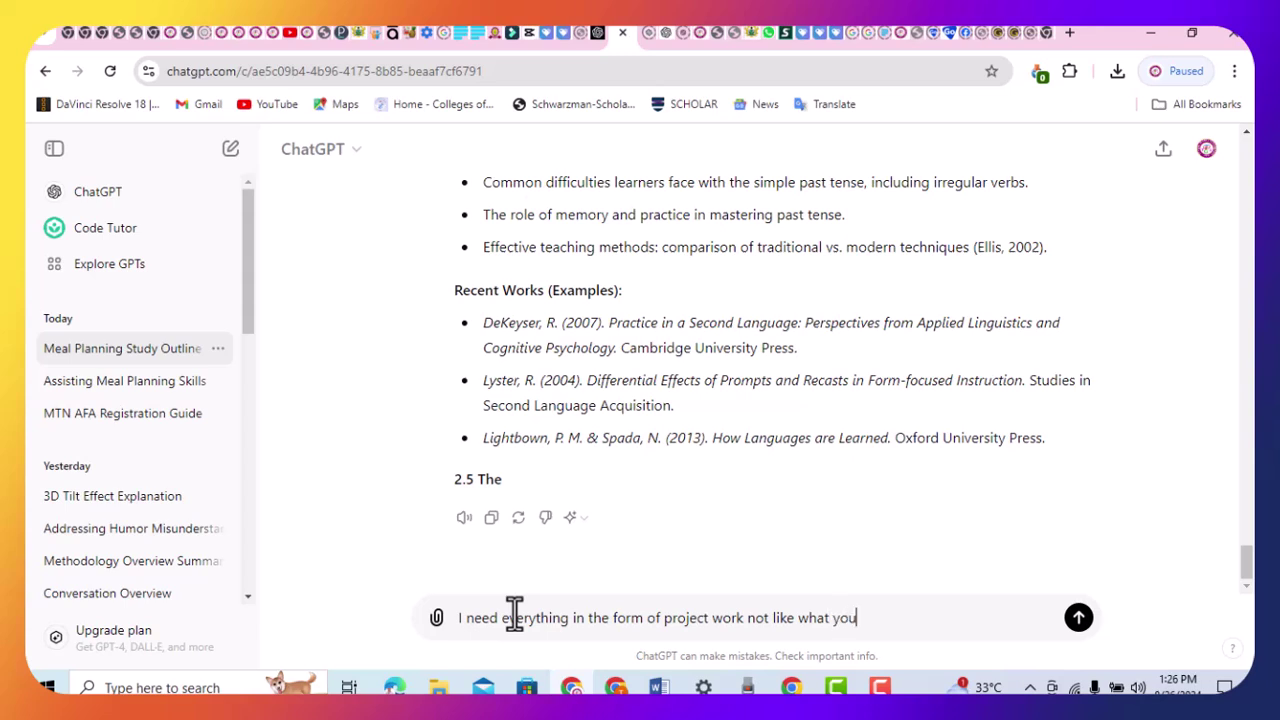
{"action": "type", "text": " have do"}
{"action": "type", "text": "ne. T"}
{"action": "type", "text": "he w"}
{"action": "type", "text": "uthor"}
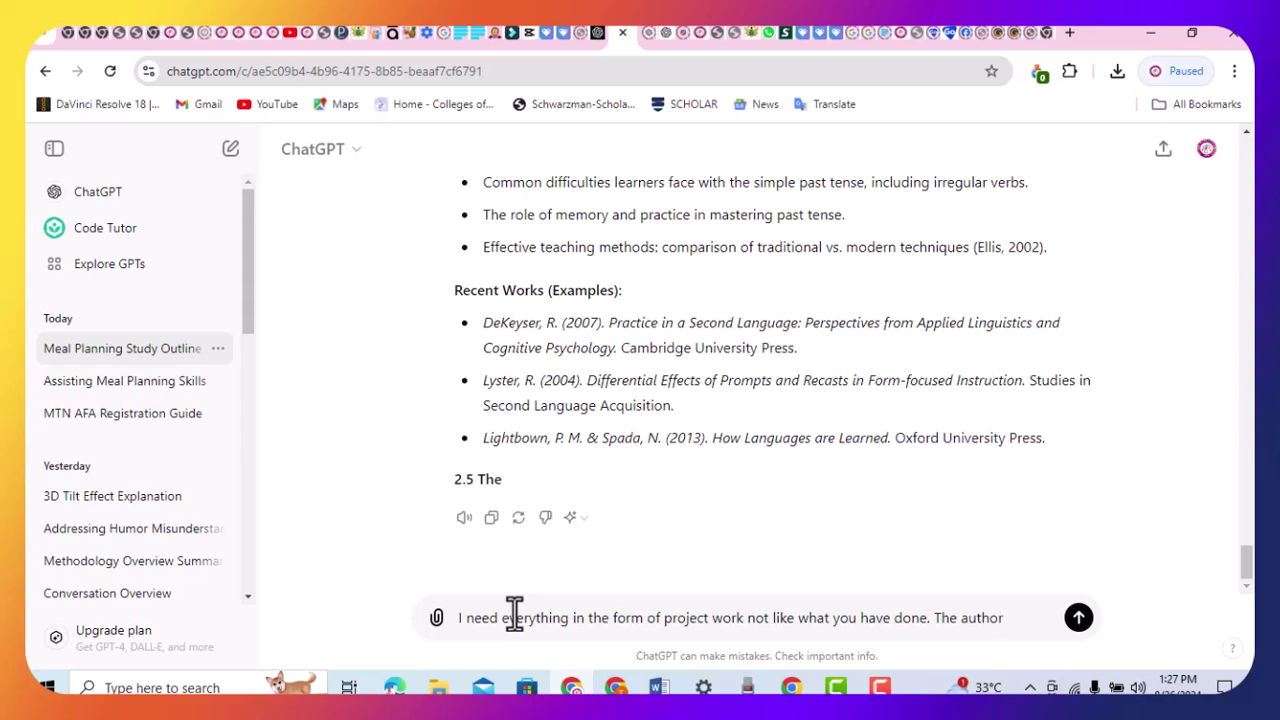
{"action": "type", "text": "s should be "}
{"action": "type", "text": "found in work"}
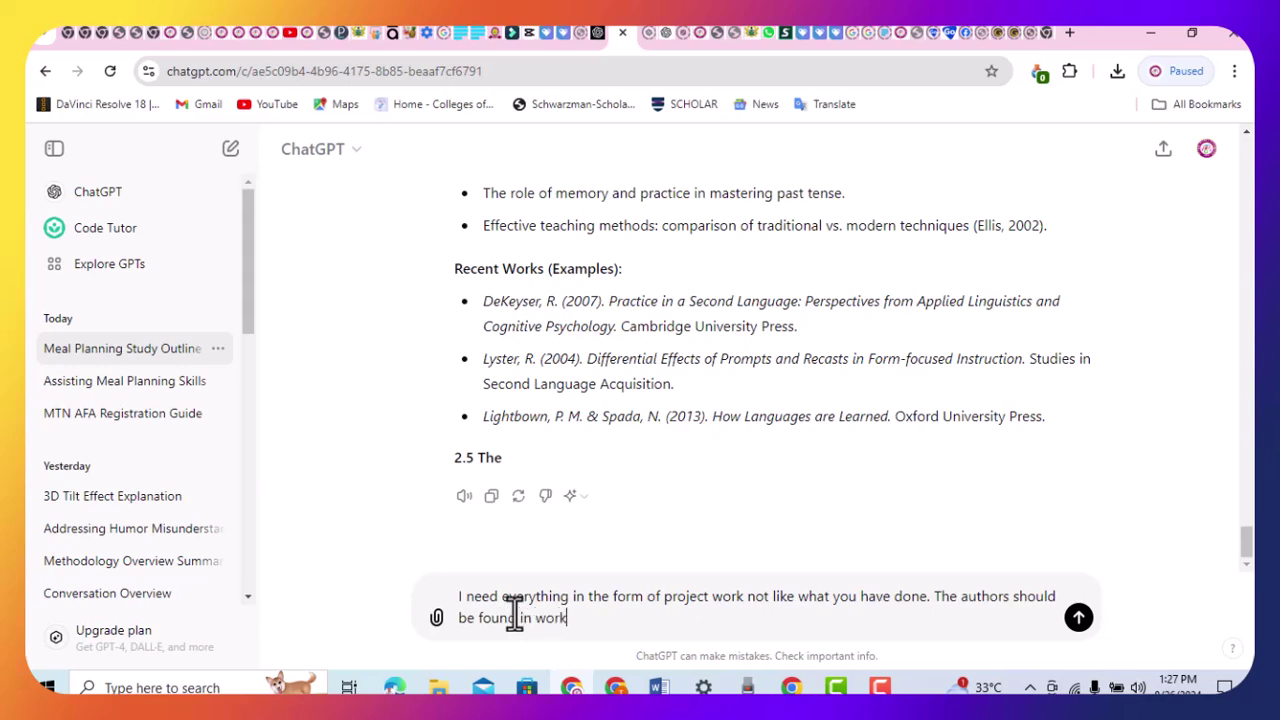
{"action": "key", "text": "Return"}
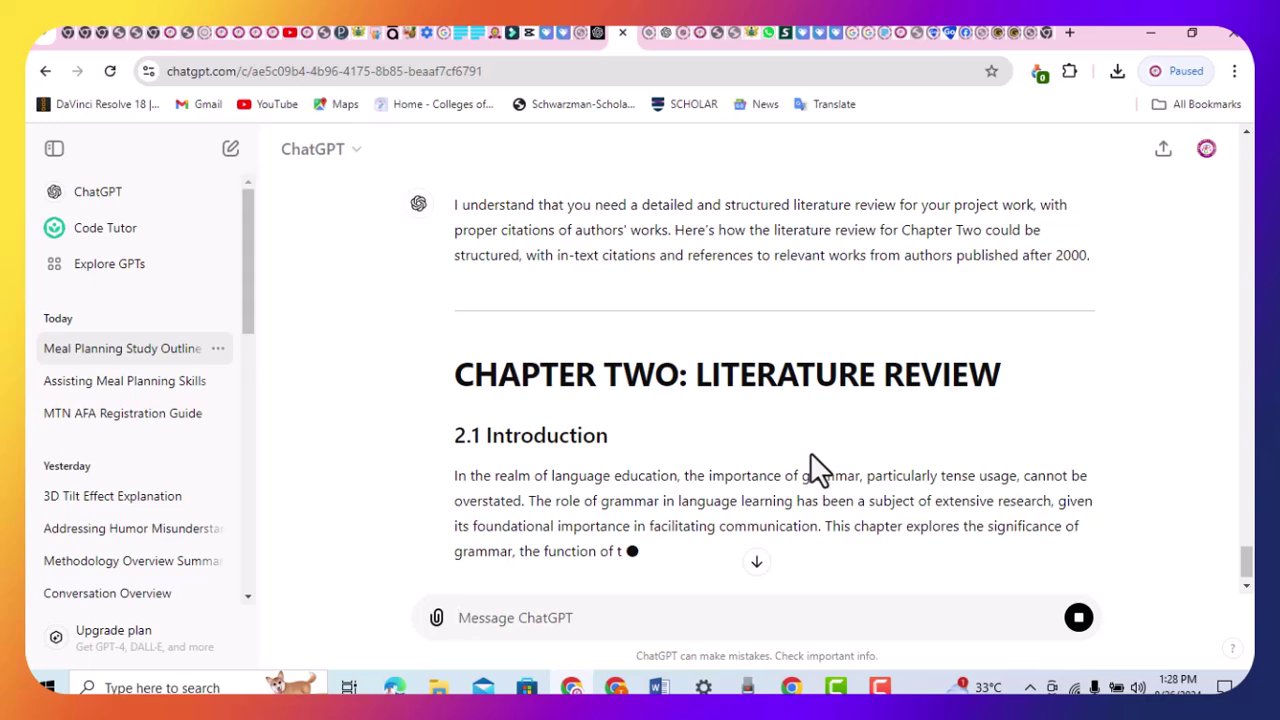
Compare the new Chapter Two literature review with the key points and recent works in the previous response
{"action": "scroll", "coordinate": [955, 450], "scroll_direction": "down", "scroll_amount": 1}
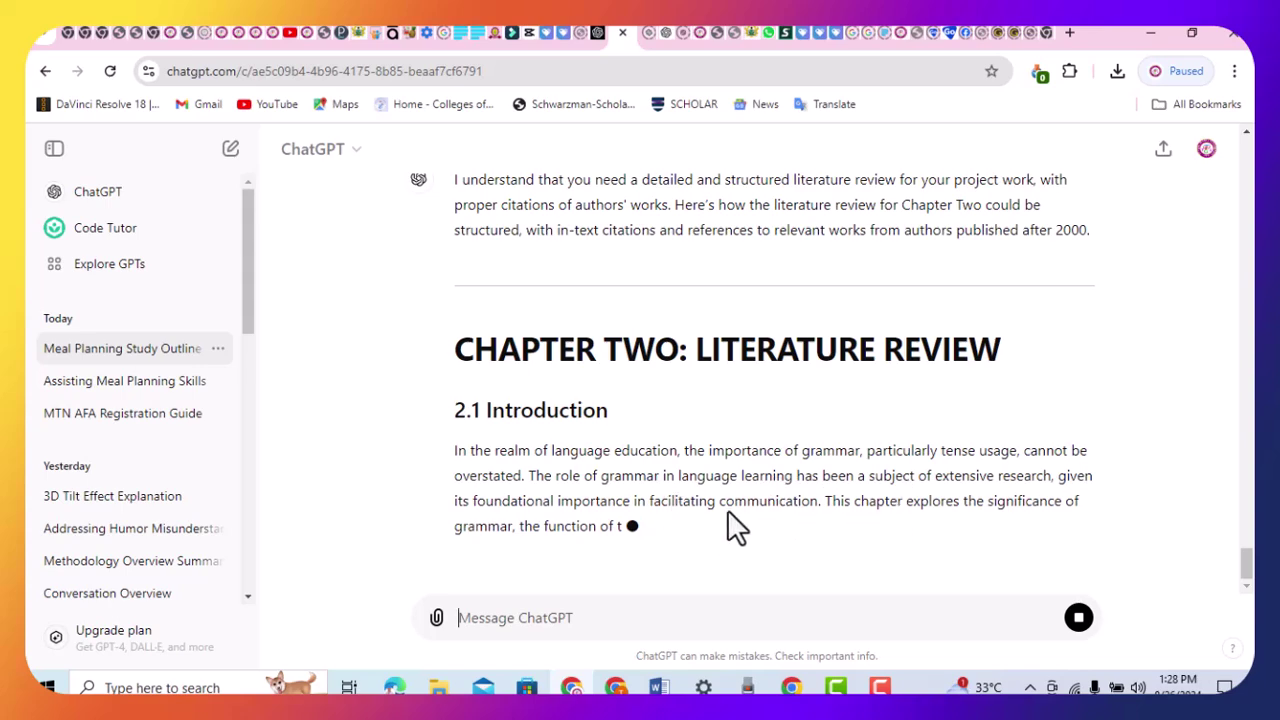
{"action": "scroll", "coordinate": [813, 500], "scroll_direction": "up", "scroll_amount": 15}
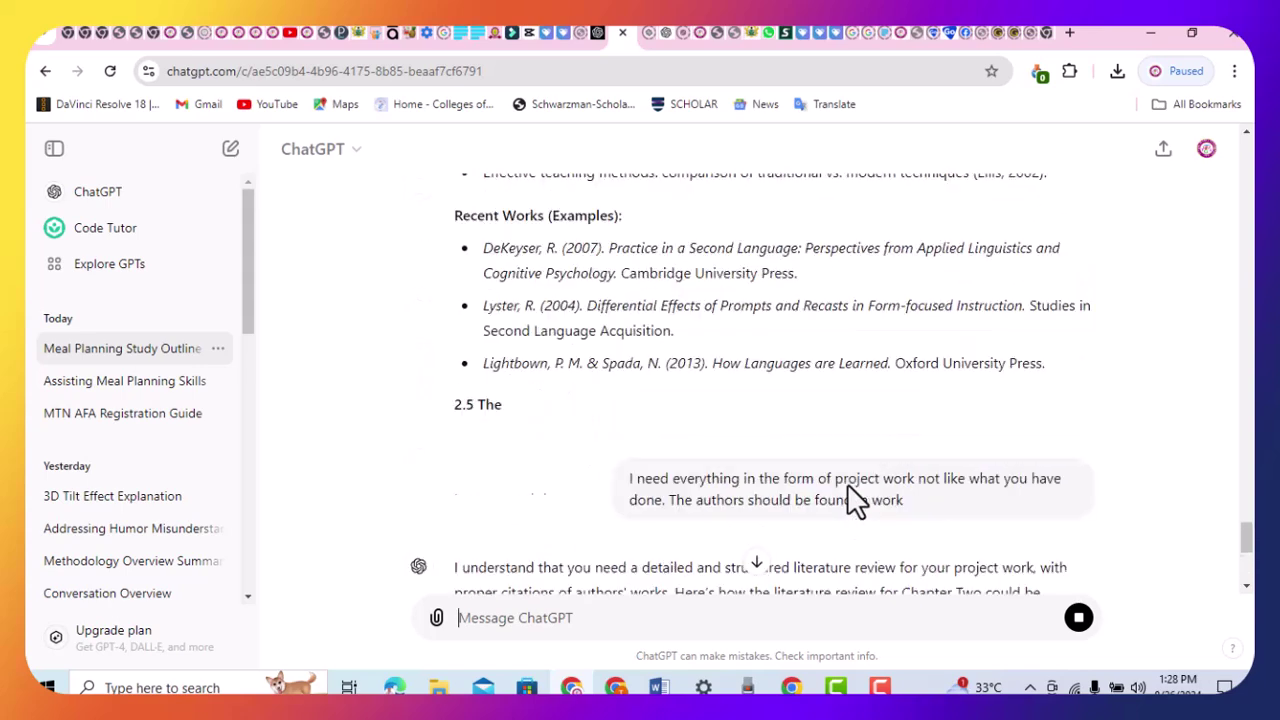
{"action": "scroll", "coordinate": [866, 493], "scroll_direction": "up", "scroll_amount": 2}
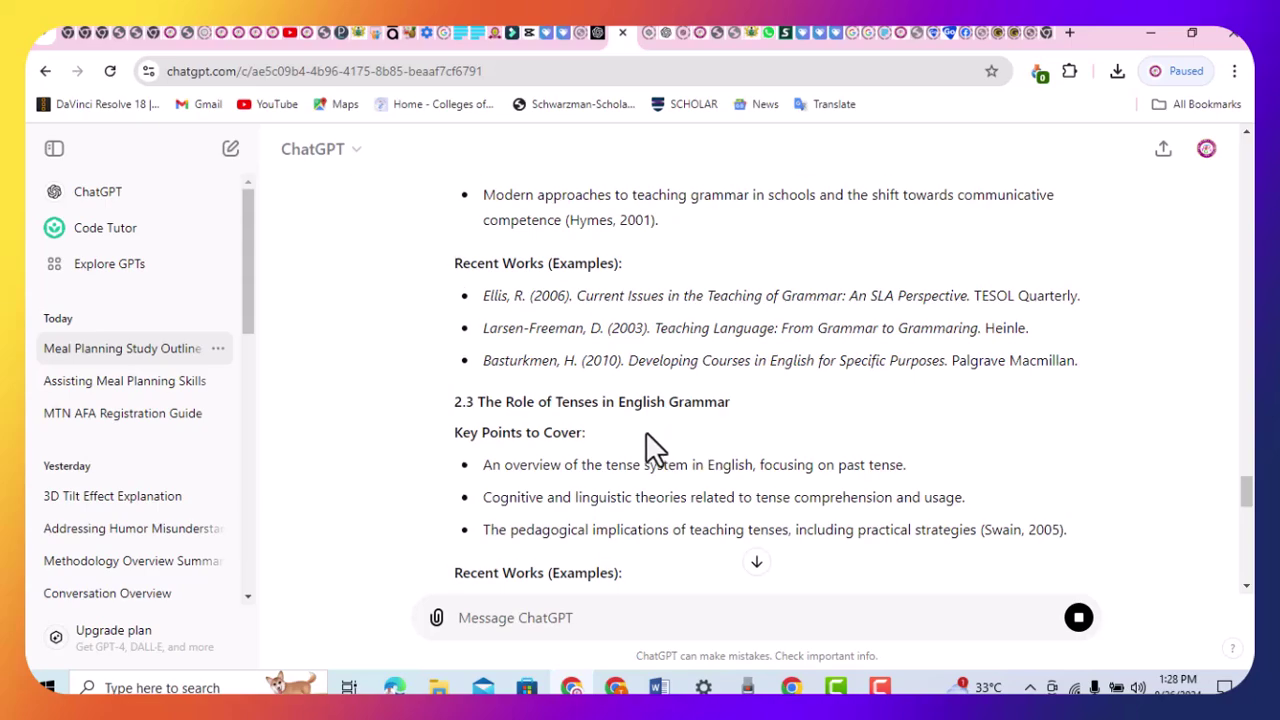
{"action": "scroll", "coordinate": [645, 437], "scroll_direction": "down", "scroll_amount": 1}
{"action": "scroll", "coordinate": [646, 436], "scroll_direction": "up", "scroll_amount": 3}
{"action": "scroll", "coordinate": [843, 514], "scroll_direction": "down", "scroll_amount": 8}
{"action": "scroll", "coordinate": [848, 514], "scroll_direction": "down", "scroll_amount": 1}
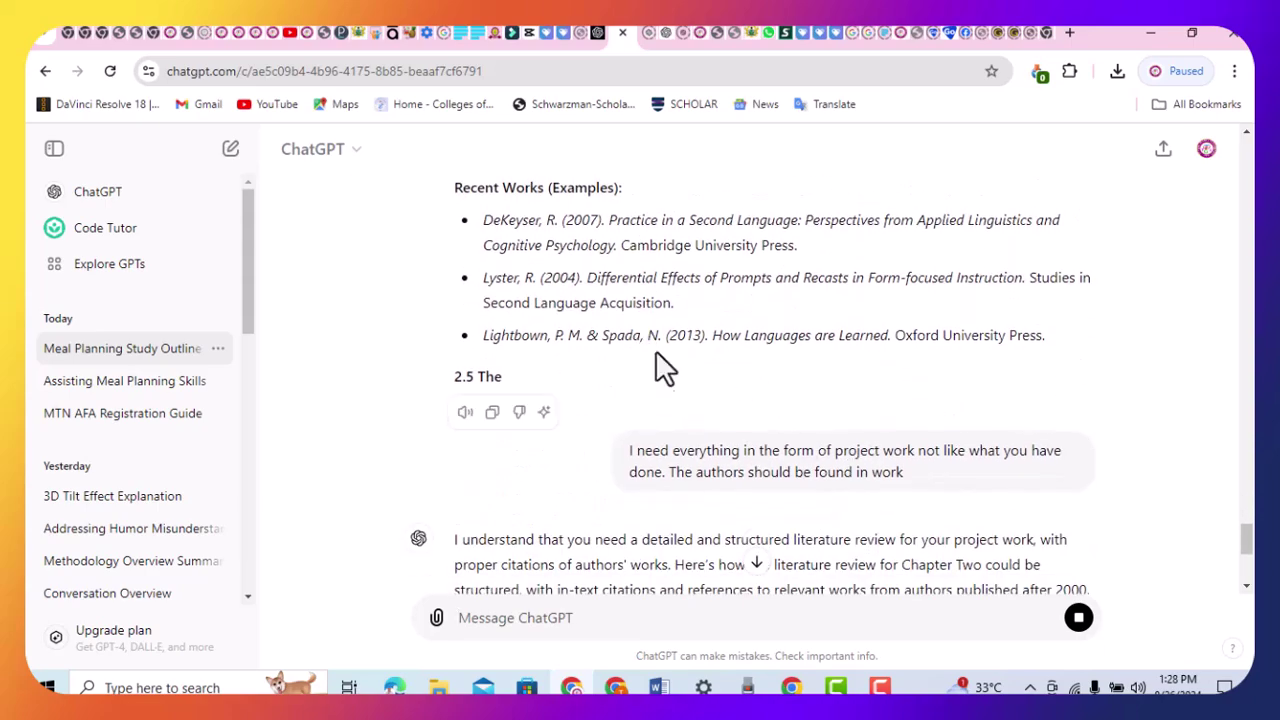
{"action": "scroll", "coordinate": [800, 400], "scroll_direction": "down", "scroll_amount": 4}
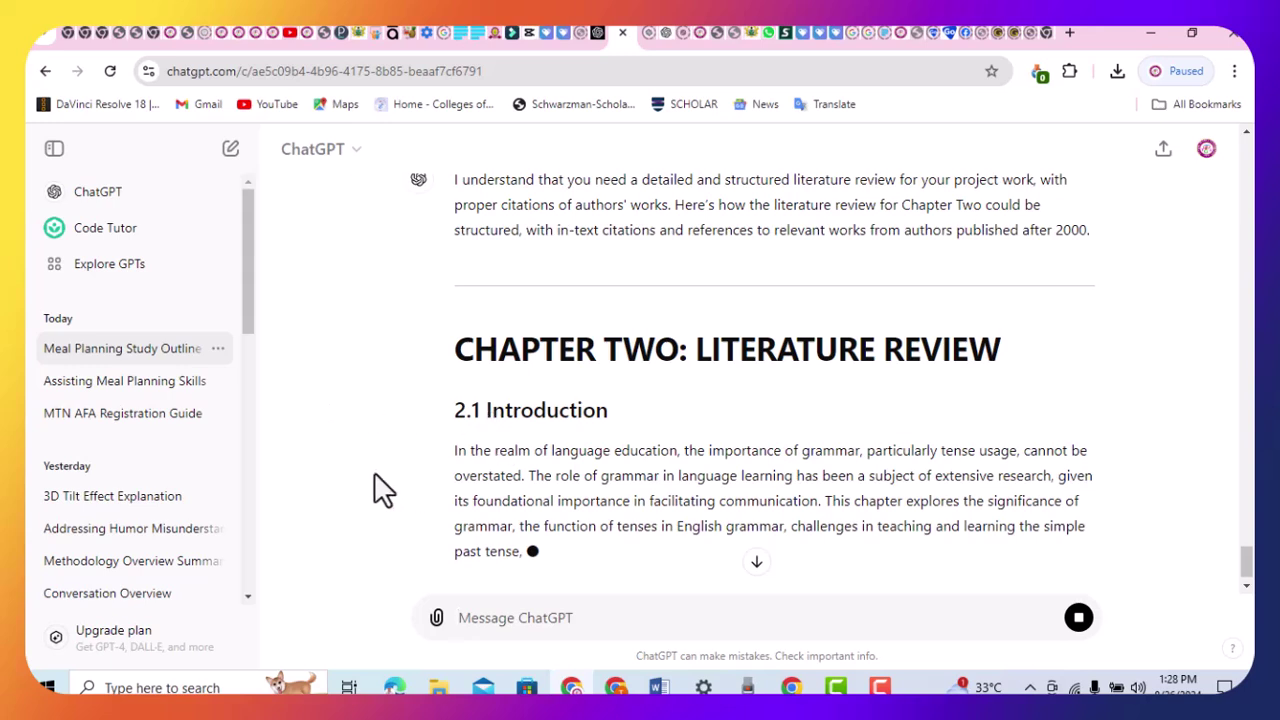
Open the "Assisting Meal Planning Skills" conversation and reload it
{"action": "left_click", "coordinate": [180, 390]}
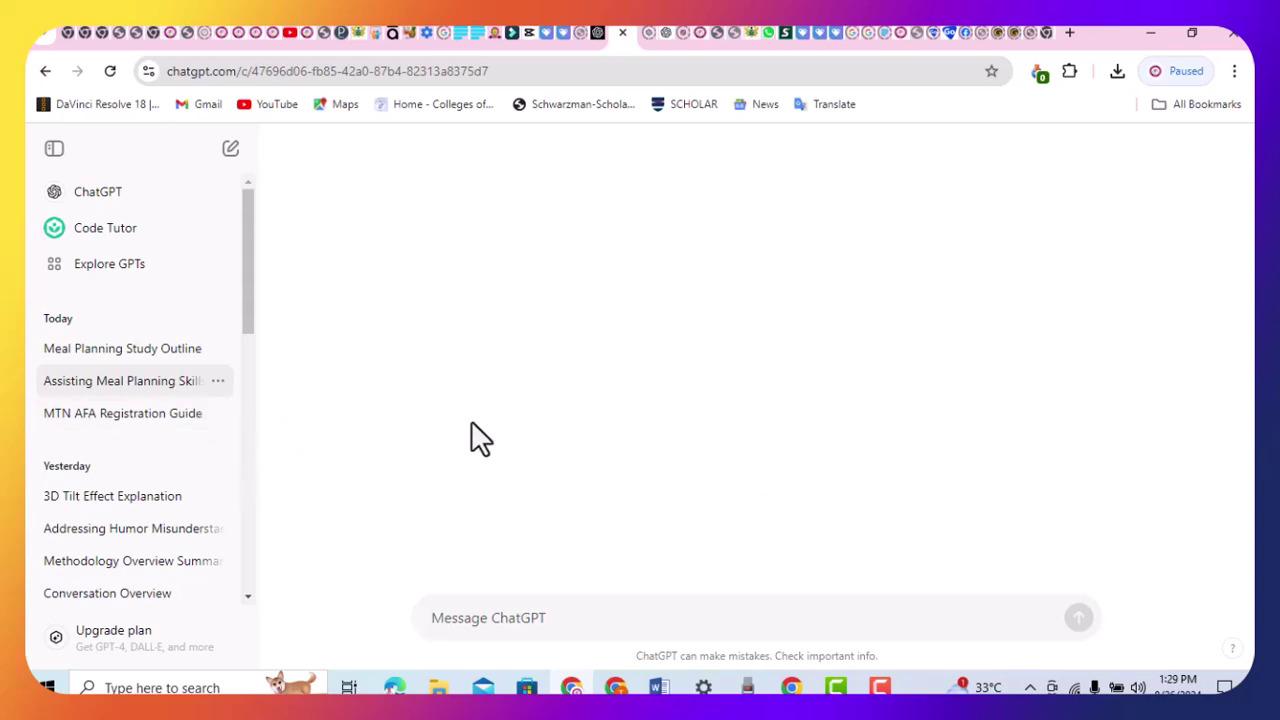
{"action": "left_click", "coordinate": [93, 350]}
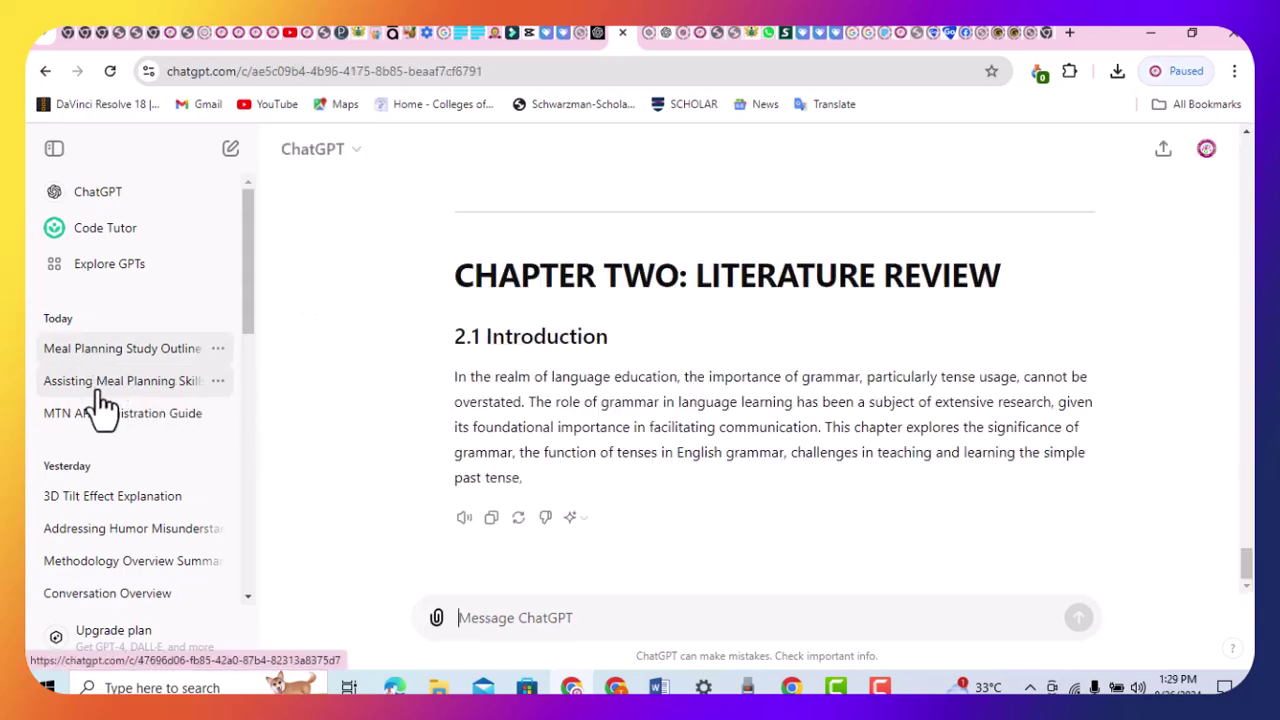
{"action": "scroll", "coordinate": [600, 360], "scroll_direction": "up", "scroll_amount": 10}
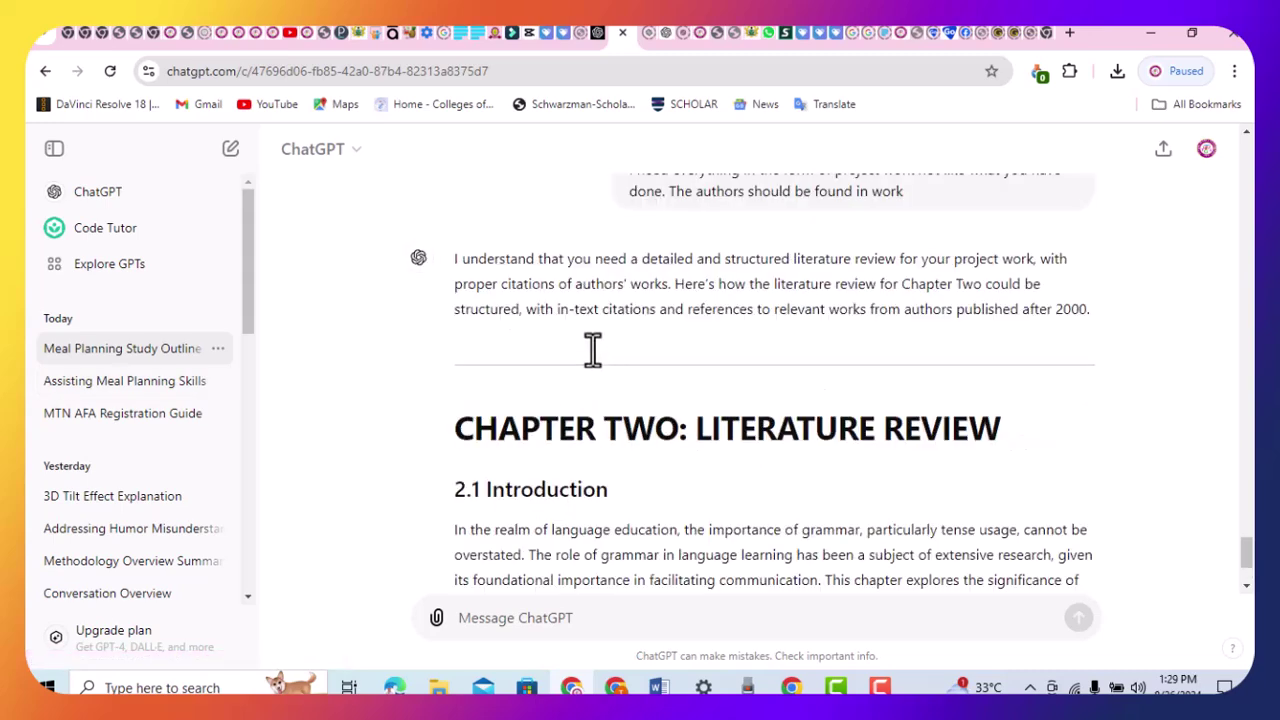
{"action": "scroll", "coordinate": [652, 362], "scroll_direction": "up", "scroll_amount": 3}
{"action": "left_click", "coordinate": [108, 386]}
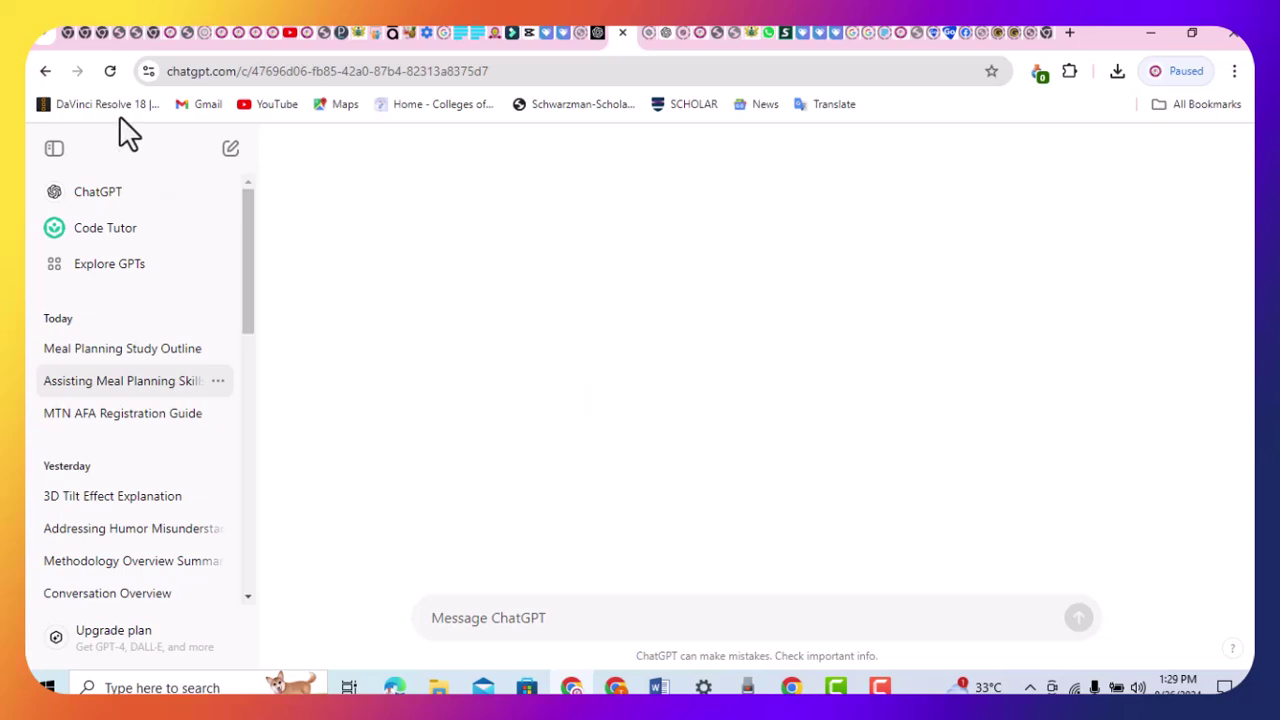
{"action": "left_click", "coordinate": [110, 71]}
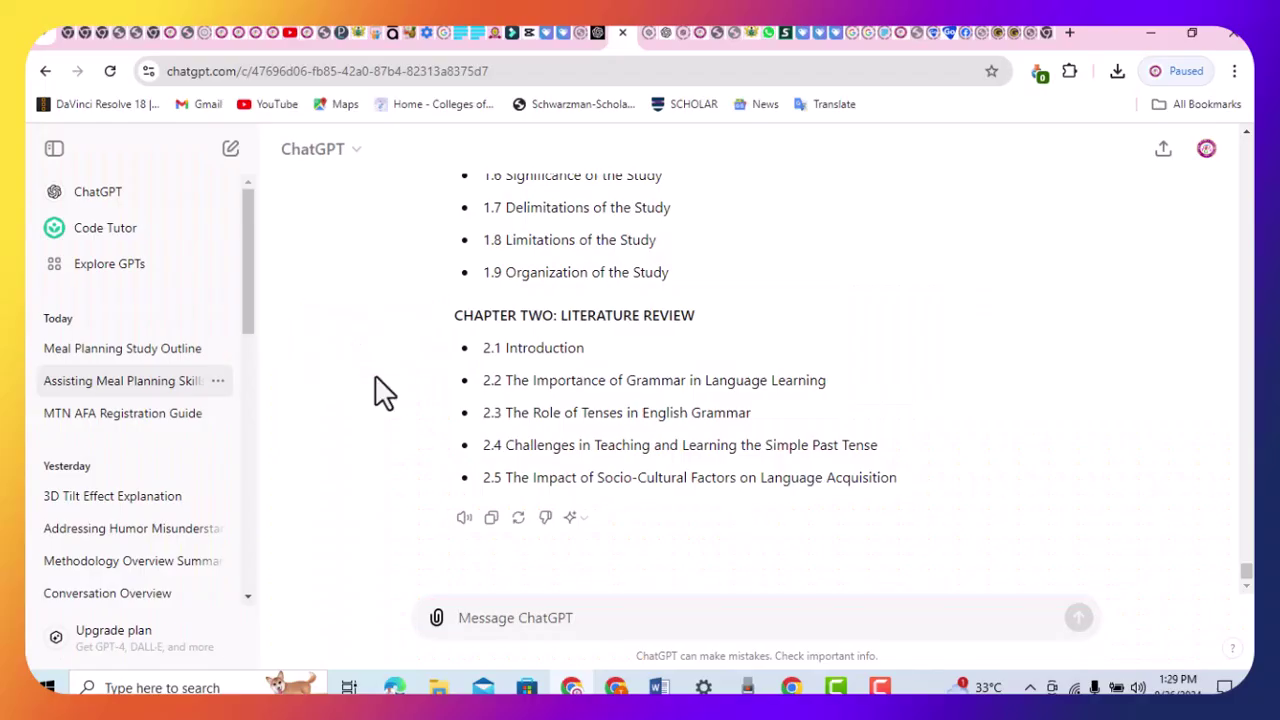
{"action": "left_click", "coordinate": [158, 352]}
Copy the full project response above the request "extract only the headings for me" and paste it over all the text in Word's Document9
{"action": "scroll", "coordinate": [1040, 425], "scroll_direction": "up", "scroll_amount": 10}
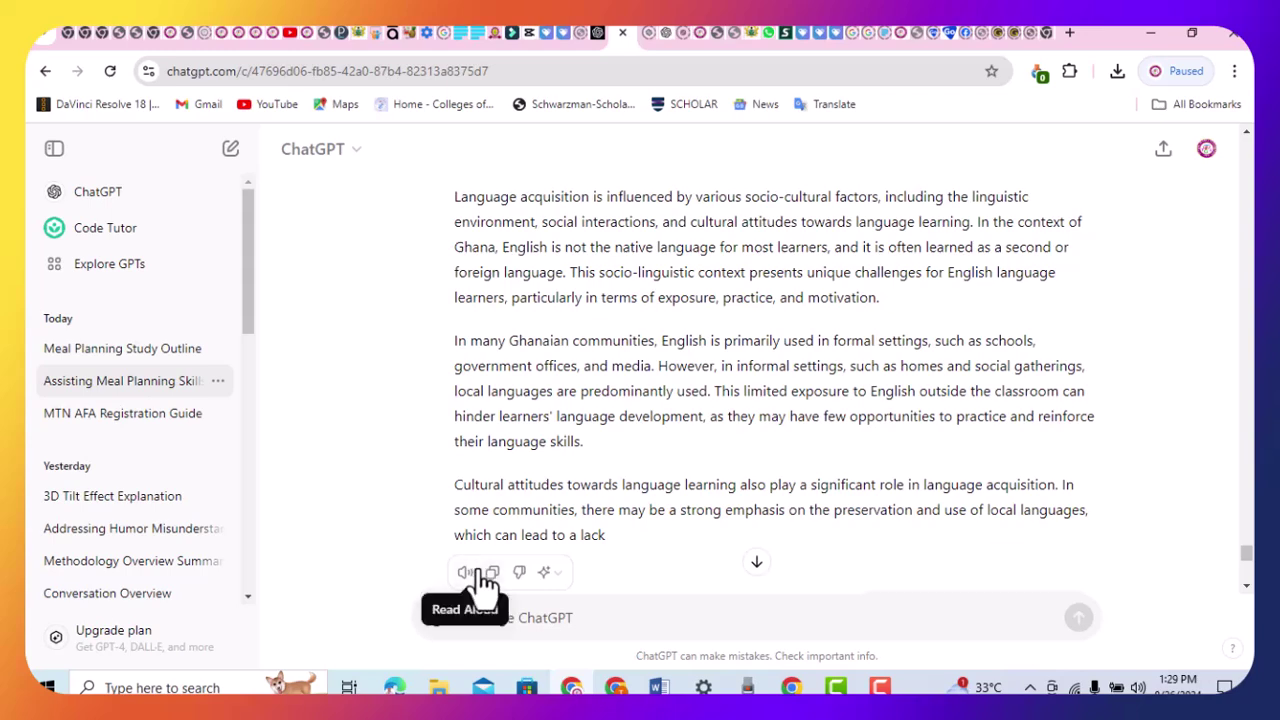
{"action": "scroll", "coordinate": [500, 578], "scroll_direction": "up", "scroll_amount": 1}
{"action": "scroll", "coordinate": [490, 540], "scroll_direction": "down", "scroll_amount": 2}
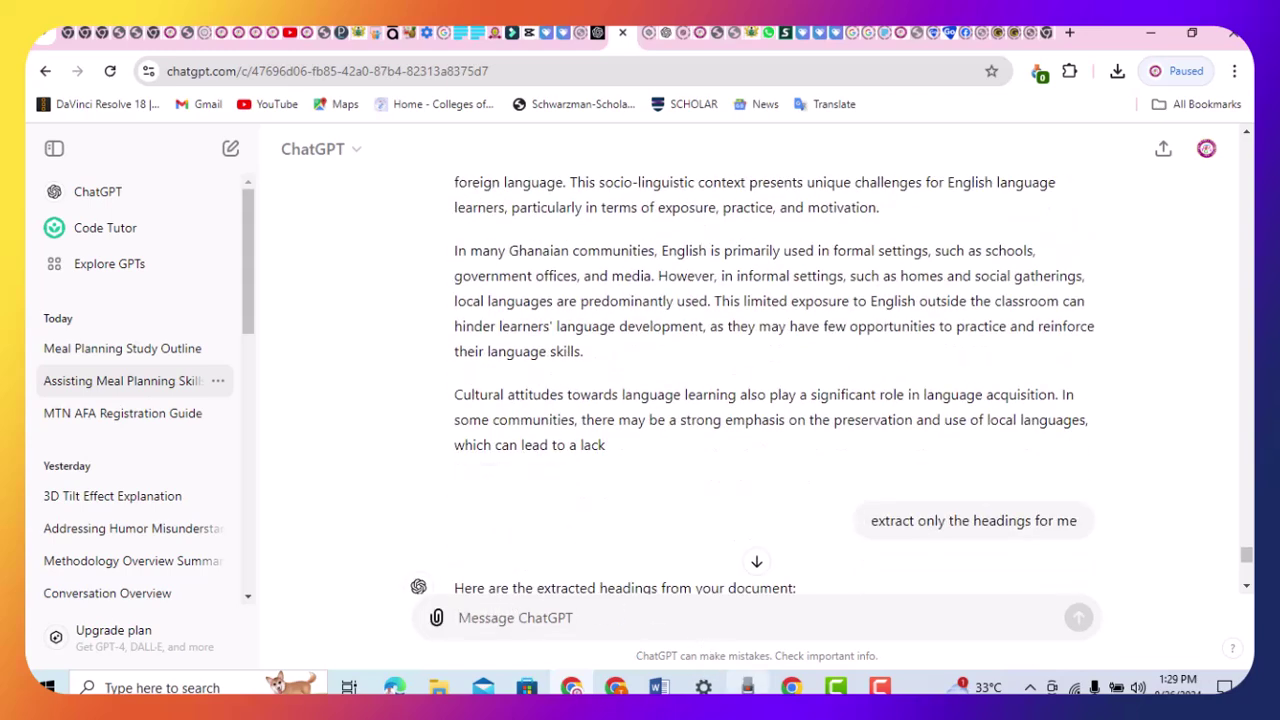
{"action": "mouse_move", "coordinate": [659, 687]}
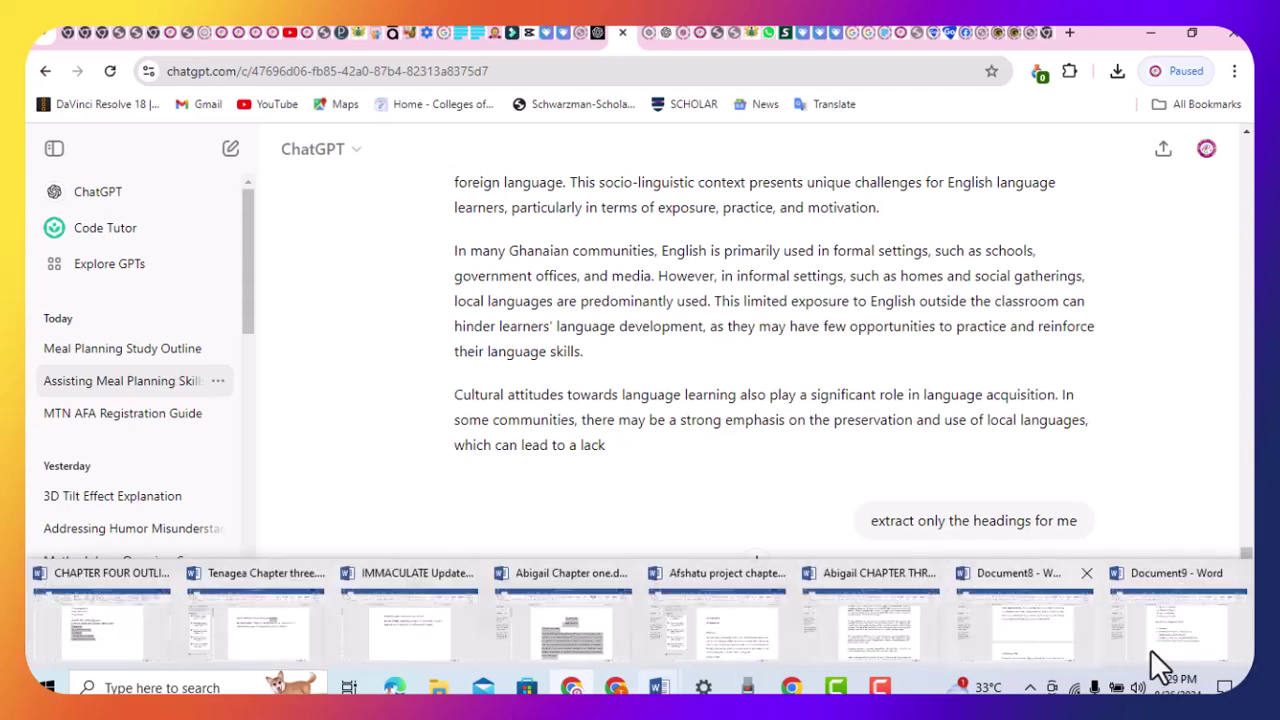
{"action": "left_click", "coordinate": [1173, 644]}
{"action": "key", "text": "ctrl+a"}
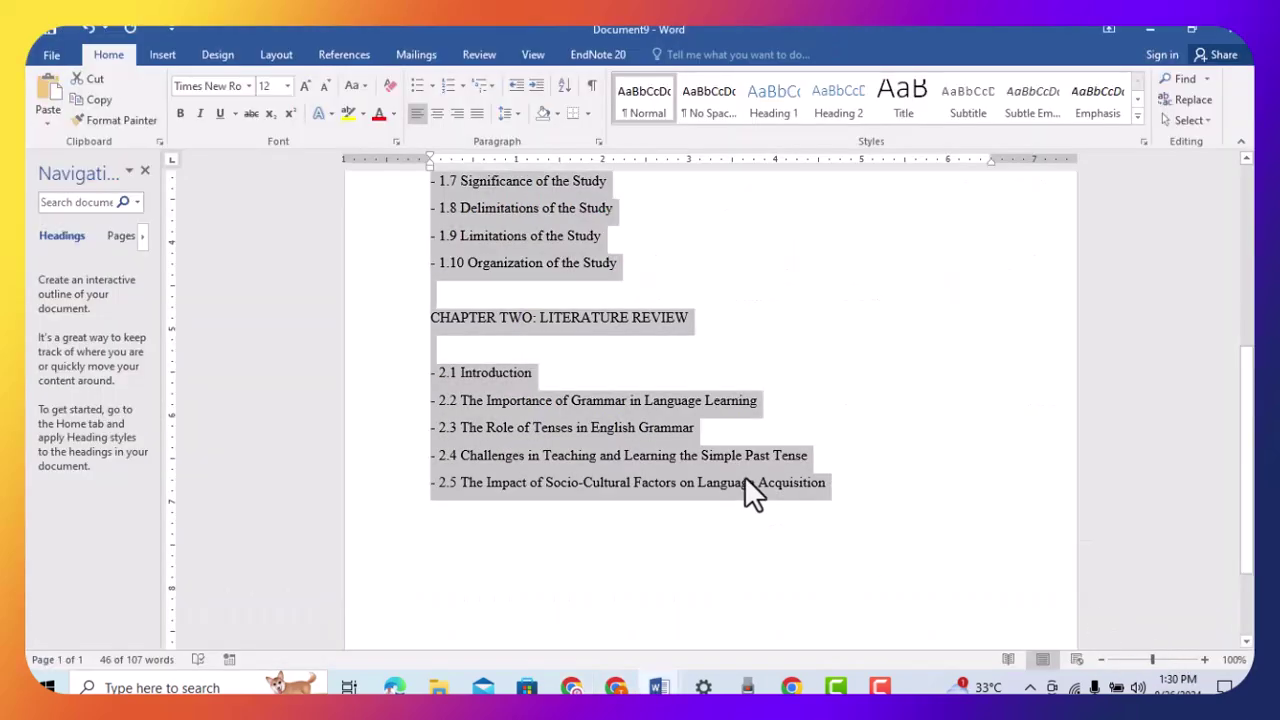
{"action": "key", "text": "ctrl+v"}
Set the whole document's font to Times New Roman, size 12
{"action": "scroll", "coordinate": [744, 476], "scroll_direction": "down", "scroll_amount": 20}
{"action": "scroll", "coordinate": [717, 389], "scroll_direction": "up", "scroll_amount": 8}
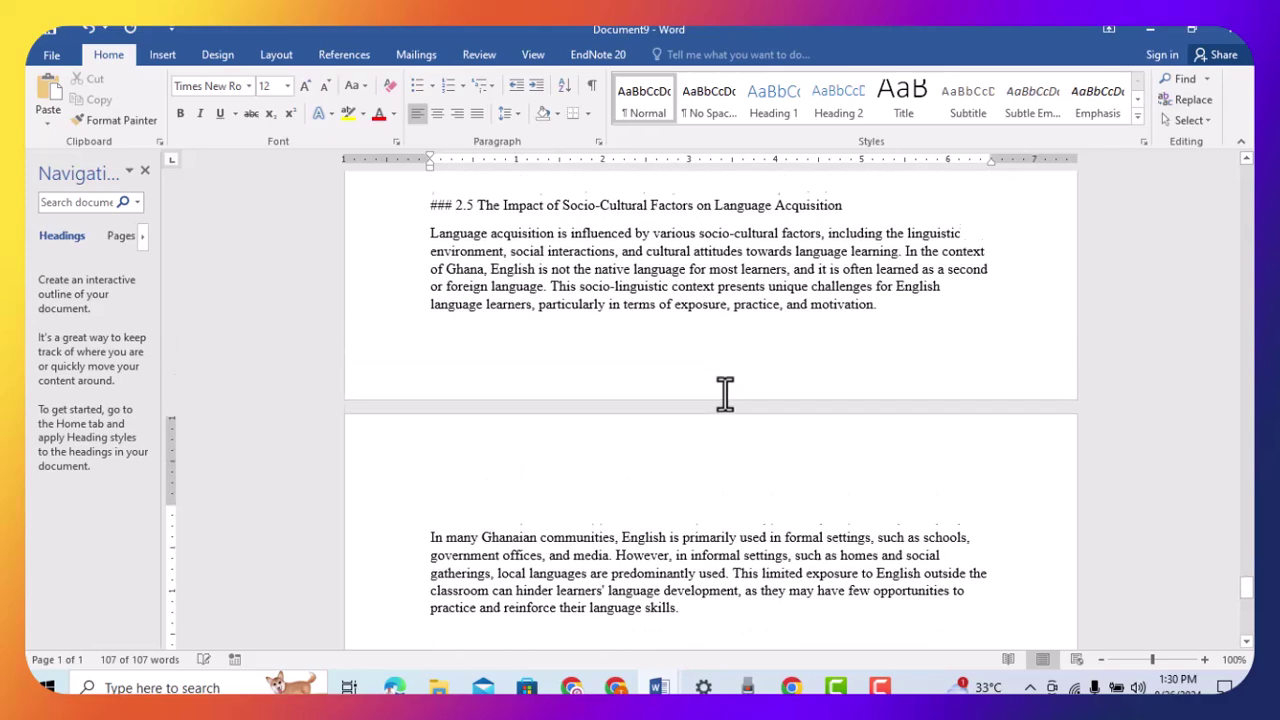
{"action": "scroll", "coordinate": [651, 418], "scroll_direction": "up", "scroll_amount": 10}
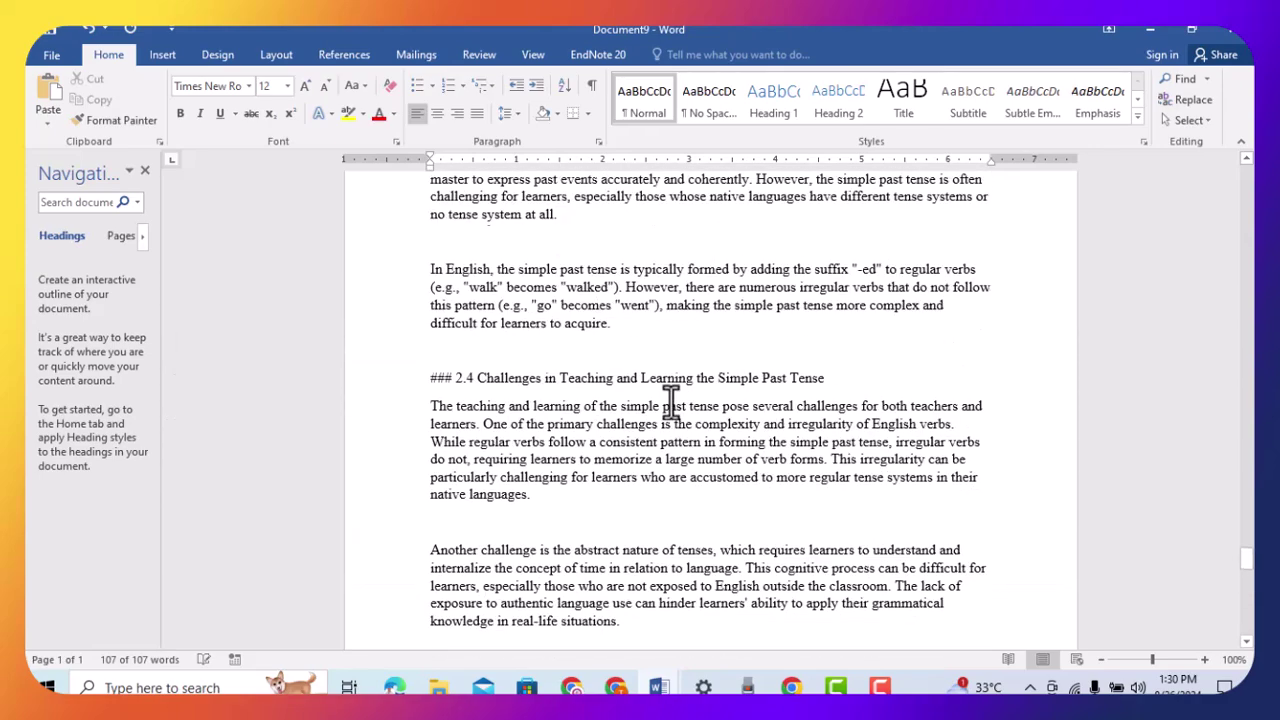
{"action": "key", "text": "ctrl+a"}
{"action": "left_click", "coordinate": [249, 87]}
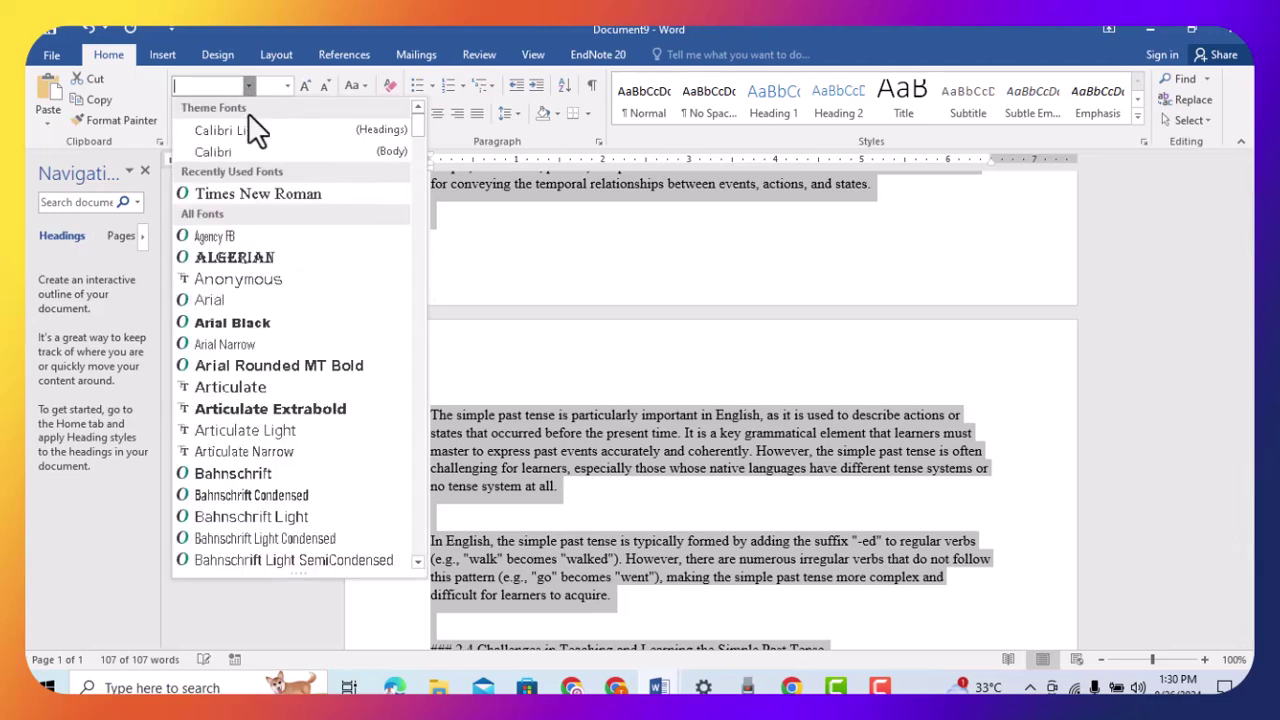
{"action": "left_click", "coordinate": [229, 194]}
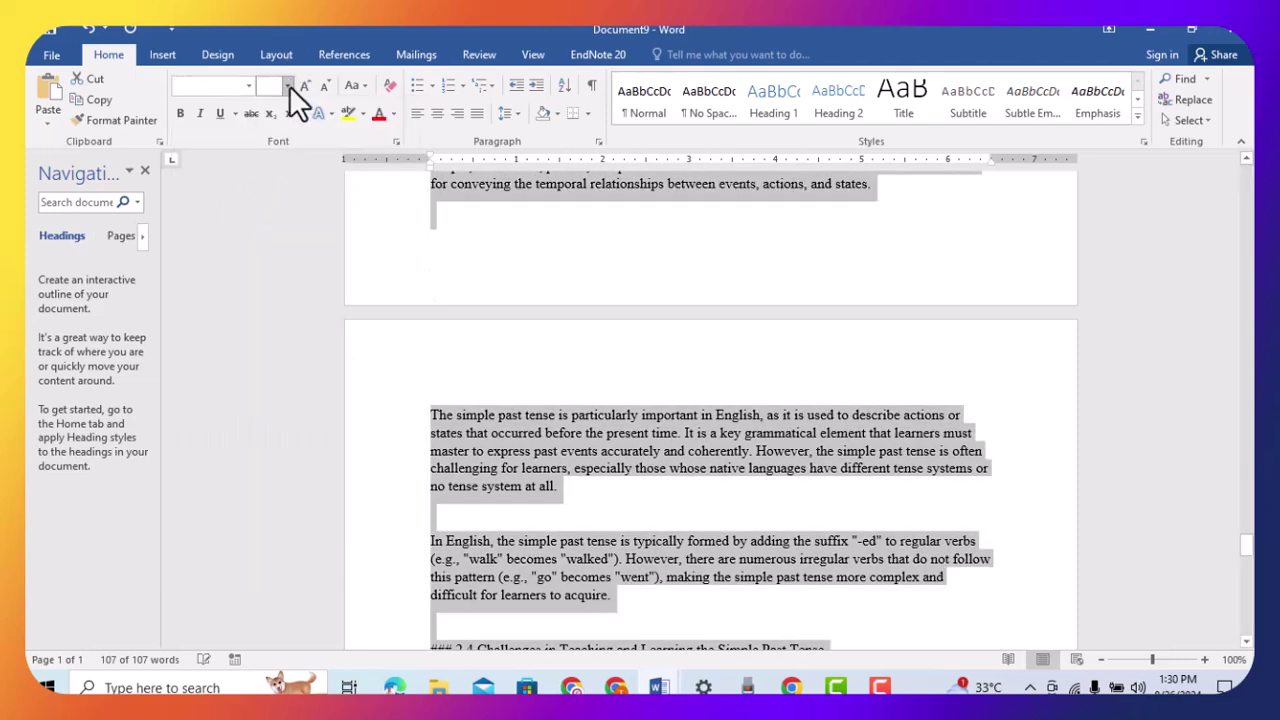
{"action": "left_click", "coordinate": [289, 85]}
{"action": "left_click", "coordinate": [264, 176]}
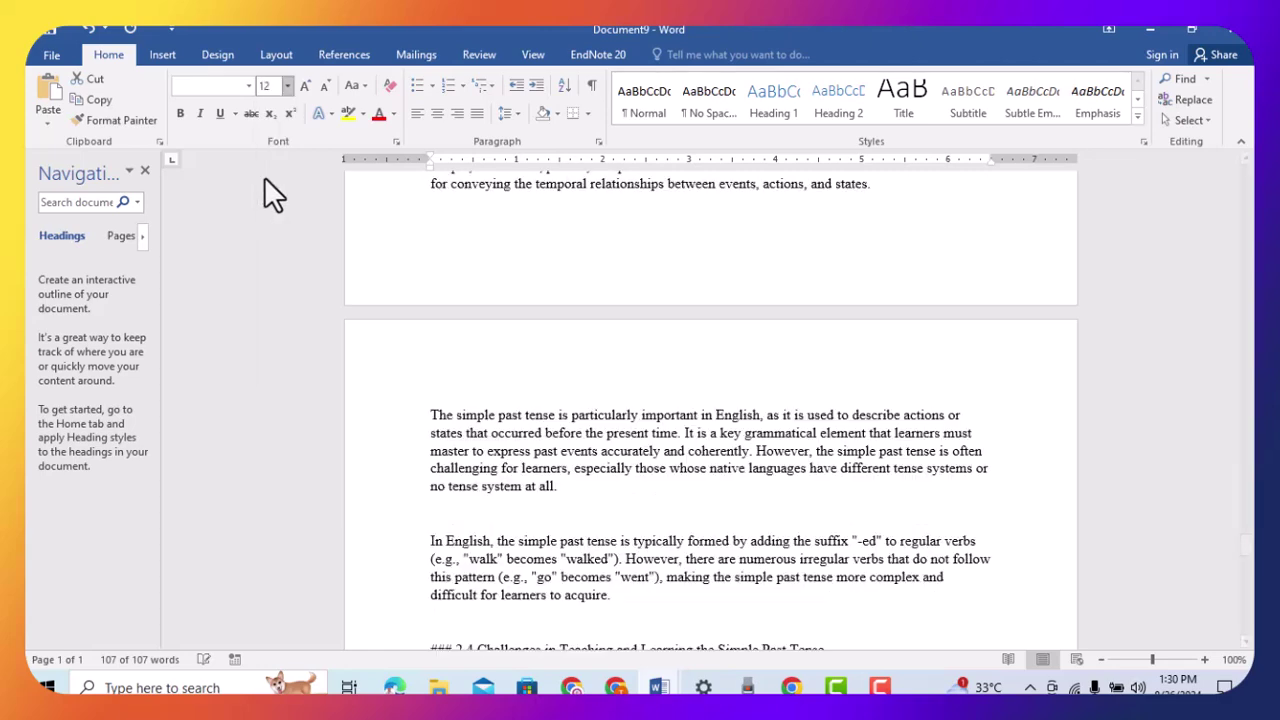
Justify all the text in the document and set its line spacing to 2.0
{"action": "key", "text": "ctrl+a"}
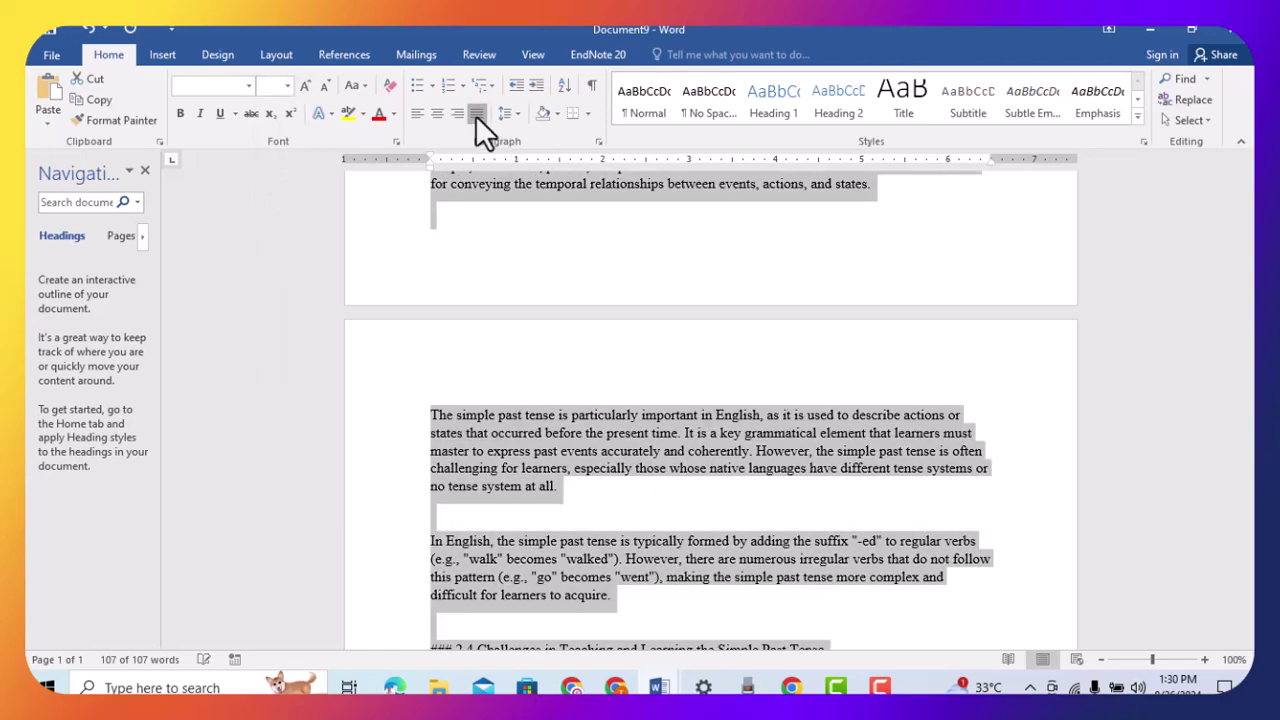
{"action": "left_click", "coordinate": [476, 114]}
{"action": "left_click", "coordinate": [515, 114]}
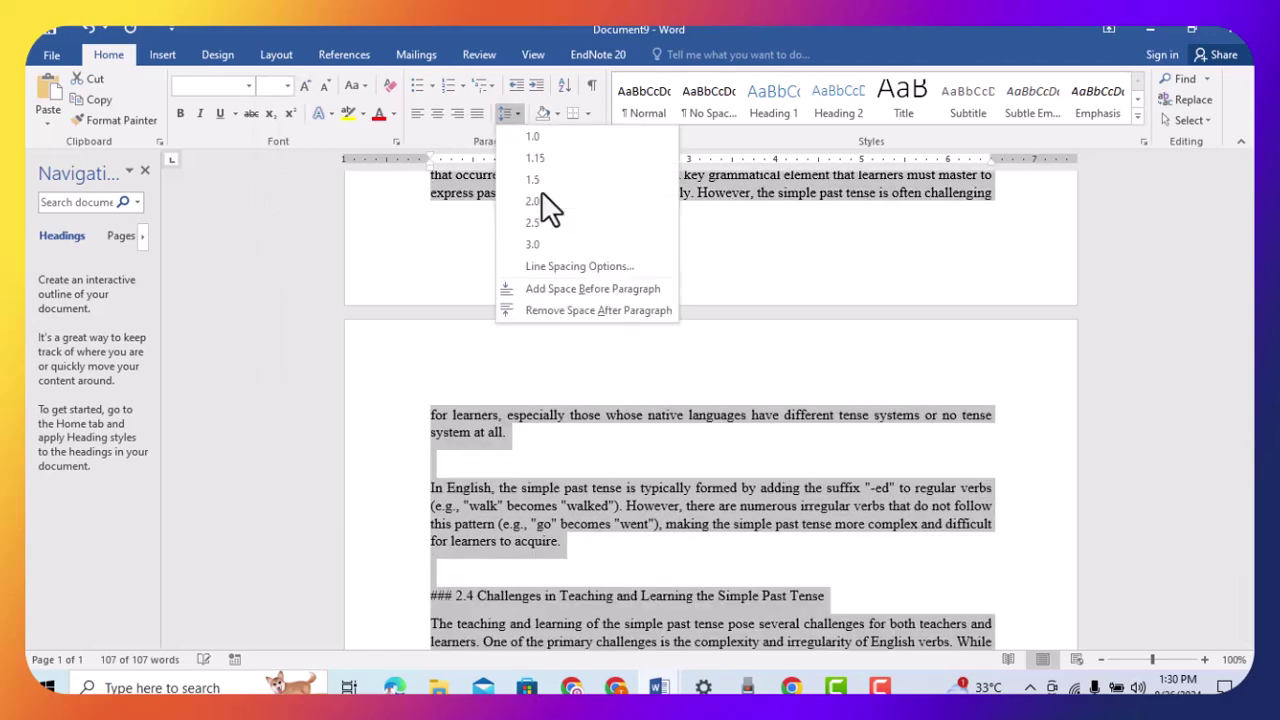
{"action": "left_click", "coordinate": [400, 236]}
{"action": "key", "text": "ctrl+z"}
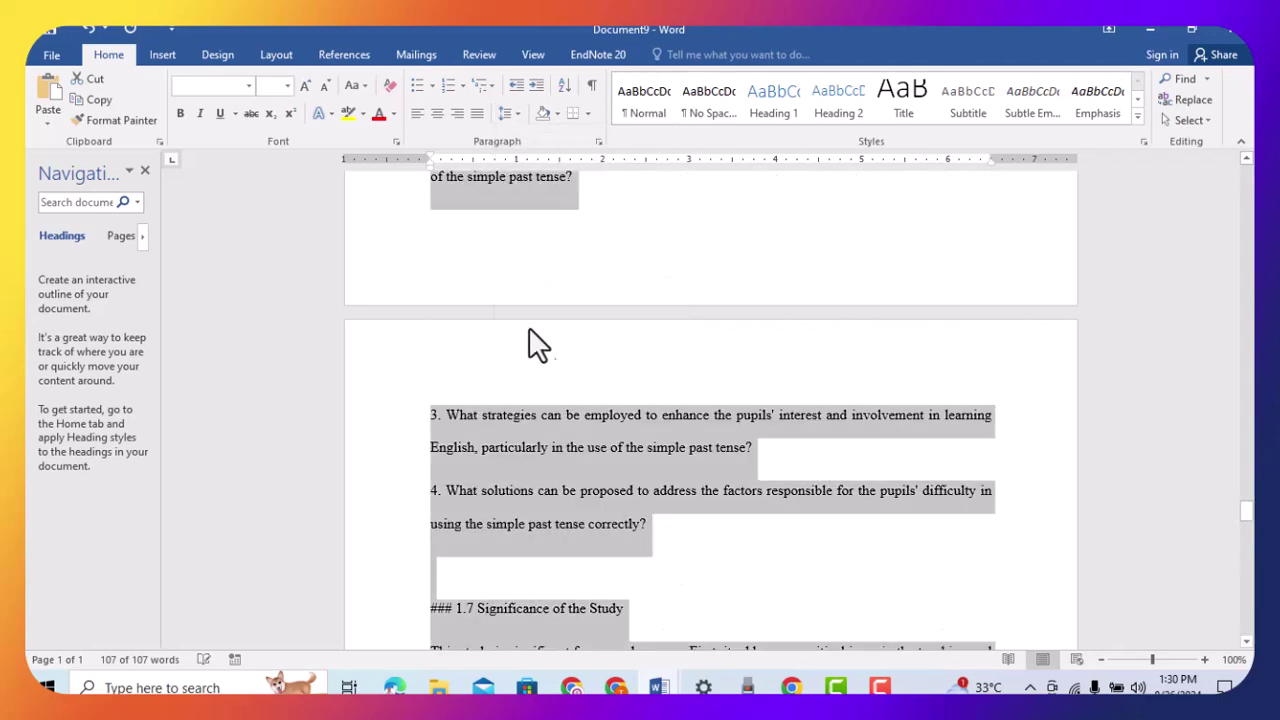
Delete ChatGPT's introductory sentence and the dashes above the Chapter One heading at the start of the document
{"action": "scroll", "coordinate": [1240, 300], "scroll_direction": "up", "scroll_amount": 3}
{"action": "left_click_drag", "start_coordinate": [1250, 490], "coordinate": [1246, 160]}
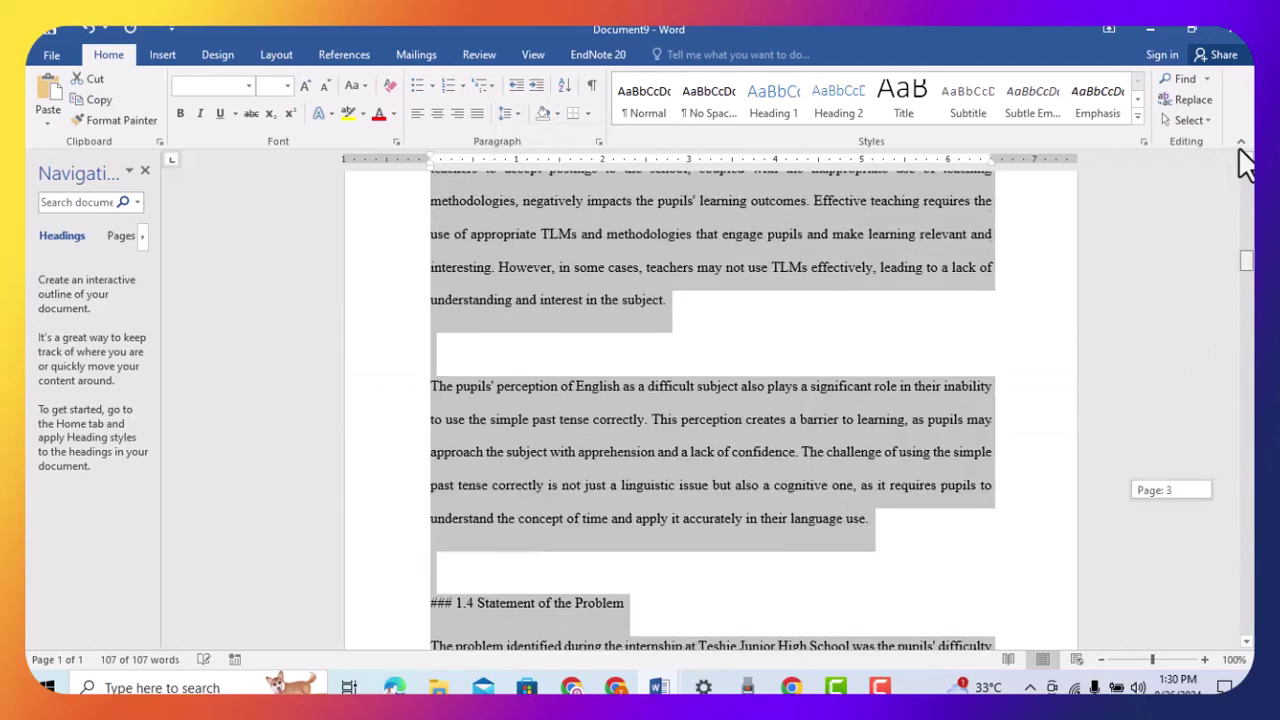
{"action": "left_click_drag", "start_coordinate": [423, 437], "coordinate": [422, 275]}
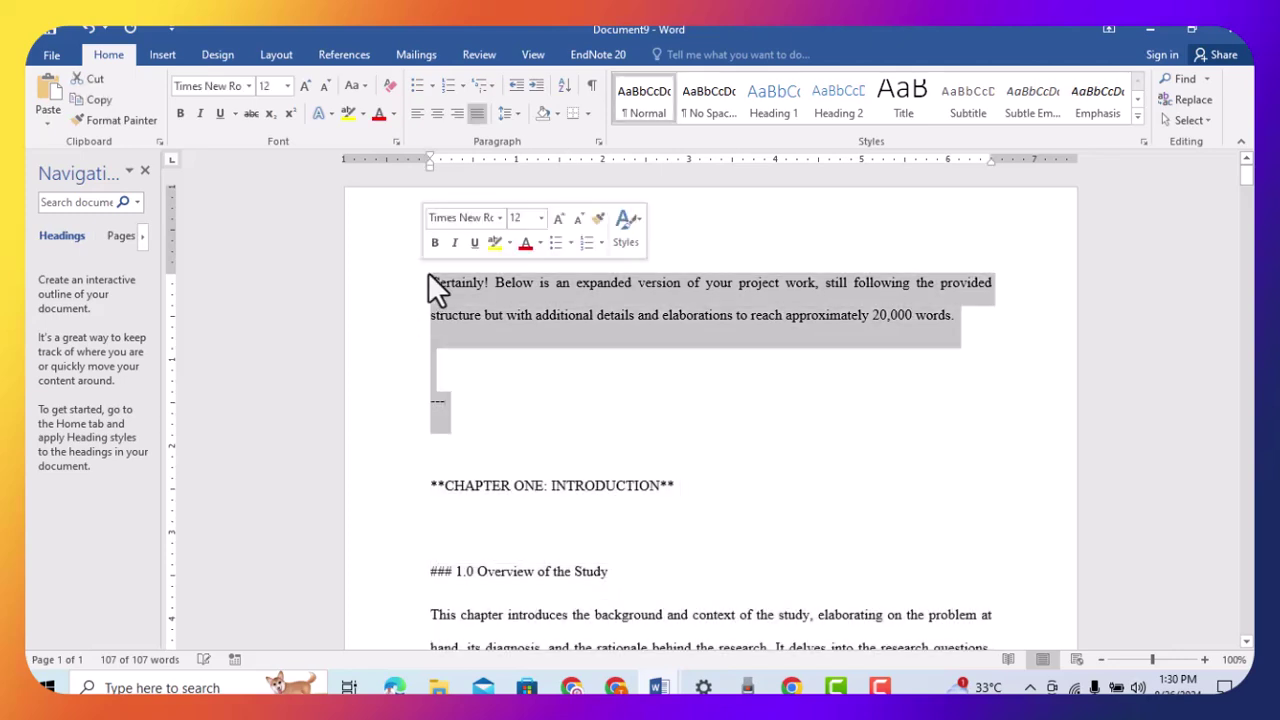
{"action": "key", "text": "Delete"}
Remove every asterisk from the document by replacing all "*" with nothing, including from the beginning
{"action": "left_click_drag", "start_coordinate": [443, 324], "coordinate": [437, 324]}
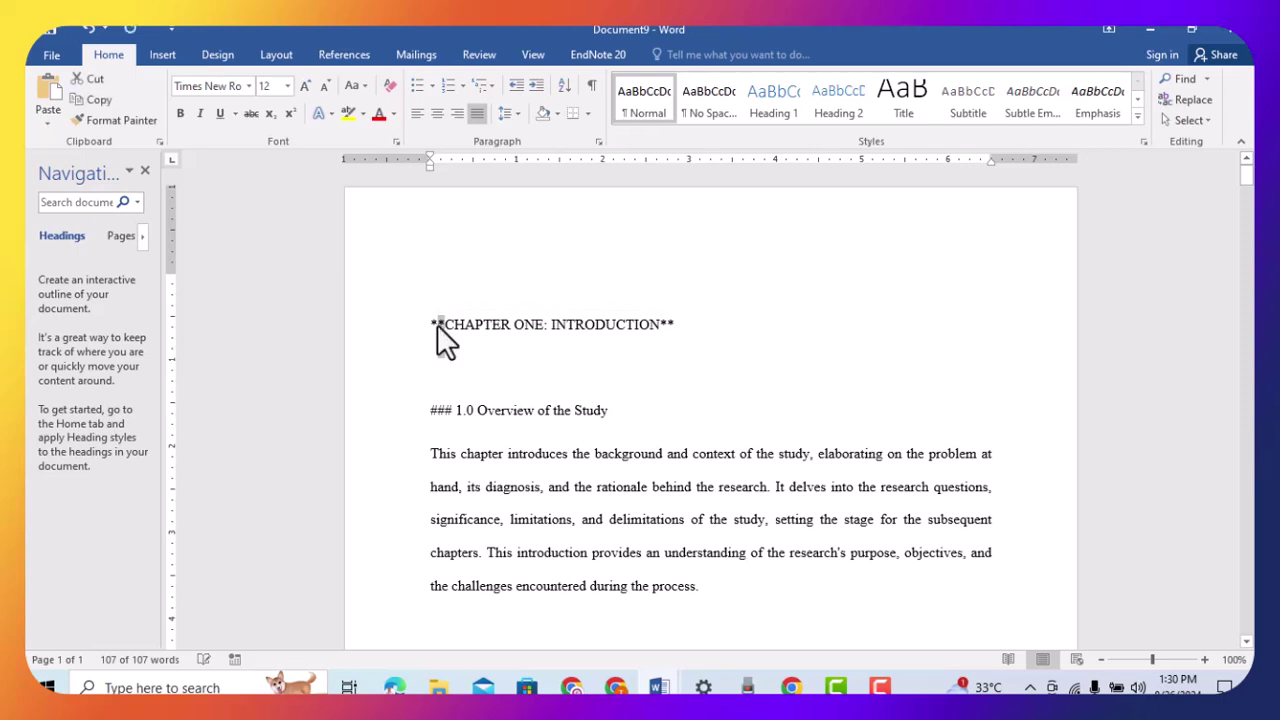
{"action": "key", "text": "ctrl+h"}
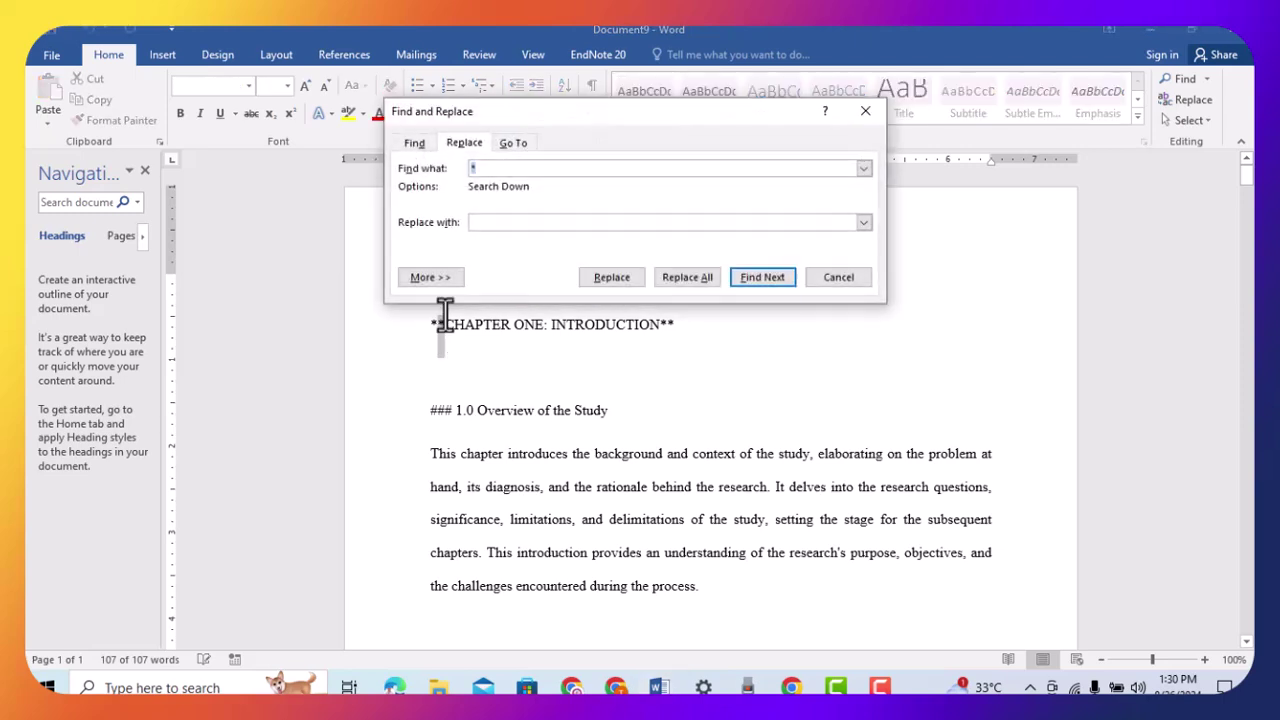
{"action": "left_click", "coordinate": [478, 169]}
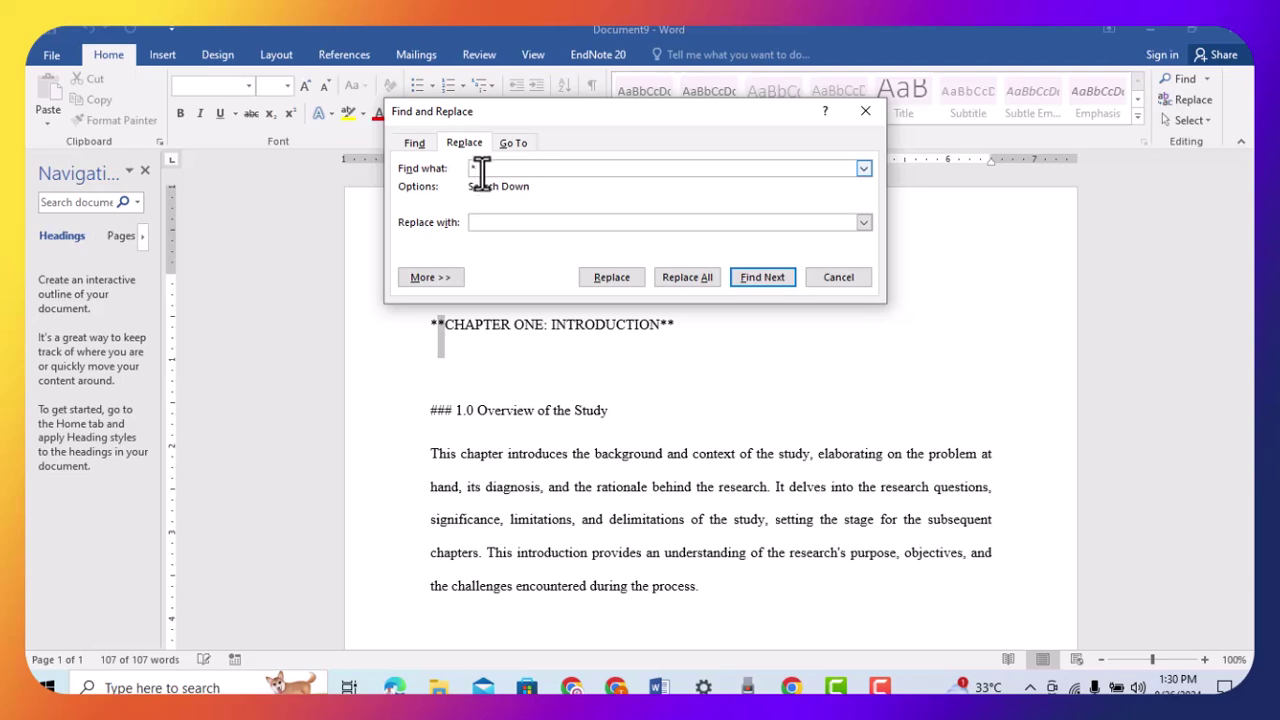
{"action": "left_click", "coordinate": [687, 277]}
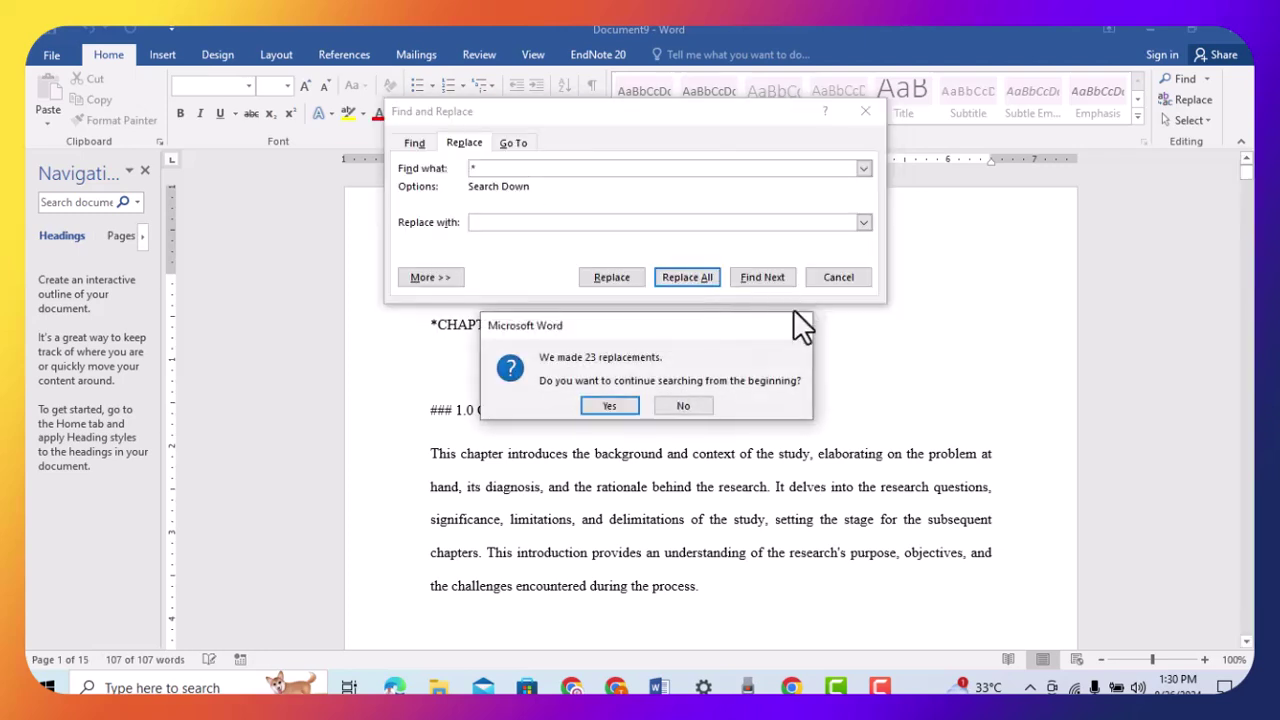
{"action": "left_click", "coordinate": [603, 405]}
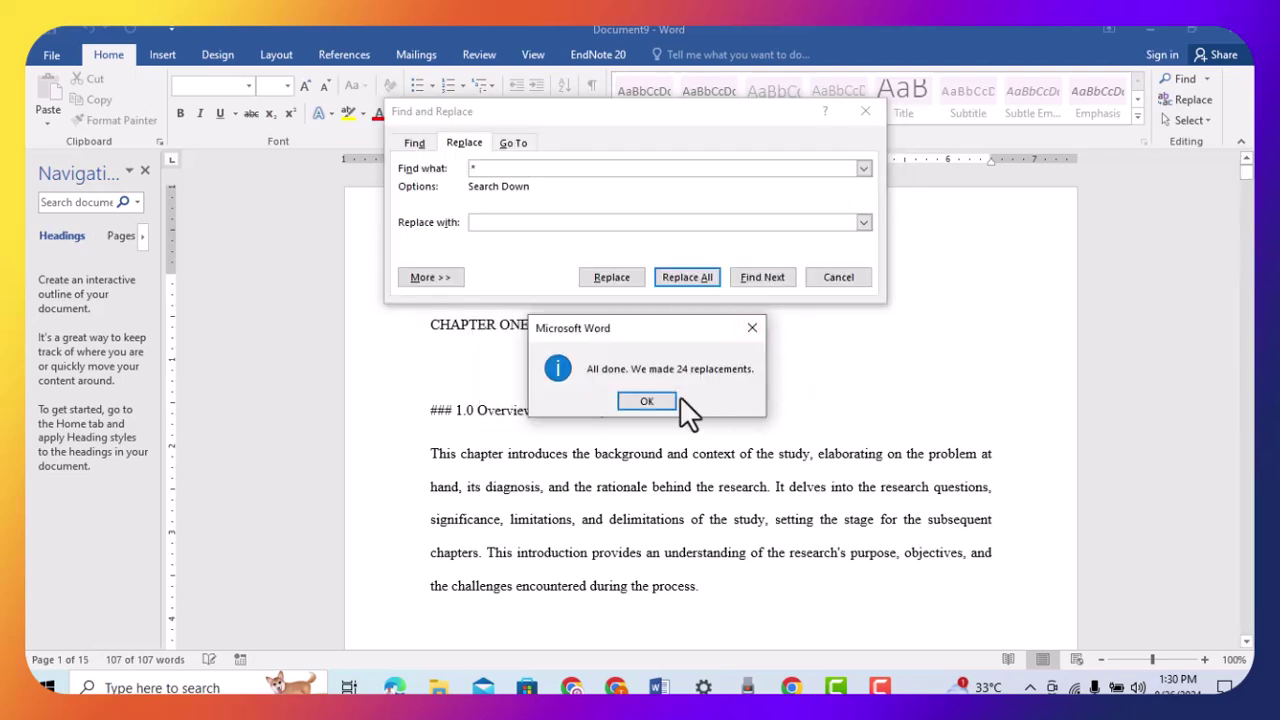
{"action": "left_click", "coordinate": [640, 412]}
{"action": "left_click", "coordinate": [832, 279]}
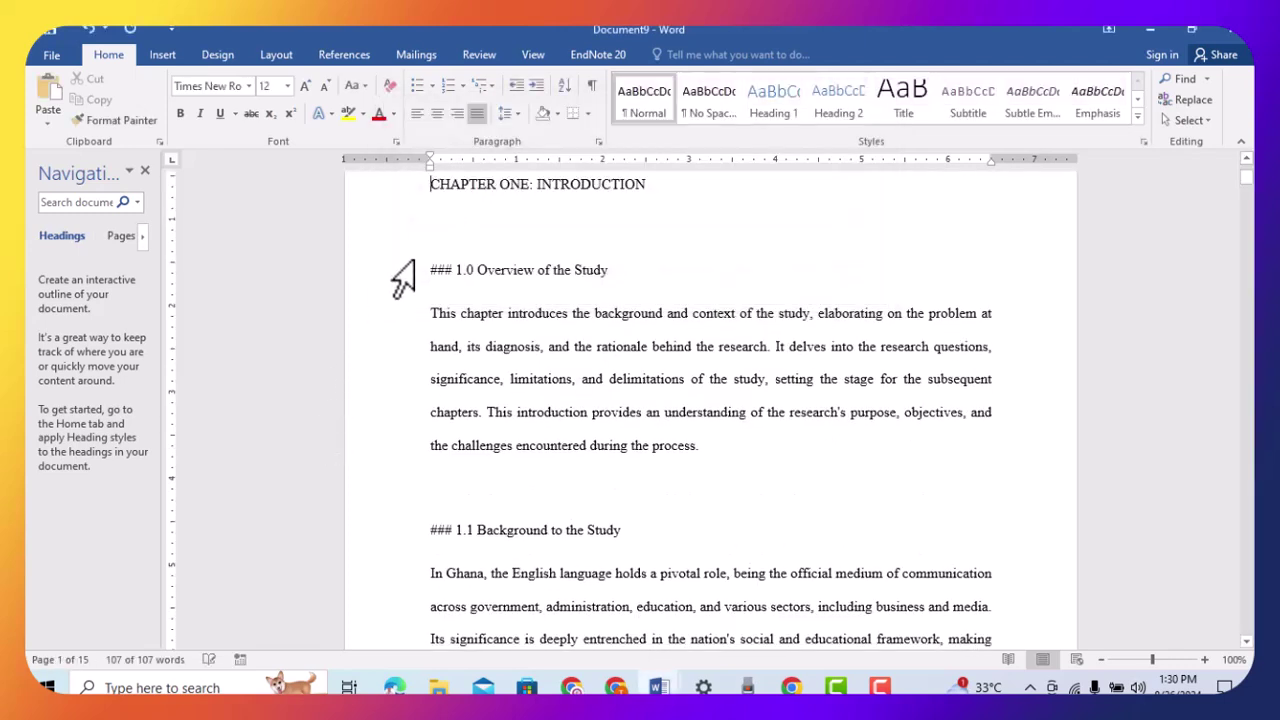
Remove every "#" mark from the document by replacing all occurrences with nothing, including from the beginning
{"action": "double_click", "coordinate": [446, 270]}
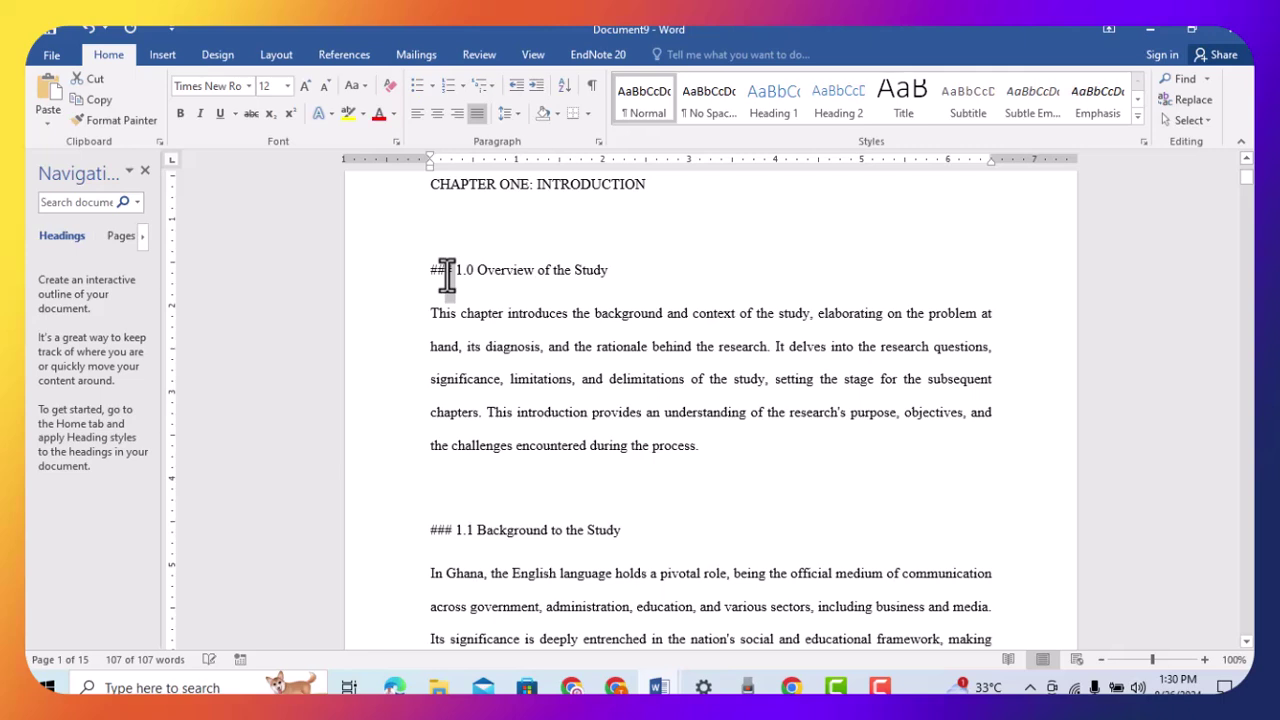
{"action": "key", "text": "ctrl+h"}
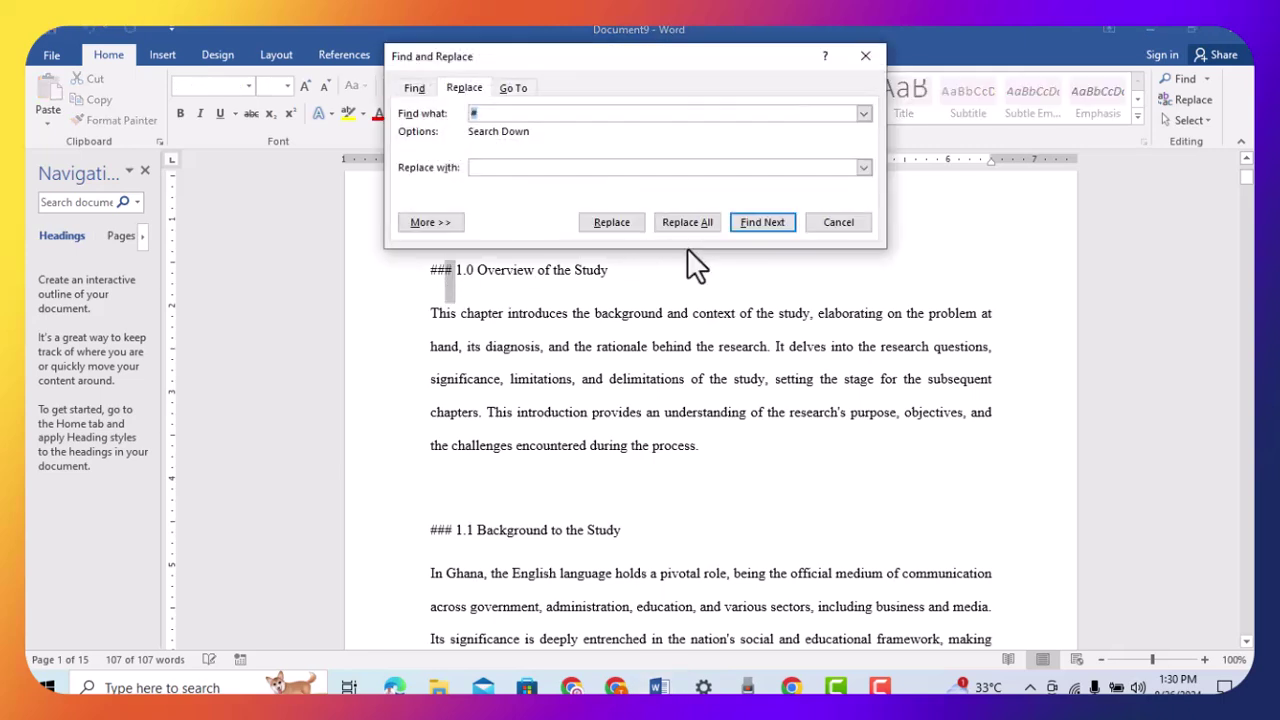
{"action": "left_click", "coordinate": [683, 223]}
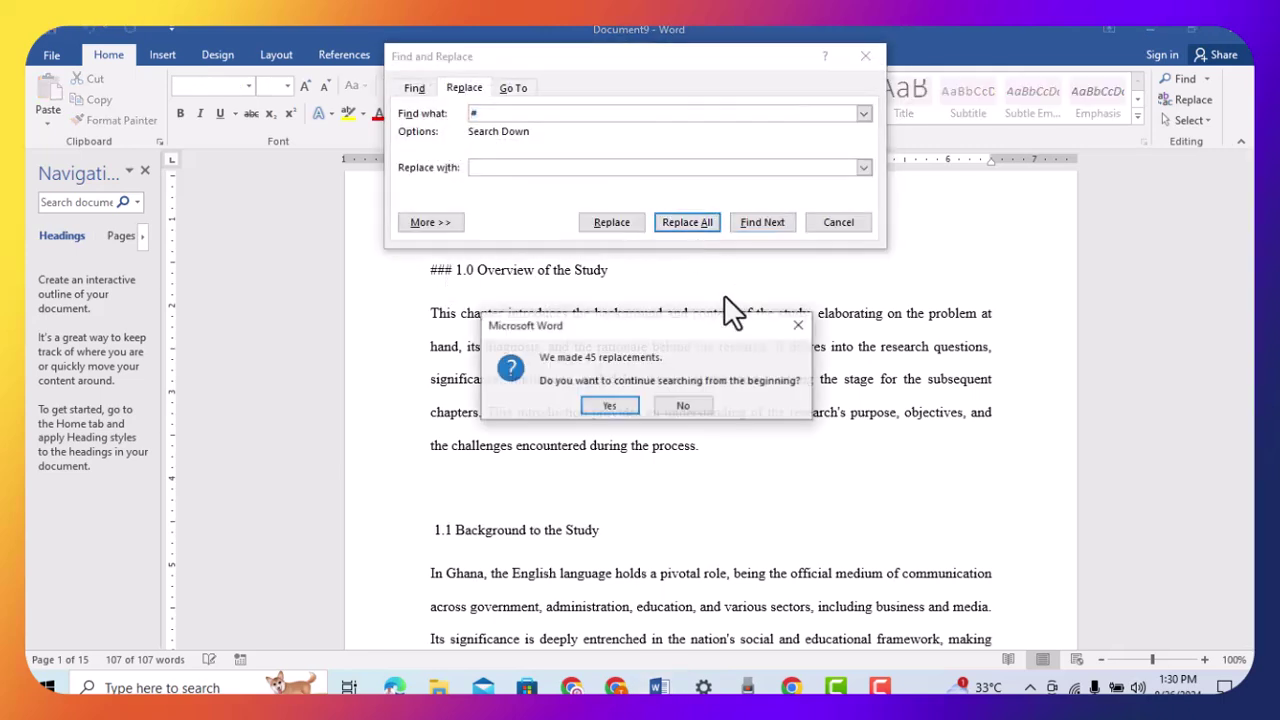
{"action": "left_click", "coordinate": [622, 408]}
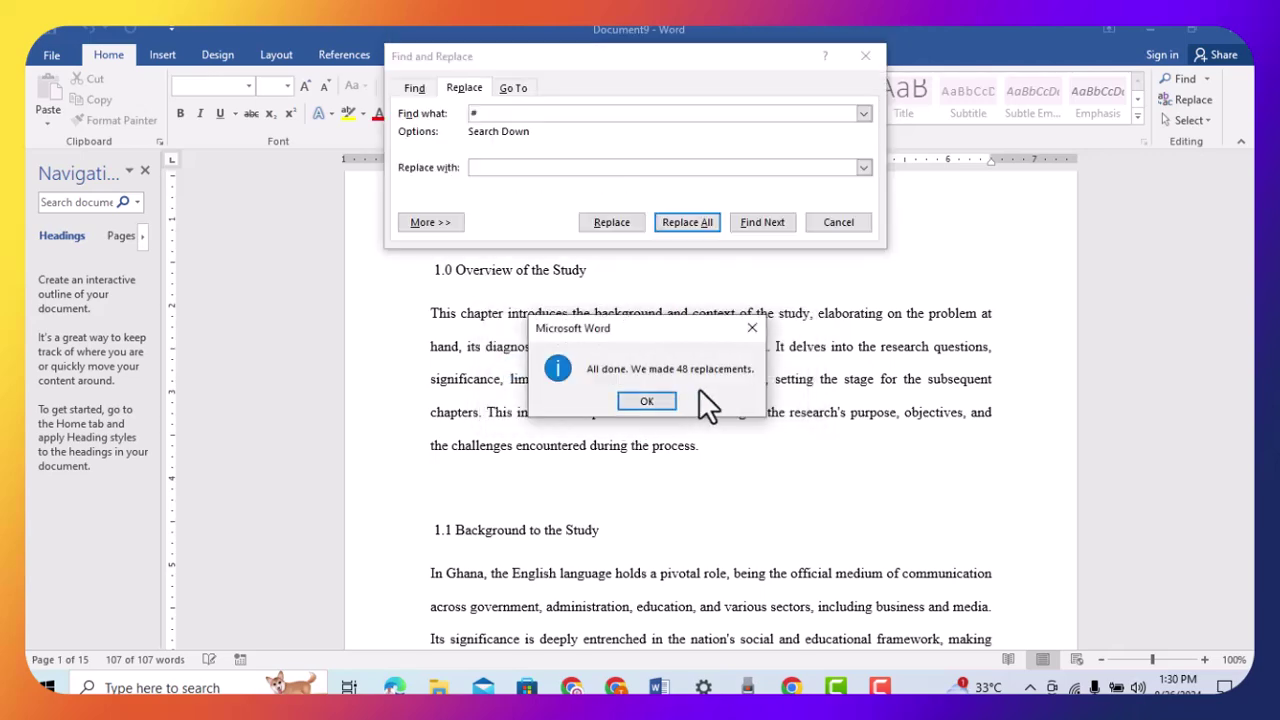
{"action": "left_click", "coordinate": [655, 401]}
{"action": "left_click", "coordinate": [838, 224]}
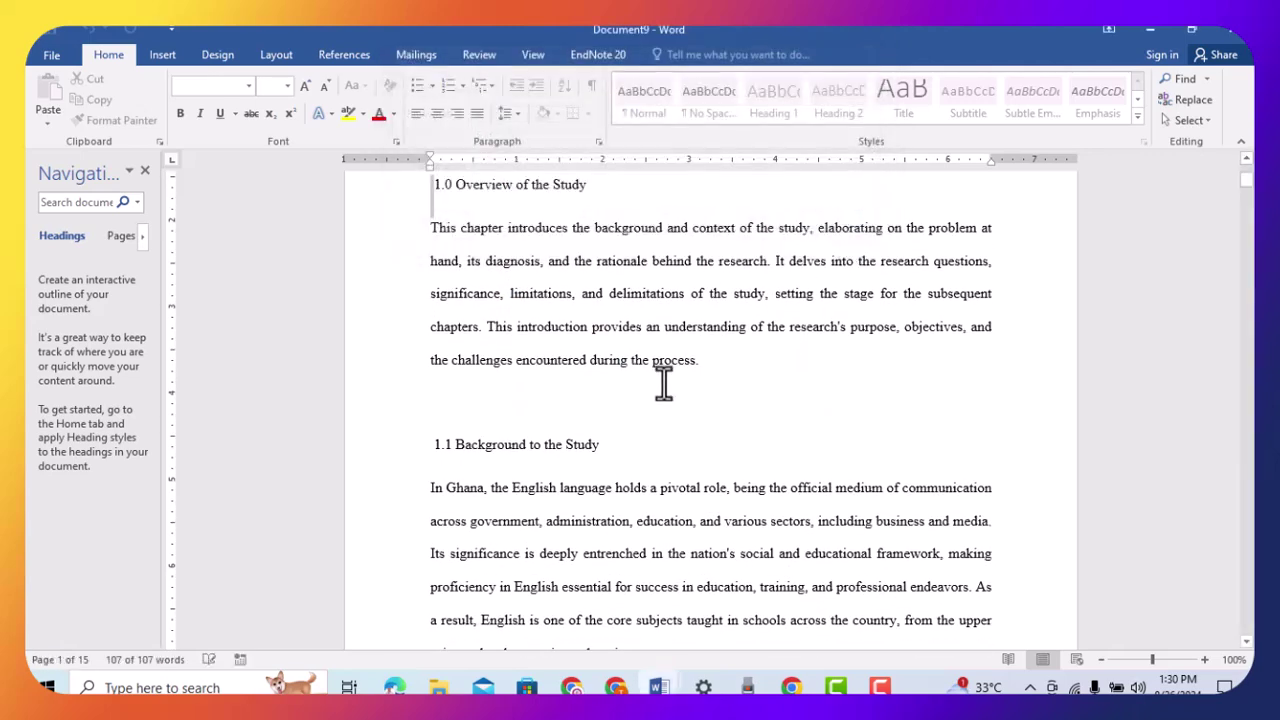
Split the Chapter One heading into "CHAPTER ONE" and "INTRODUCTION" on separate lines without the colon, and make both bold and centred
{"action": "scroll", "coordinate": [655, 393], "scroll_direction": "up", "scroll_amount": 3}
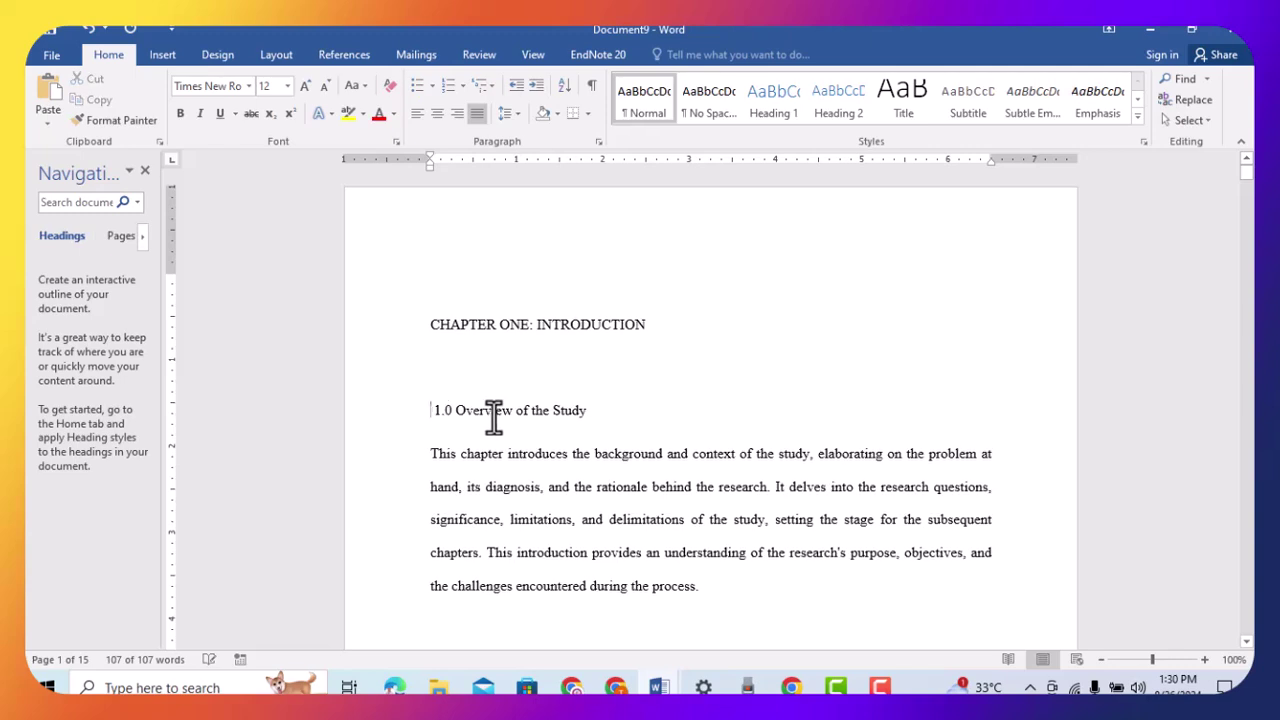
{"action": "left_click", "coordinate": [680, 335]}
{"action": "left_click", "coordinate": [536, 330]}
{"action": "key", "text": "BackSpace"}
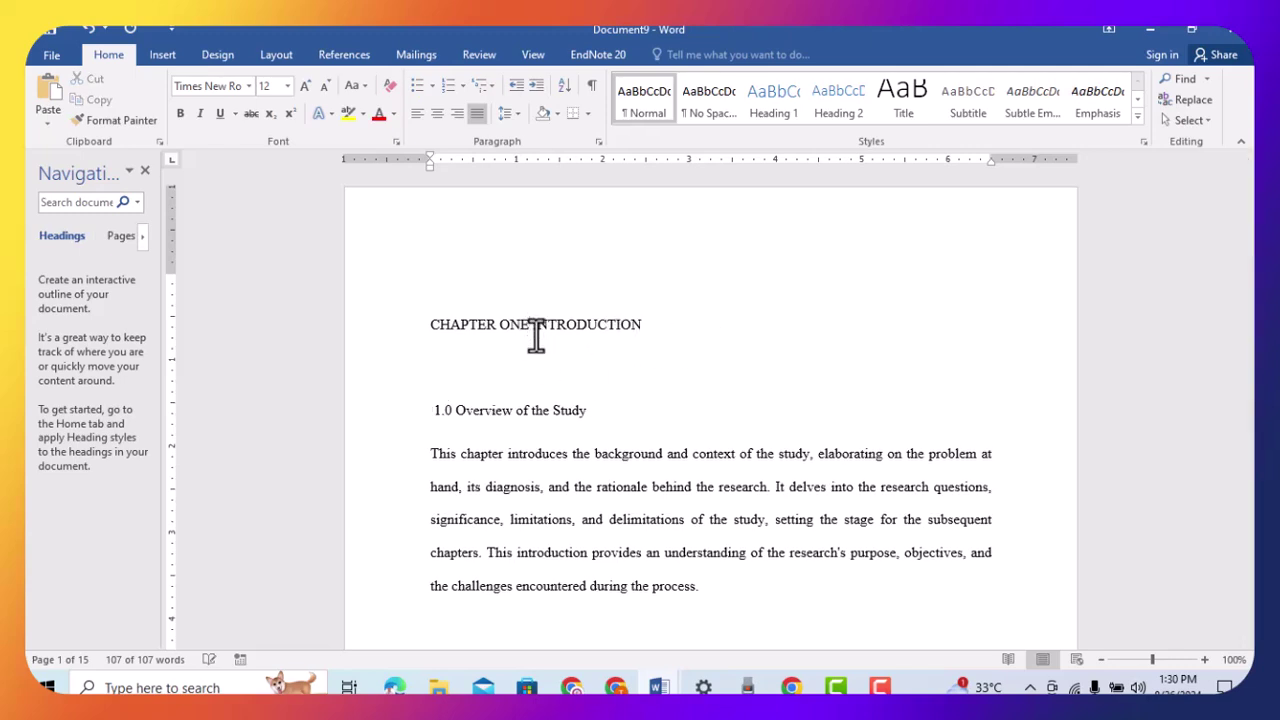
{"action": "key", "text": "Return"}
{"action": "left_click_drag", "start_coordinate": [545, 372], "coordinate": [383, 345]}
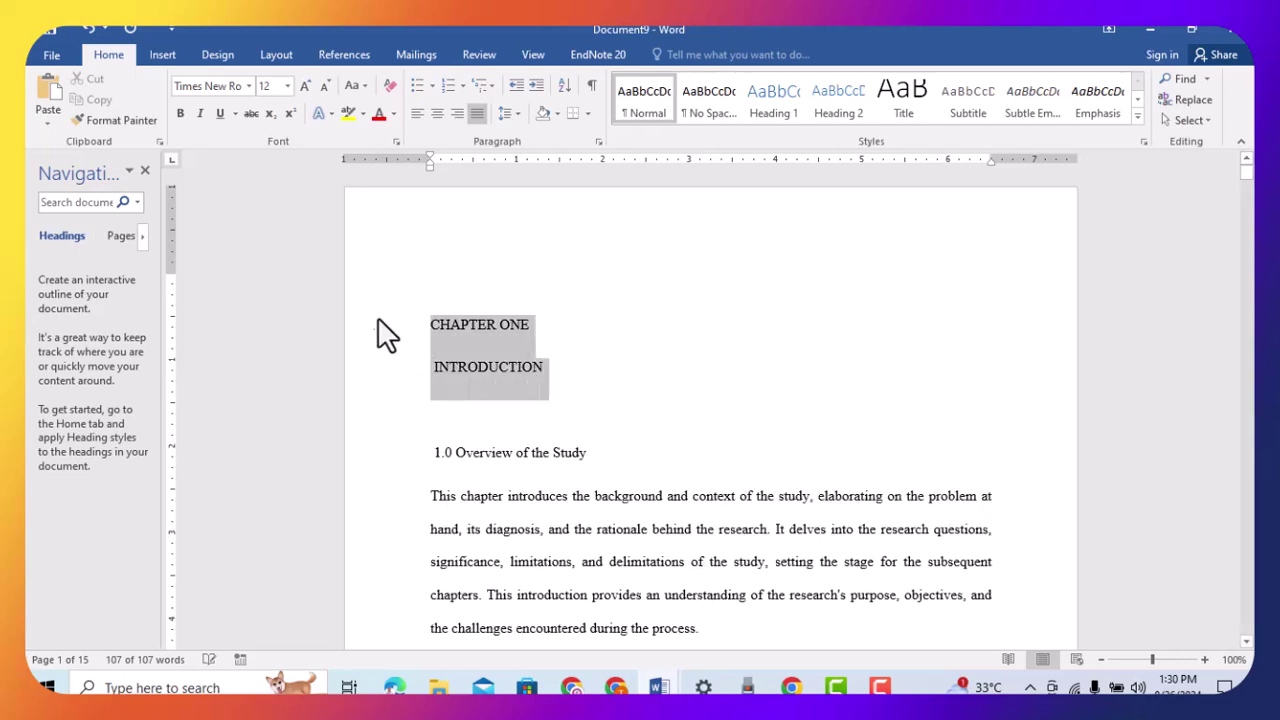
{"action": "key", "text": "ctrl+b"}
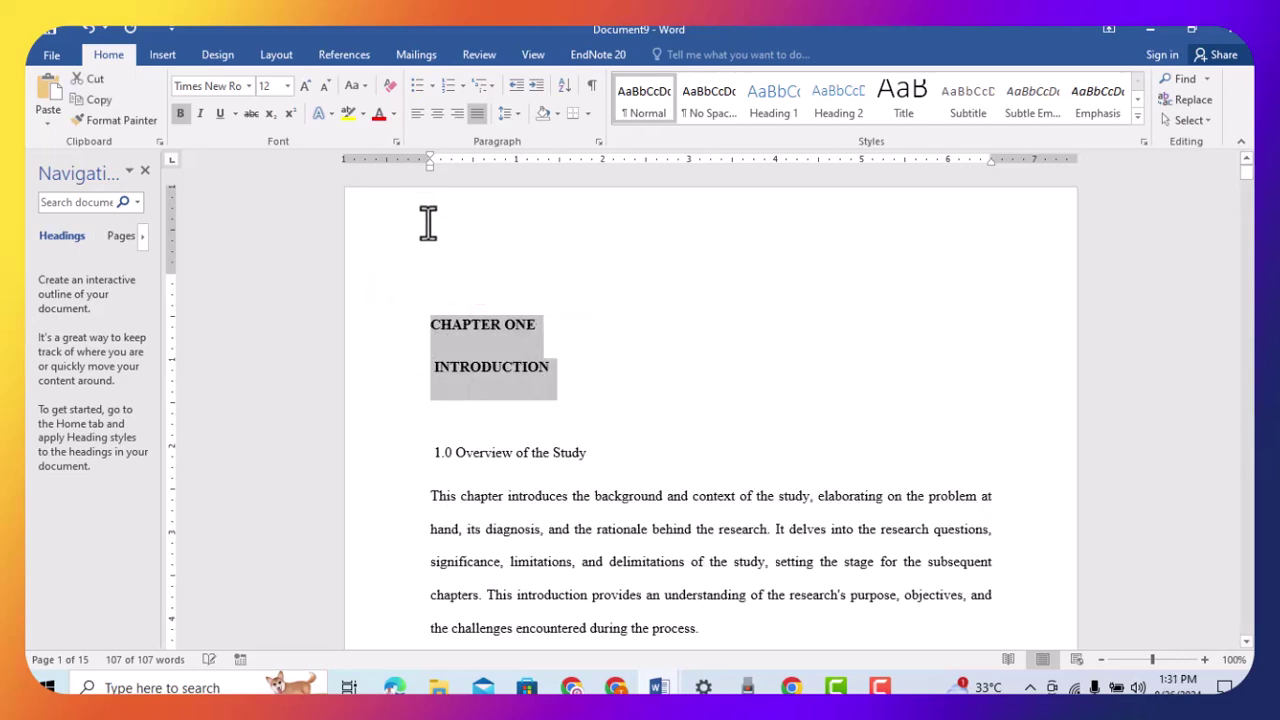
Bold the heading "1.0 Overview of the Study" and delete the blank line above it
{"action": "left_click_drag", "start_coordinate": [590, 455], "coordinate": [402, 475]}
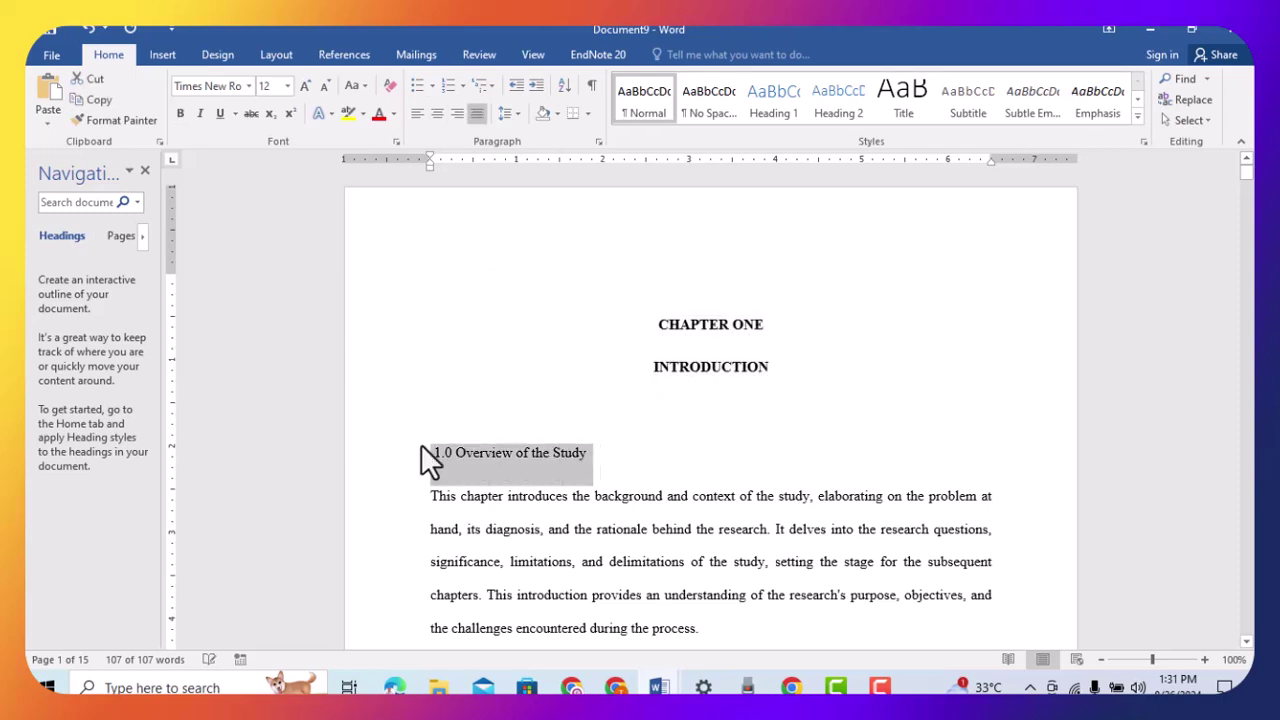
{"action": "key", "text": "ctrl+b"}
{"action": "left_click", "coordinate": [571, 425]}
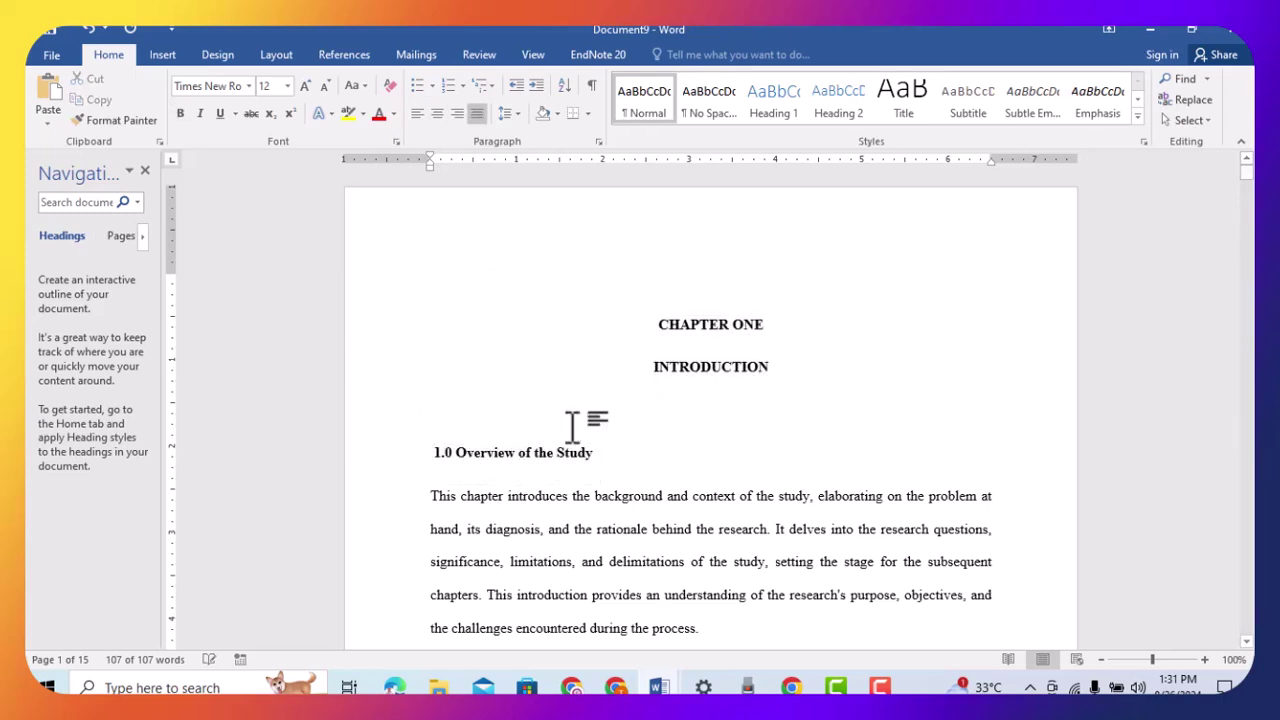
{"action": "key", "text": "BackSpace"}
Delete the blank line above "1.1 Background to the Study" and make that heading bold
{"action": "scroll", "coordinate": [600, 570], "scroll_direction": "down", "scroll_amount": 3}
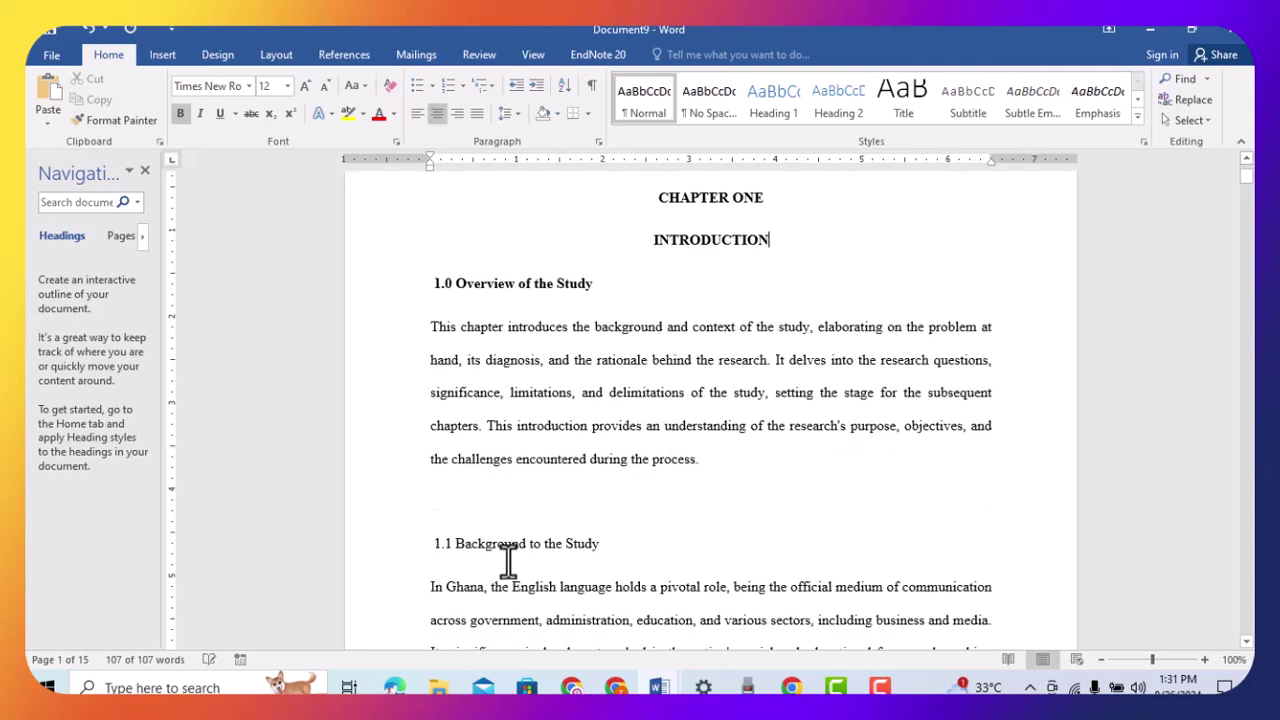
{"action": "left_click", "coordinate": [494, 517]}
{"action": "key", "text": "BackSpace"}
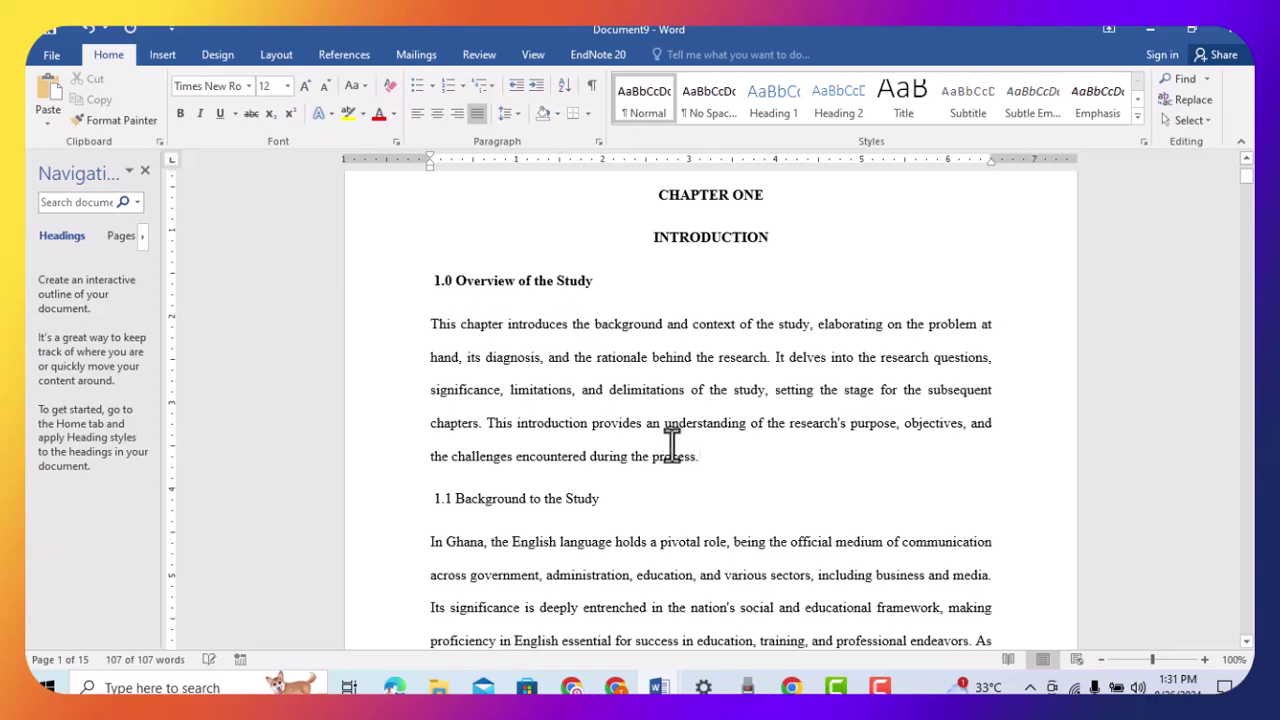
{"action": "left_click_drag", "start_coordinate": [602, 501], "coordinate": [426, 500]}
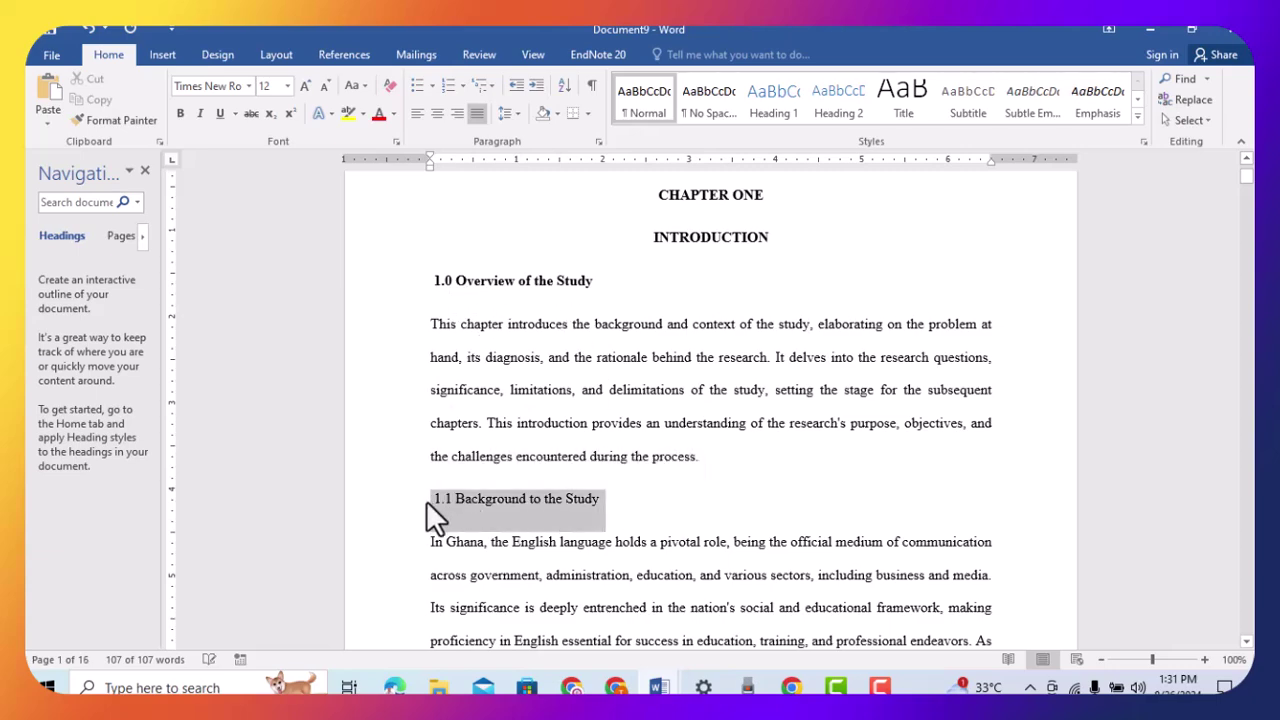
{"action": "key", "text": "ctrl+b"}
Delete the blank lines between the paragraphs of section 1.1, down to the paragraph introducing Teshie Junior High School
{"action": "scroll", "coordinate": [641, 488], "scroll_direction": "down", "scroll_amount": 2}
{"action": "left_click", "coordinate": [729, 458]}
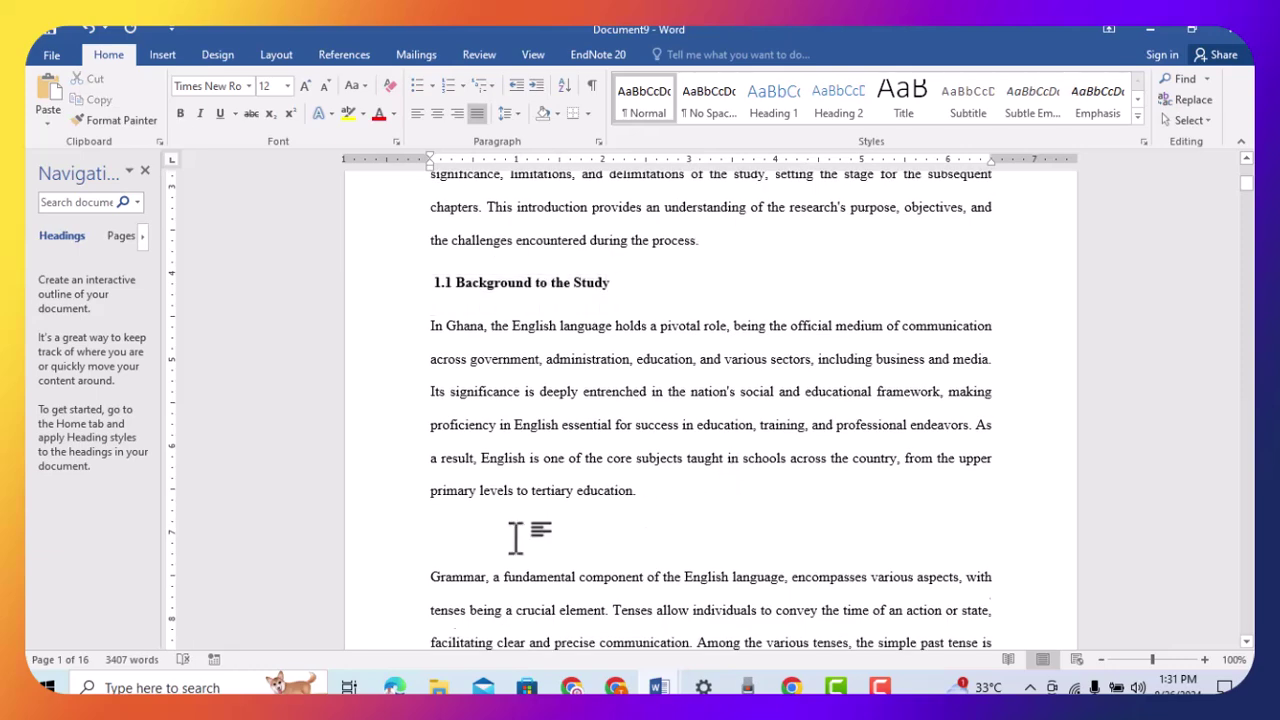
{"action": "scroll", "coordinate": [515, 538], "scroll_direction": "down", "scroll_amount": 6}
{"action": "left_click", "coordinate": [500, 324]}
{"action": "key", "text": "BackSpace"}
{"action": "scroll", "coordinate": [520, 500], "scroll_direction": "down", "scroll_amount": 1}
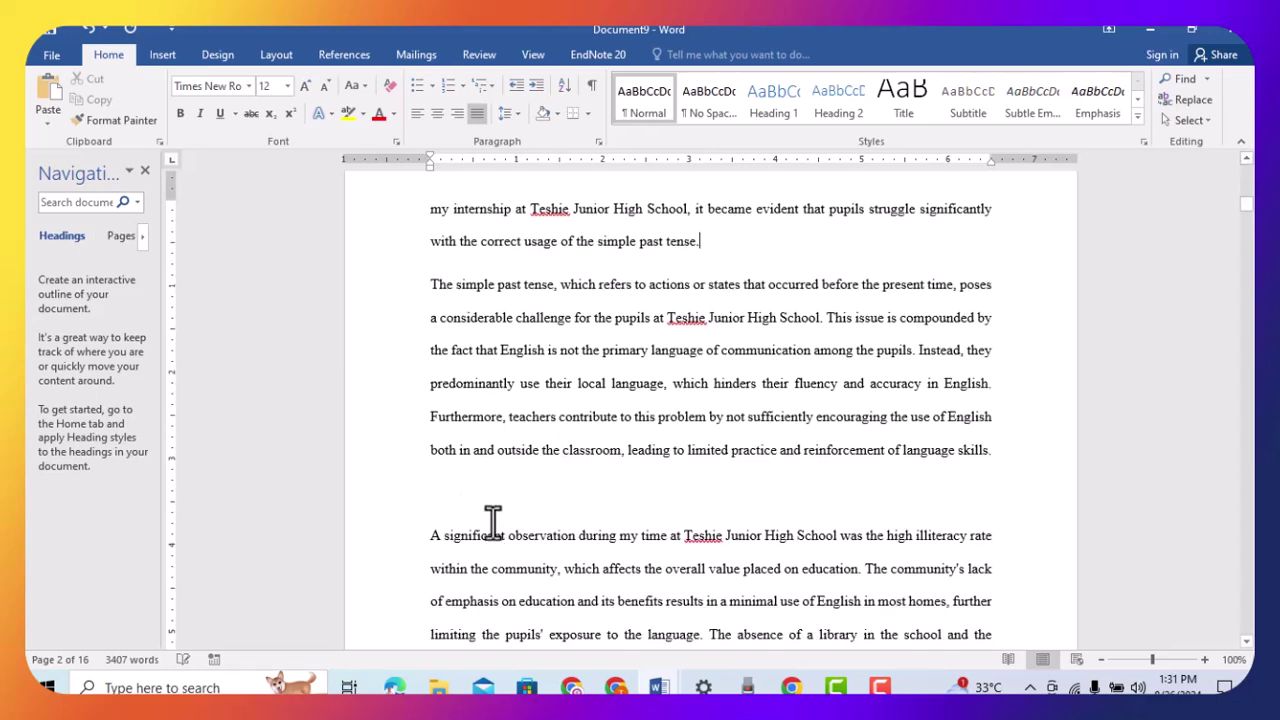
{"action": "key", "text": "BackSpace"}
{"action": "scroll", "coordinate": [500, 512], "scroll_direction": "down", "scroll_amount": 3}
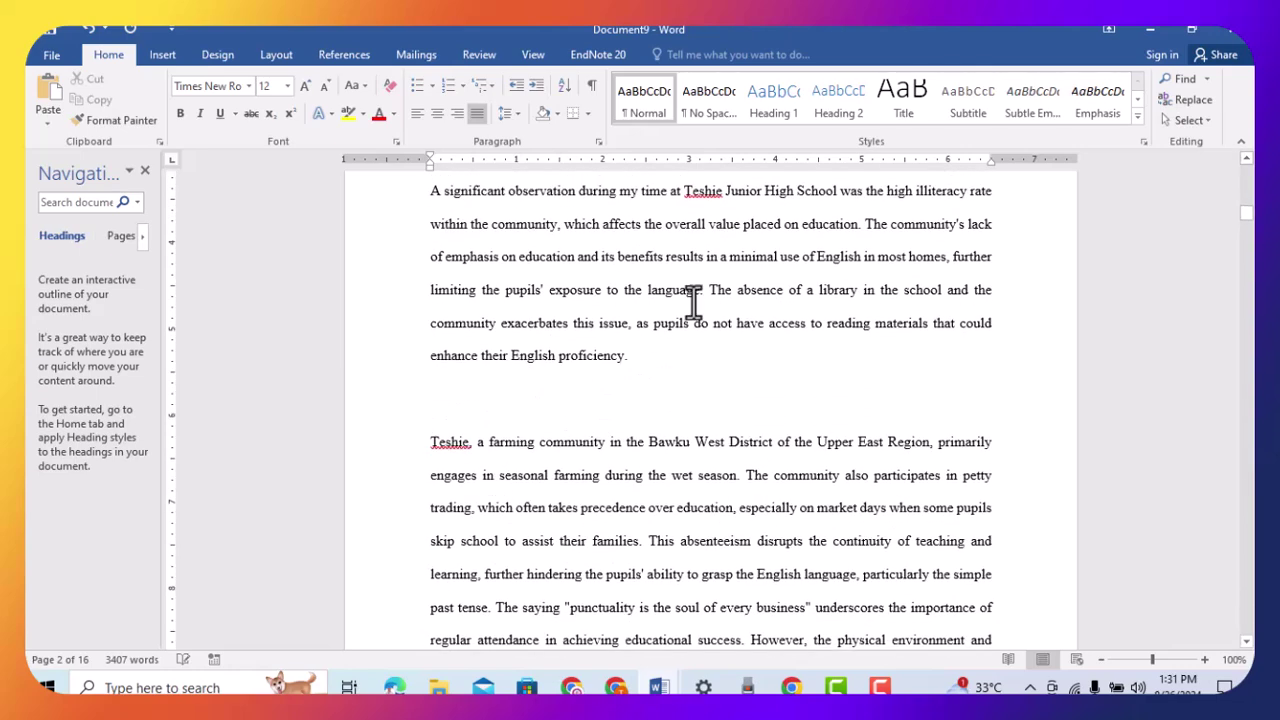
{"action": "key", "text": "BackSpace"}
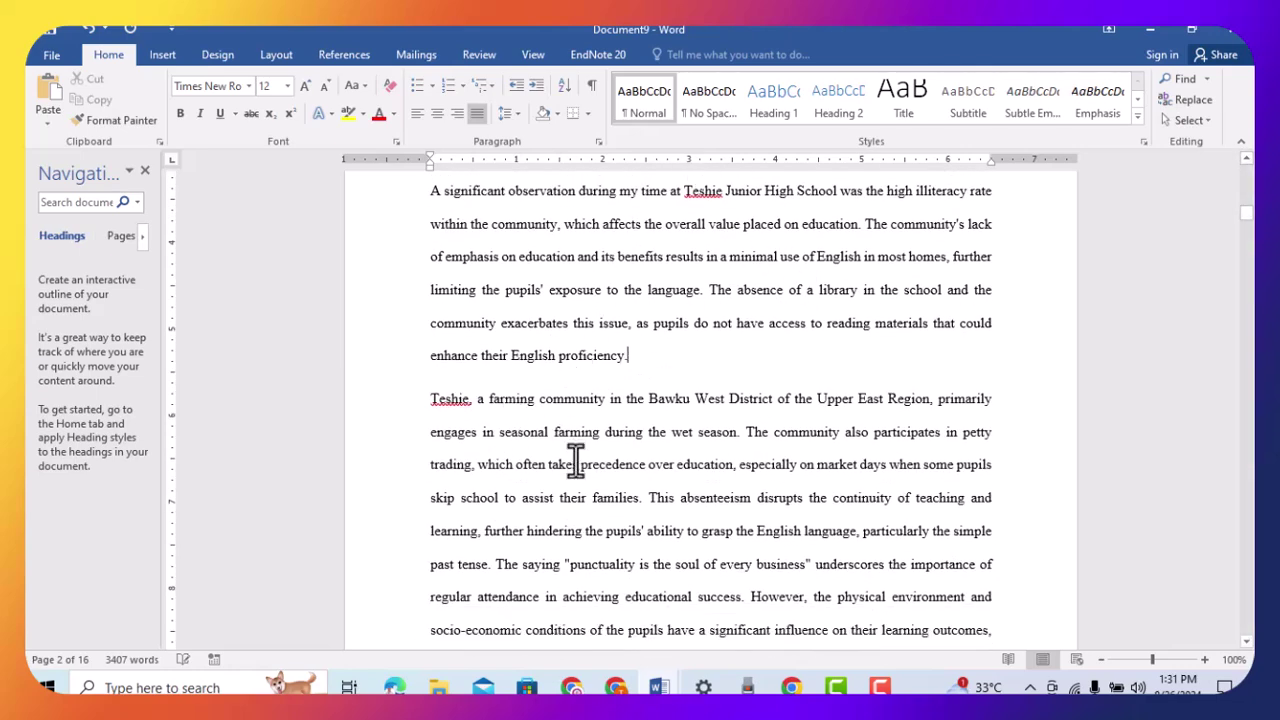
{"action": "scroll", "coordinate": [574, 451], "scroll_direction": "down", "scroll_amount": 3}
{"action": "scroll", "coordinate": [504, 487], "scroll_direction": "down", "scroll_amount": 2}
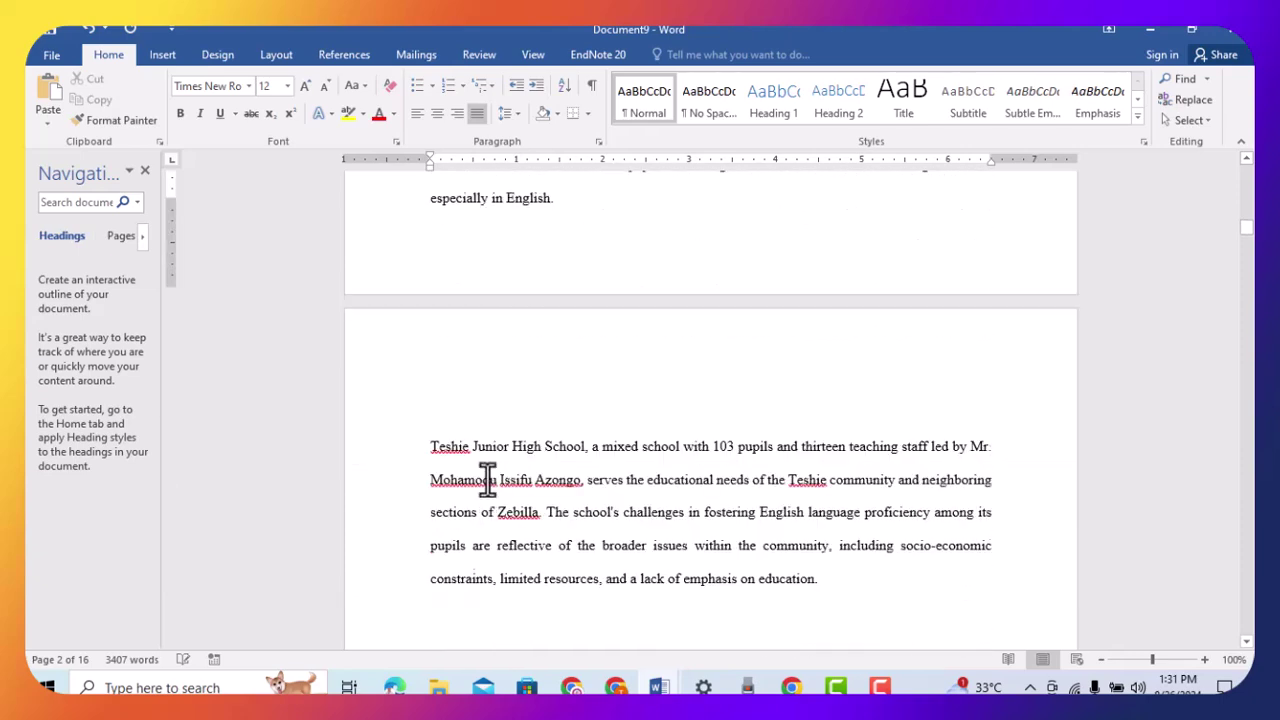
{"action": "left_click", "coordinate": [490, 408]}
{"action": "key", "text": "BackSpace"}
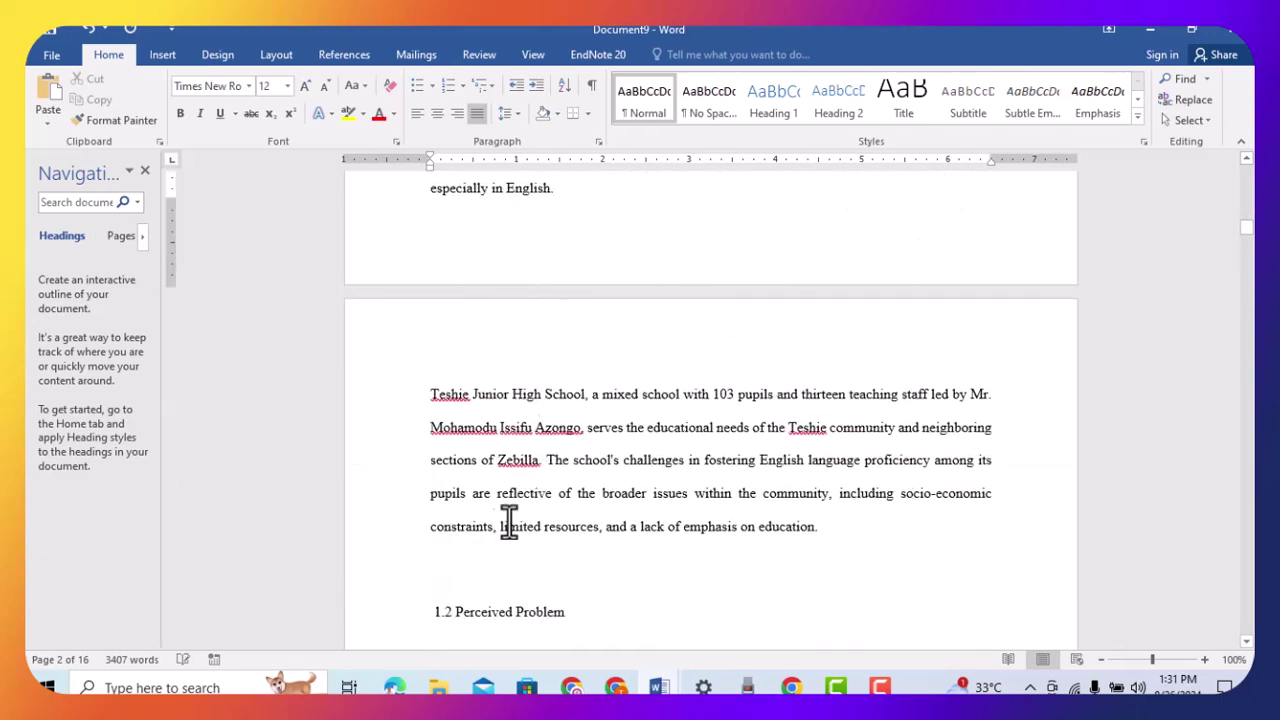
Delete the blank line above "1.2 Perceived Problem" and make that heading bold
{"action": "scroll", "coordinate": [518, 512], "scroll_direction": "down", "scroll_amount": 2}
{"action": "left_click", "coordinate": [517, 449]}
{"action": "key", "text": "BackSpace"}
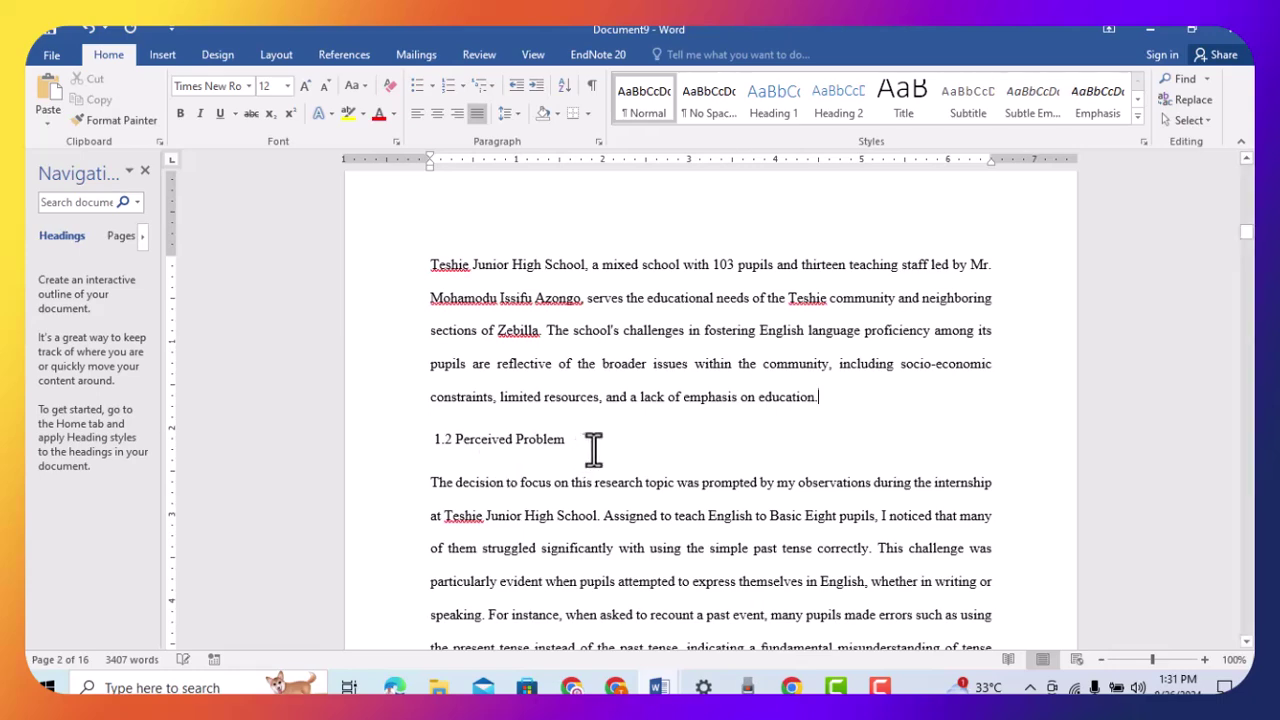
{"action": "left_click_drag", "start_coordinate": [431, 449], "coordinate": [432, 446]}
{"action": "left_click", "coordinate": [445, 415]}
{"action": "left_click", "coordinate": [445, 415]}
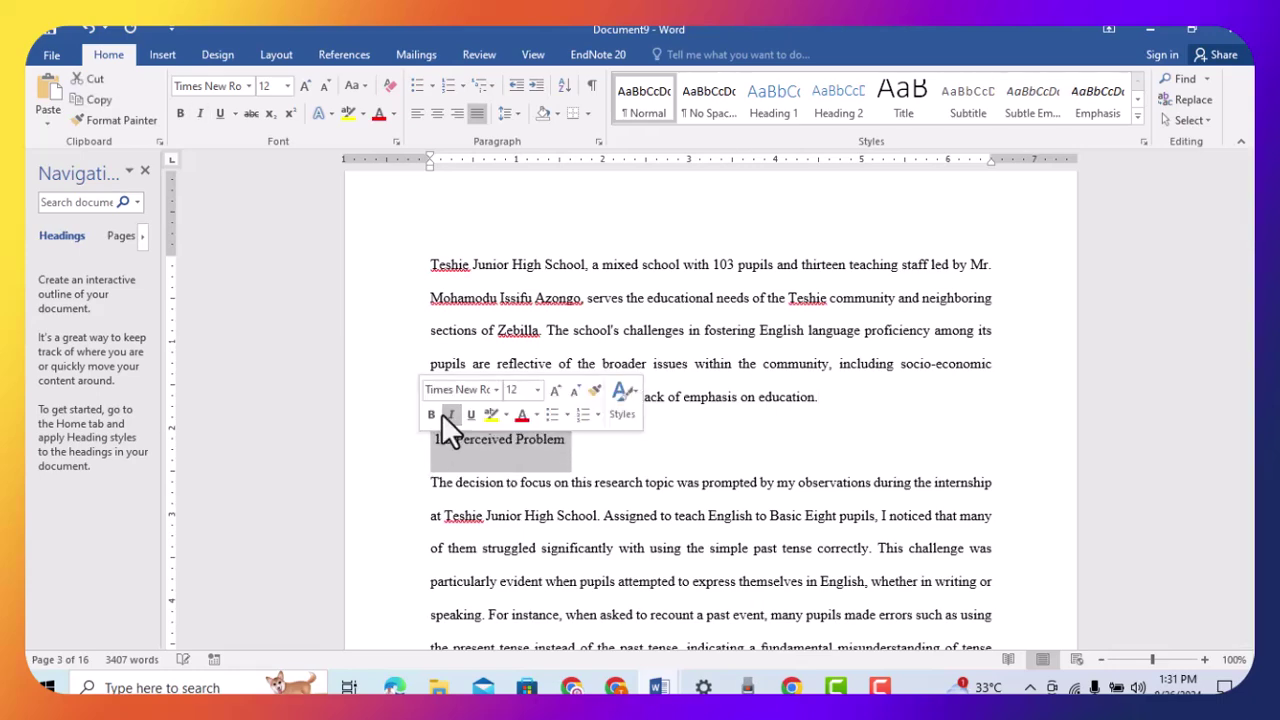
{"action": "left_click", "coordinate": [431, 414]}
{"action": "left_click", "coordinate": [574, 518]}
Delete the blank lines between the paragraphs of section 1.2, down to the paragraph on teaching methods
{"action": "scroll", "coordinate": [634, 506], "scroll_direction": "down", "scroll_amount": 6}
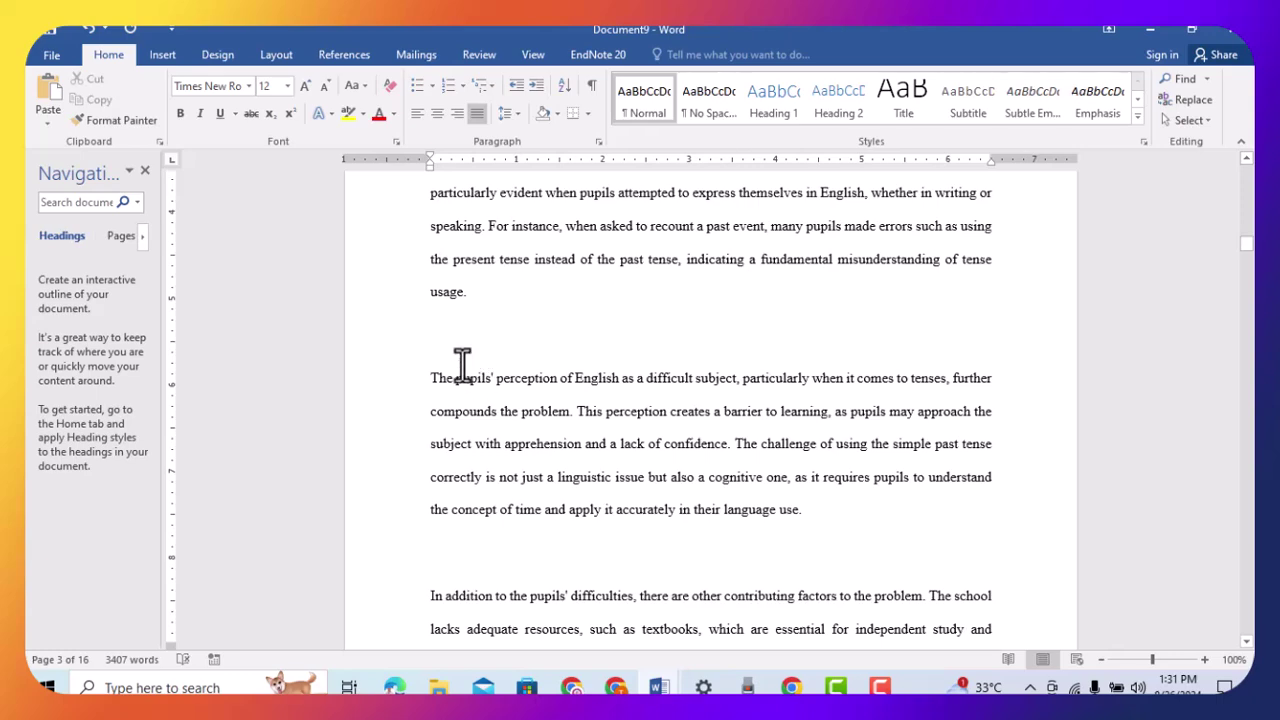
{"action": "key", "text": "BackSpace"}
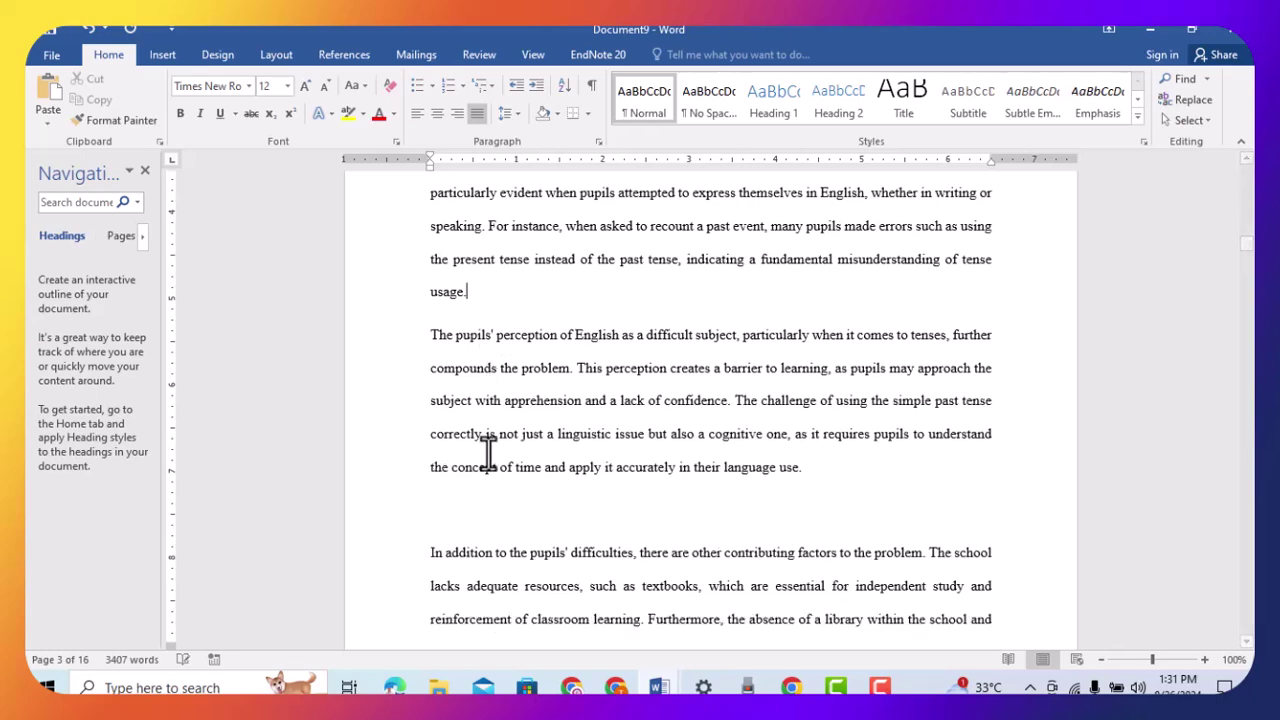
{"action": "left_click", "coordinate": [468, 505]}
{"action": "key", "text": "BackSpace"}
{"action": "scroll", "coordinate": [537, 494], "scroll_direction": "down", "scroll_amount": 5}
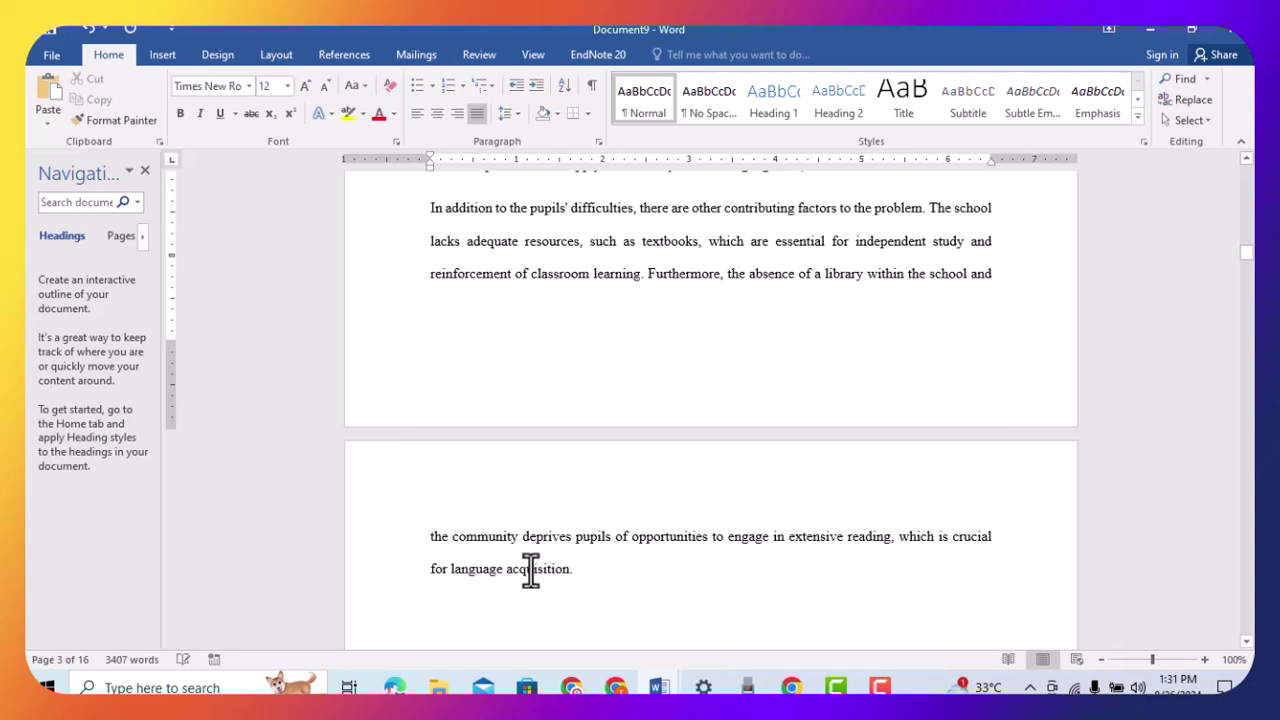
{"action": "scroll", "coordinate": [530, 570], "scroll_direction": "down", "scroll_amount": 2}
{"action": "left_click", "coordinate": [530, 488]}
{"action": "key", "text": "BackSpace"}
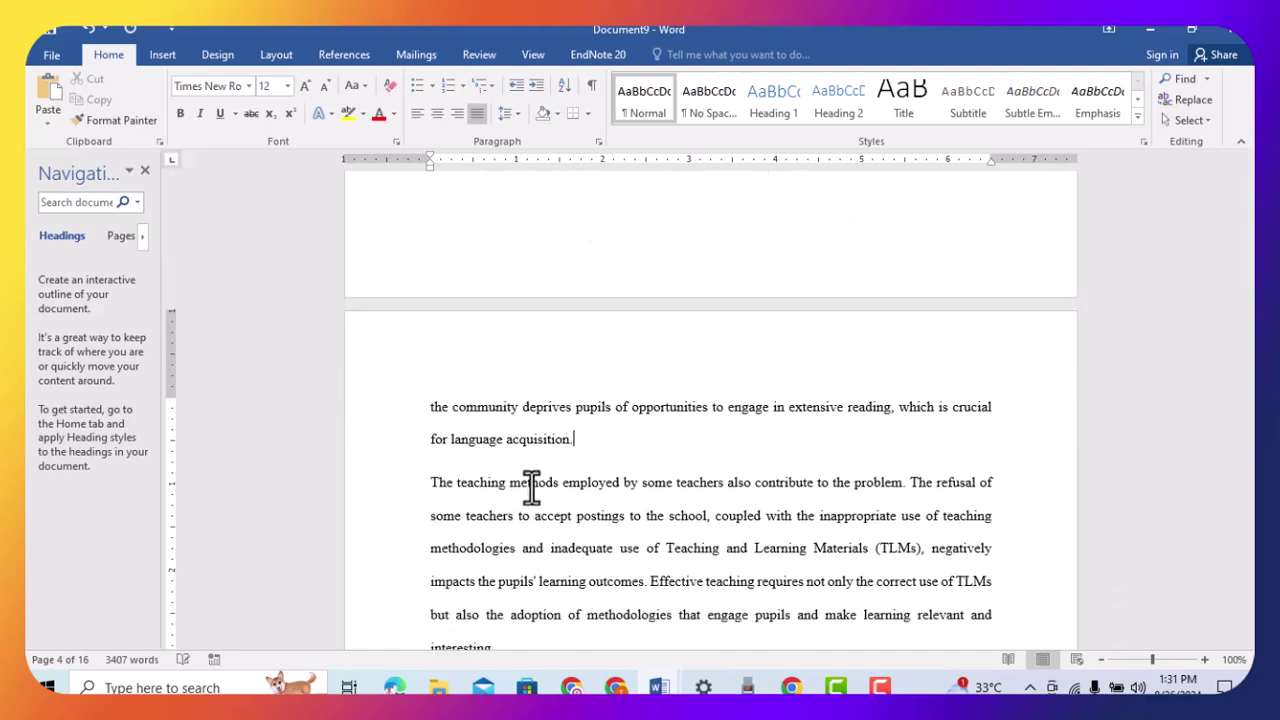
Delete the blank line above "1.3 Diagnosis of the Problem" and make that heading bold
{"action": "scroll", "coordinate": [531, 489], "scroll_direction": "down", "scroll_amount": 3}
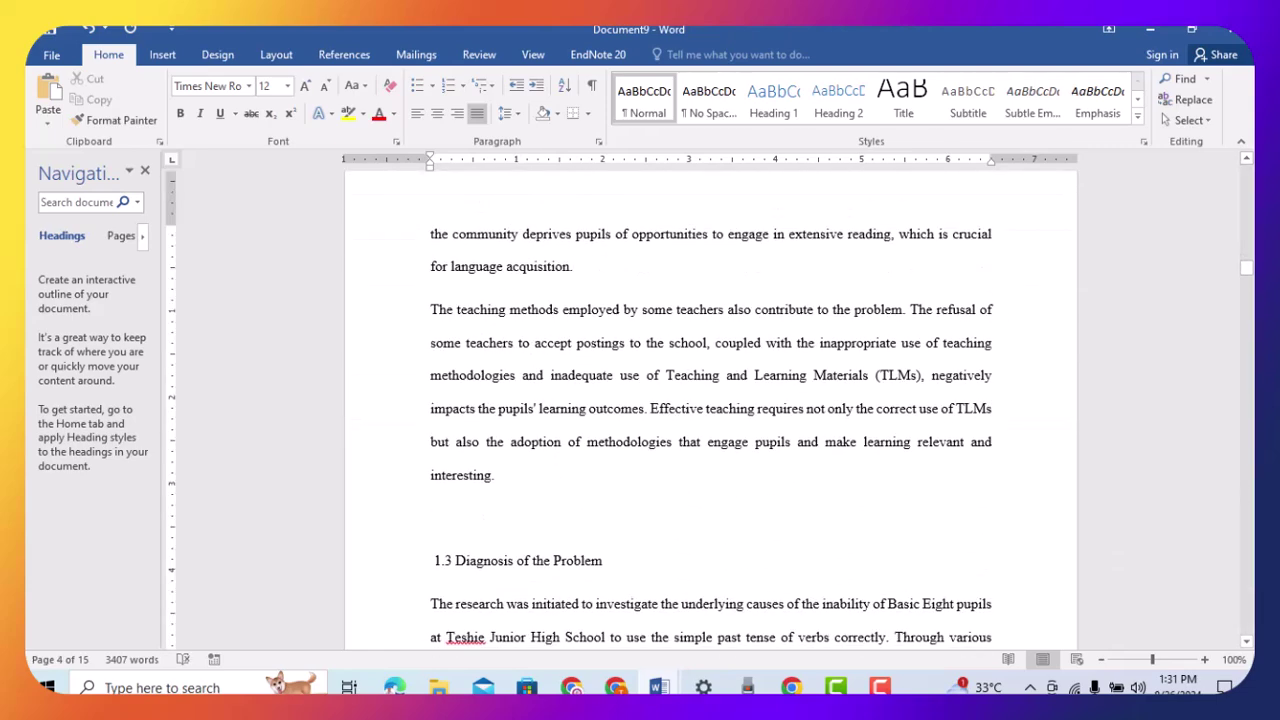
{"action": "left_click", "coordinate": [527, 516]}
{"action": "key", "text": "BackSpace"}
{"action": "left_click", "coordinate": [400, 520]}
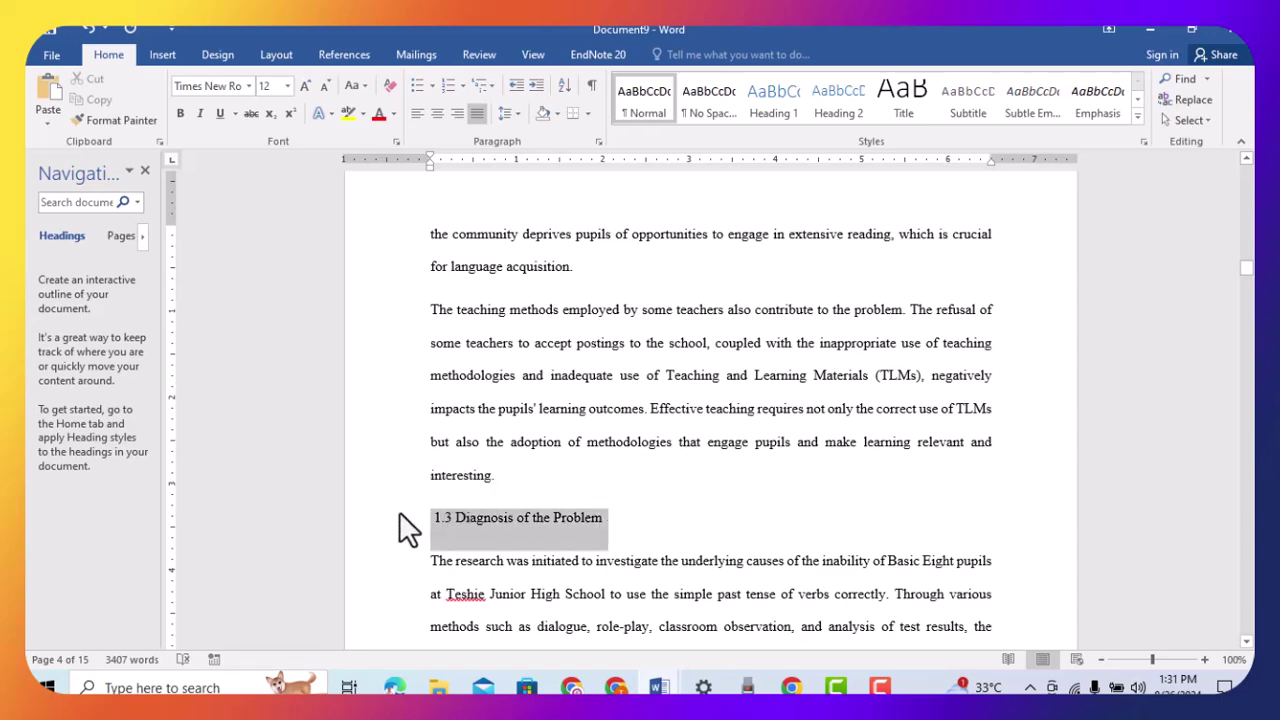
{"action": "key", "text": "ctrl+b"}
{"action": "scroll", "coordinate": [563, 530], "scroll_direction": "down", "scroll_amount": 8}
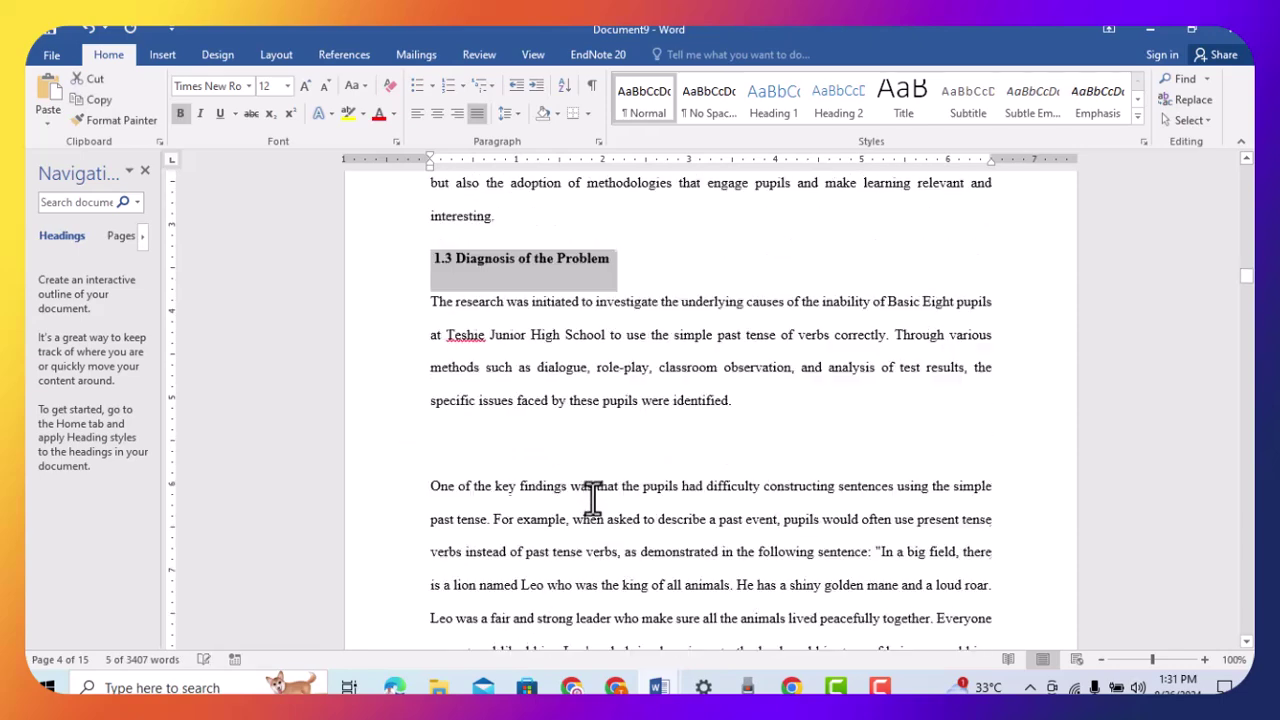
Delete the blank lines between the paragraphs of section 1.3 and the one above "1.4 Statement of the Problem"
{"action": "left_click", "coordinate": [510, 280]}
{"action": "key", "text": "BackSpace"}
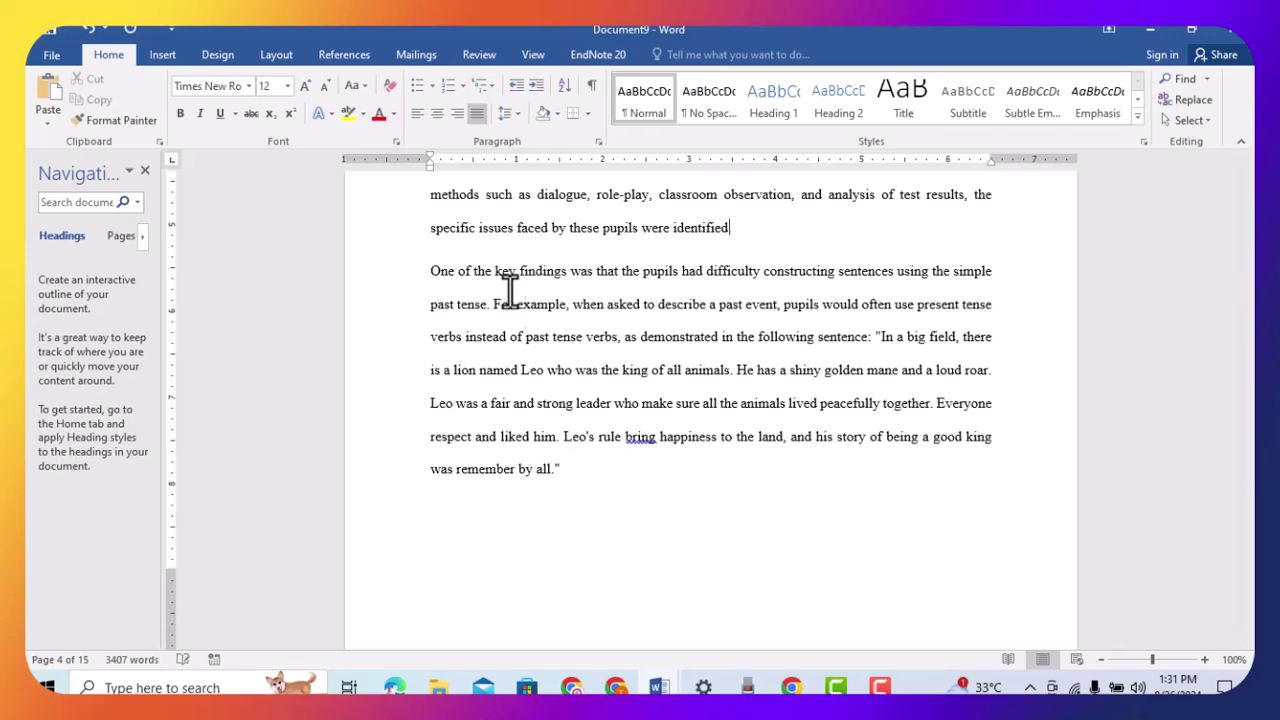
{"action": "scroll", "coordinate": [659, 285], "scroll_direction": "down", "scroll_amount": 3}
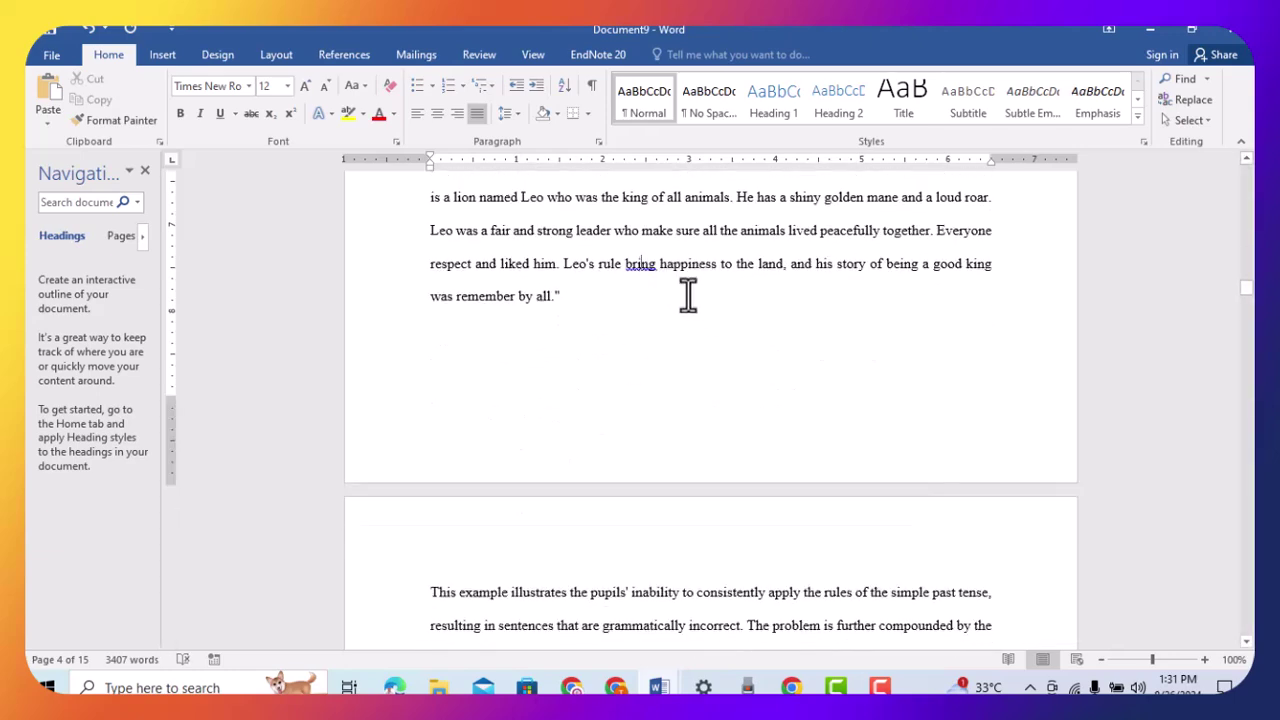
{"action": "scroll", "coordinate": [633, 320], "scroll_direction": "down", "scroll_amount": 7}
{"action": "left_click", "coordinate": [546, 390]}
{"action": "key", "text": "BackSpace"}
{"action": "scroll", "coordinate": [550, 400], "scroll_direction": "down", "scroll_amount": 5}
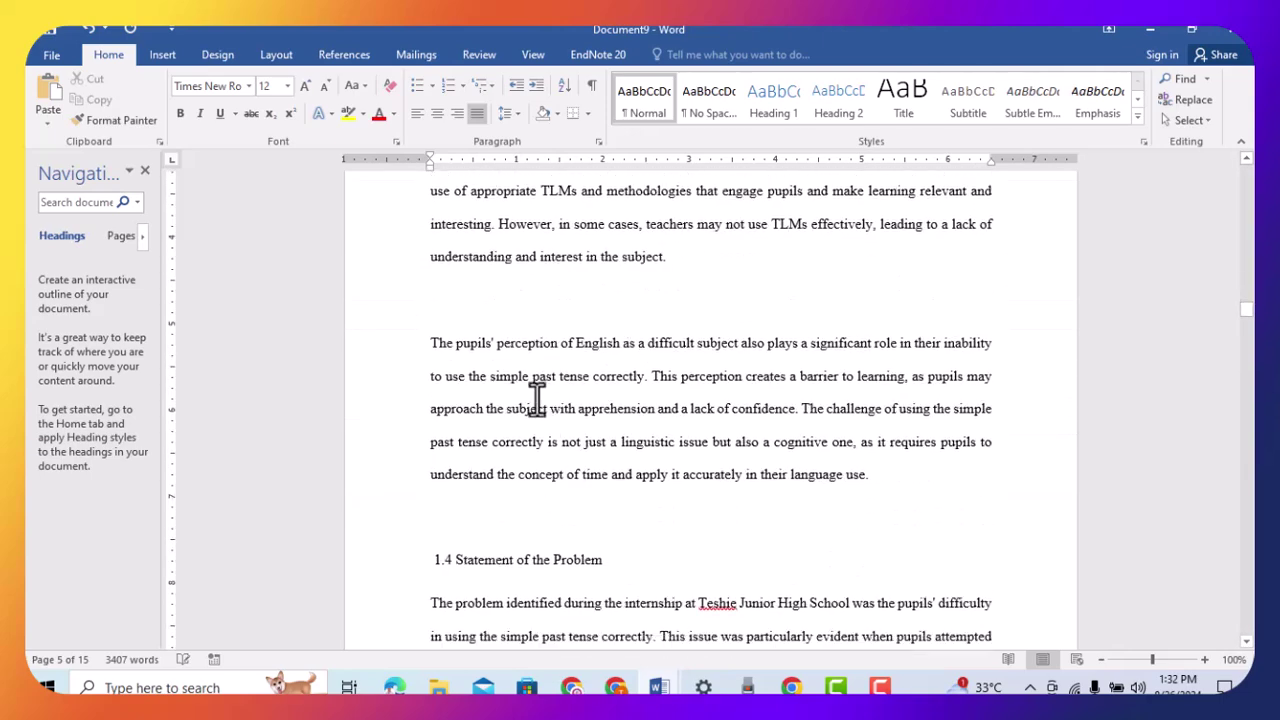
{"action": "left_click", "coordinate": [512, 296]}
{"action": "key", "text": "BackSpace"}
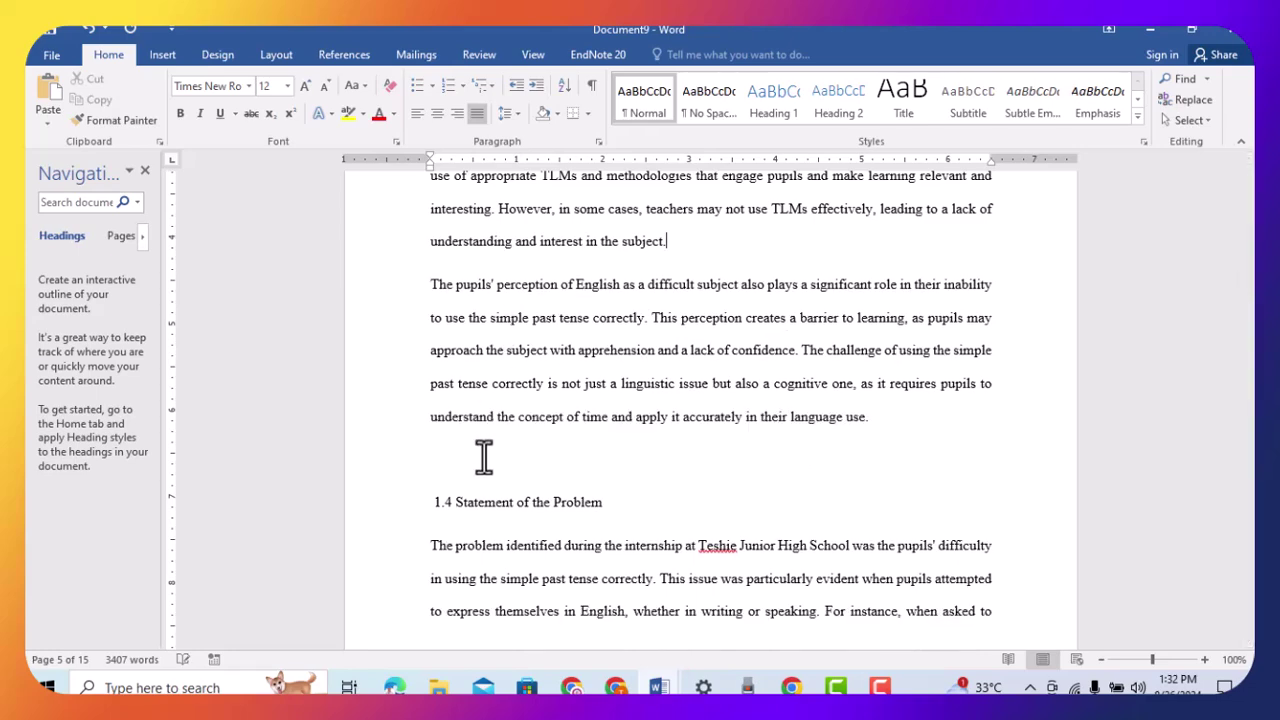
{"action": "key", "text": "BackSpace"}
Delete the blank lines between the paragraphs of section 1.4, down to the paragraph starting "The difficulty in using the simple past tense"
{"action": "scroll", "coordinate": [483, 514], "scroll_direction": "down", "scroll_amount": 7}
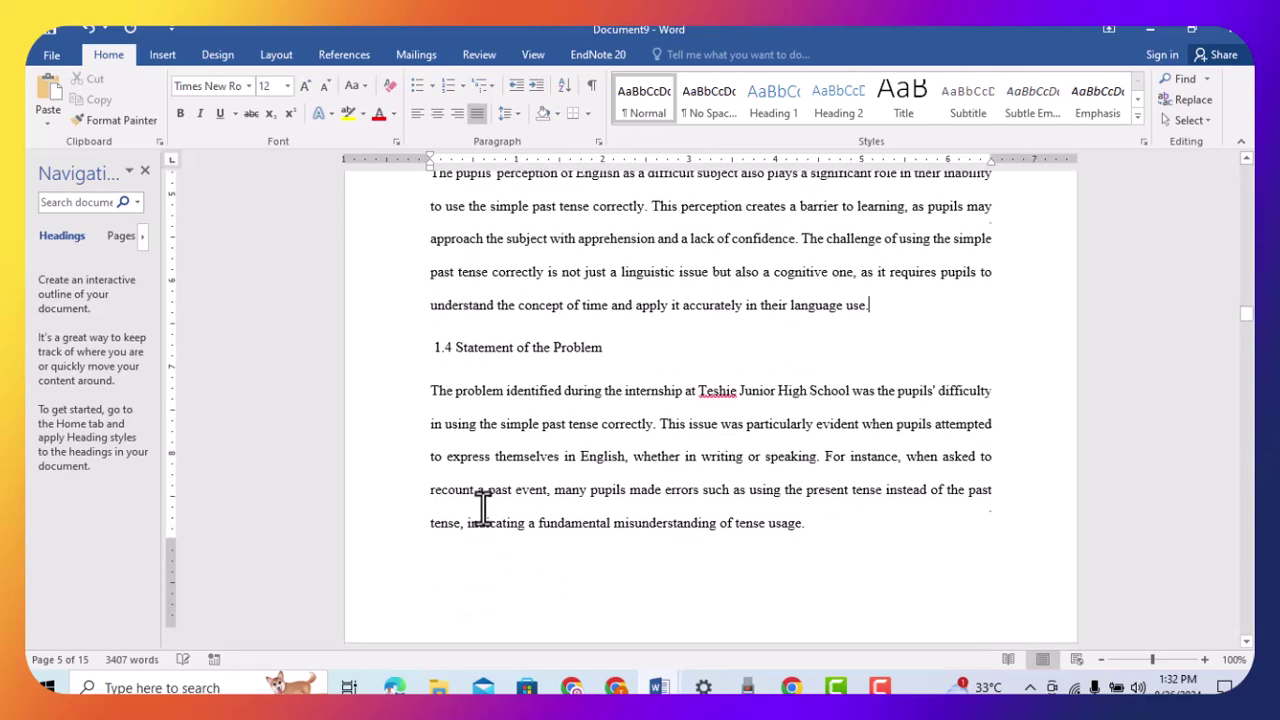
{"action": "left_click", "coordinate": [494, 434]}
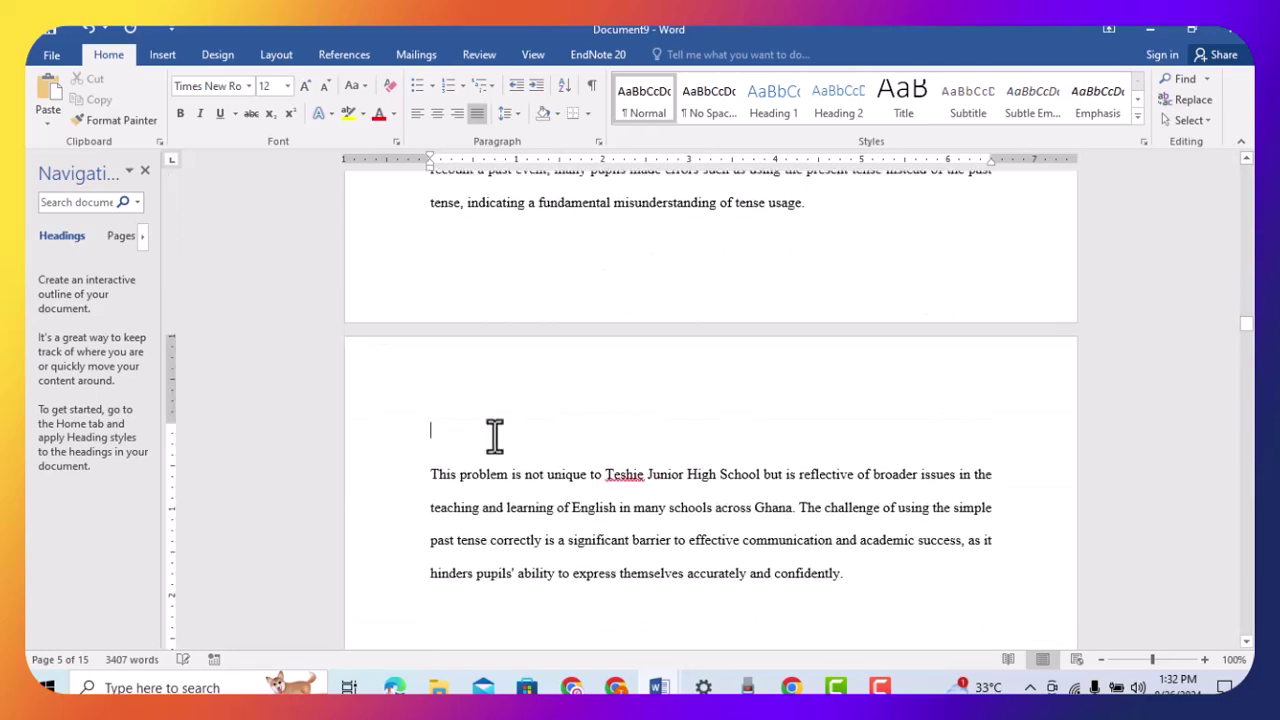
{"action": "key", "text": "BackSpace"}
{"action": "scroll", "coordinate": [528, 488], "scroll_direction": "down", "scroll_amount": 5}
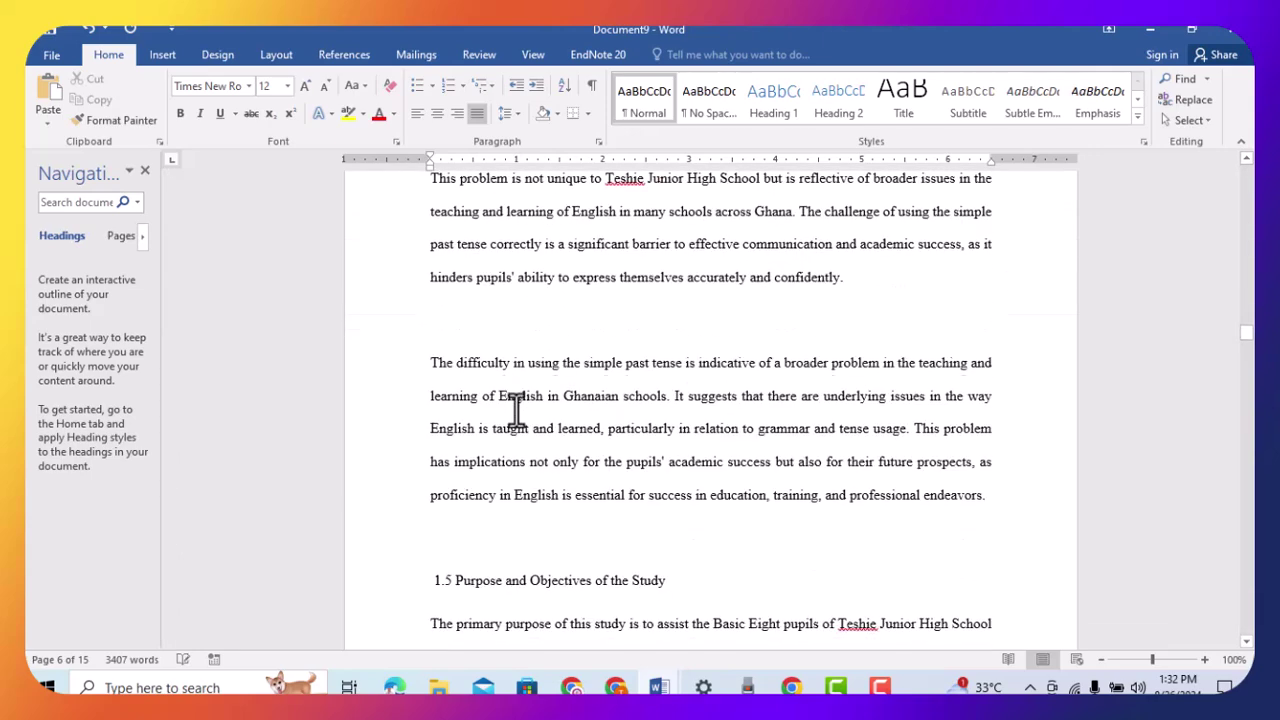
{"action": "left_click", "coordinate": [503, 332]}
{"action": "key", "text": "BackSpace"}
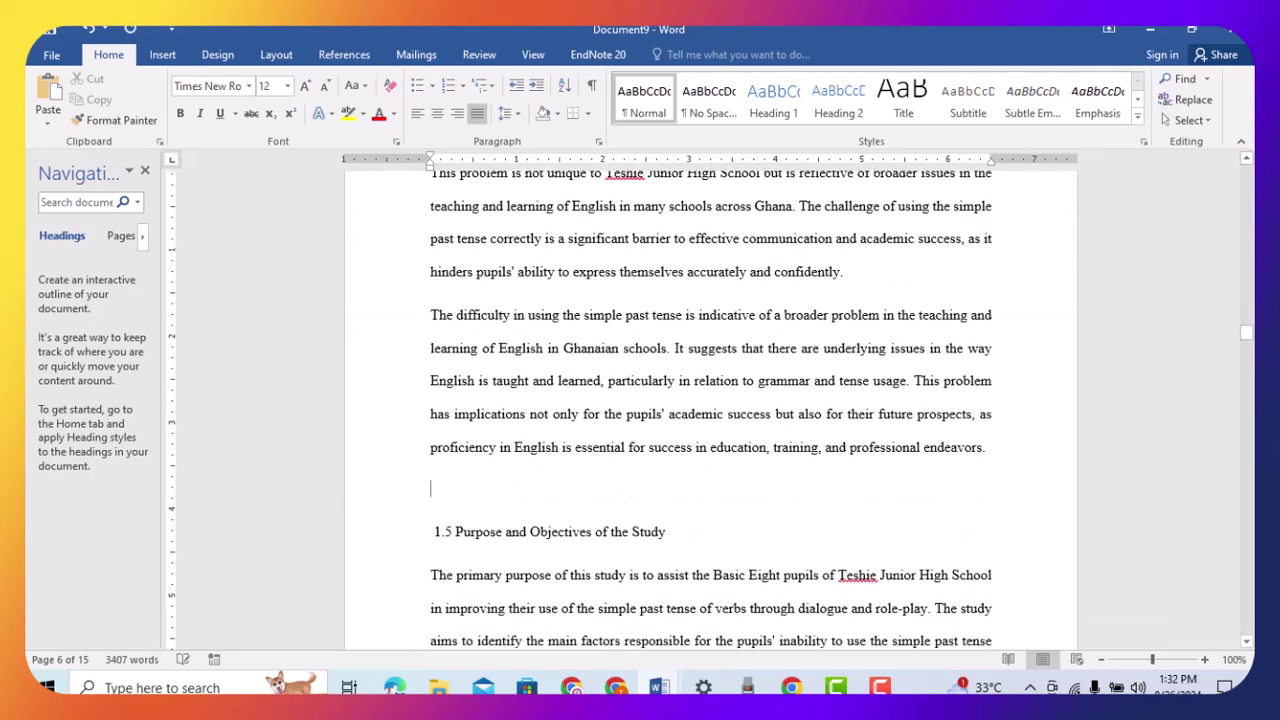
Delete the blank line above "1.5 Purpose and Objectives of the Study" and make that heading bold
{"action": "left_click", "coordinate": [538, 509]}
{"action": "key", "text": "BackSpace"}
{"action": "left_click_drag", "start_coordinate": [660, 489], "coordinate": [405, 513]}
{"action": "key", "text": "ctrl+b"}
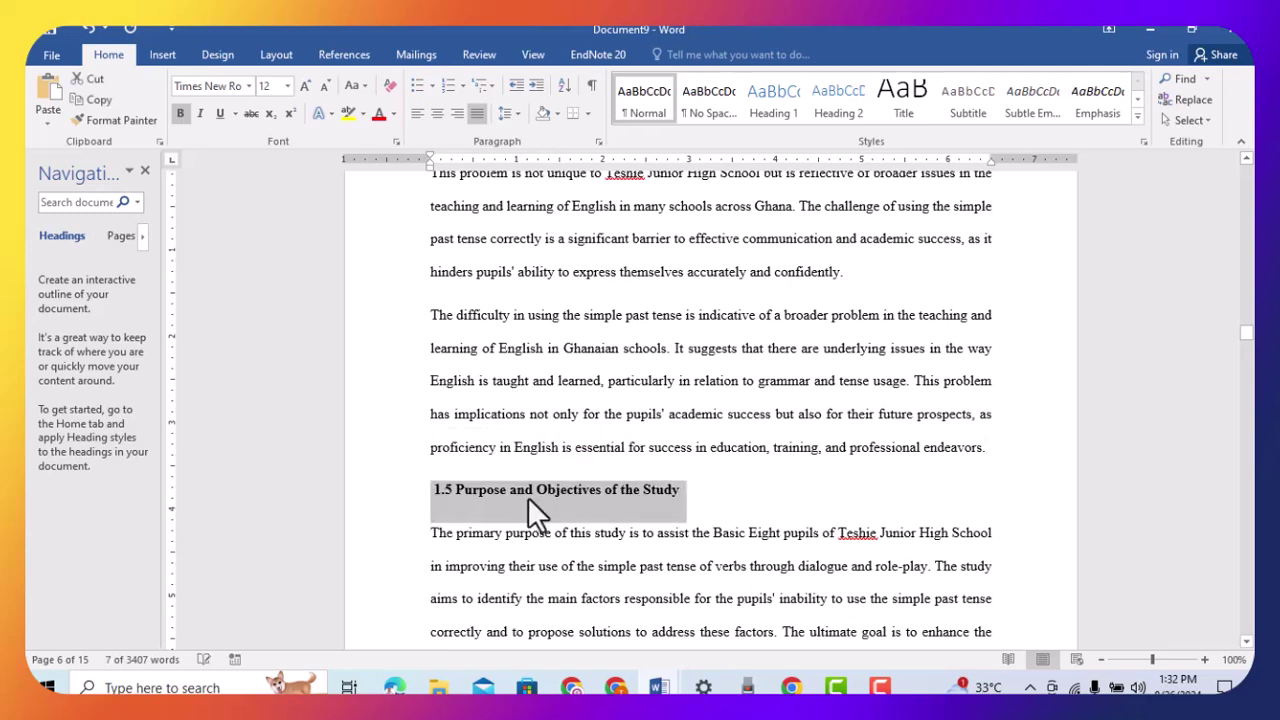
Delete the blank line above "The specific objectives of the study are as follows:" and make that line bold
{"action": "scroll", "coordinate": [540, 490], "scroll_direction": "down", "scroll_amount": 6}
{"action": "left_click", "coordinate": [489, 401]}
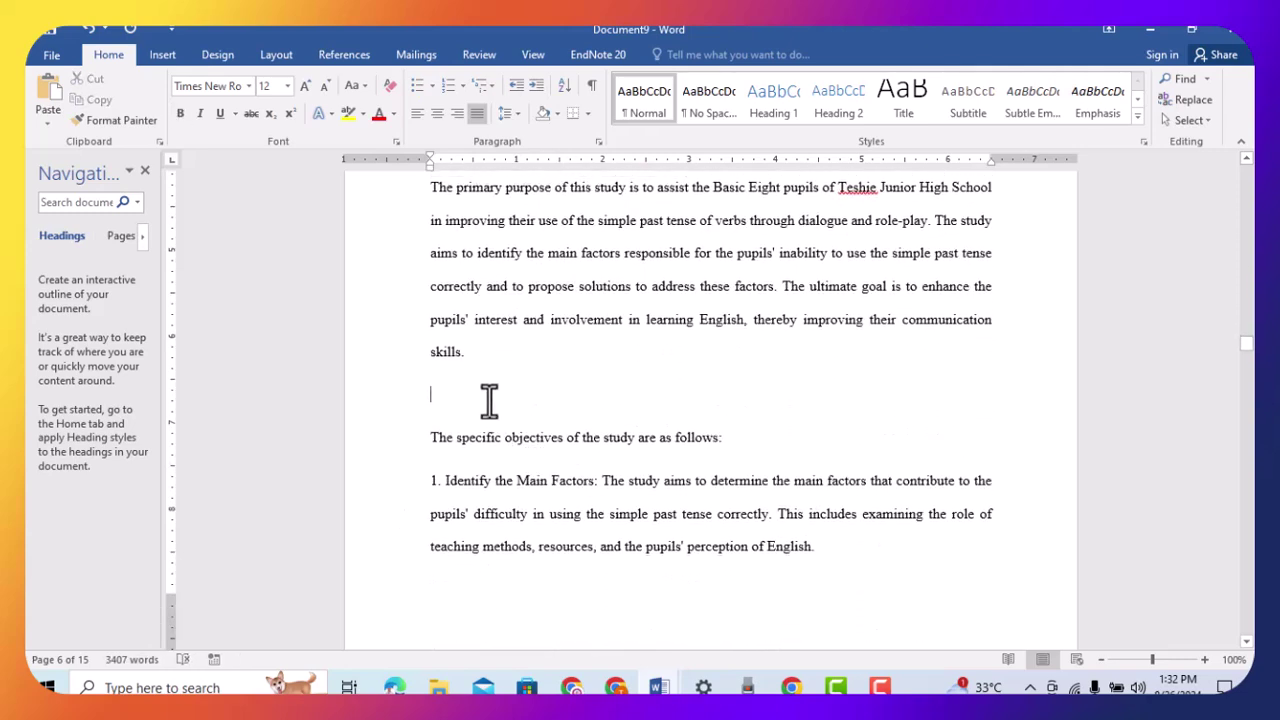
{"action": "key", "text": "BackSpace"}
{"action": "left_click_drag", "start_coordinate": [722, 397], "coordinate": [408, 408]}
{"action": "left_click", "coordinate": [406, 365]}
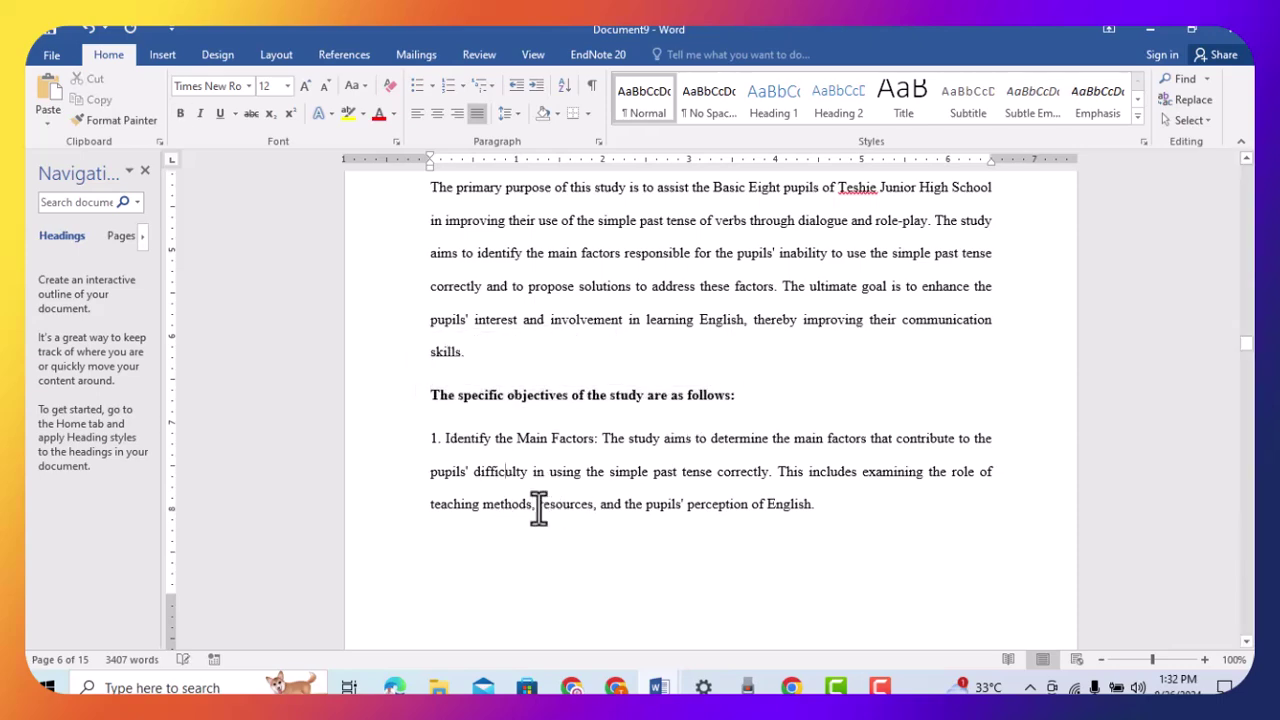
Delete the blank line inside objective 3, after "This will be achieved by exposing them to"
{"action": "scroll", "coordinate": [514, 500], "scroll_direction": "down", "scroll_amount": 10}
{"action": "scroll", "coordinate": [573, 497], "scroll_direction": "down", "scroll_amount": 2}
{"action": "left_click", "coordinate": [534, 388]}
{"action": "key", "text": "BackSpace"}
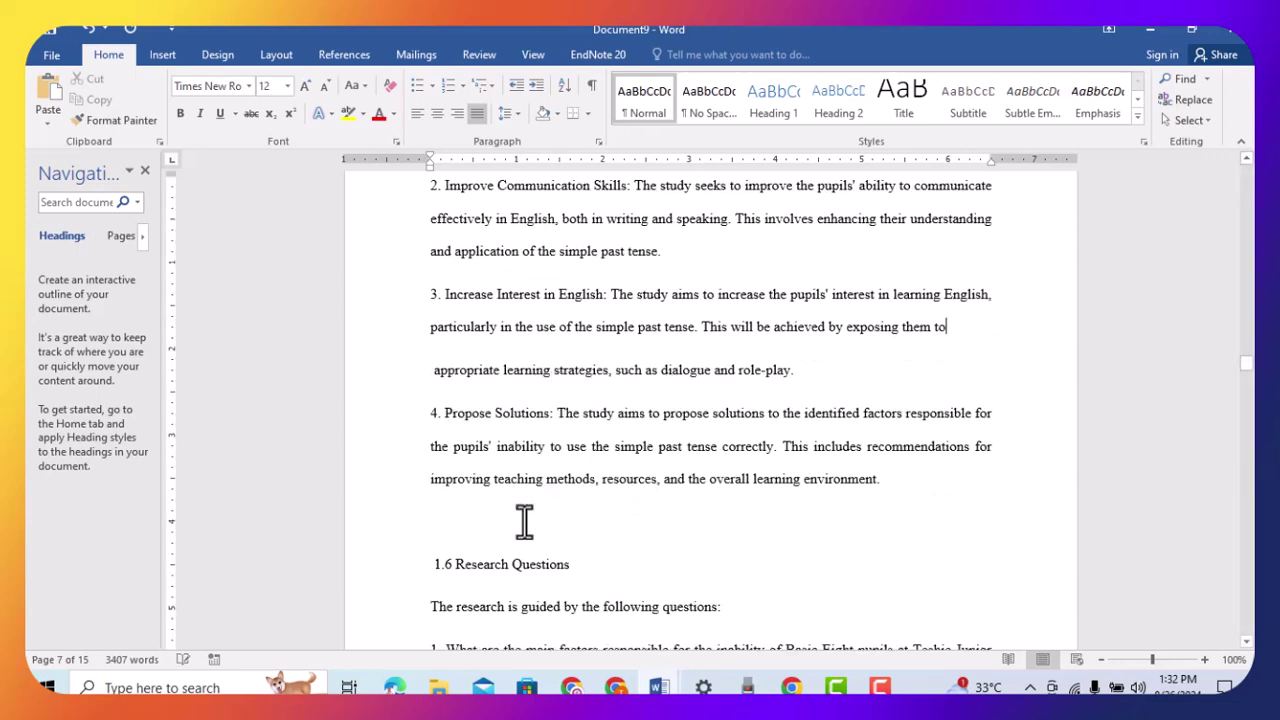
Delete the blank line above "1.6 Research Questions" and make that heading bold
{"action": "key", "text": "BackSpace"}
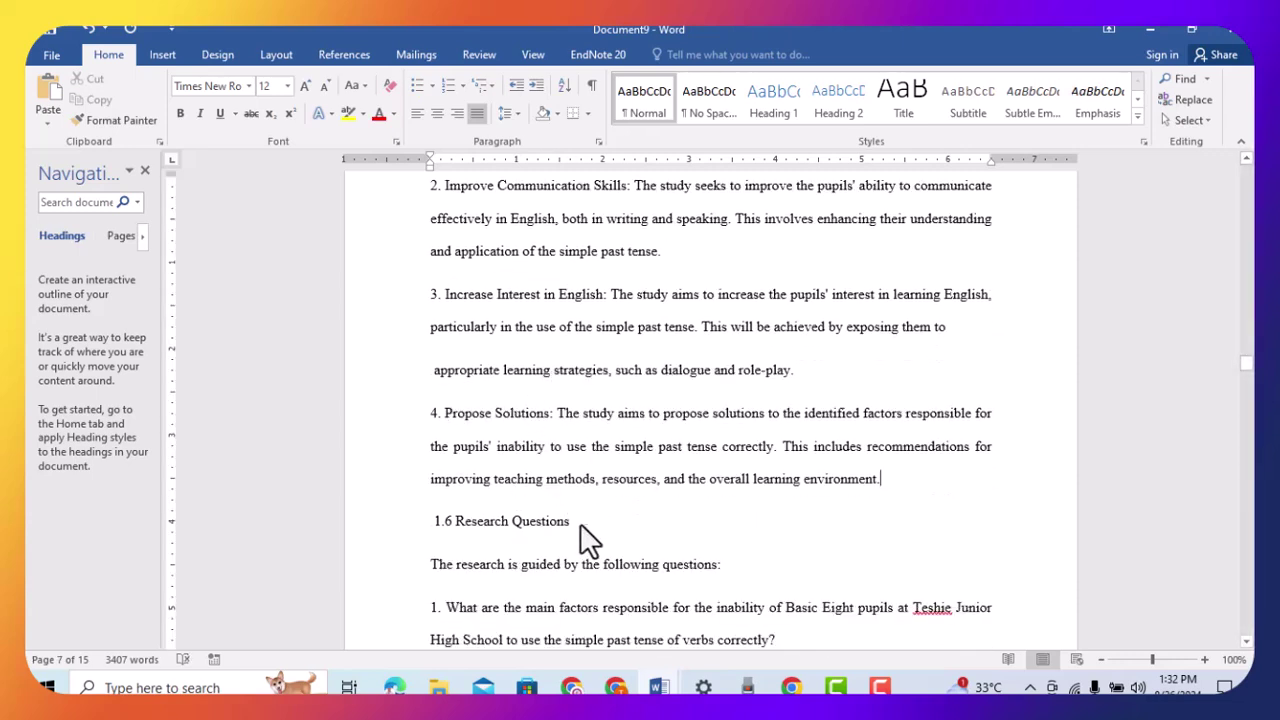
{"action": "left_click_drag", "start_coordinate": [586, 528], "coordinate": [417, 526]}
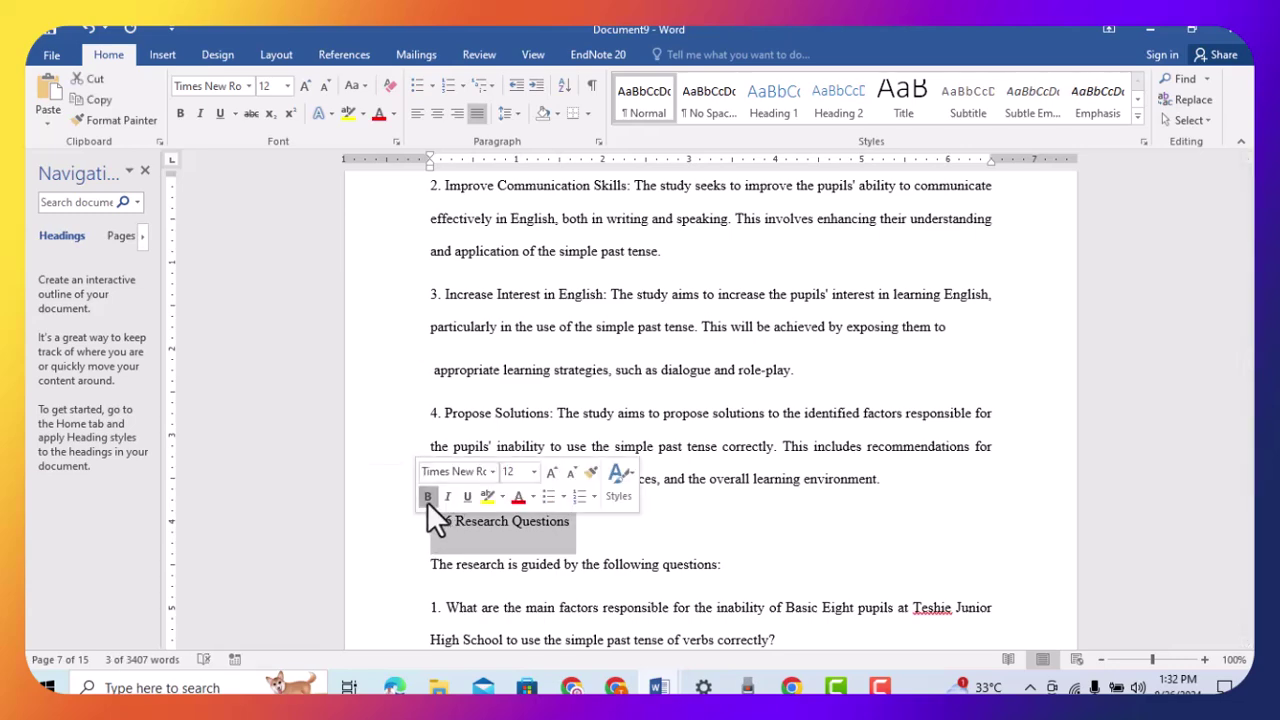
{"action": "left_click", "coordinate": [427, 497]}
{"action": "left_click", "coordinate": [657, 566]}
Make the heading "1.7 Significance of the Study" bold
{"action": "scroll", "coordinate": [657, 560], "scroll_direction": "down", "scroll_amount": 5}
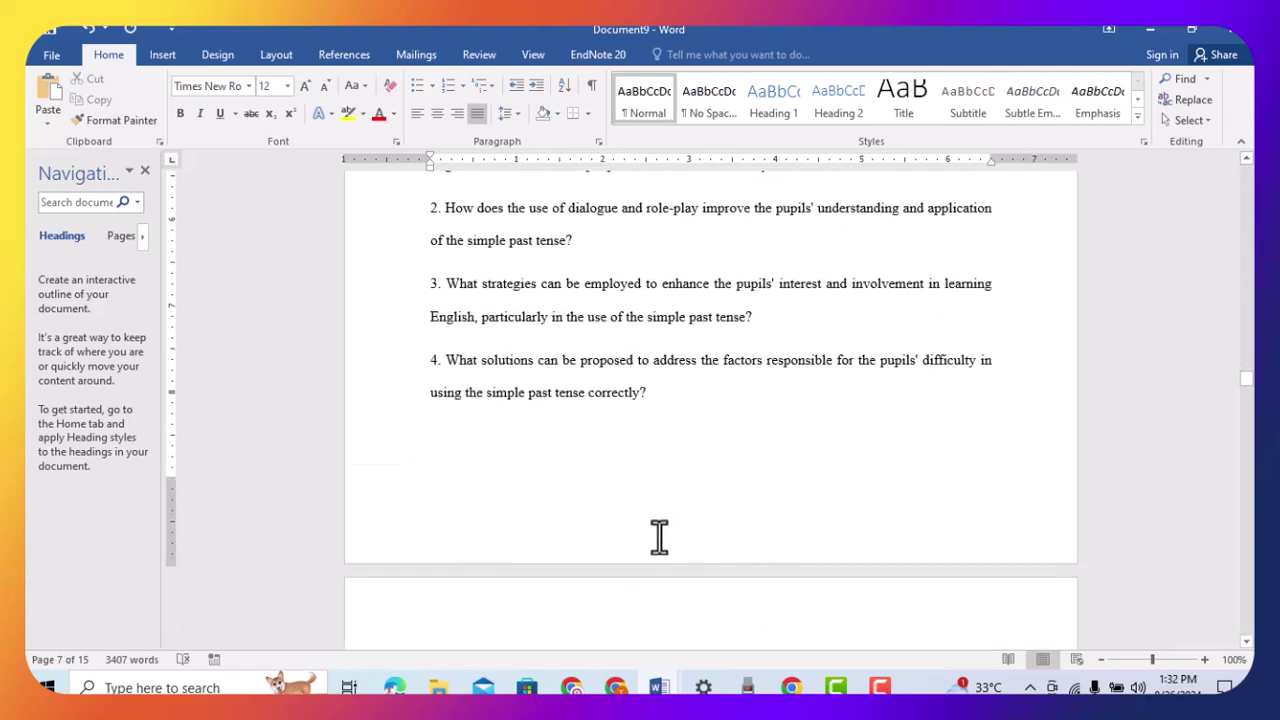
{"action": "scroll", "coordinate": [659, 537], "scroll_direction": "down", "scroll_amount": 3}
{"action": "left_click_drag", "start_coordinate": [621, 510], "coordinate": [431, 509]}
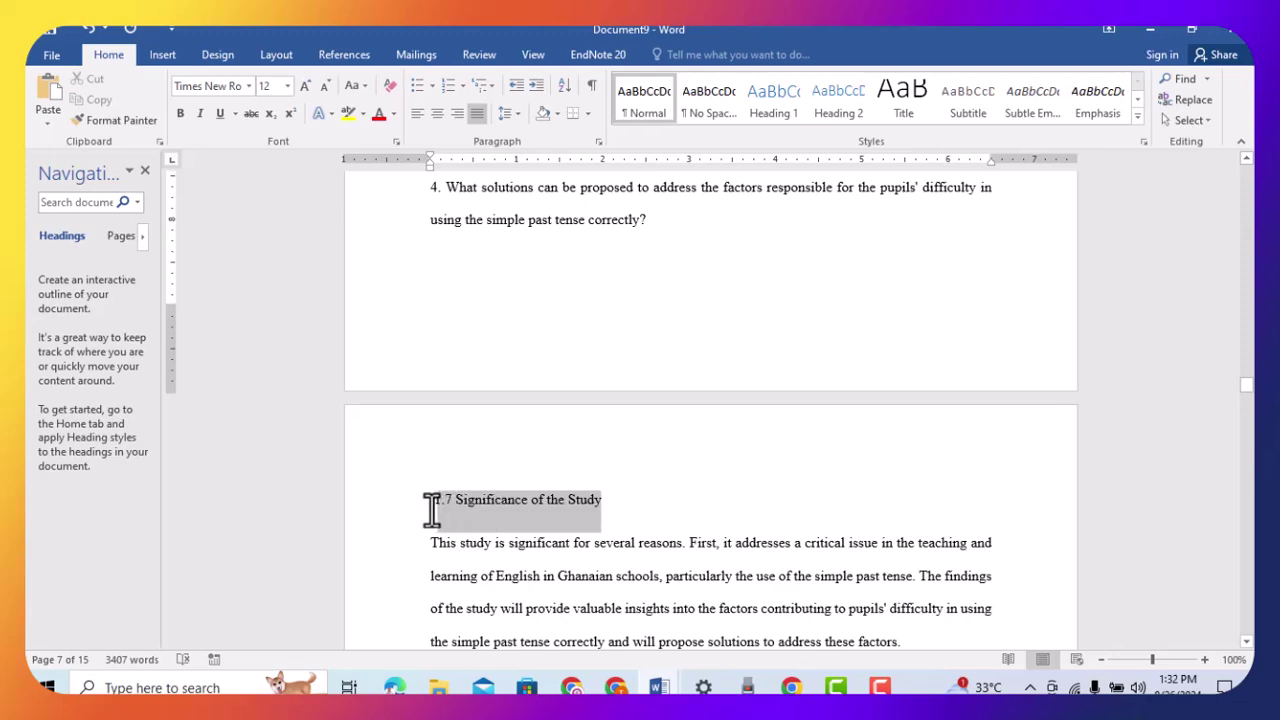
{"action": "key", "text": "ctrl+b"}
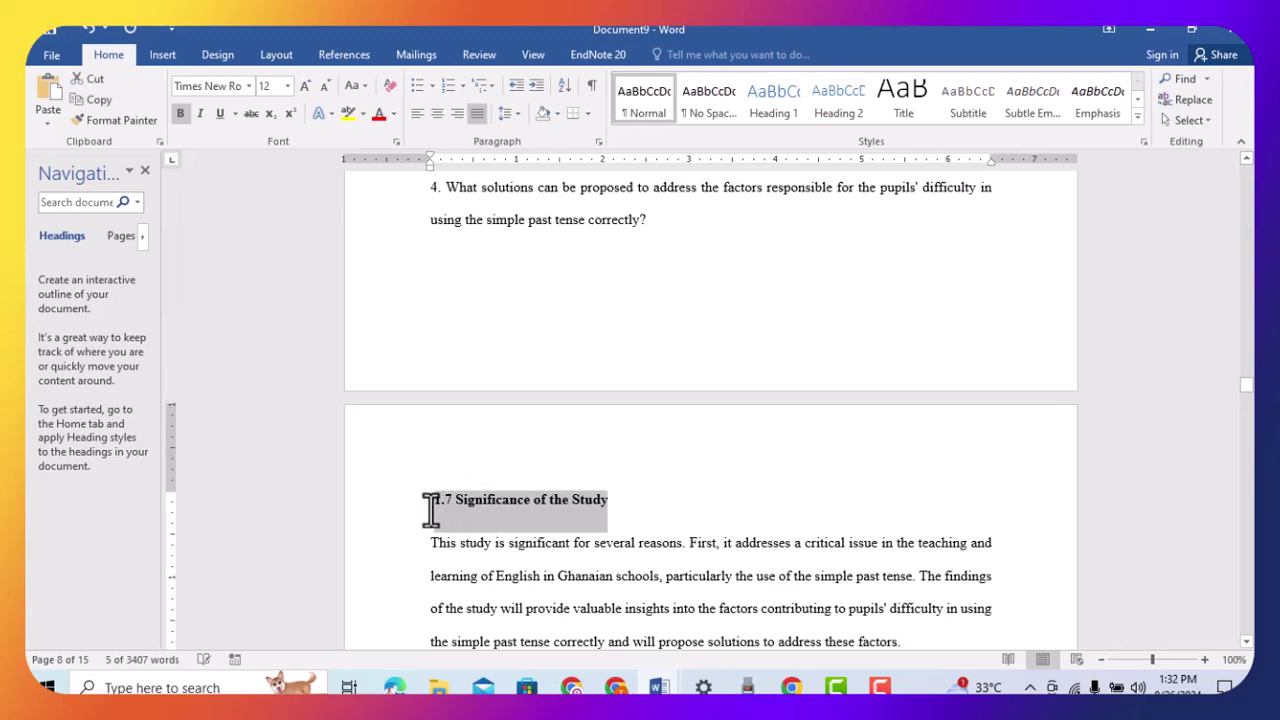
Delete the blank lines between the paragraphs of section 1.7, down to the paragraph starting "Finally"
{"action": "scroll", "coordinate": [612, 562], "scroll_direction": "down", "scroll_amount": 4}
{"action": "left_click", "coordinate": [569, 467]}
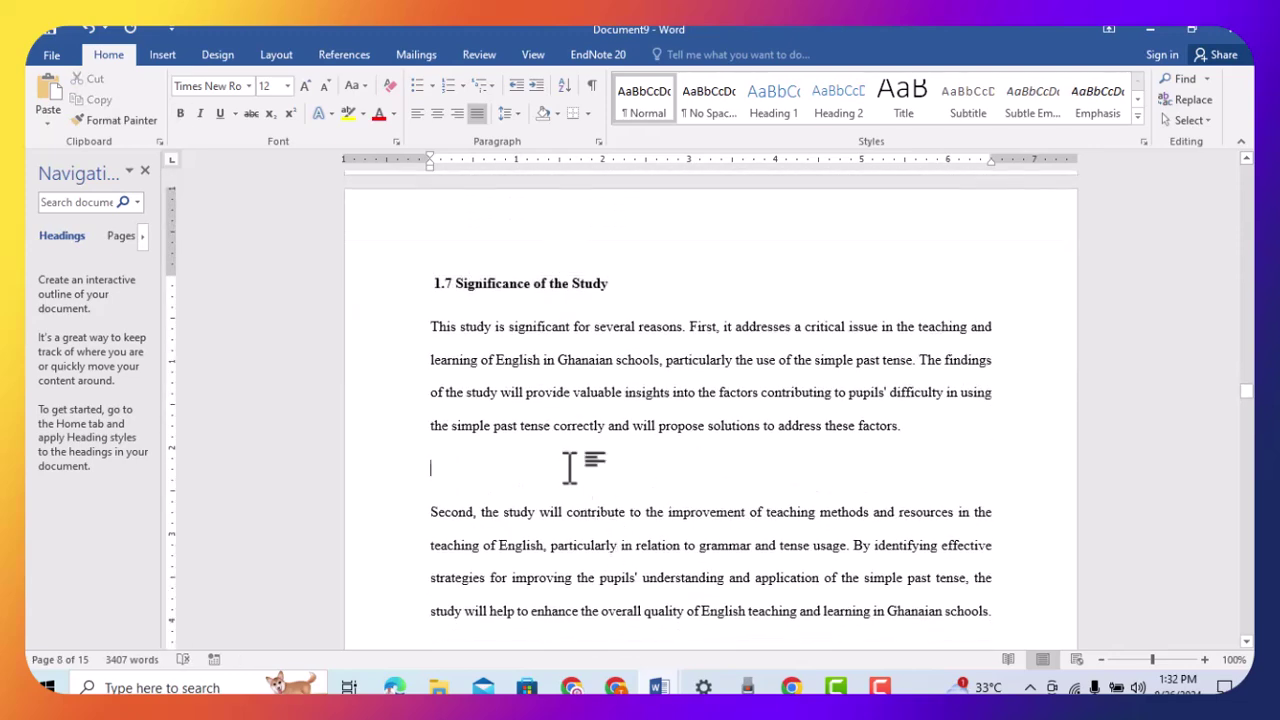
{"action": "key", "text": "BackSpace"}
{"action": "scroll", "coordinate": [543, 566], "scroll_direction": "down", "scroll_amount": 1}
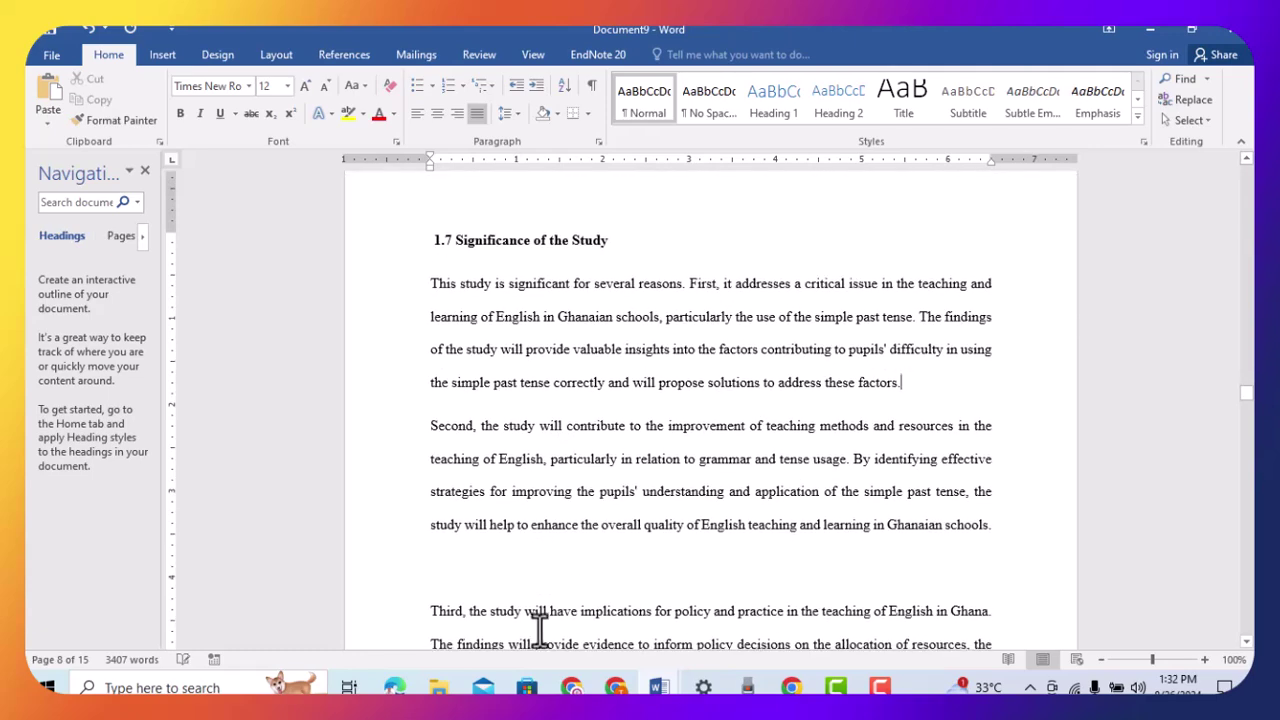
{"action": "key", "text": "BackSpace"}
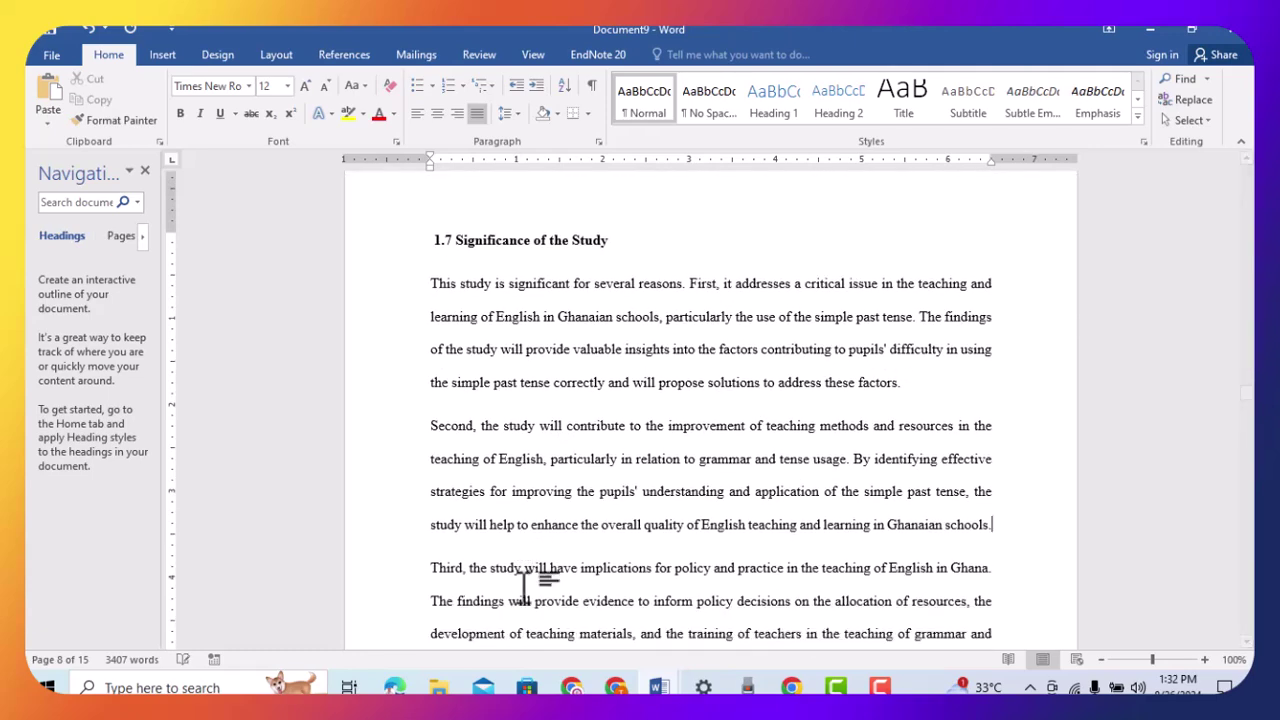
{"action": "scroll", "coordinate": [608, 480], "scroll_direction": "down", "scroll_amount": 4}
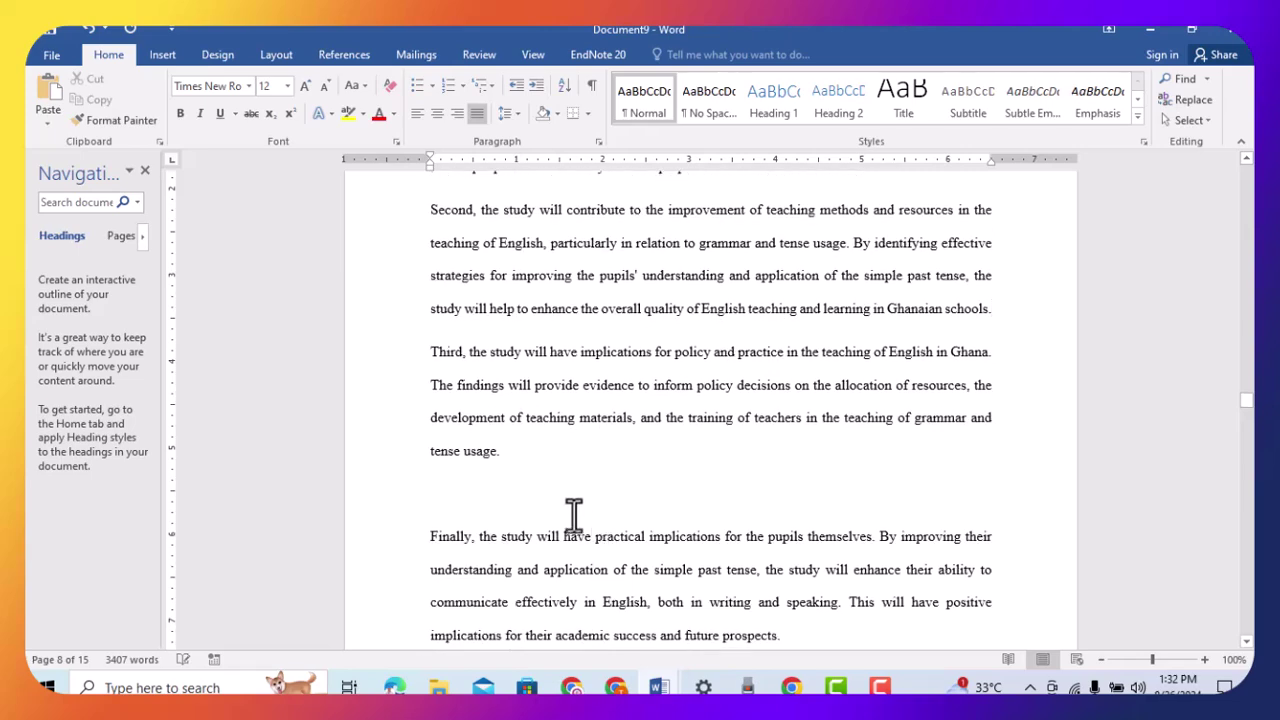
{"action": "key", "text": "BackSpace"}
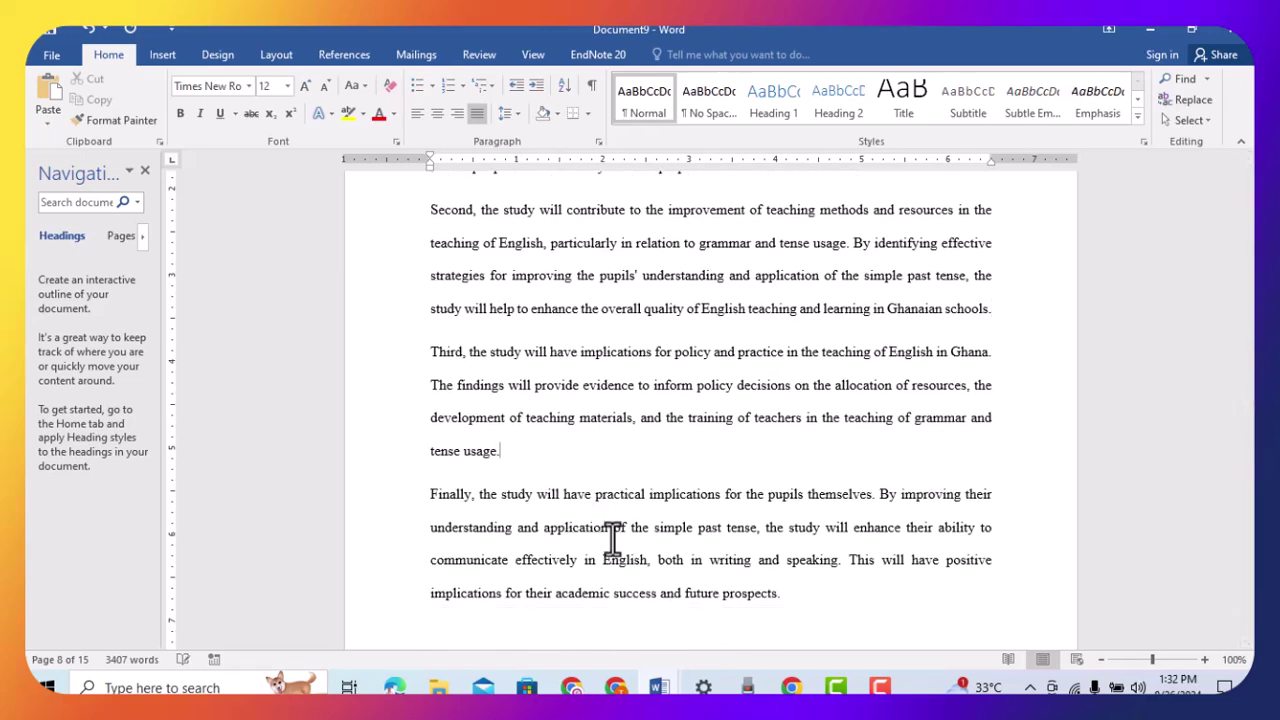
Delete the blank line above "1.8 Delimitations of the Study" and make that heading bold
{"action": "scroll", "coordinate": [603, 531], "scroll_direction": "down", "scroll_amount": 5}
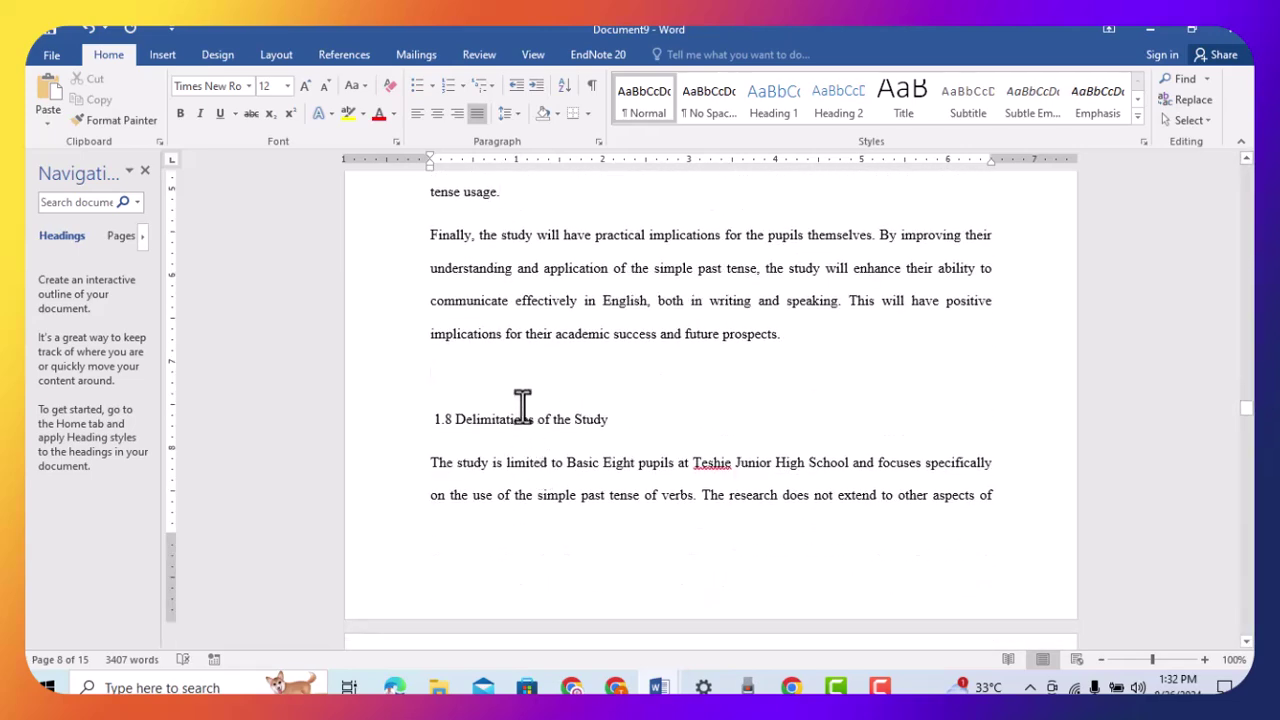
{"action": "key", "text": "BackSpace"}
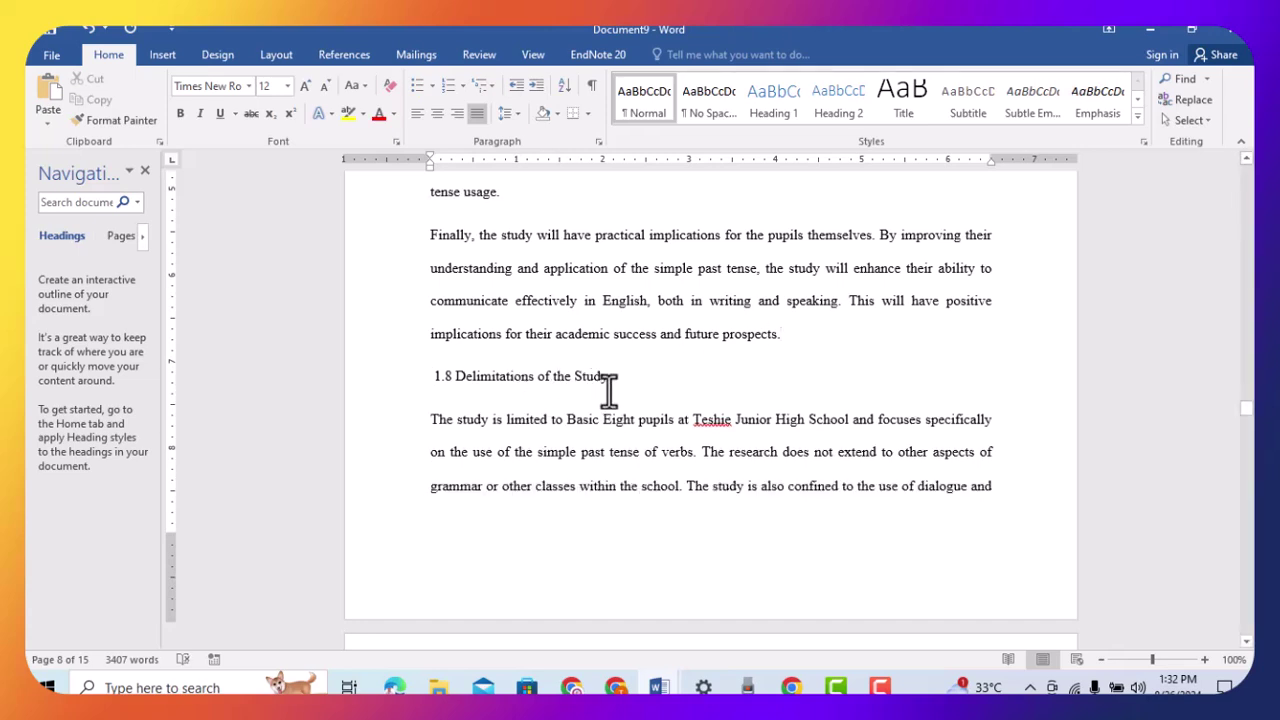
{"action": "left_click_drag", "start_coordinate": [606, 390], "coordinate": [470, 397]}
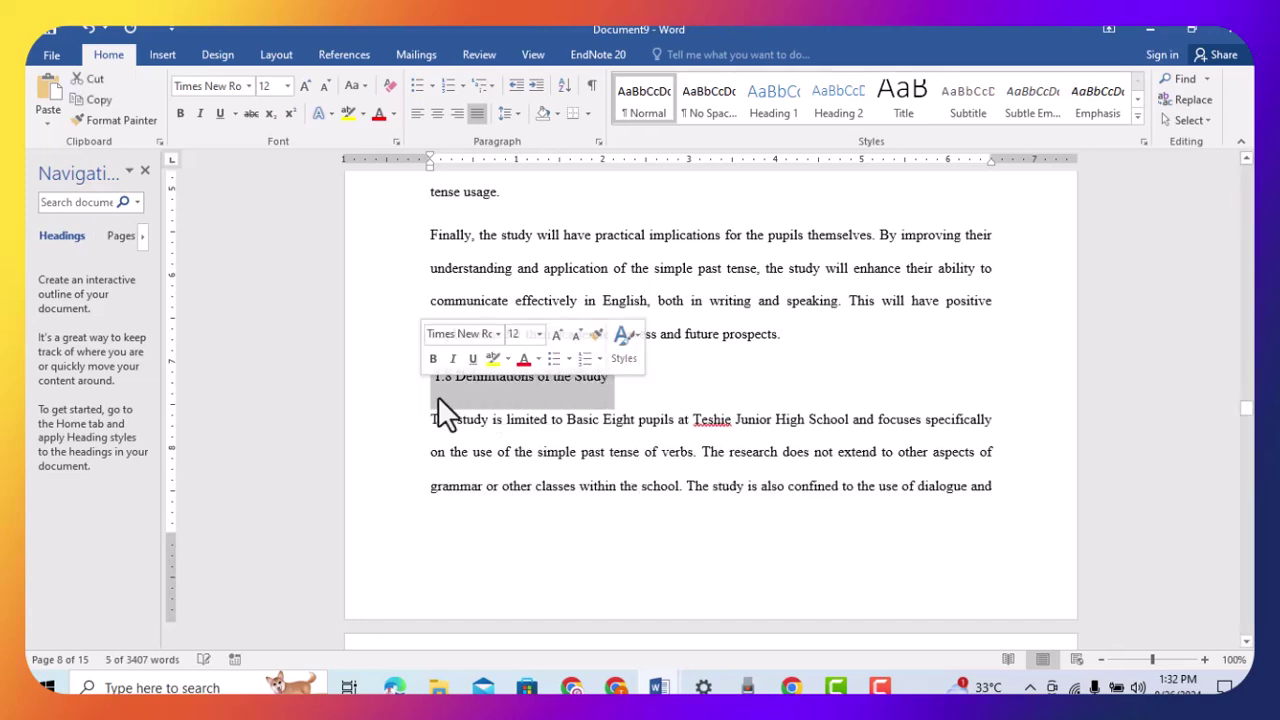
{"action": "key", "text": "ctrl+b"}
Delete the blank line between the two paragraphs of section 1.8
{"action": "scroll", "coordinate": [586, 383], "scroll_direction": "down", "scroll_amount": 6}
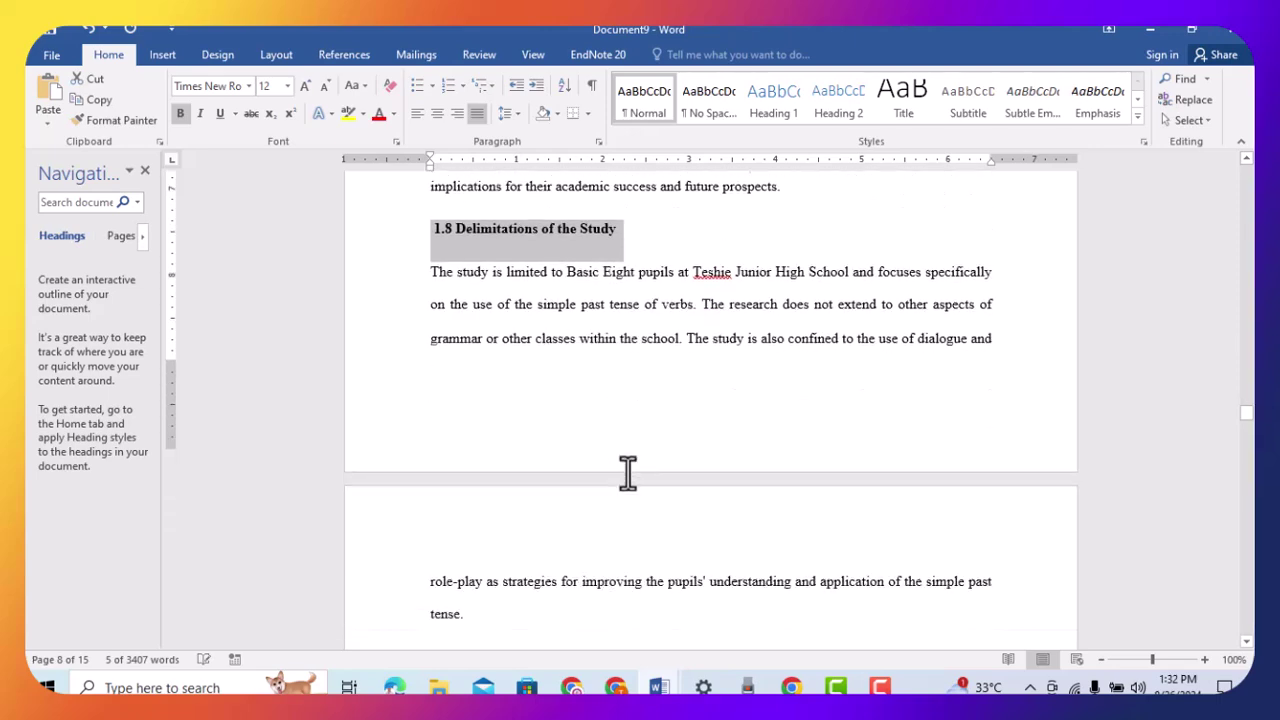
{"action": "left_click", "coordinate": [465, 437]}
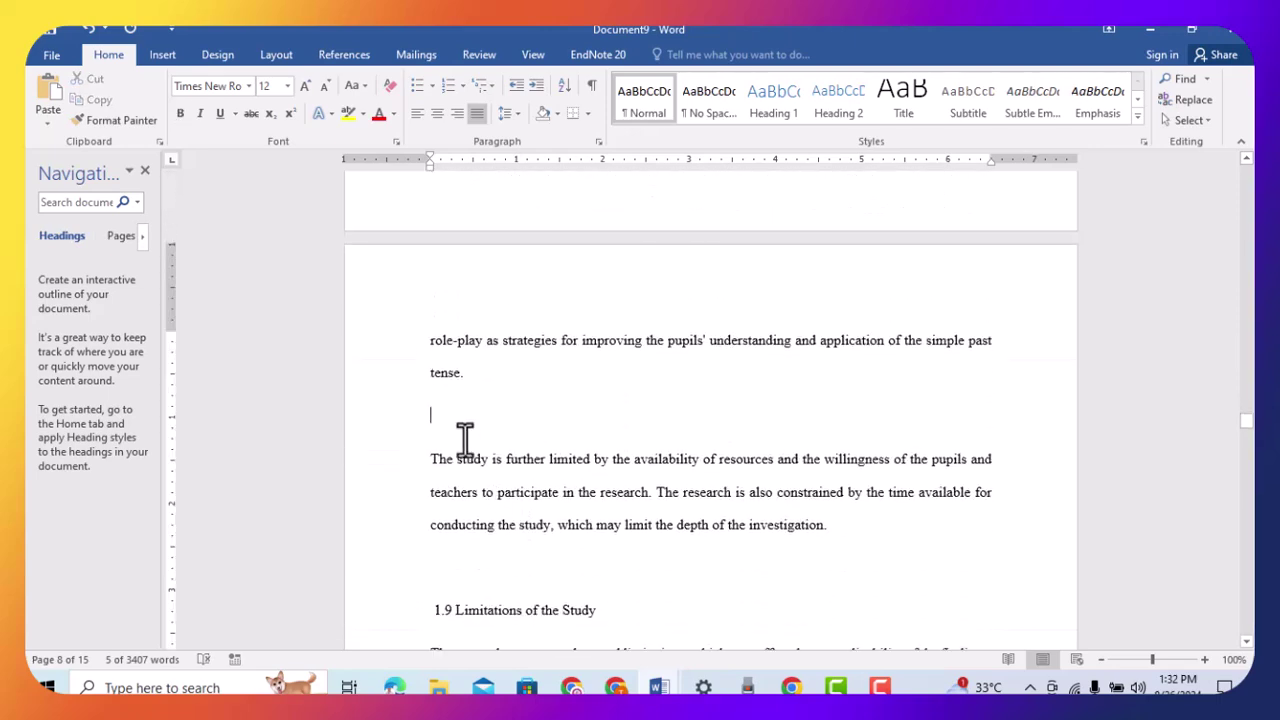
{"action": "key", "text": "BackSpace"}
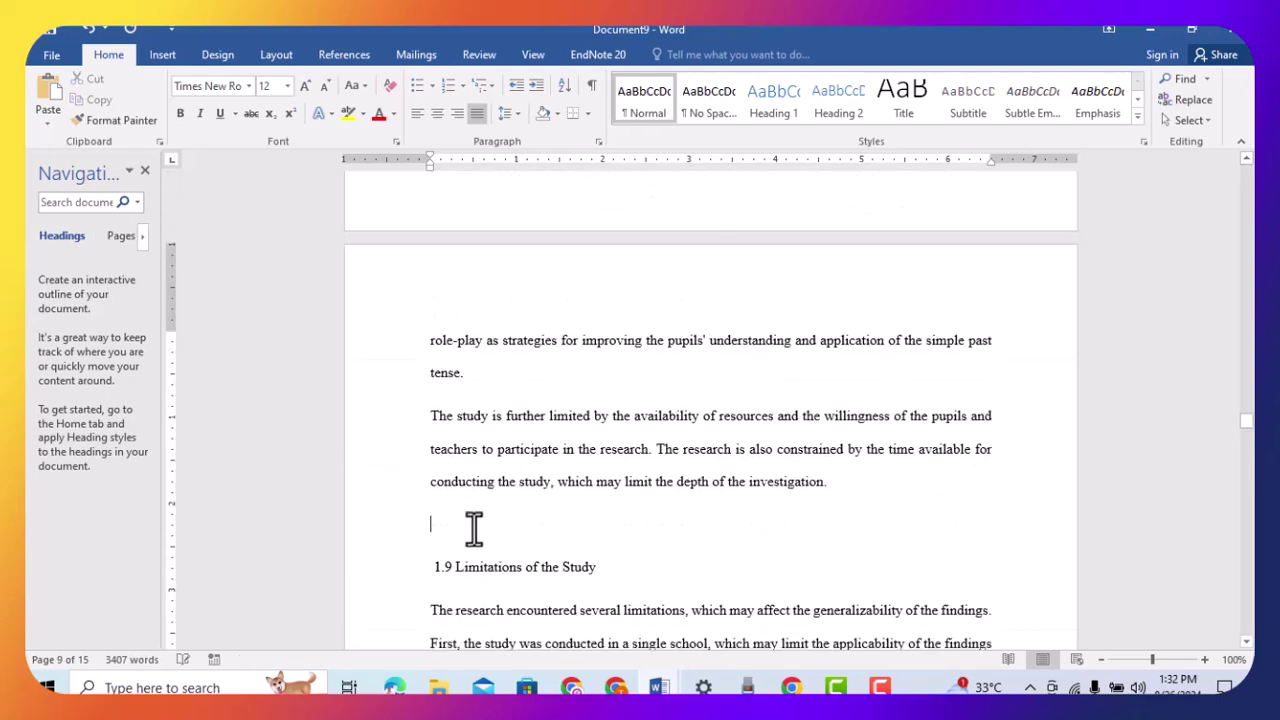
Delete the blank line above "1.9 Limitations of the Study" and make that heading bold
{"action": "left_click", "coordinate": [474, 524]}
{"action": "key", "text": "BackSpace"}
{"action": "left_click_drag", "start_coordinate": [599, 537], "coordinate": [431, 520]}
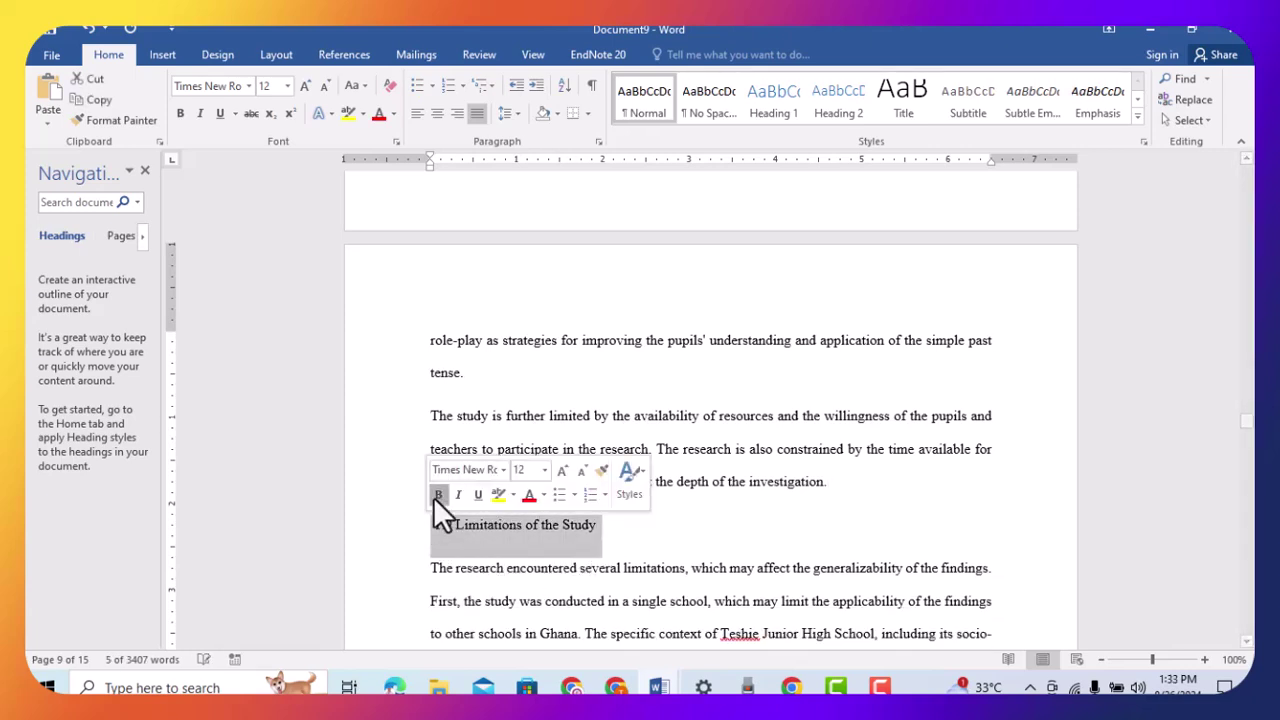
{"action": "left_click", "coordinate": [438, 497]}
{"action": "left_click", "coordinate": [490, 567]}
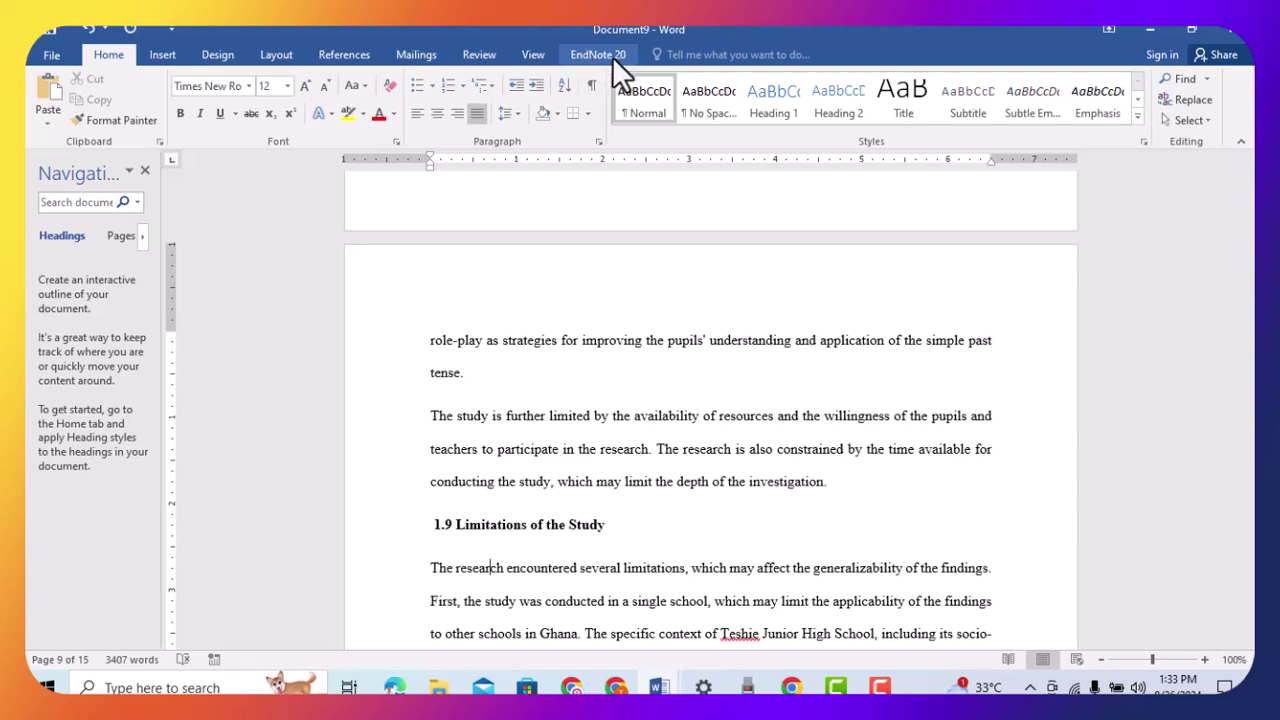
Delete the blank lines above the paragraphs starting "Second" and "Third" in section 1.9
{"action": "scroll", "coordinate": [575, 488], "scroll_direction": "down", "scroll_amount": 5}
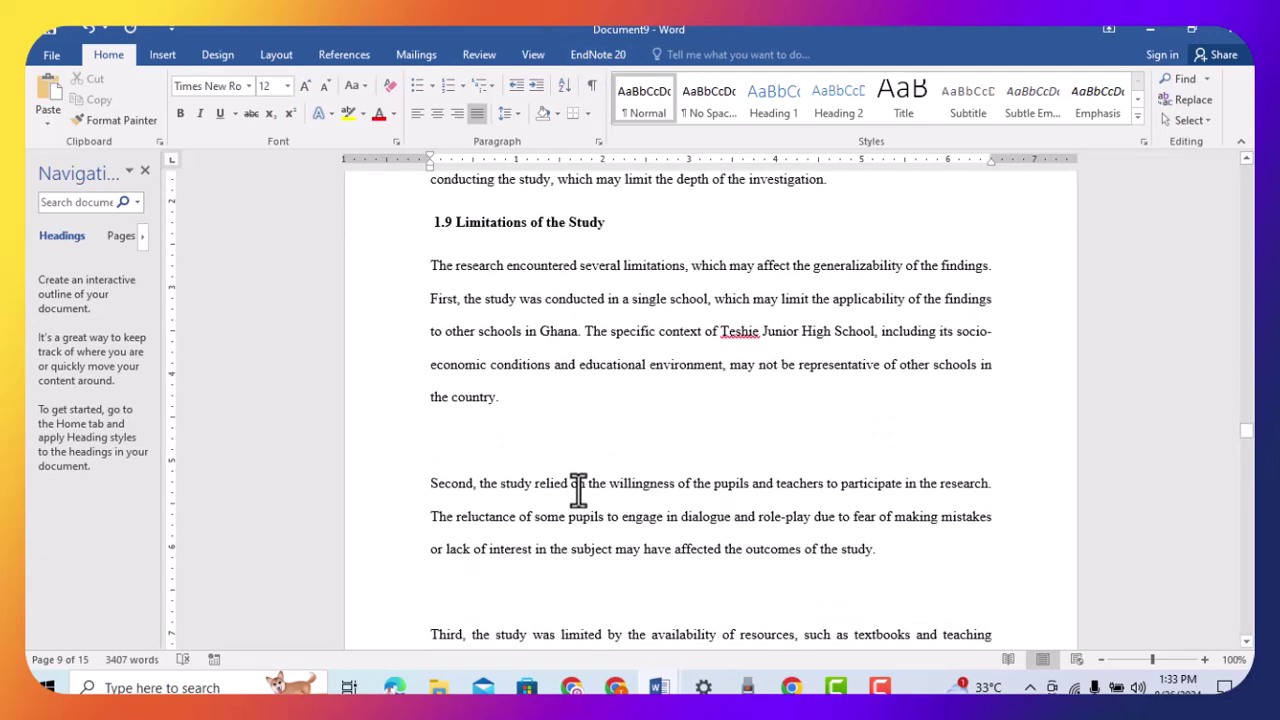
{"action": "key", "text": "BackSpace"}
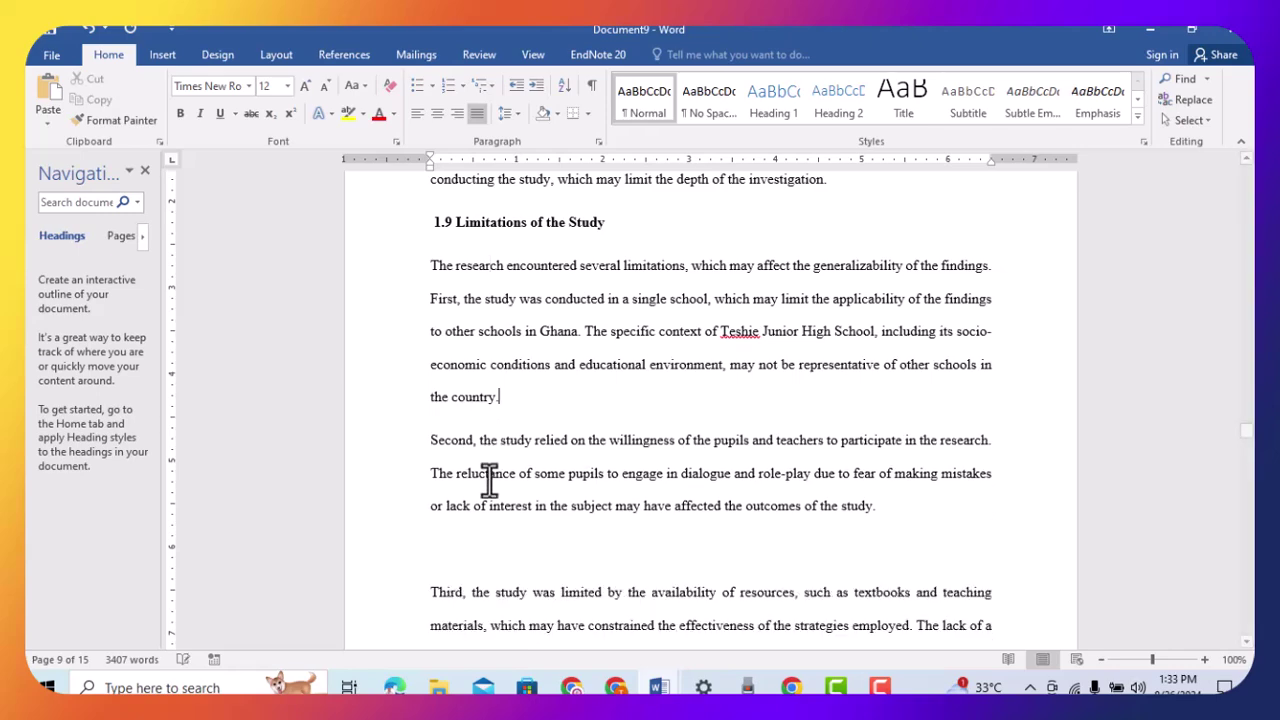
{"action": "key", "text": "BackSpace"}
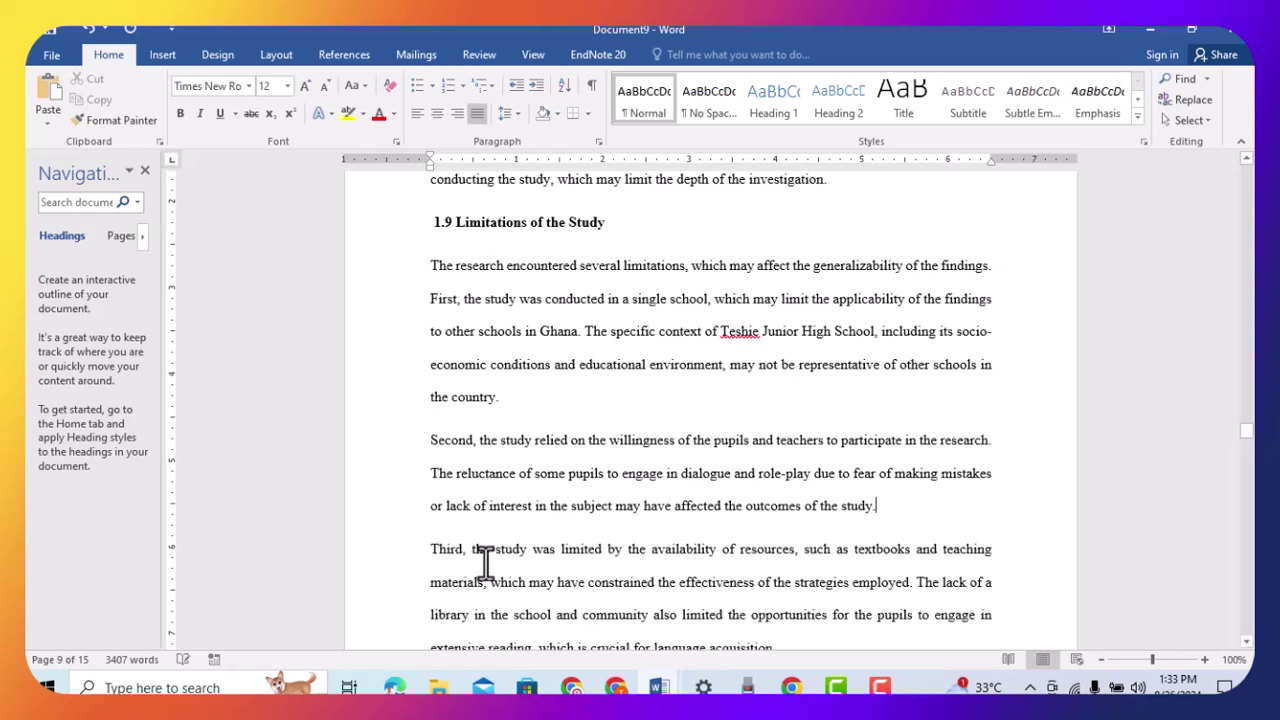
Delete the blank line above "1.10 Organization of the Study" and make that heading bold
{"action": "scroll", "coordinate": [600, 545], "scroll_direction": "down", "scroll_amount": 8}
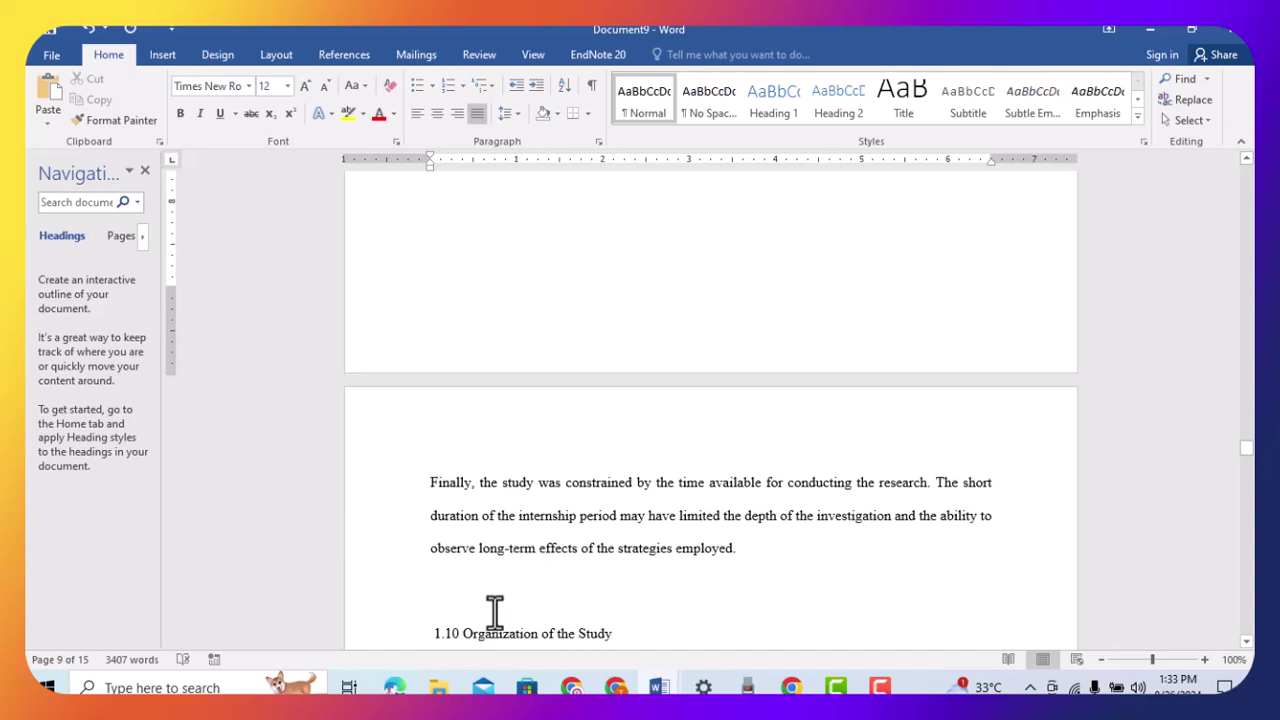
{"action": "left_click", "coordinate": [492, 610]}
{"action": "key", "text": "BackSpace"}
{"action": "left_click_drag", "start_coordinate": [636, 600], "coordinate": [435, 594]}
{"action": "left_click", "coordinate": [444, 567]}
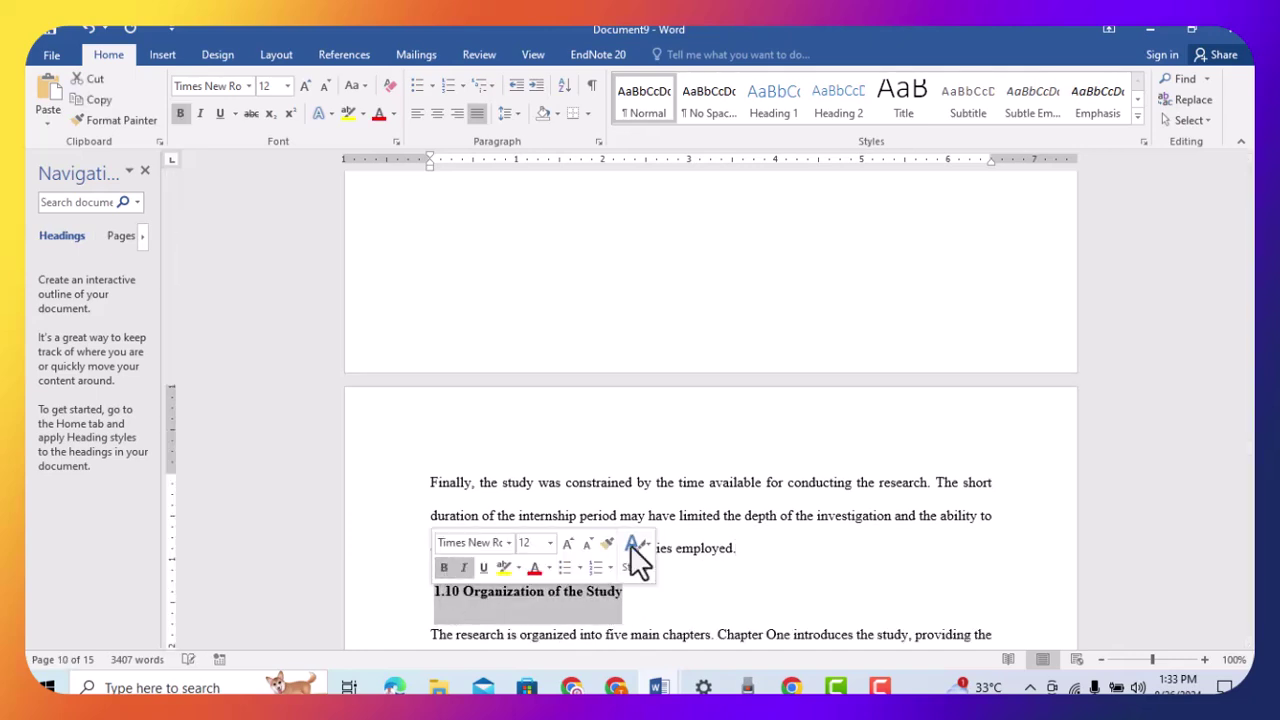
Delete the blank lines above the paragraphs starting "Chapter Three" and "Finally, Chapter Five" in section 1.10
{"action": "left_click", "coordinate": [849, 500]}
{"action": "scroll", "coordinate": [849, 500], "scroll_direction": "down", "scroll_amount": 5}
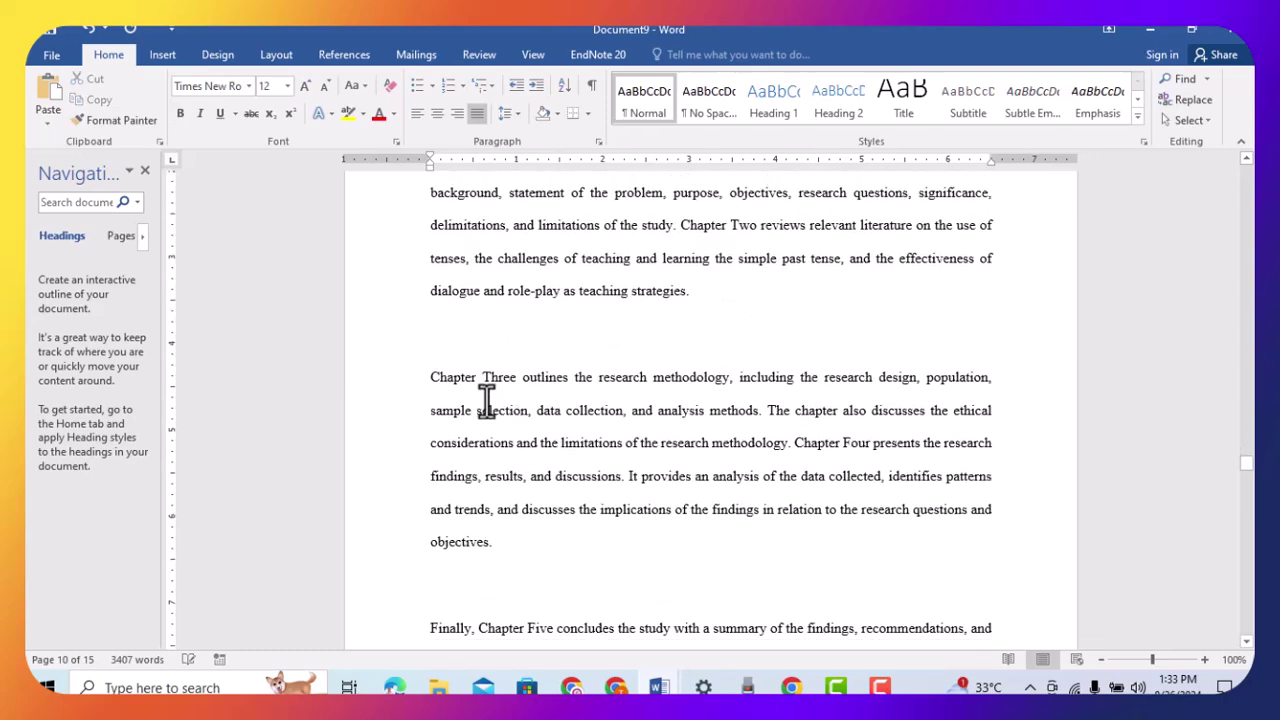
{"action": "key", "text": "BackSpace"}
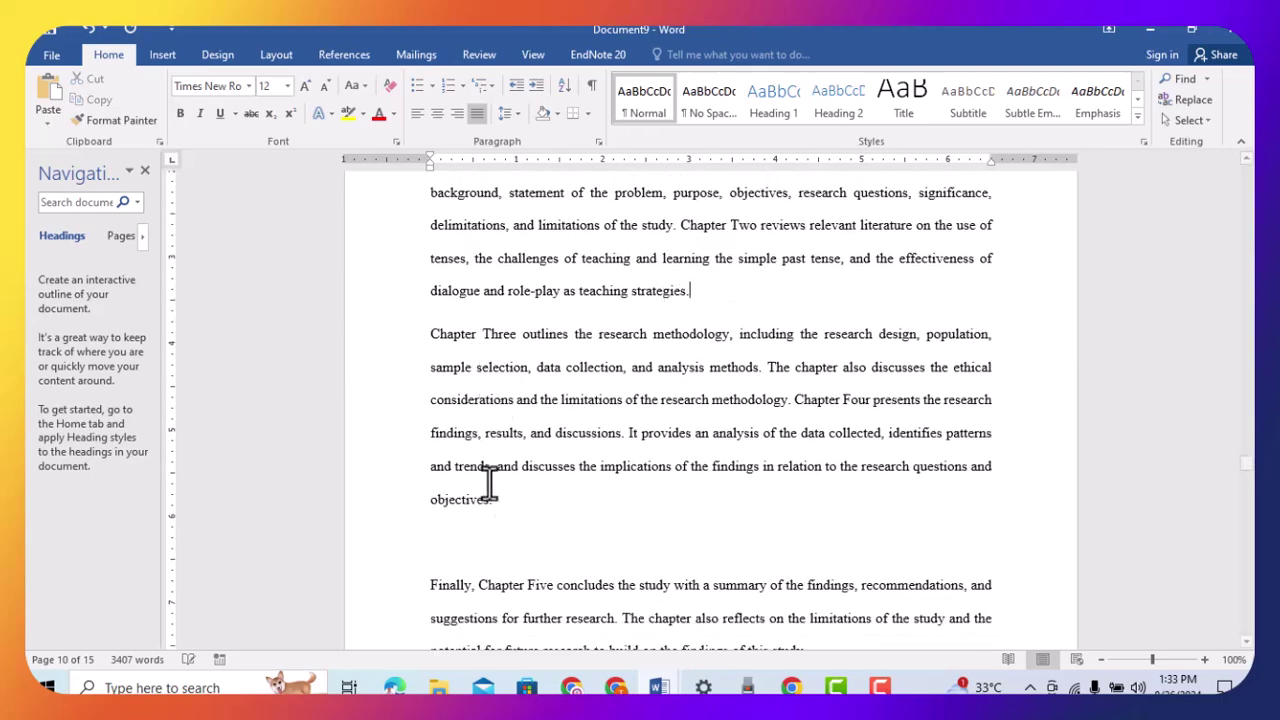
{"action": "key", "text": "BackSpace"}
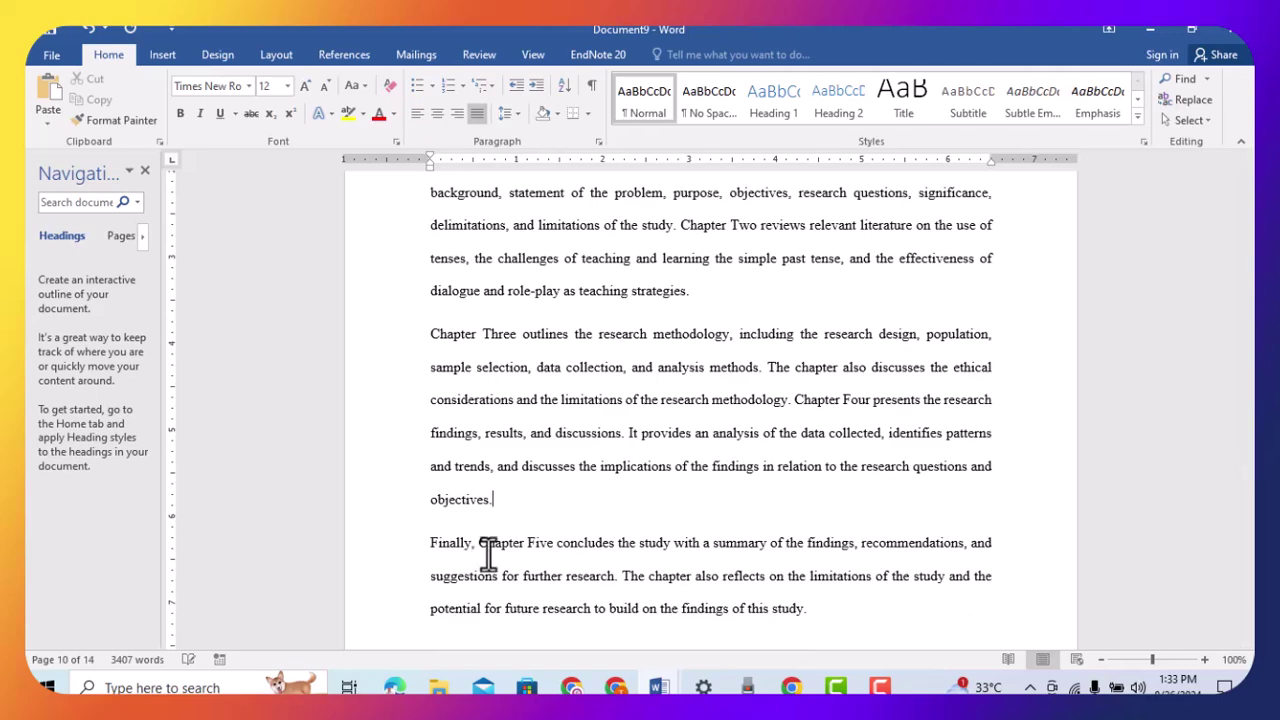
Make the Chapter Two heading bold and centred, and split it into "CHAPTER TWO" and "LITERATURE REVIEW" on separate lines
{"action": "scroll", "coordinate": [686, 549], "scroll_direction": "down", "scroll_amount": 4}
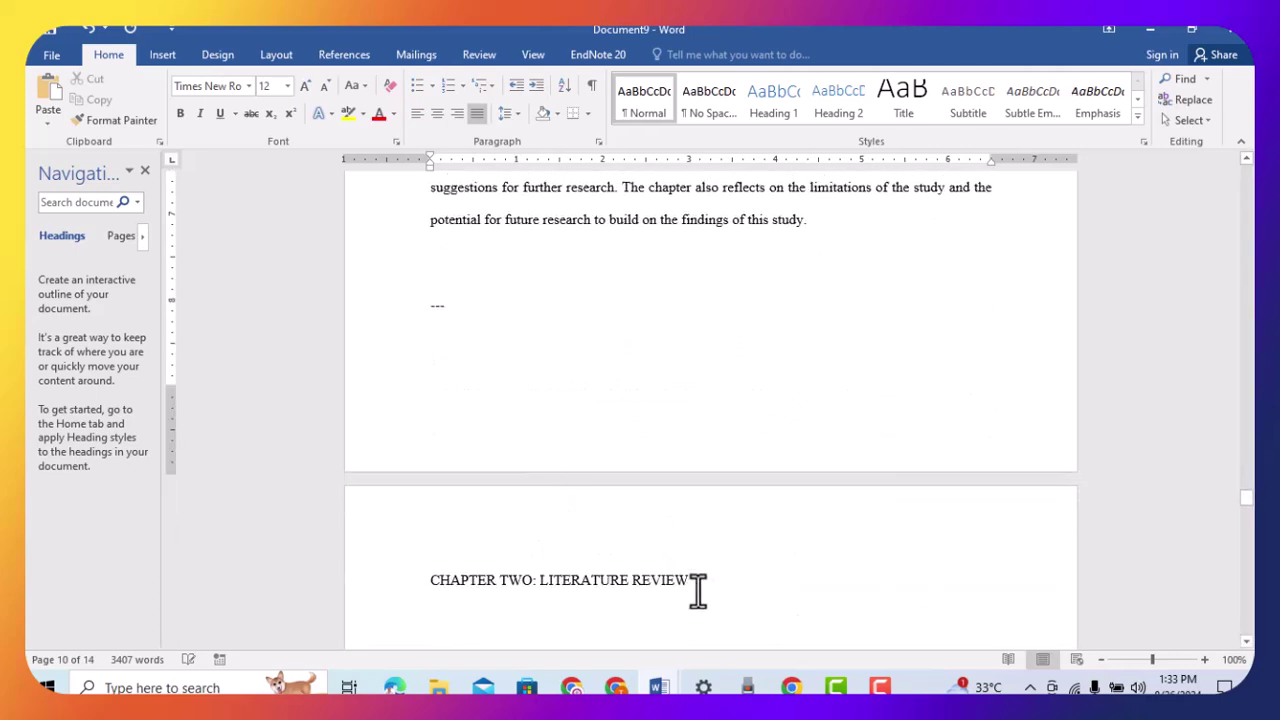
{"action": "scroll", "coordinate": [703, 592], "scroll_direction": "down", "scroll_amount": 2}
{"action": "left_click_drag", "start_coordinate": [430, 407], "coordinate": [940, 560]}
{"action": "scroll", "coordinate": [840, 349], "scroll_direction": "up", "scroll_amount": 8}
{"action": "scroll", "coordinate": [676, 380], "scroll_direction": "up", "scroll_amount": 4}
{"action": "left_click_drag", "start_coordinate": [726, 537], "coordinate": [406, 497]}
{"action": "key", "text": "ctrl+b"}
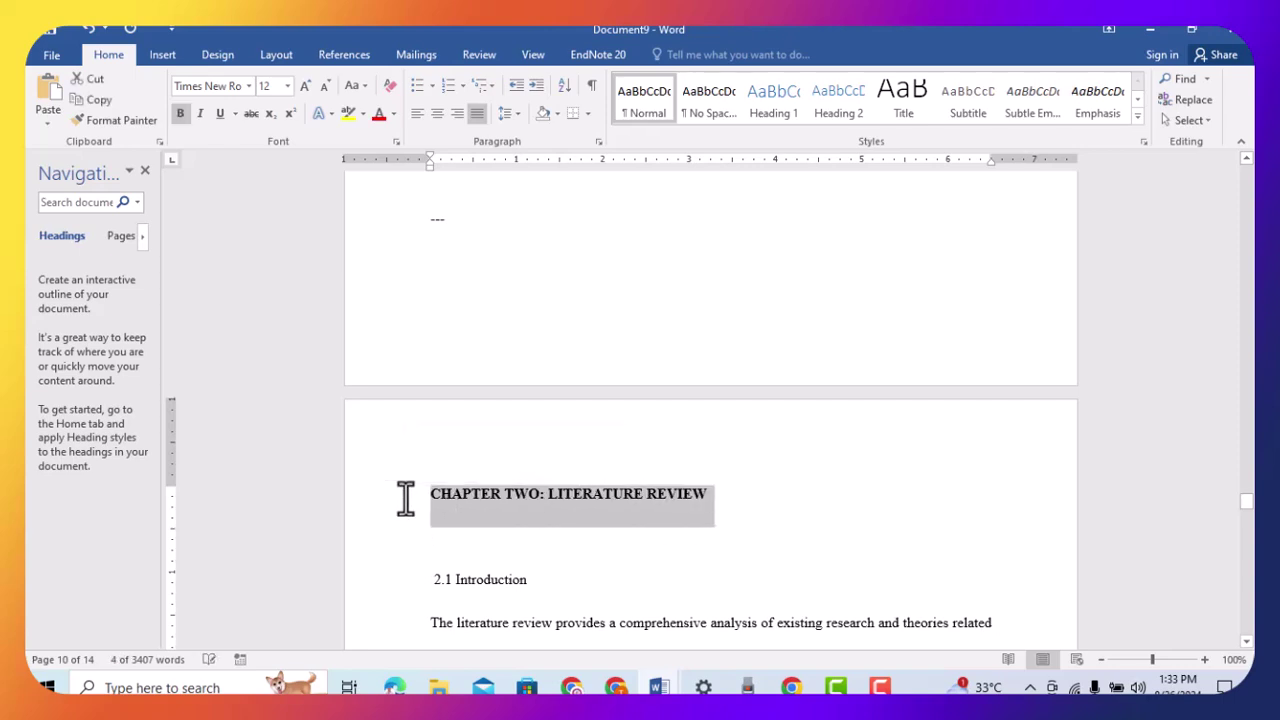
{"action": "key", "text": "ctrl+e"}
{"action": "left_click", "coordinate": [641, 507]}
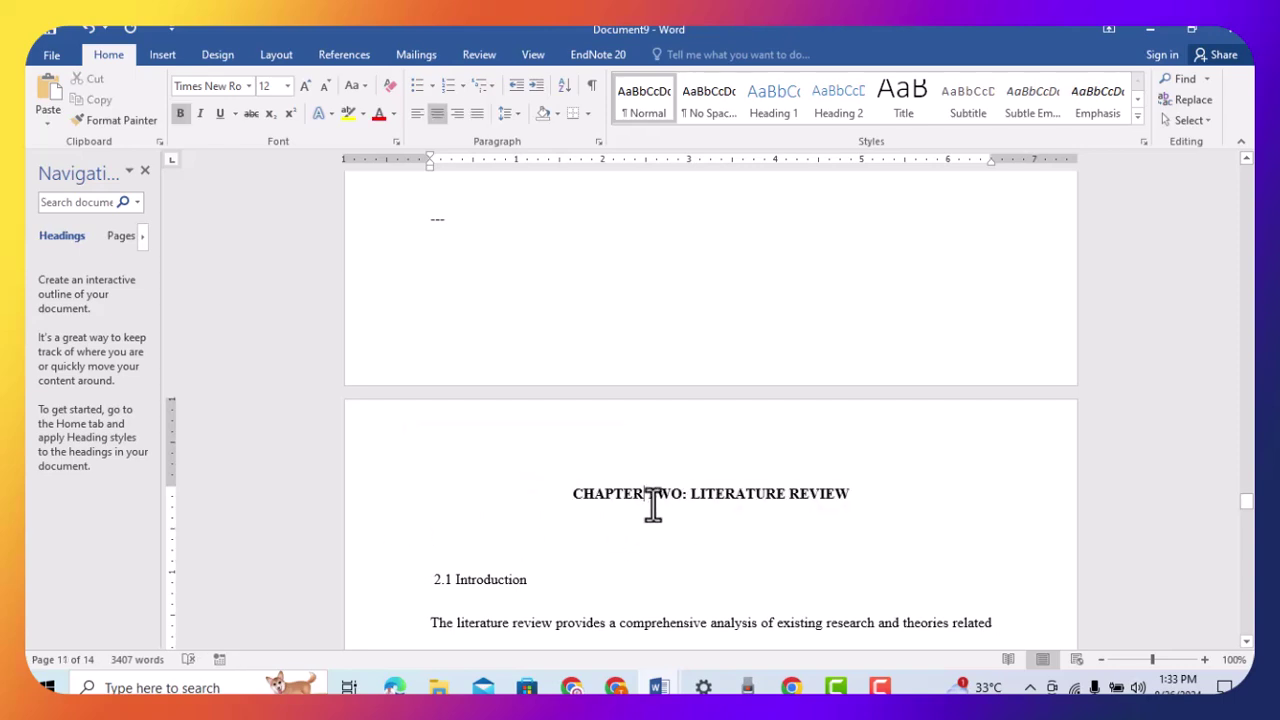
{"action": "left_click", "coordinate": [686, 493]}
{"action": "key", "text": "Return"}
Make the heading "2.1 Introduction" bold and delete the blank line above it
{"action": "scroll", "coordinate": [686, 523], "scroll_direction": "down", "scroll_amount": 3}
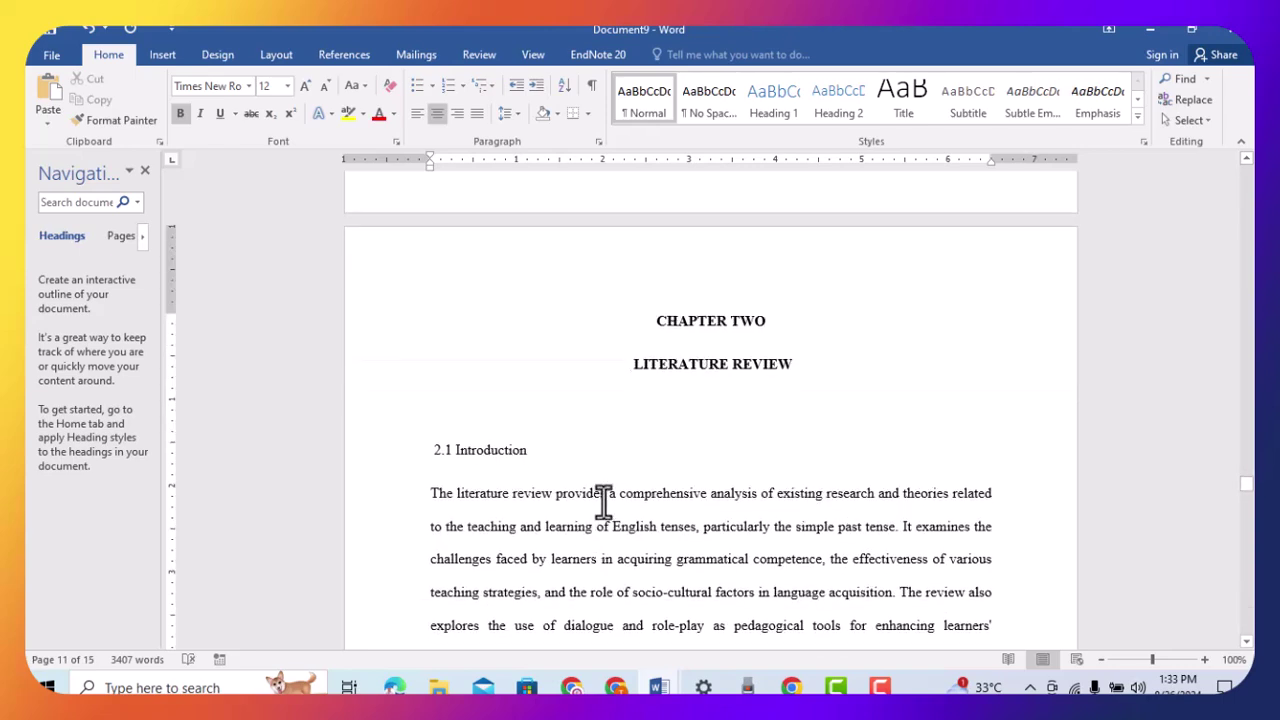
{"action": "left_click_drag", "start_coordinate": [583, 450], "coordinate": [362, 470]}
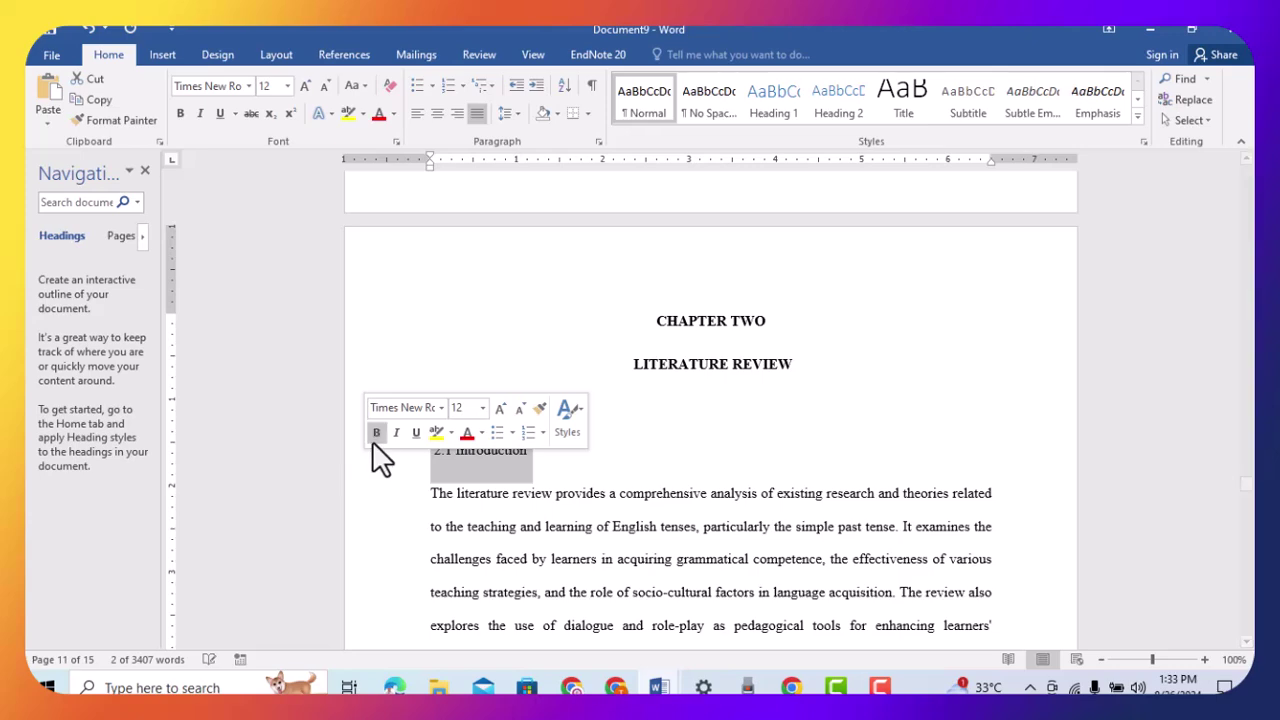
{"action": "left_click", "coordinate": [376, 436]}
{"action": "left_click", "coordinate": [591, 423]}
{"action": "scroll", "coordinate": [591, 423], "scroll_direction": "down", "scroll_amount": 2}
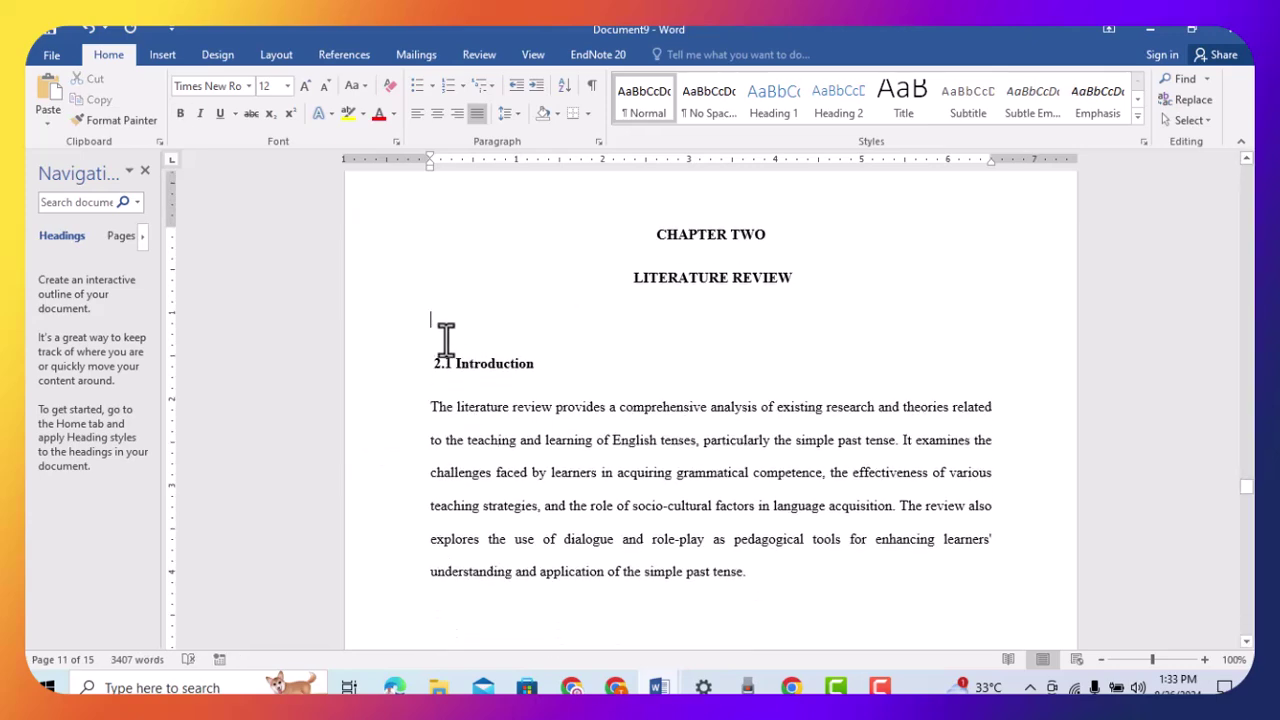
{"action": "key", "text": "BackSpace"}
Delete the stray "---" after section 1.10 and add blank space so that "CHAPTER TWO" starts on a new page
{"action": "scroll", "coordinate": [583, 346], "scroll_direction": "up", "scroll_amount": 10}
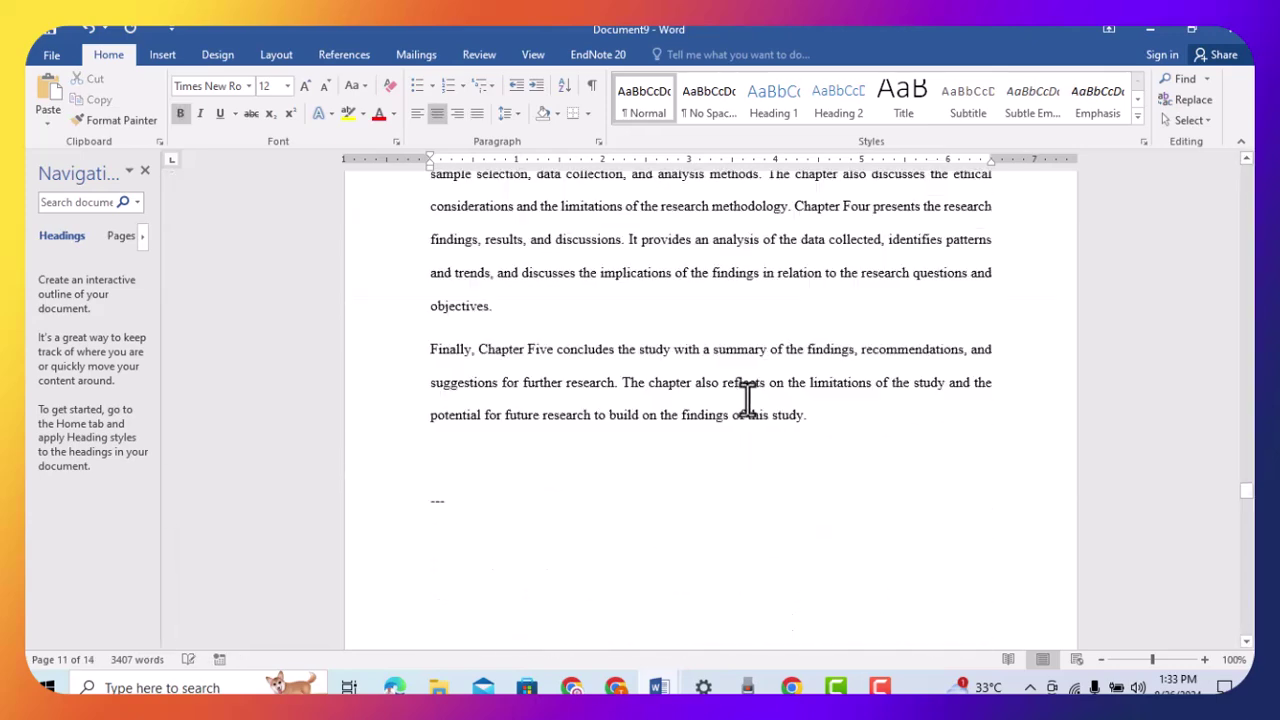
{"action": "scroll", "coordinate": [523, 614], "scroll_direction": "up", "scroll_amount": 1}
{"action": "scroll", "coordinate": [517, 571], "scroll_direction": "down", "scroll_amount": 3}
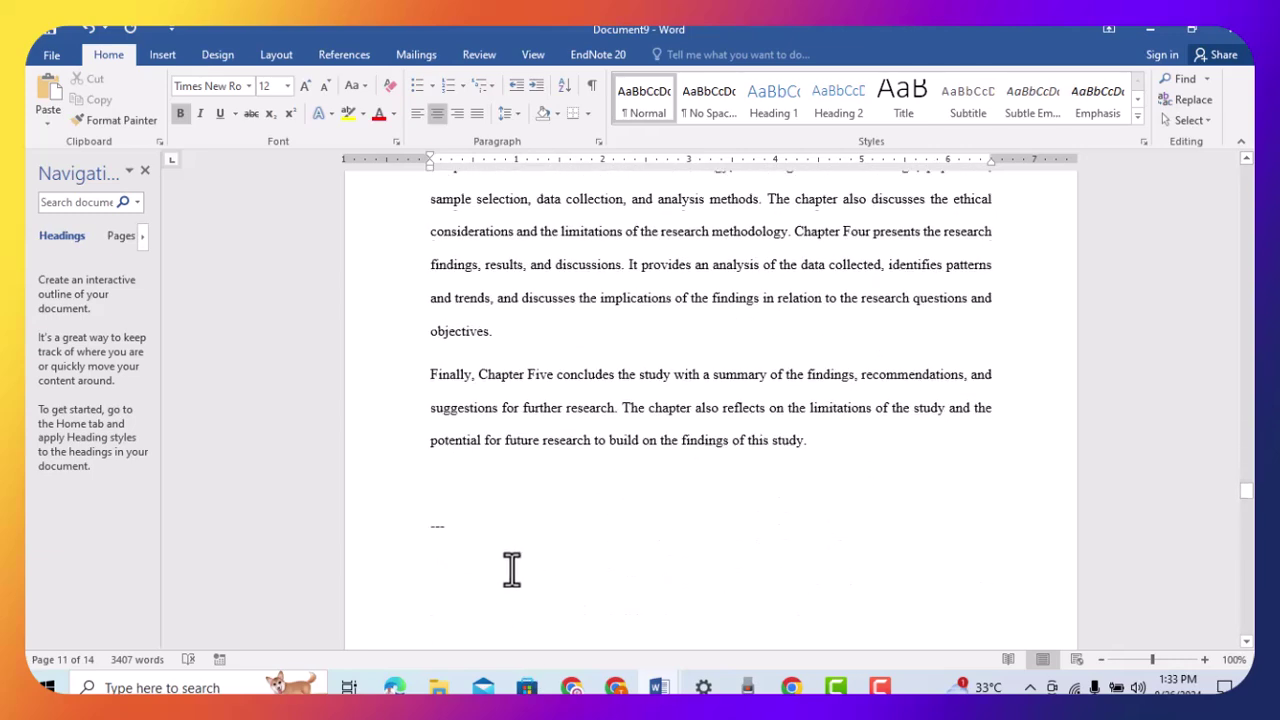
{"action": "left_click_drag", "start_coordinate": [483, 542], "coordinate": [414, 529]}
{"action": "key", "text": "BackSpace"}
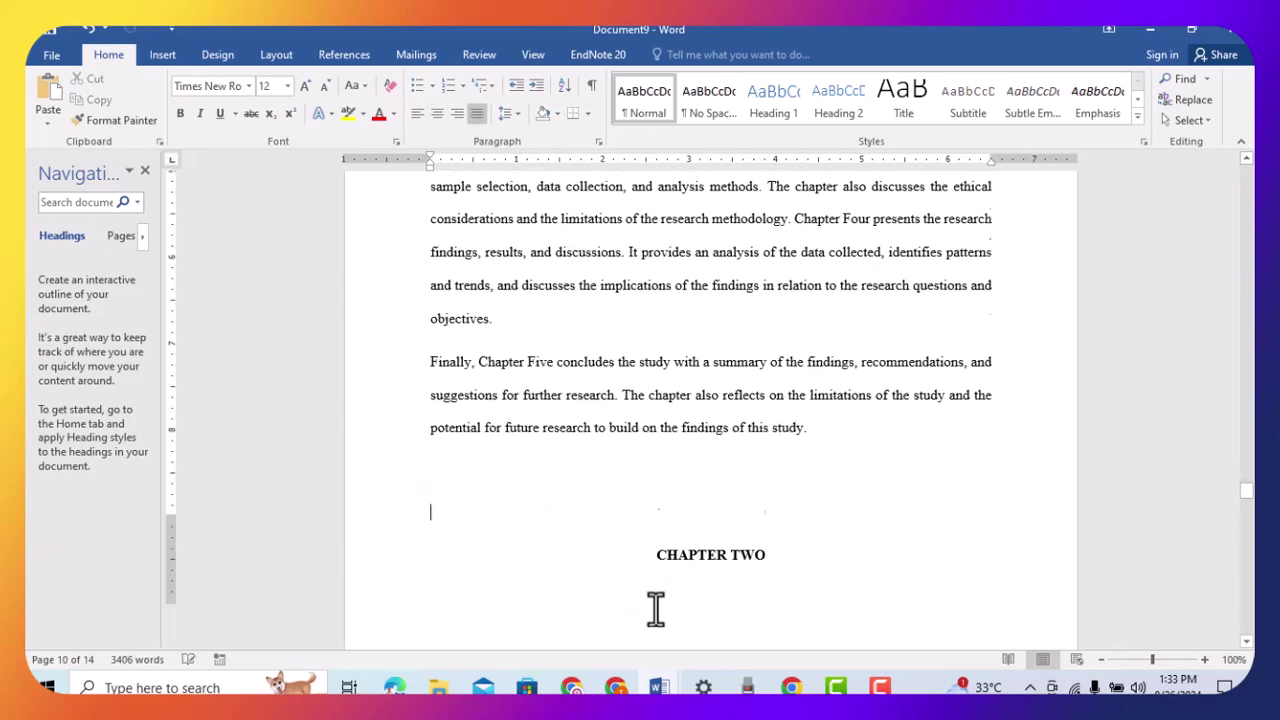
{"action": "scroll", "coordinate": [651, 608], "scroll_direction": "down", "scroll_amount": 4}
{"action": "key", "text": "Return"}
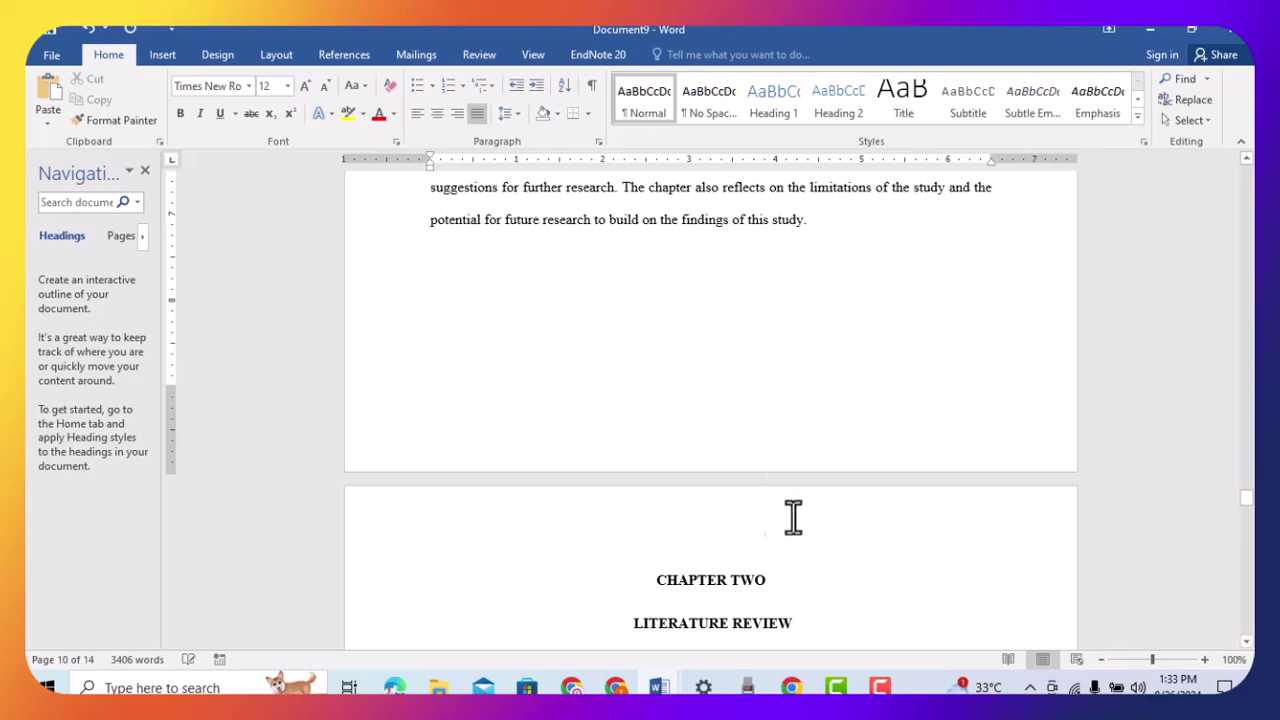
Delete the blank line above "2.2 The Importance of Grammar in Language Learning" and make that heading bold
{"action": "scroll", "coordinate": [794, 514], "scroll_direction": "down", "scroll_amount": 11}
{"action": "scroll", "coordinate": [705, 422], "scroll_direction": "down", "scroll_amount": 1}
{"action": "left_click", "coordinate": [620, 376]}
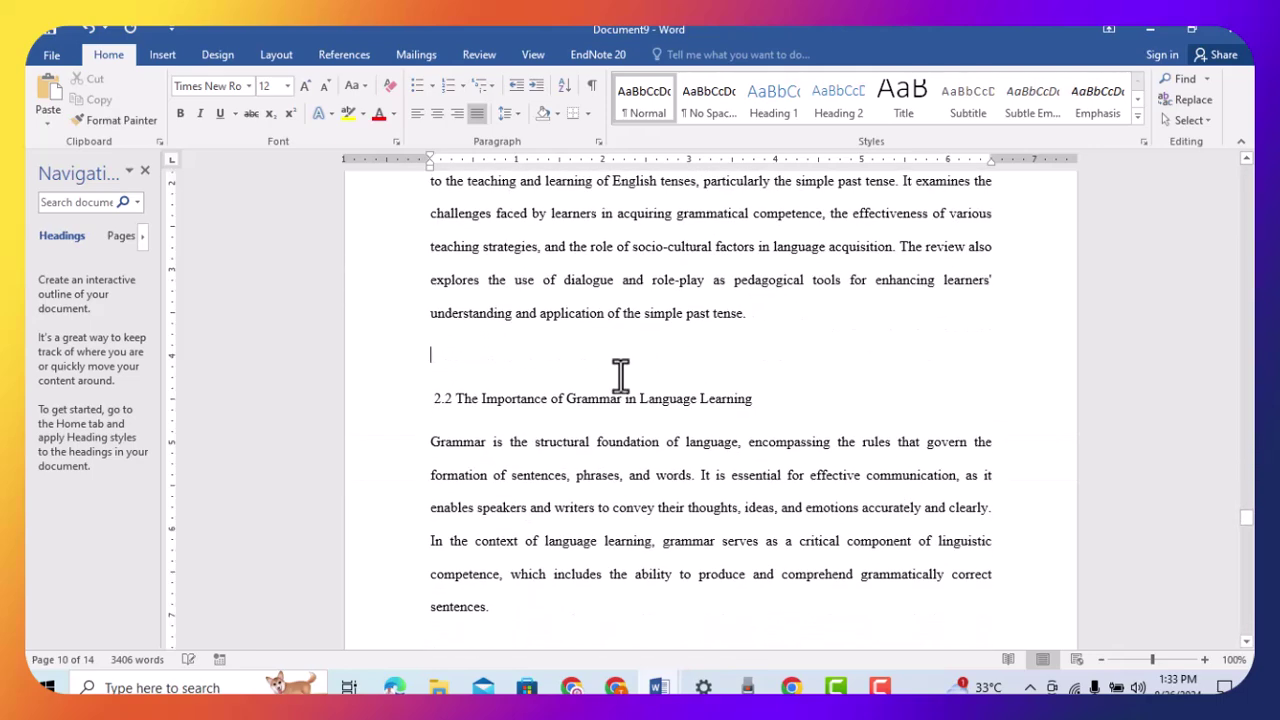
{"action": "key", "text": "BackSpace"}
{"action": "left_click", "coordinate": [396, 362]}
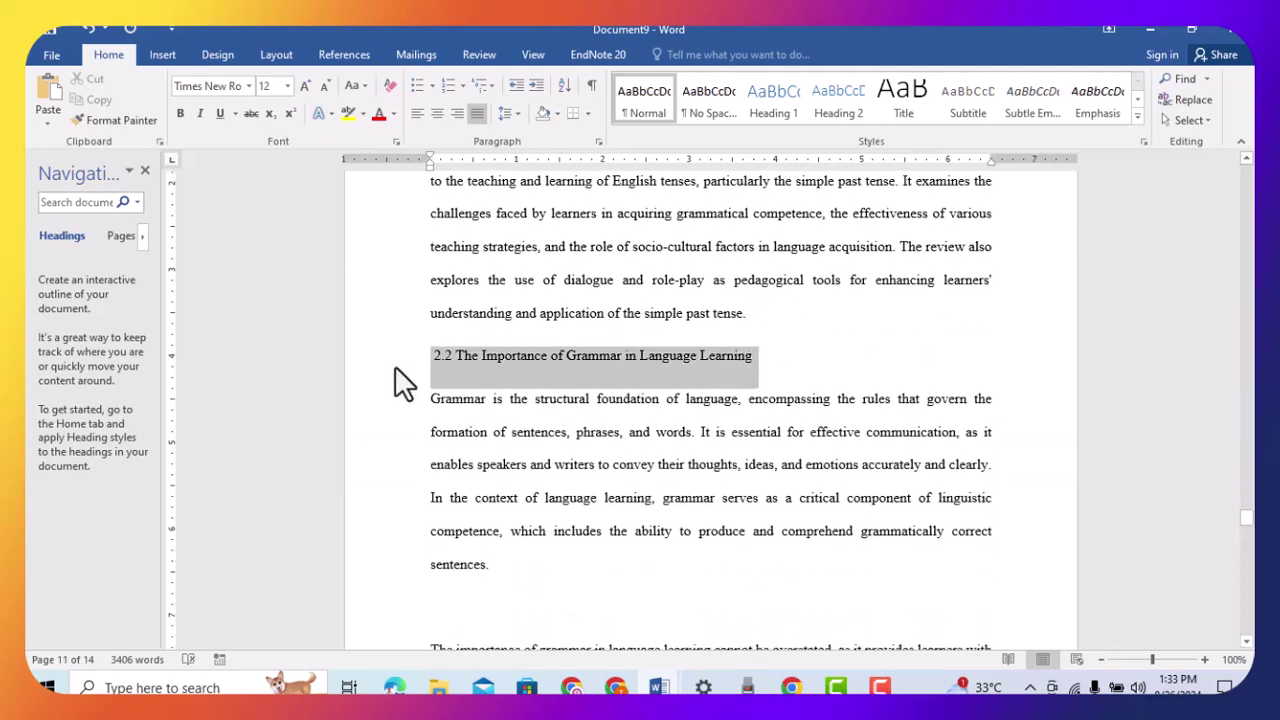
{"action": "key", "text": "ctrl+b"}
Delete the blank lines above the paragraphs starting "The importance of grammar" and "In the context of English" in section 2.2
{"action": "scroll", "coordinate": [562, 413], "scroll_direction": "down", "scroll_amount": 1}
{"action": "scroll", "coordinate": [562, 413], "scroll_direction": "down", "scroll_amount": 2}
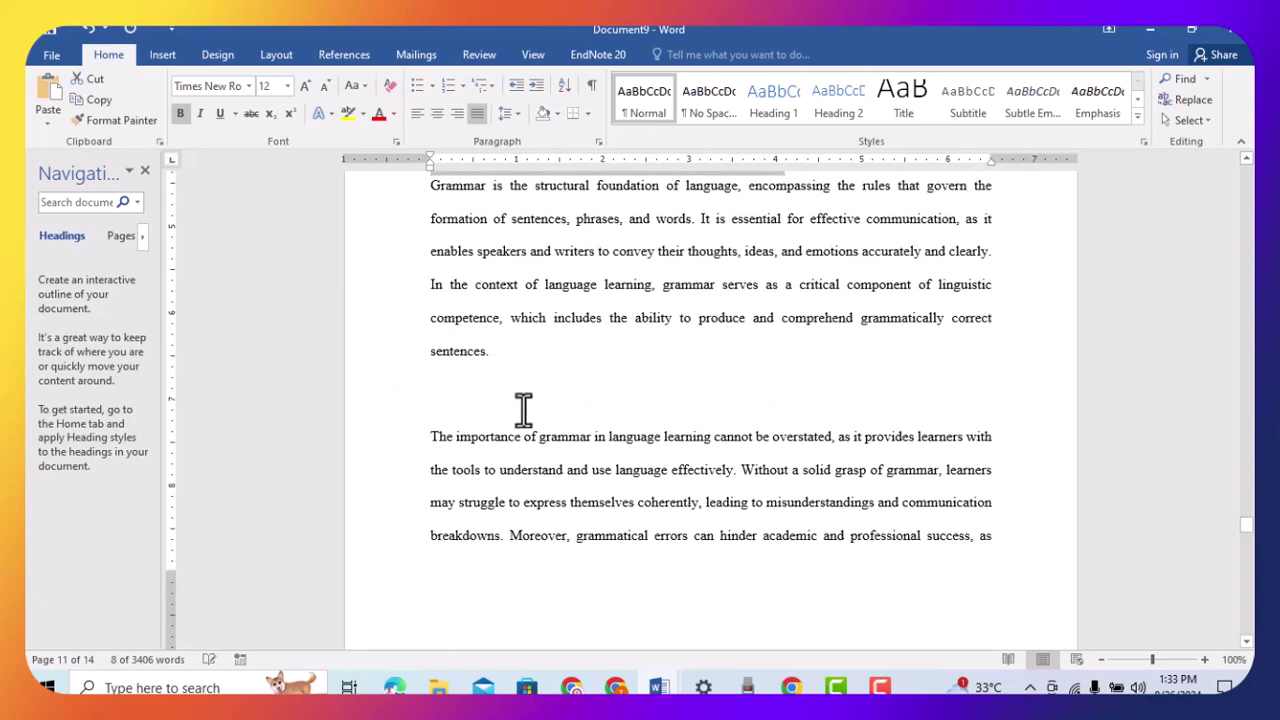
{"action": "left_click", "coordinate": [486, 403]}
{"action": "key", "text": "BackSpace"}
{"action": "scroll", "coordinate": [522, 437], "scroll_direction": "down", "scroll_amount": 8}
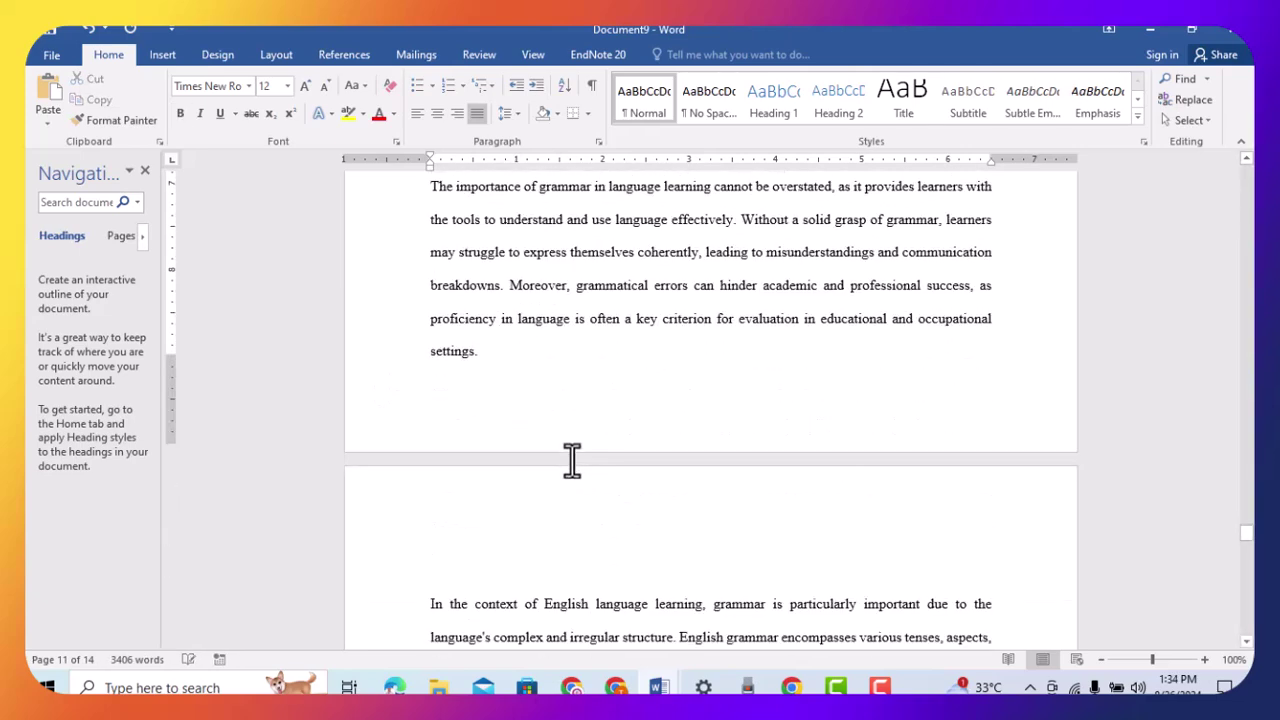
{"action": "scroll", "coordinate": [543, 300], "scroll_direction": "up", "scroll_amount": 2}
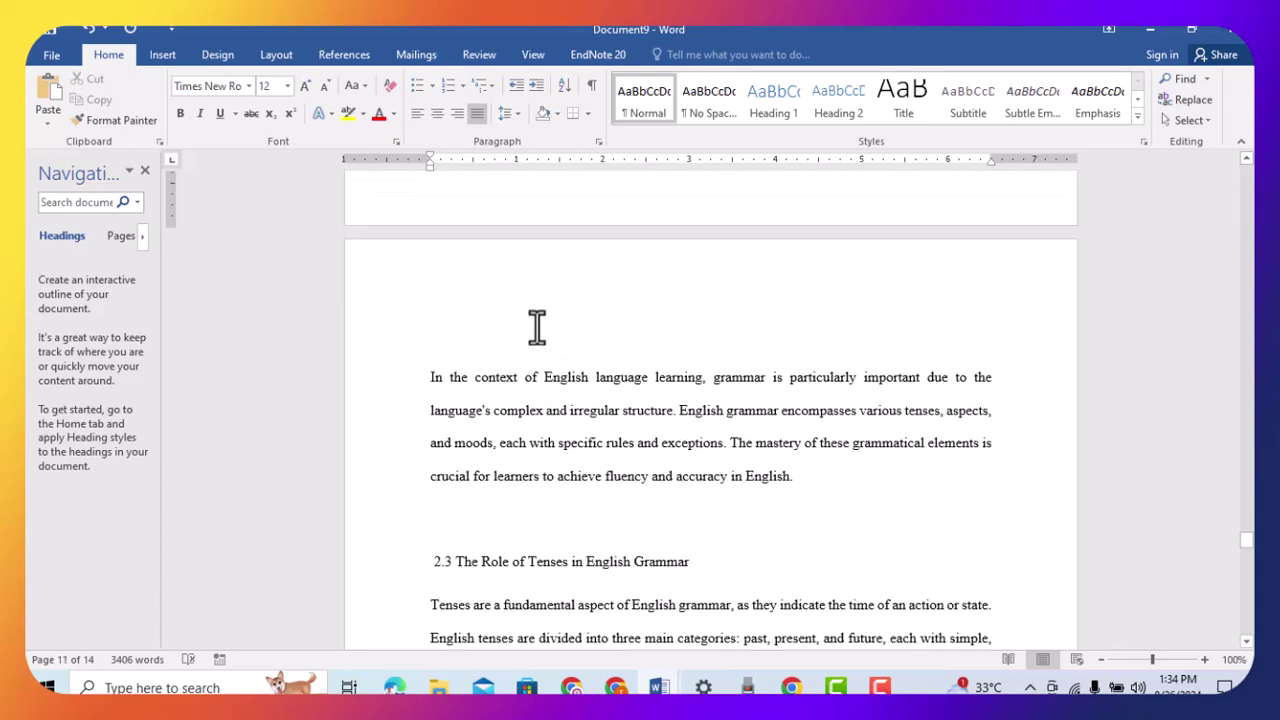
{"action": "left_click", "coordinate": [536, 340]}
{"action": "key", "text": "BackSpace"}
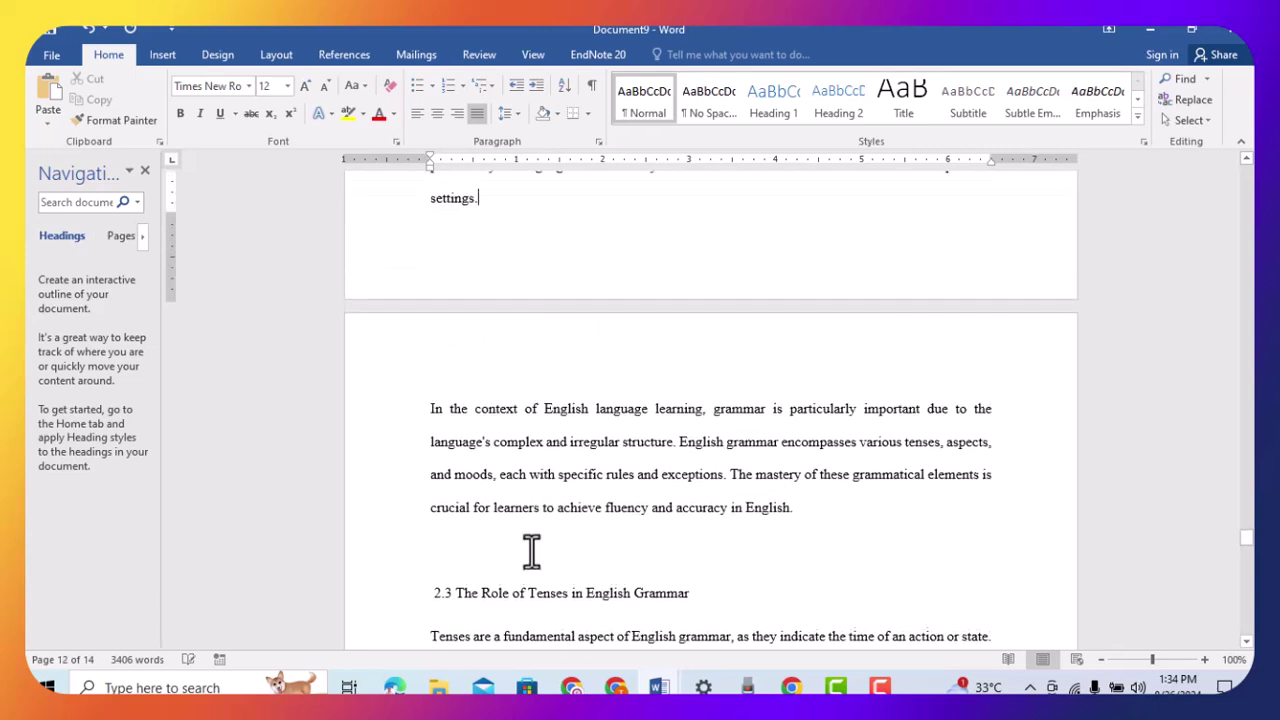
Delete the blank line above "2.3 The Role of Tenses in English Grammar" and make that heading bold
{"action": "left_click", "coordinate": [531, 551]}
{"action": "key", "text": "BackSpace"}
{"action": "left_click_drag", "start_coordinate": [723, 551], "coordinate": [410, 565]}
{"action": "key", "text": "ctrl+b"}
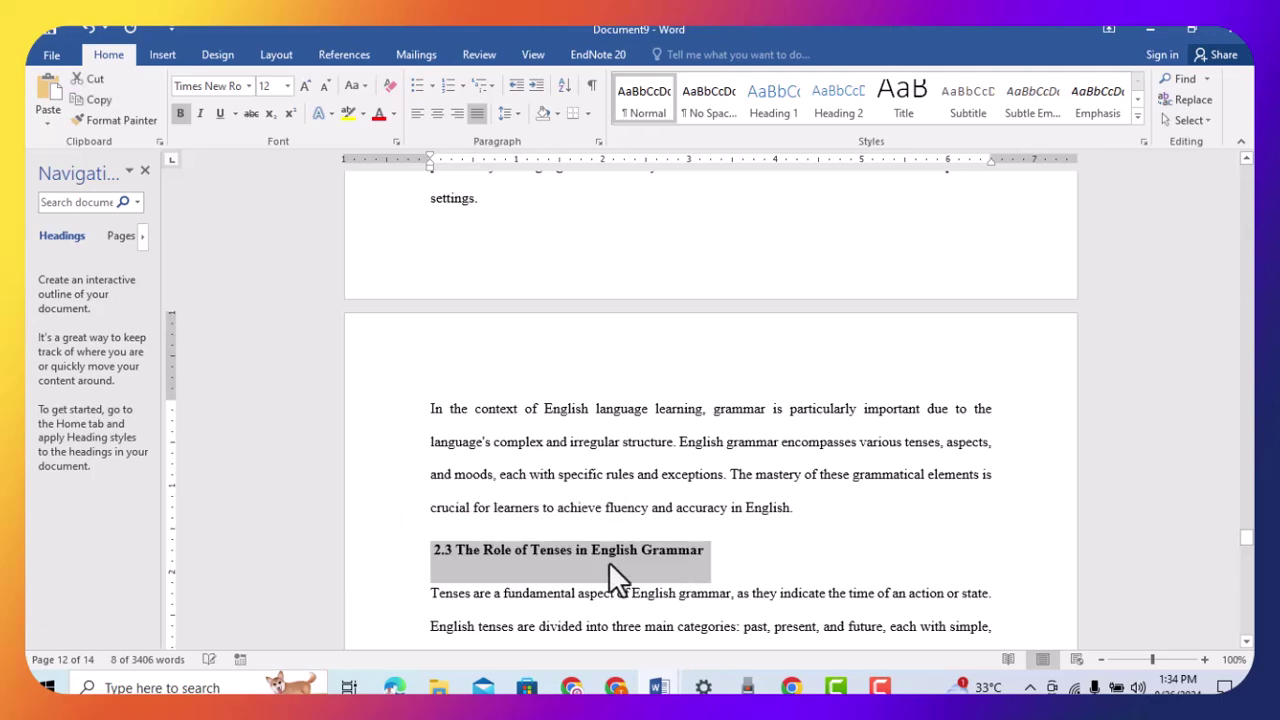
Delete the blank lines above the paragraphs starting "The simple past tense" and "In English" in section 2.3
{"action": "scroll", "coordinate": [580, 574], "scroll_direction": "down", "scroll_amount": 5}
{"action": "left_click", "coordinate": [551, 400]}
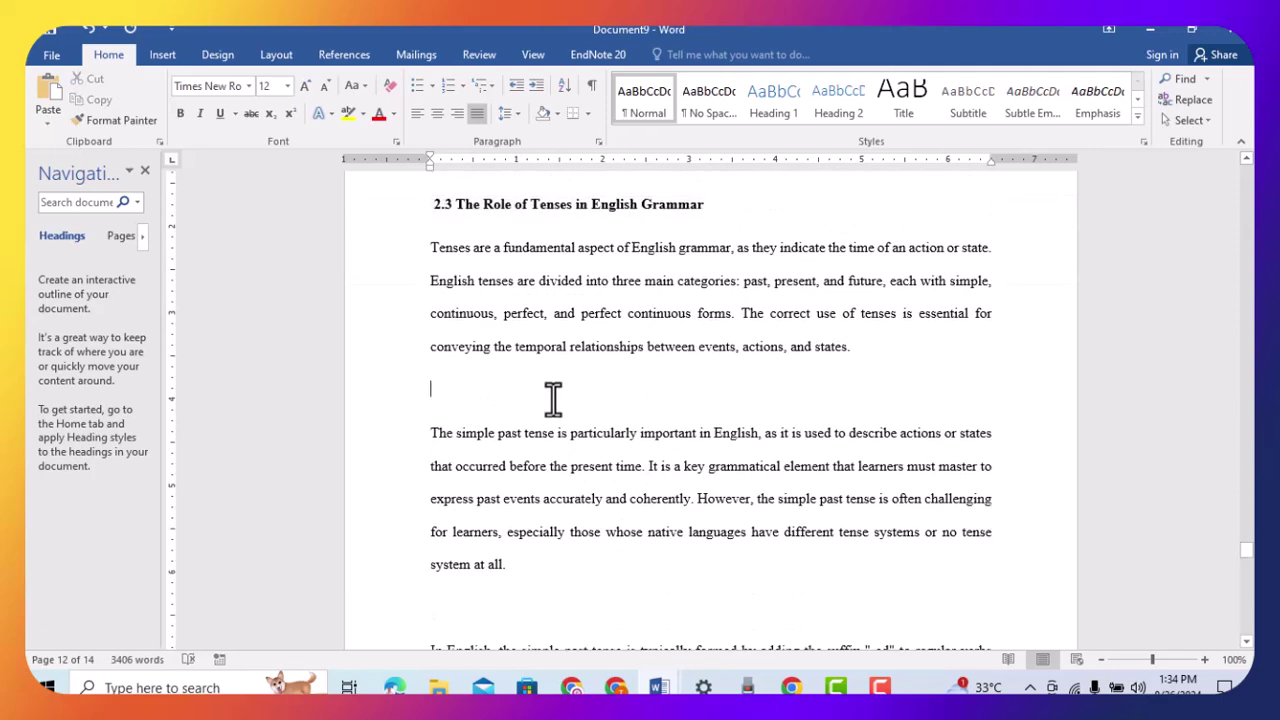
{"action": "key", "text": "BackSpace"}
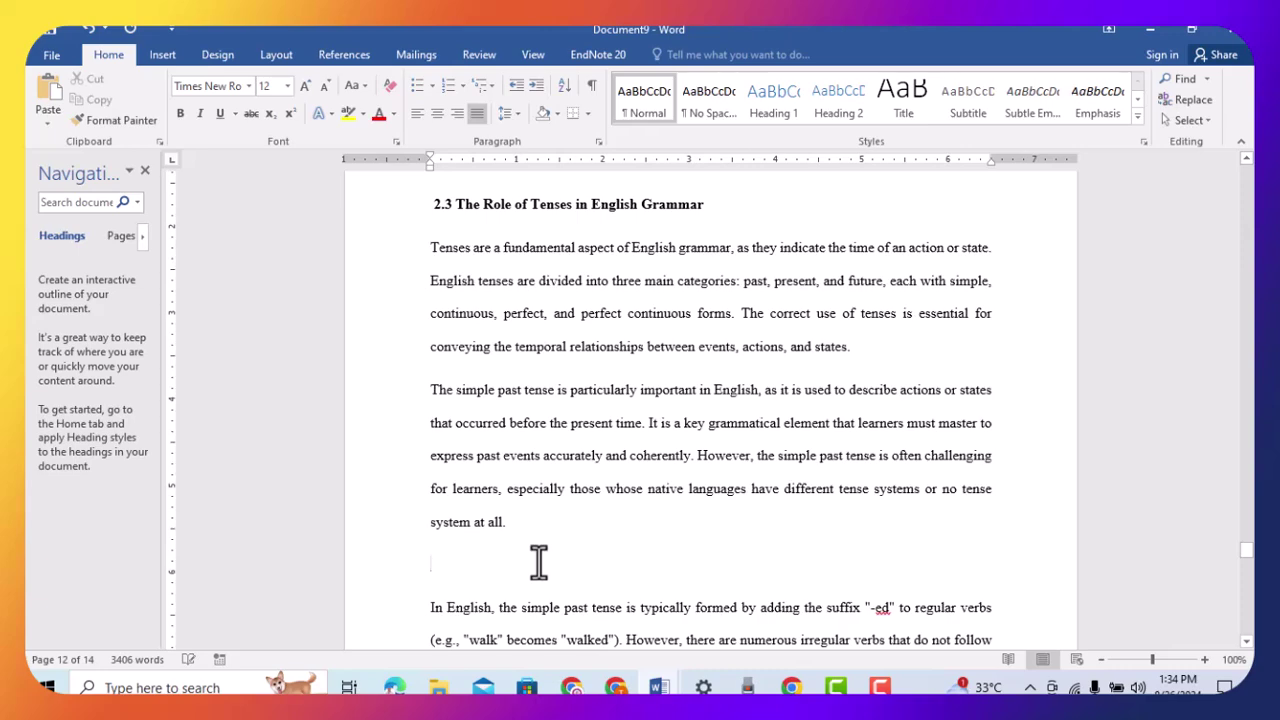
{"action": "key", "text": "BackSpace"}
Push the heading "2.4 Challenges in Teaching and Learning the Simple Past Tense" onto the next page with blank lines and make it bold
{"action": "scroll", "coordinate": [541, 562], "scroll_direction": "down", "scroll_amount": 4}
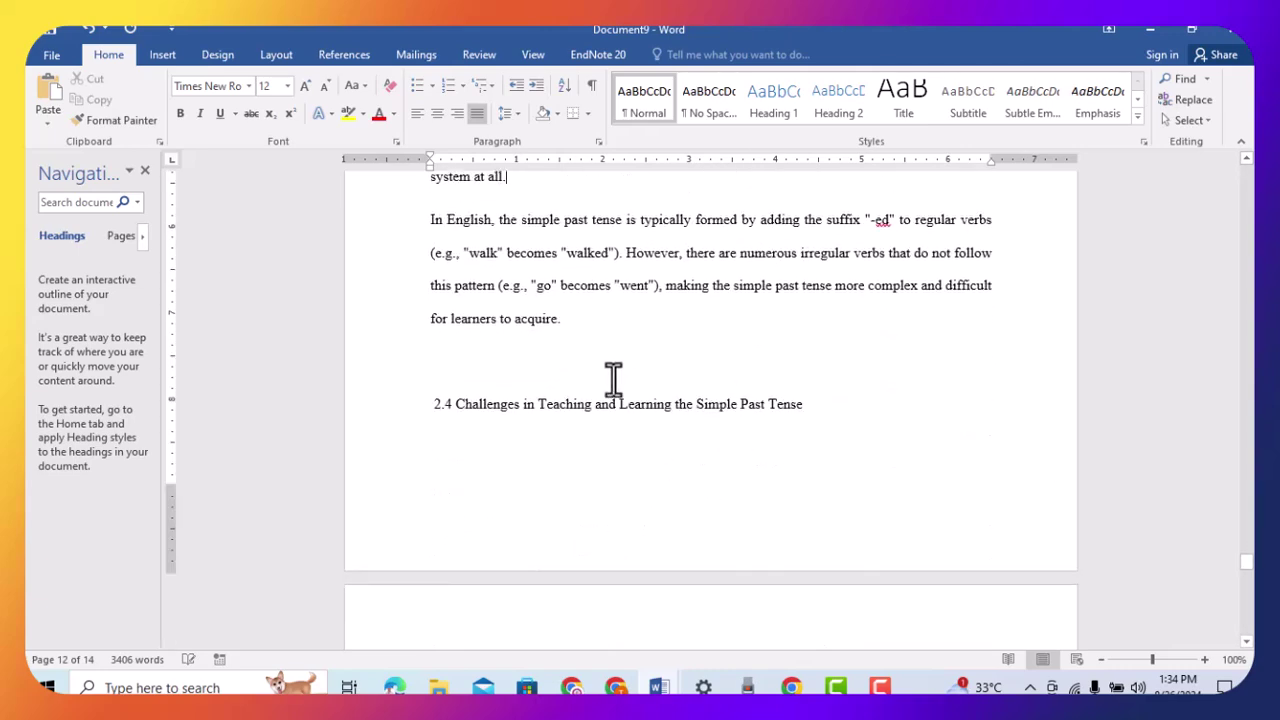
{"action": "key", "text": "Return"}
{"action": "key", "text": "Return"}
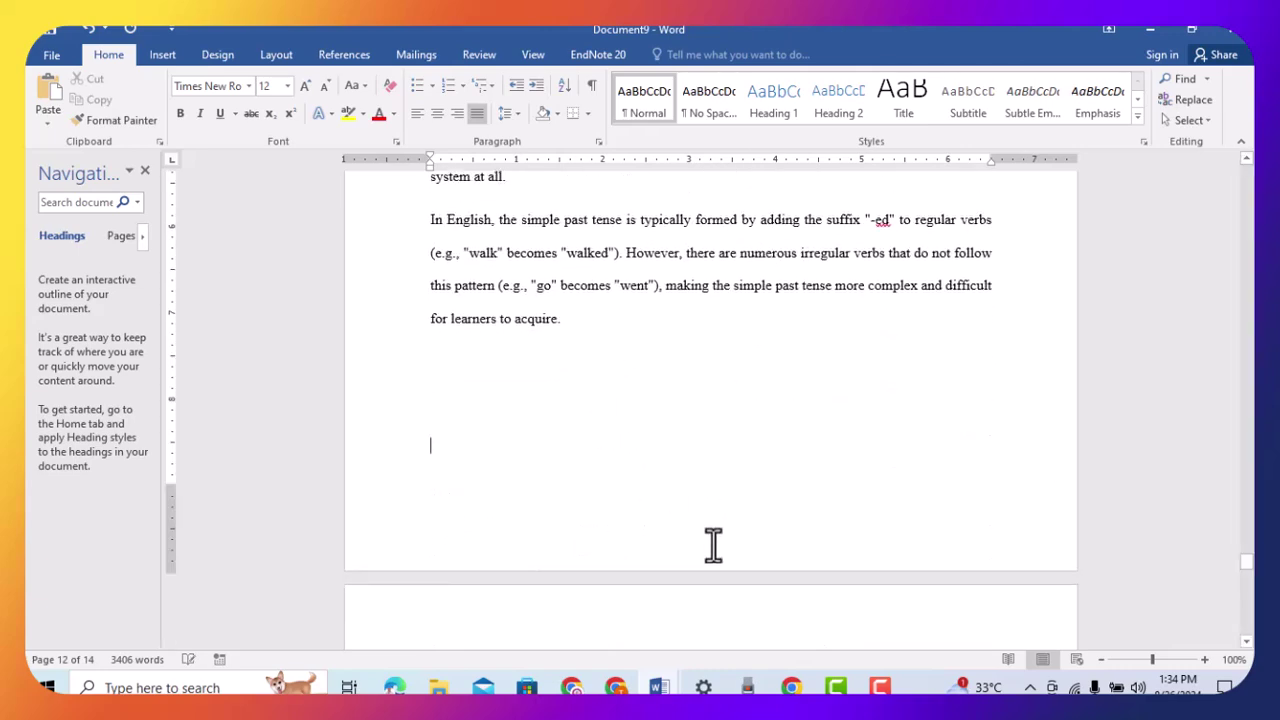
{"action": "scroll", "coordinate": [712, 542], "scroll_direction": "down", "scroll_amount": 4}
{"action": "left_click_drag", "start_coordinate": [806, 465], "coordinate": [430, 462]}
{"action": "left_click", "coordinate": [436, 450]}
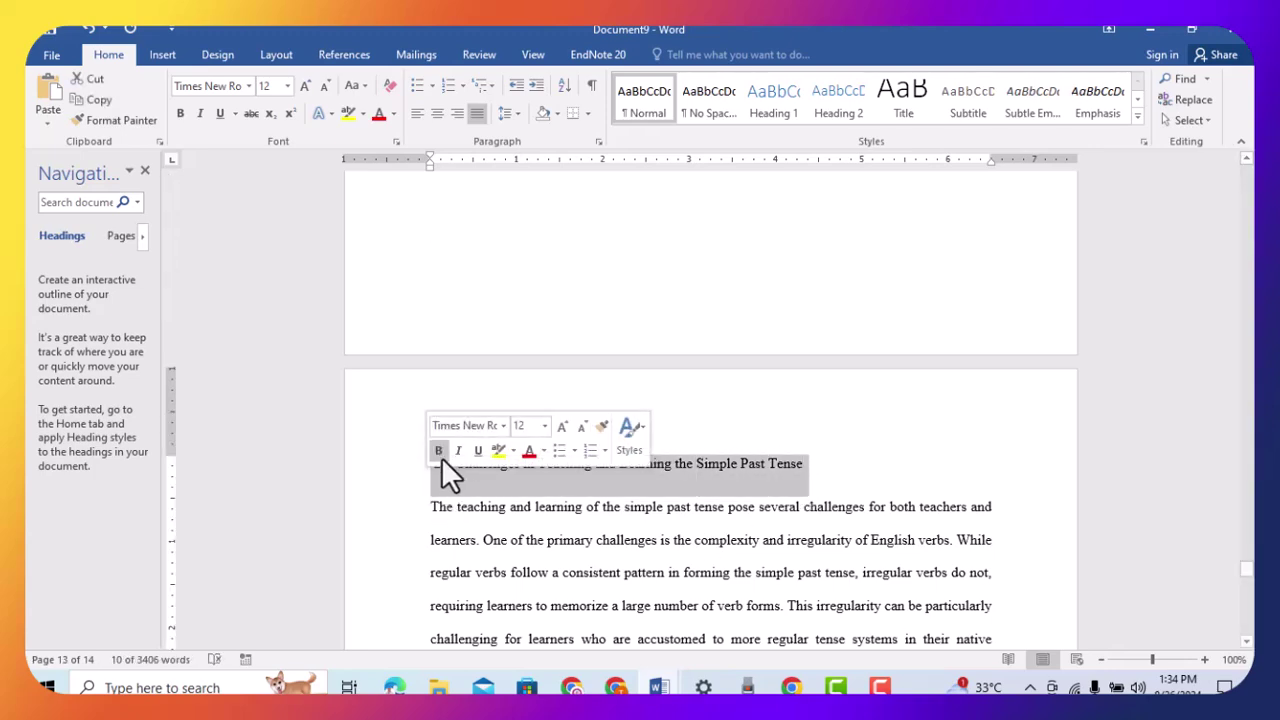
Delete the blank lines above the paragraphs starting "Another challenge" and "Teaching the simple past tense" in section 2.4
{"action": "scroll", "coordinate": [757, 533], "scroll_direction": "down", "scroll_amount": 4}
{"action": "left_click", "coordinate": [540, 311]}
{"action": "key", "text": "BackSpace"}
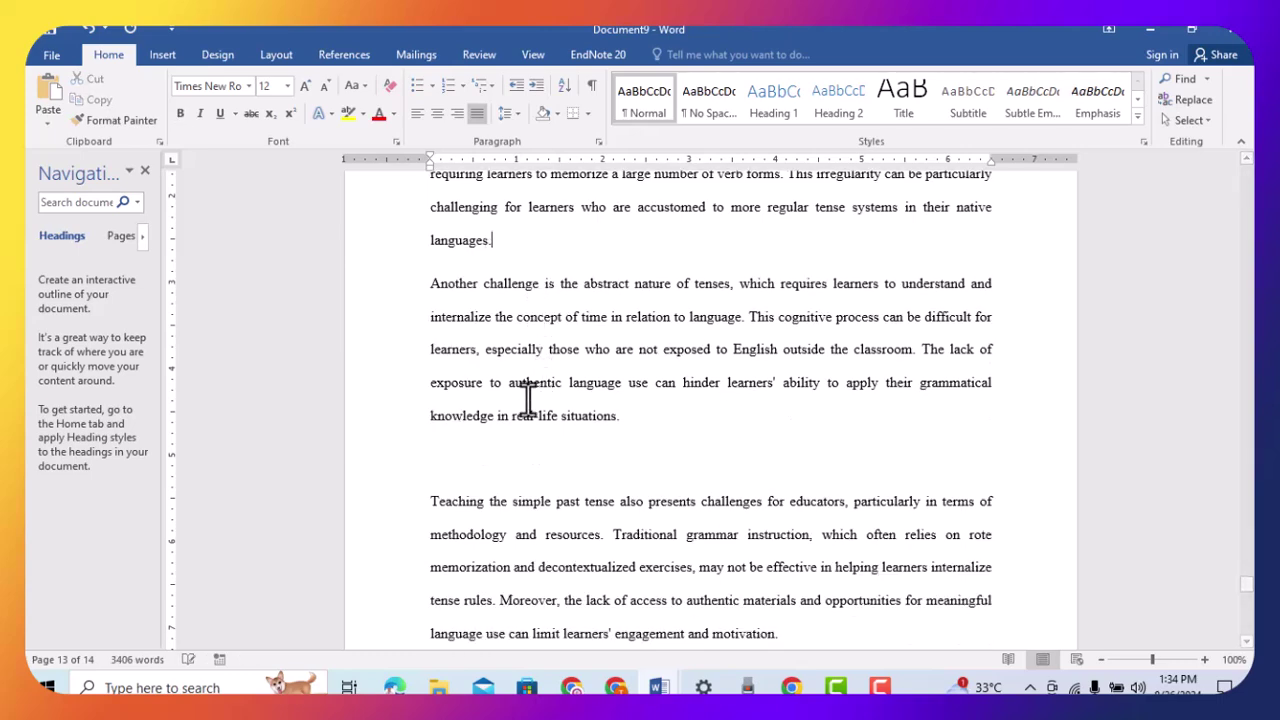
{"action": "left_click", "coordinate": [486, 458]}
{"action": "key", "text": "BackSpace"}
Delete the blank line above "2.5 The Impact of Socio-Cultural Factors on Language Acquisition" and make that heading bold
{"action": "scroll", "coordinate": [500, 450], "scroll_direction": "down", "scroll_amount": 3}
{"action": "scroll", "coordinate": [519, 432], "scroll_direction": "down", "scroll_amount": 1}
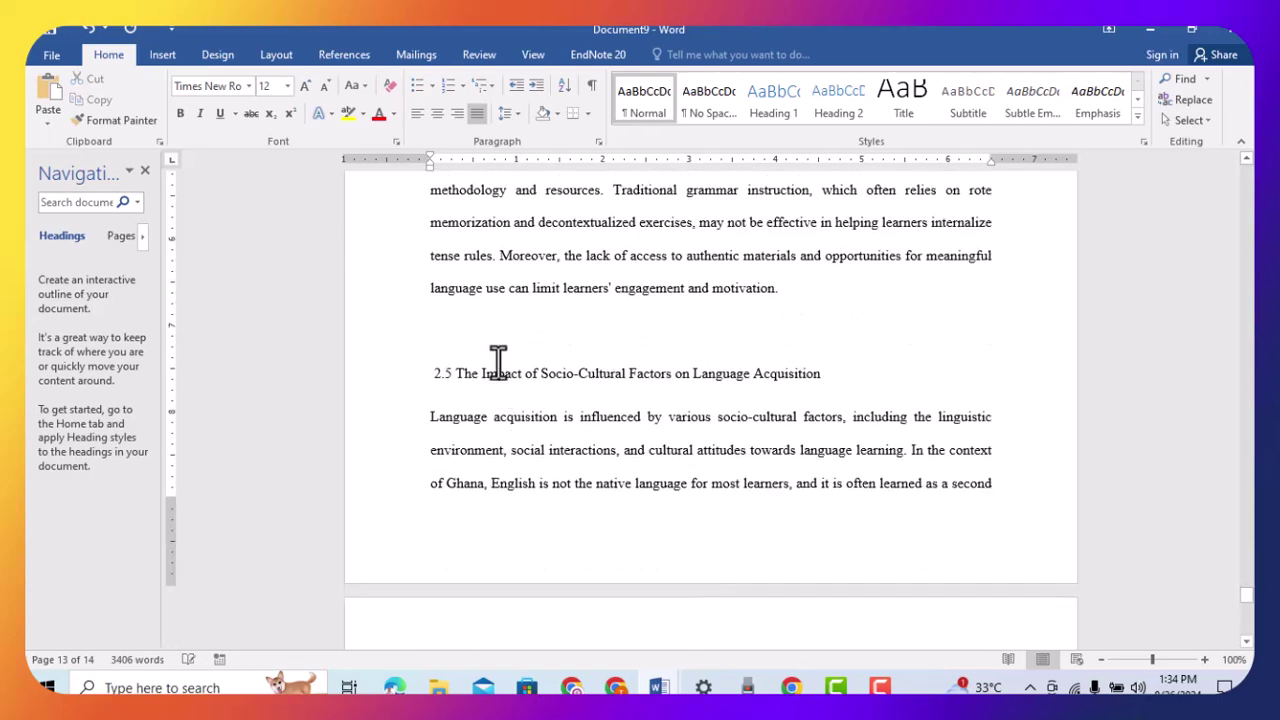
{"action": "left_click", "coordinate": [497, 362]}
{"action": "key", "text": "BackSpace"}
{"action": "left_click_drag", "start_coordinate": [818, 335], "coordinate": [420, 352]}
{"action": "key", "text": "ctrl+b"}
Delete the blank lines above the paragraphs starting "In many Ghanaian communities" and "Cultural attitudes" in section 2.5
{"action": "scroll", "coordinate": [748, 468], "scroll_direction": "down", "scroll_amount": 3}
{"action": "left_click", "coordinate": [571, 546]}
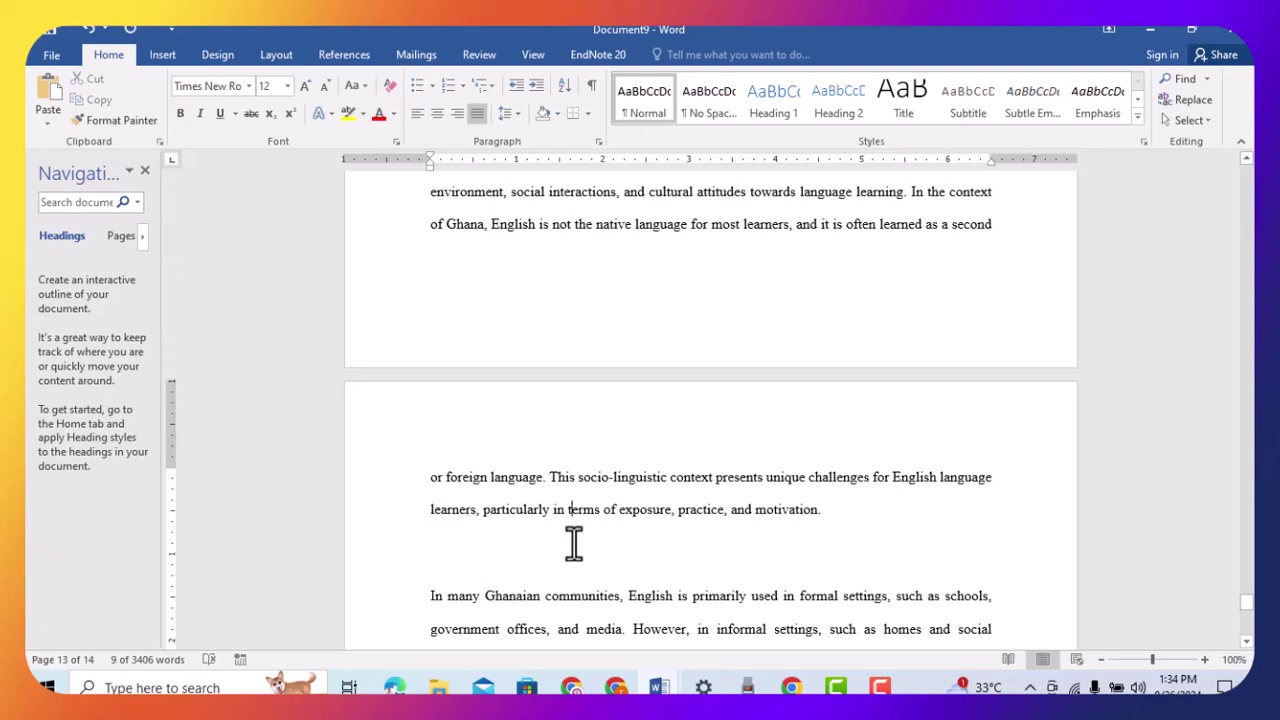
{"action": "key", "text": "BackSpace"}
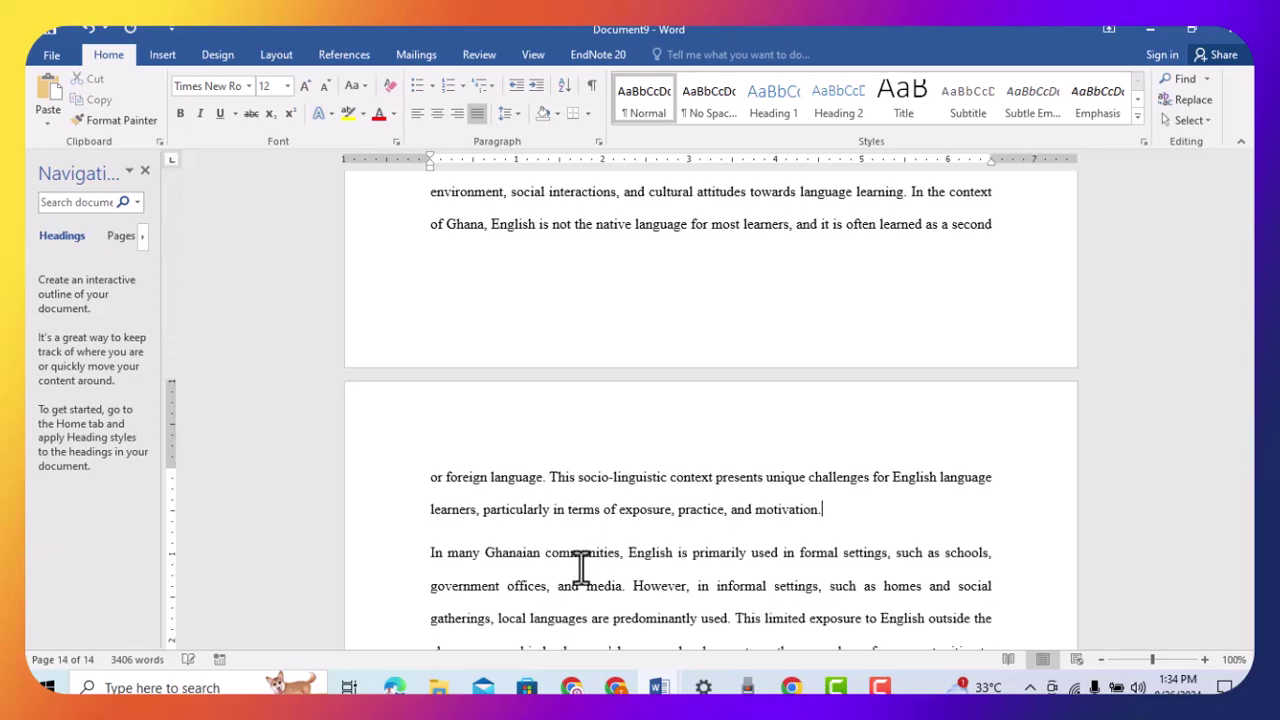
{"action": "scroll", "coordinate": [580, 565], "scroll_direction": "down", "scroll_amount": 6}
{"action": "scroll", "coordinate": [551, 472], "scroll_direction": "down", "scroll_amount": 1}
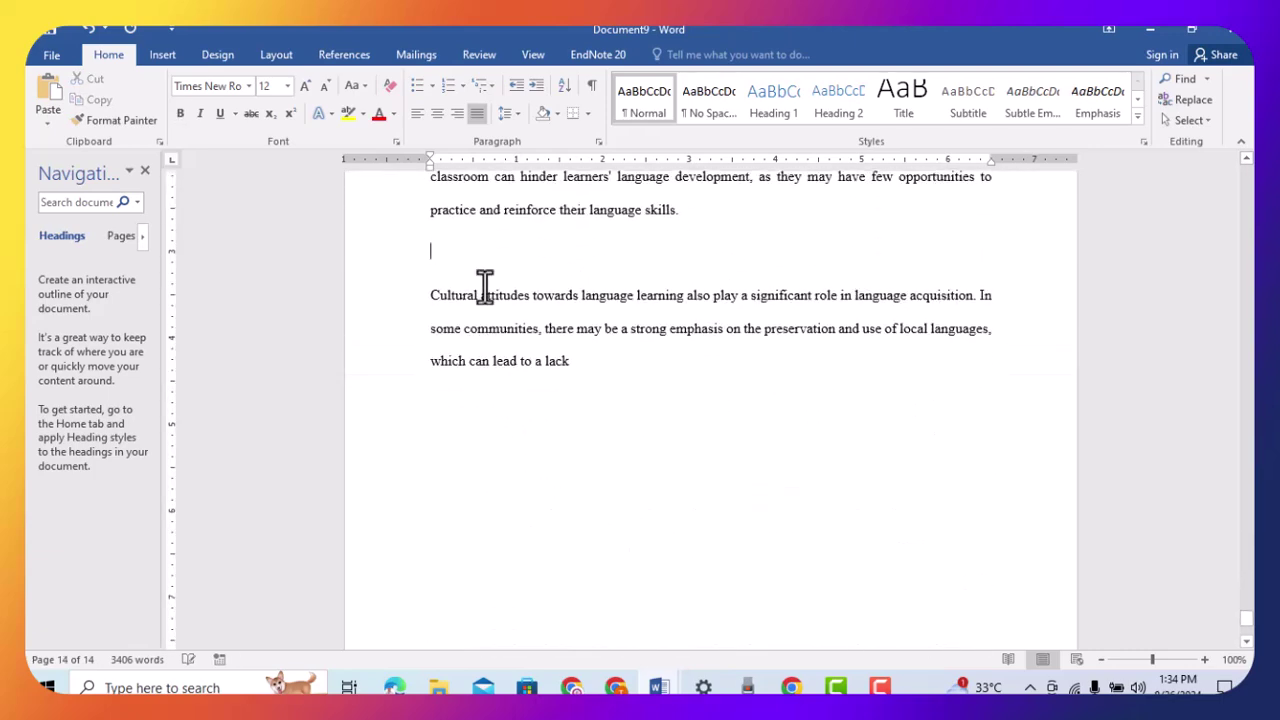
{"action": "key", "text": "BackSpace"}
Return to the first page and place the cursor on the blank line above "CHAPTER ONE"
{"action": "scroll", "coordinate": [537, 400], "scroll_direction": "down", "scroll_amount": 5}
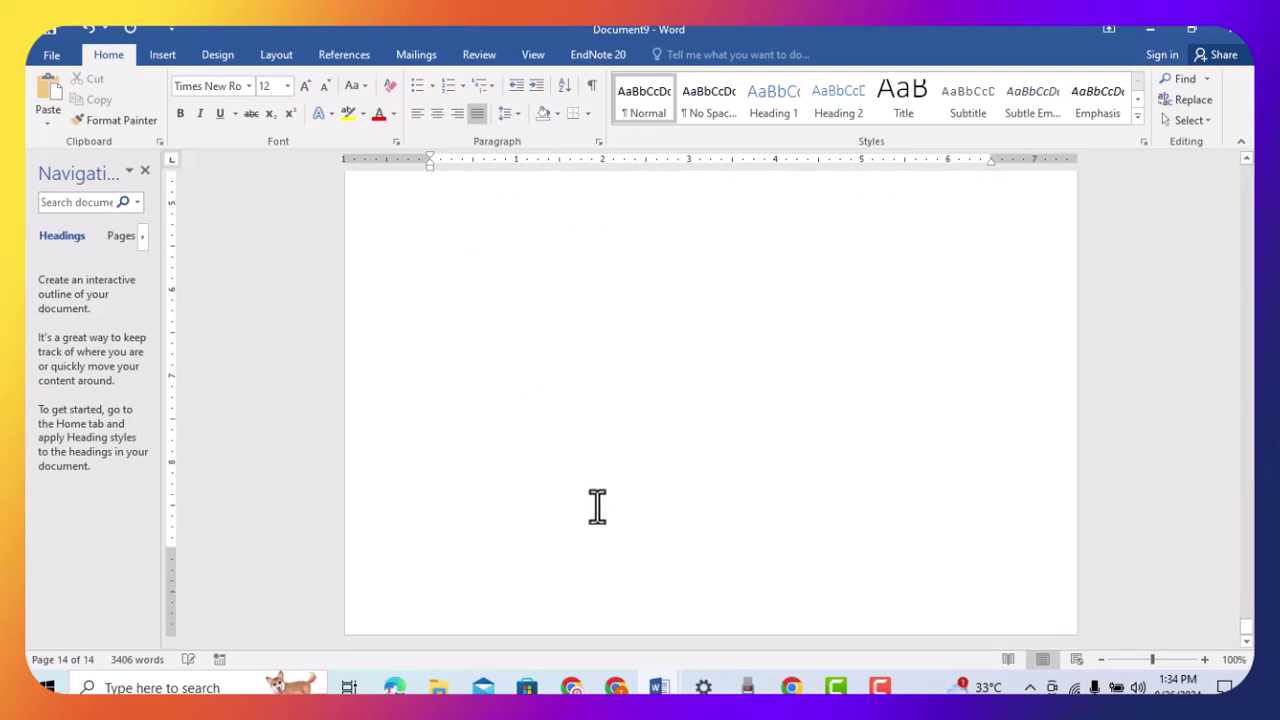
{"action": "scroll", "coordinate": [606, 524], "scroll_direction": "up", "scroll_amount": 10}
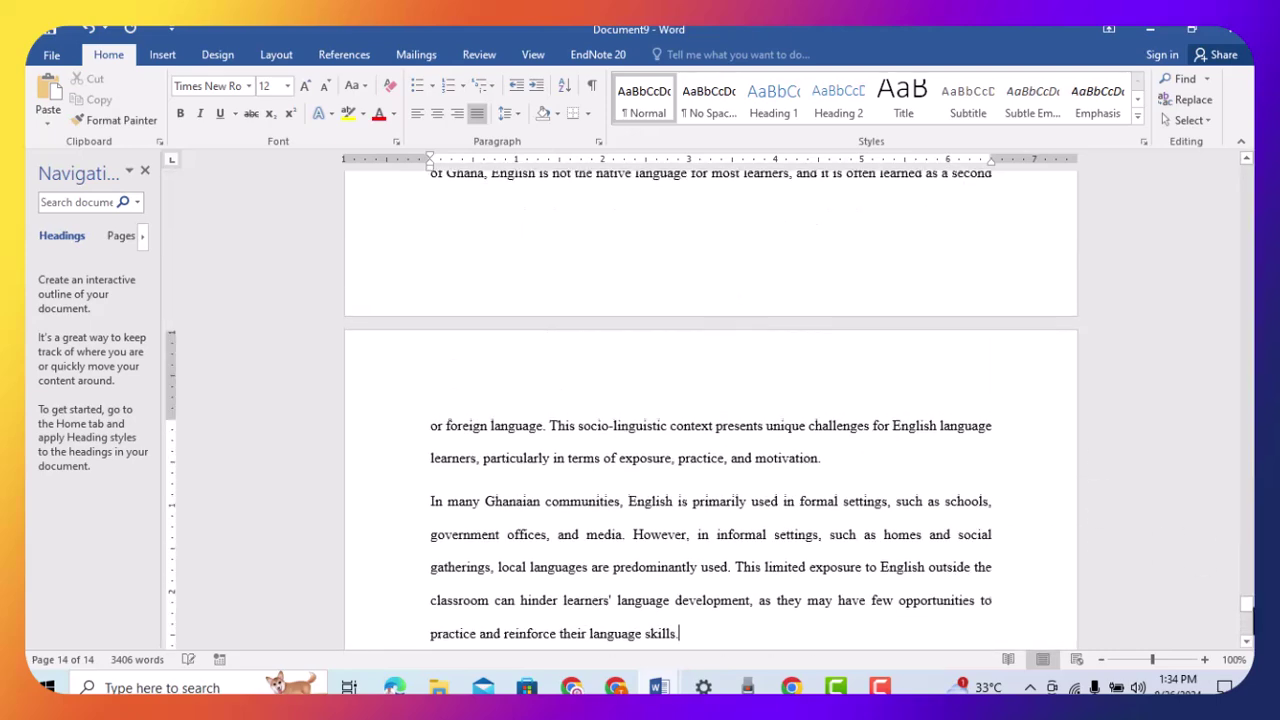
{"action": "left_click_drag", "start_coordinate": [1245, 620], "coordinate": [1249, 172]}
{"action": "scroll", "coordinate": [535, 590], "scroll_direction": "up", "scroll_amount": 1}
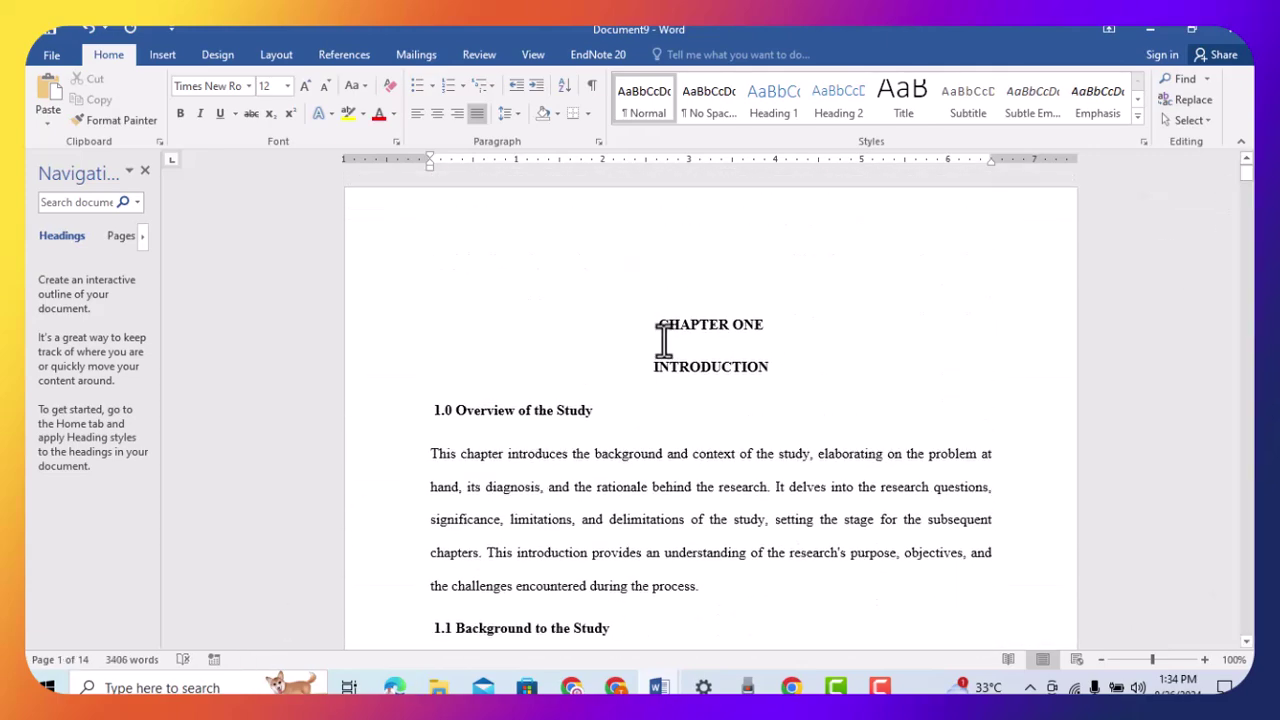
{"action": "left_click", "coordinate": [717, 305]}
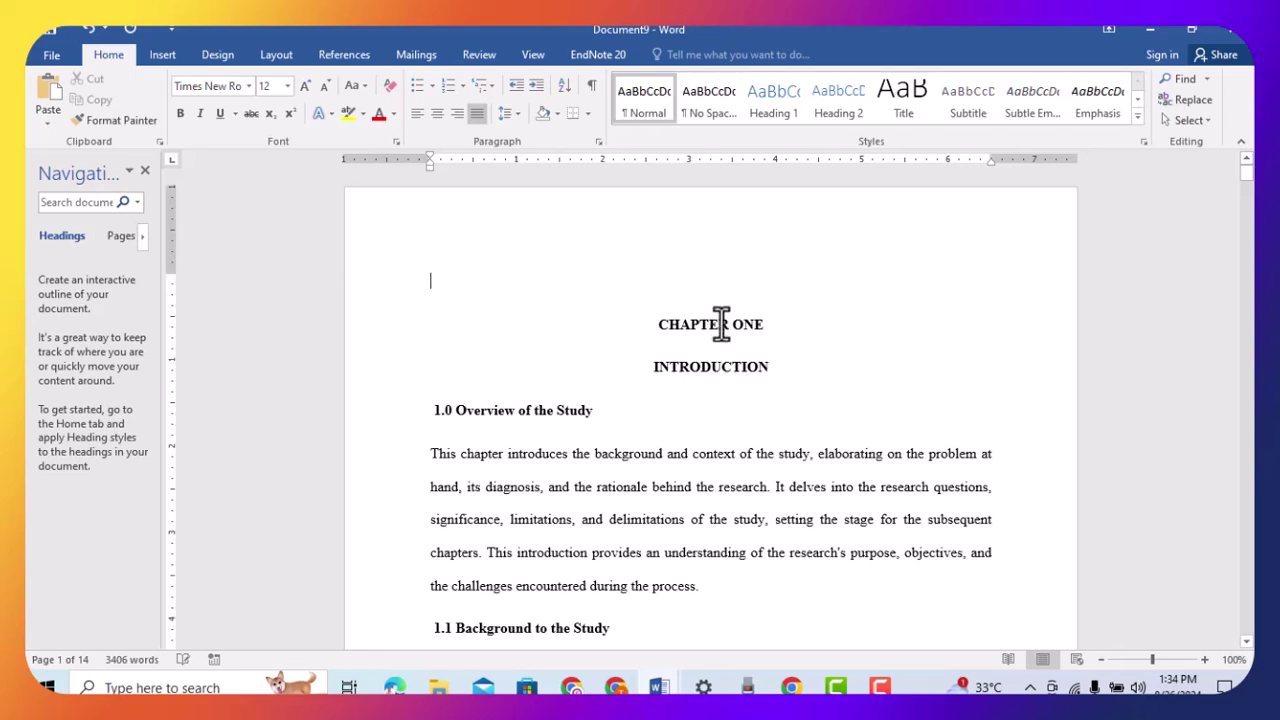